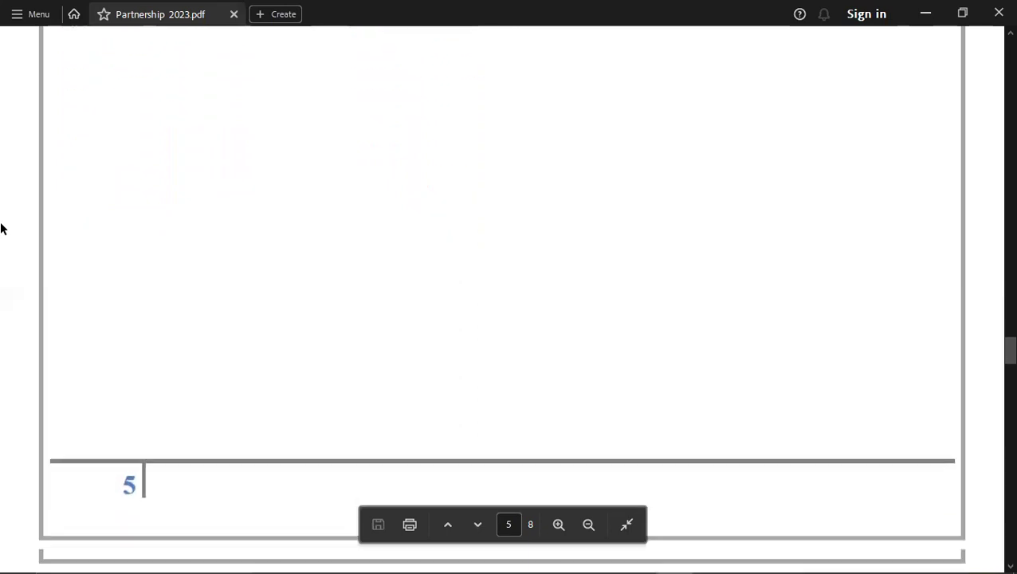
- Highlight the words "appropriation account" in the Required line of Q.6 on page 6
scroll(1, 229, down, 1)
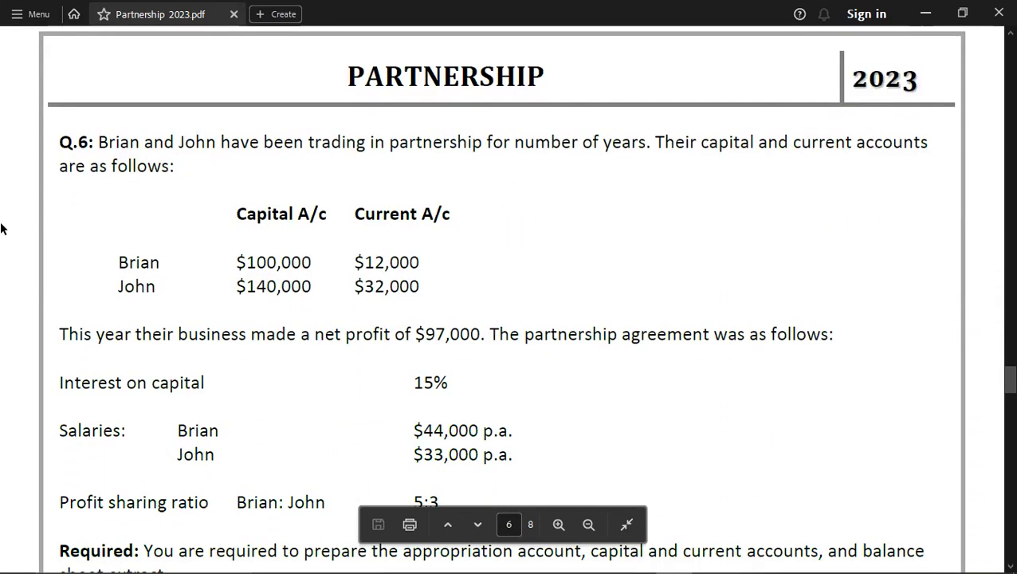
scroll(1, 229, down, 1)
scroll(1, 229, down, 1)
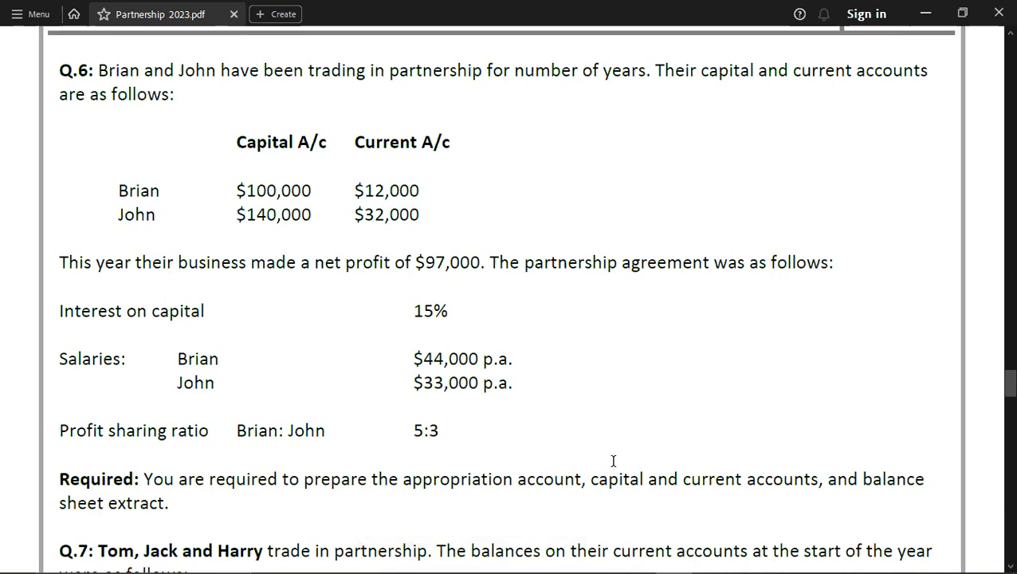
drag(402, 479, 581, 479)
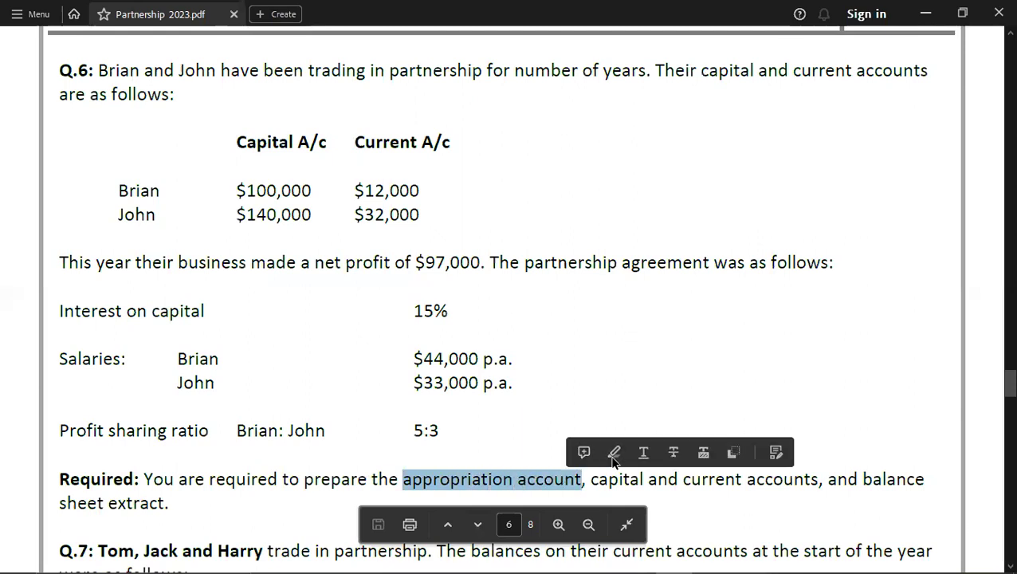
click(612, 454)
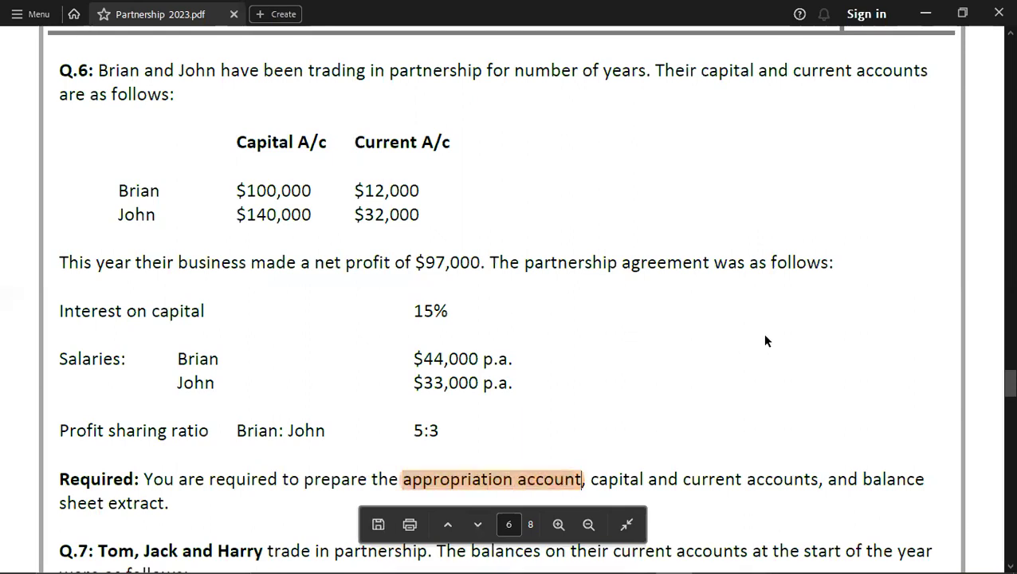
- Switch to the PARTNERSHIP workbook in Excel and enter the title PROFIT & LOSS APROPRIATION STATEMENT in C9062, below the existing workings
key(alt+Tab)
key(alt+Tab)
key(alt+Tab)
key(alt+Tab)
key(Up)
key(Up)
key(Up)
key(Up)
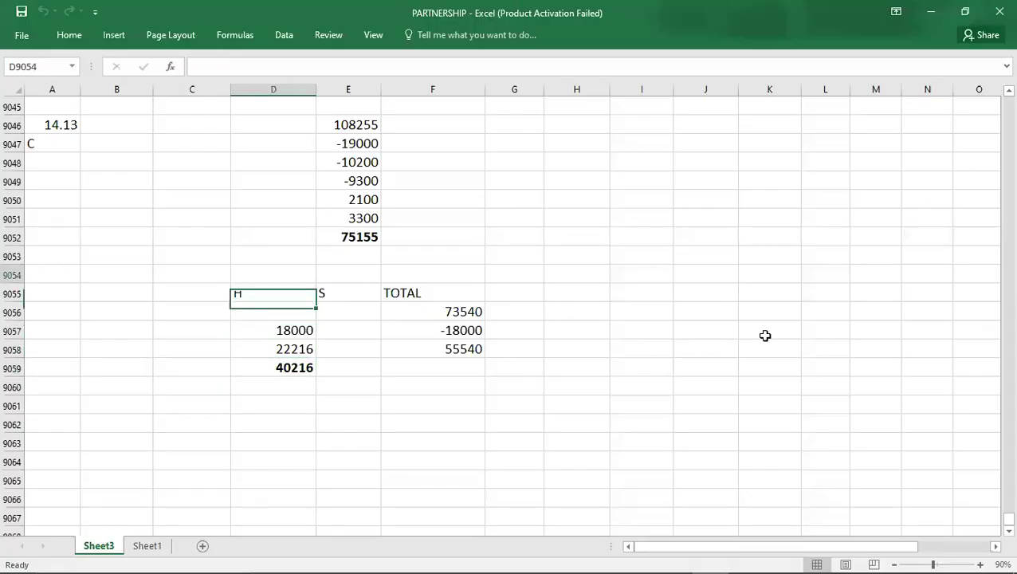
key(Up)
key(Up)
key(Up)
key(Up)
key(Up)
key(Up)
key(Up)
key(Up)
key(Up)
key(Up)
key(Up)
key(Up)
key(Up)
key(Up)
key(Up)
key(Up)
key(Up)
key(Up)
key(Up)
key(Up)
key(Down)
key(Down)
key(Down)
key(Down)
key(Down)
key(Down)
key(Down)
key(Down)
key(Down)
key(Down)
key(Down)
key(Down)
key(Down)
key(Down)
key(Down)
key(Down)
key(Down)
key(Down)
key(Down)
key(Down)
key(Down)
key(Down)
key(Down)
key(Down)
key(Down)
key(Down)
key(Down)
key(Down)
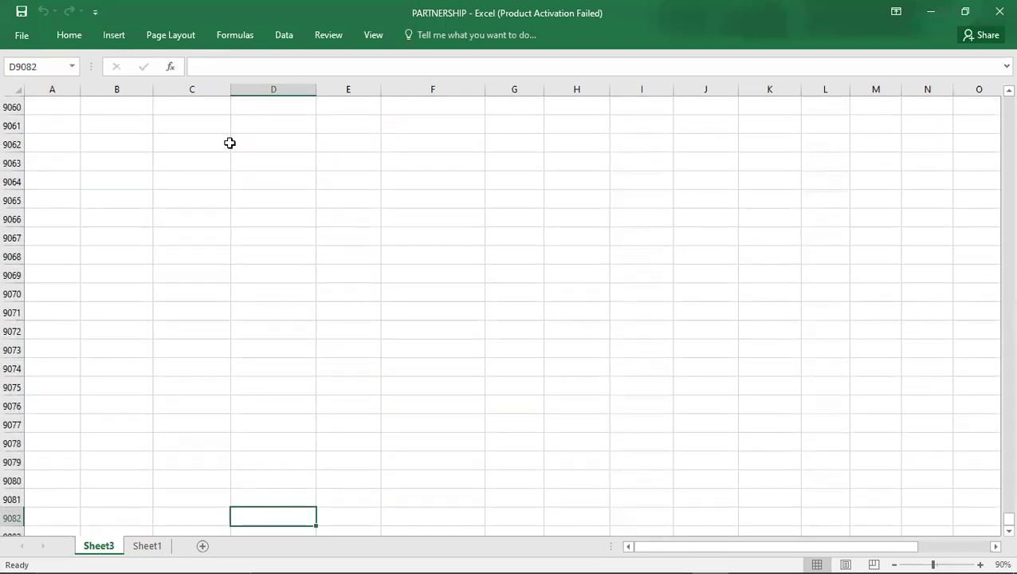
click(189, 142)
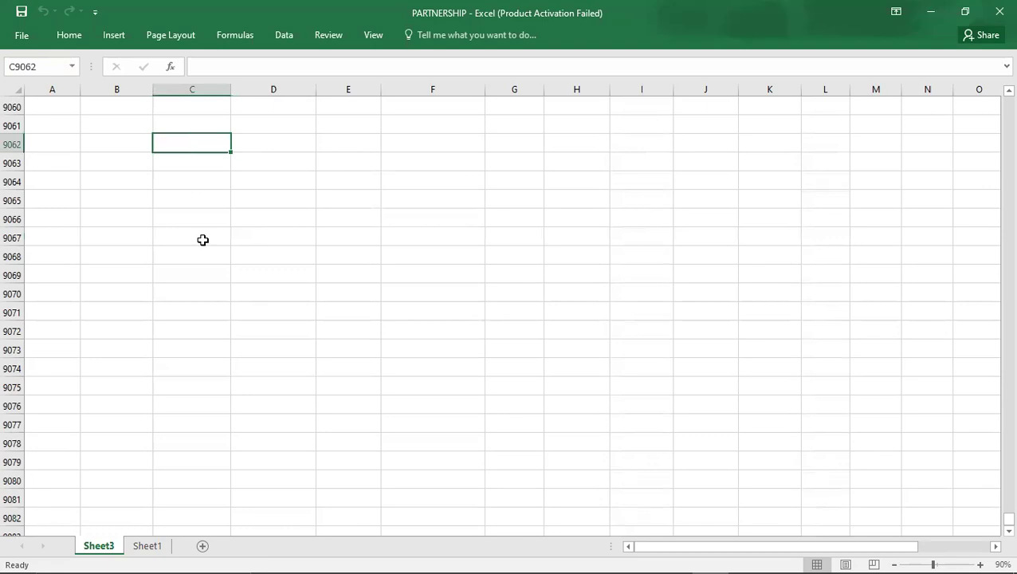
text(PROFIT & LOSS APROPRIATION STATEMENT)
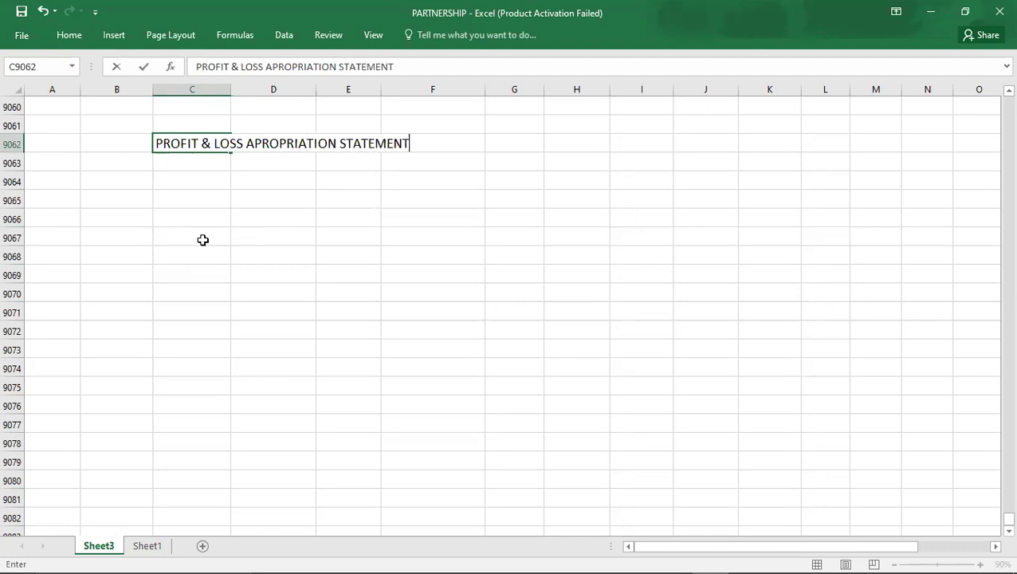
key(Return)
- Enter column headings in E9064:G9064: the two partners' names from Q.6 in capitals, followed by TOTAL
key(Down)
key(Right)
key(Right)
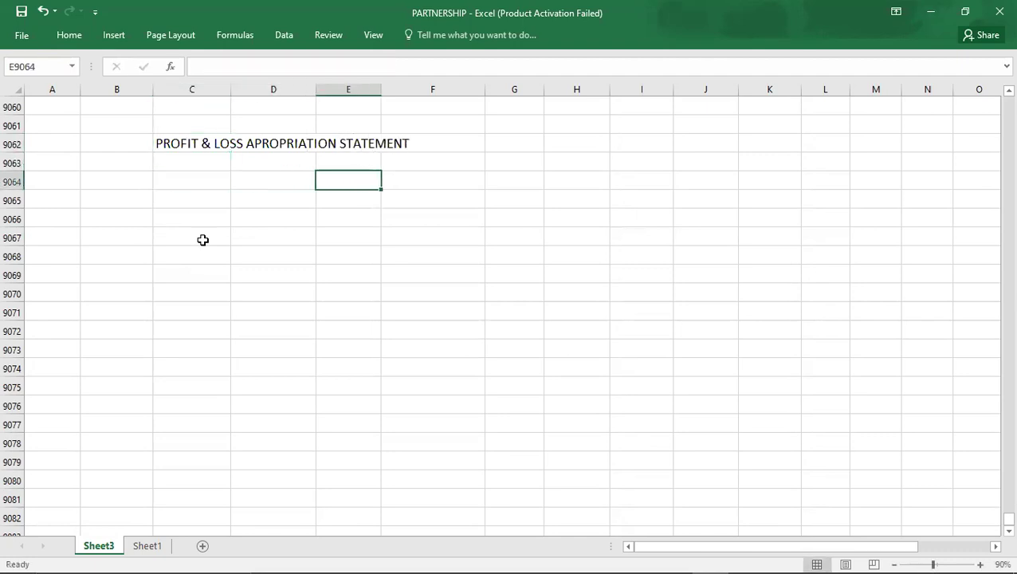
key(alt+Tab)
key(alt+Tab)
text(BRIAN)
key(Tab)
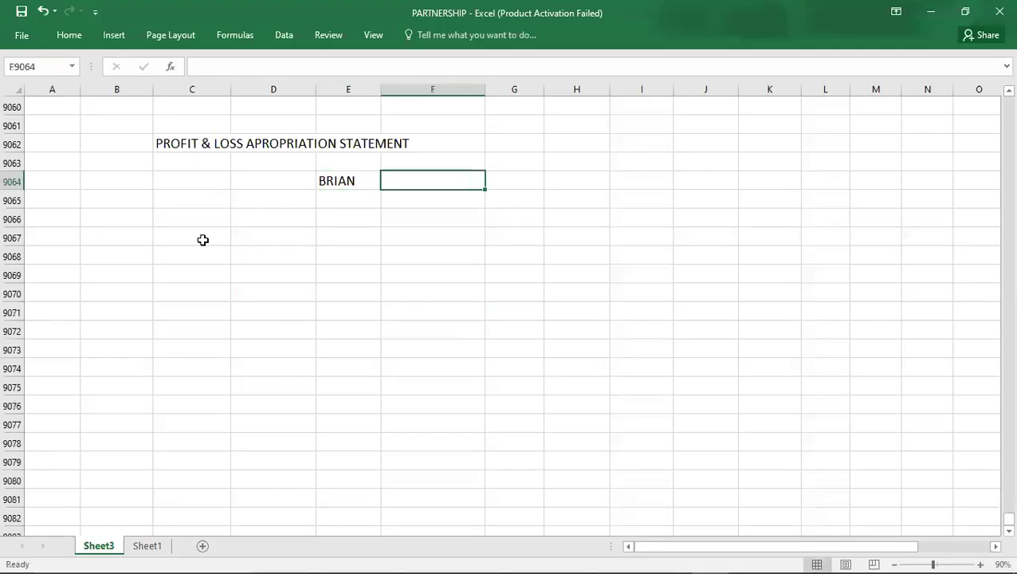
text(JOHN)
key(Tab)
text(TOTAL)
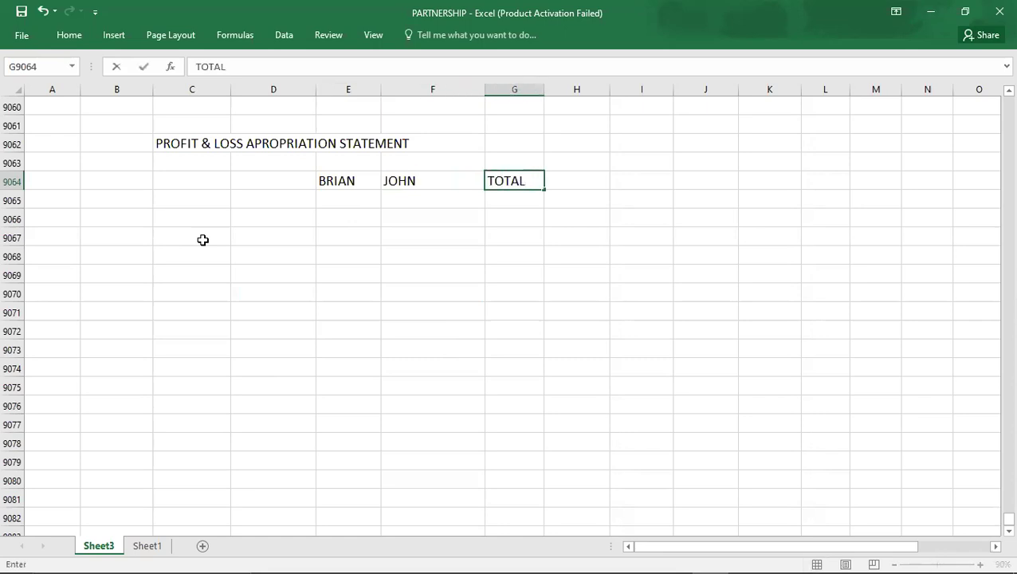
key(Return)
- Add a PROFIT row in row 9065 with the net profit from the PDF, 97000, in the TOTAL column
key(Left)
key(Left)
key(Left)
key(Left)
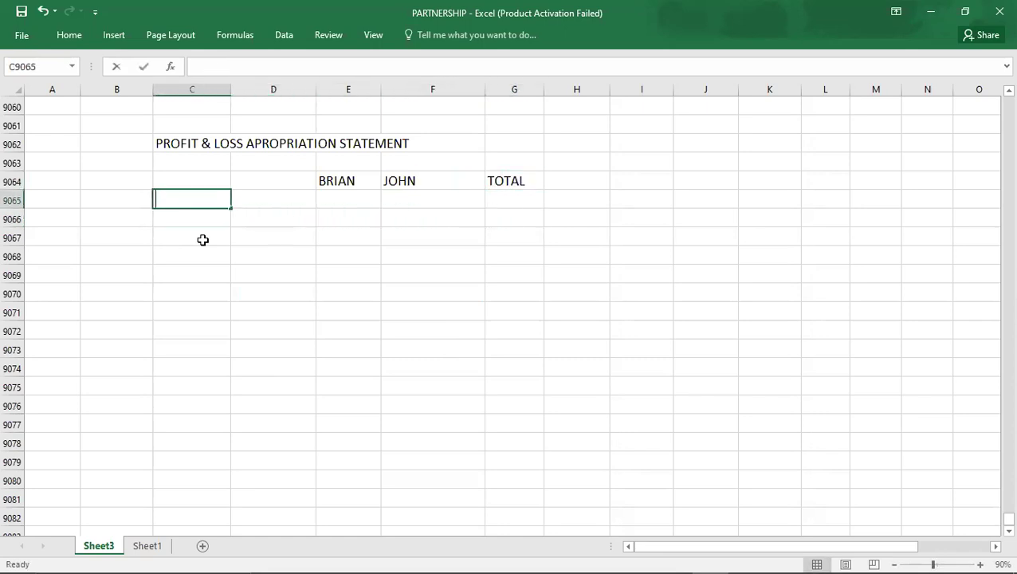
text(PROFIT)
key(Tab)
key(Tab)
key(Right)
key(Right)
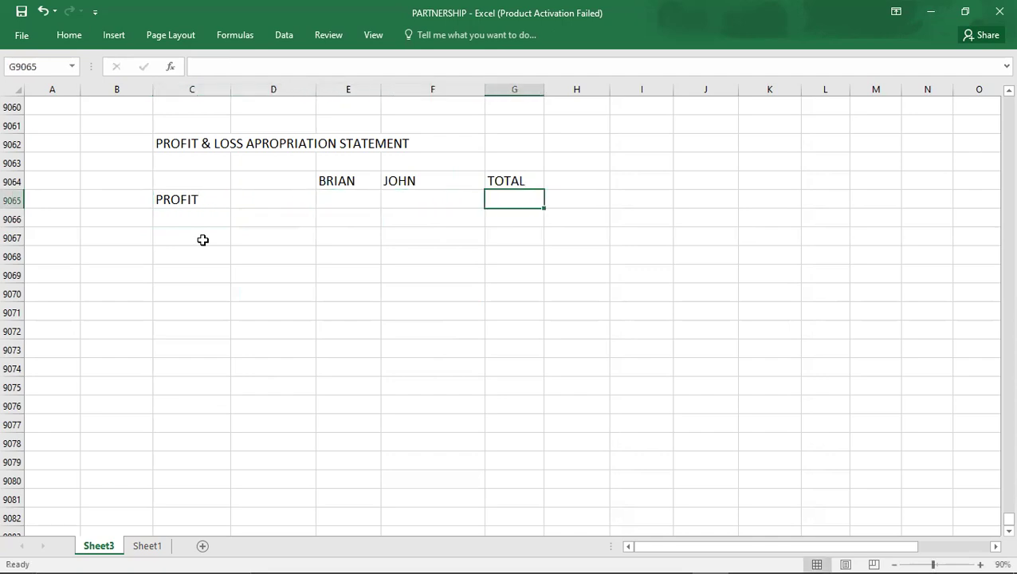
key(alt+Tab)
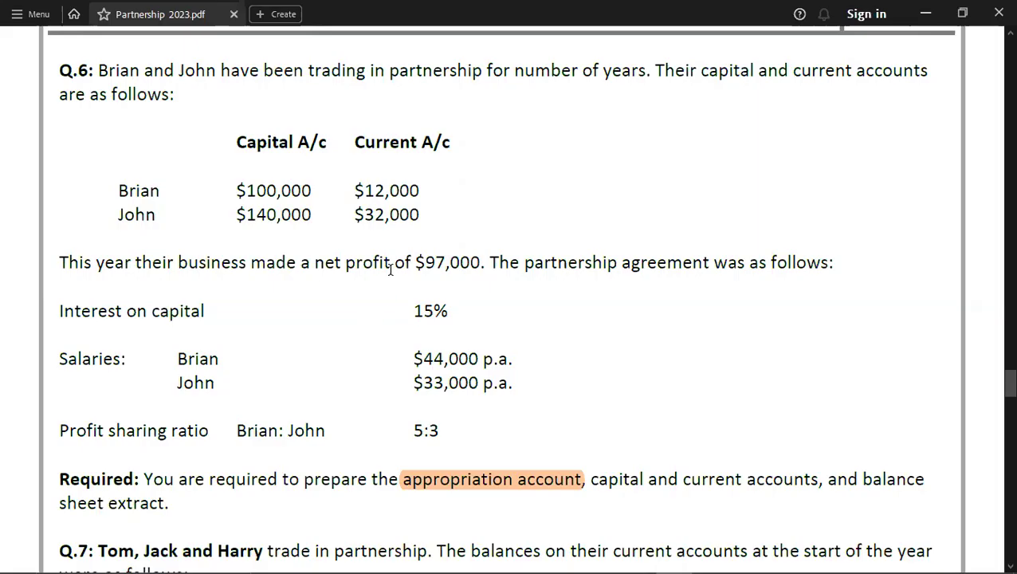
key(alt+Tab)
text(97000)
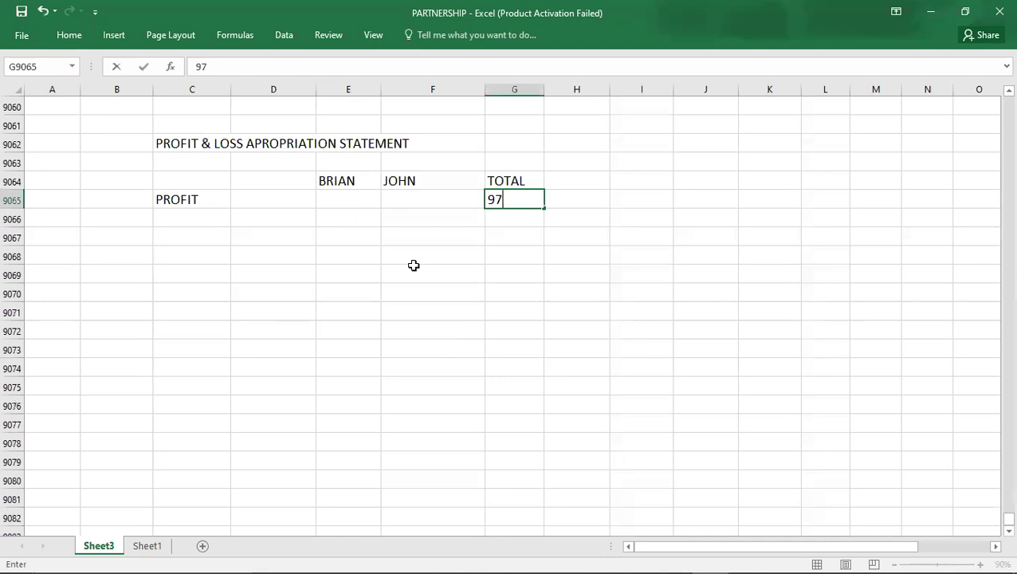
key(ctrl+Return)
key(Return)
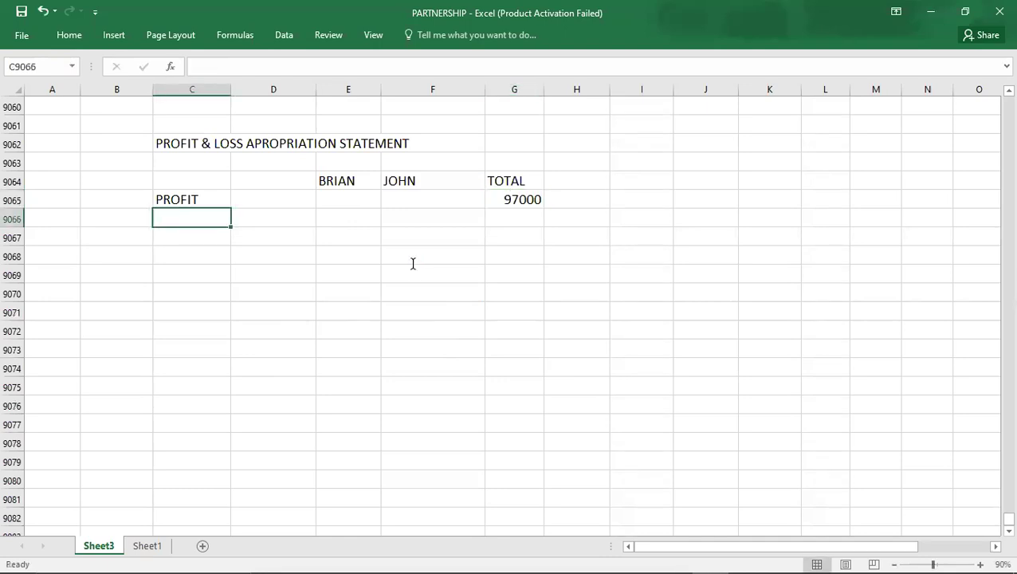
- Check the partnership agreement in the PDF and label C9066 INT ON CAPITAL in the workbook
key(alt+Tab)
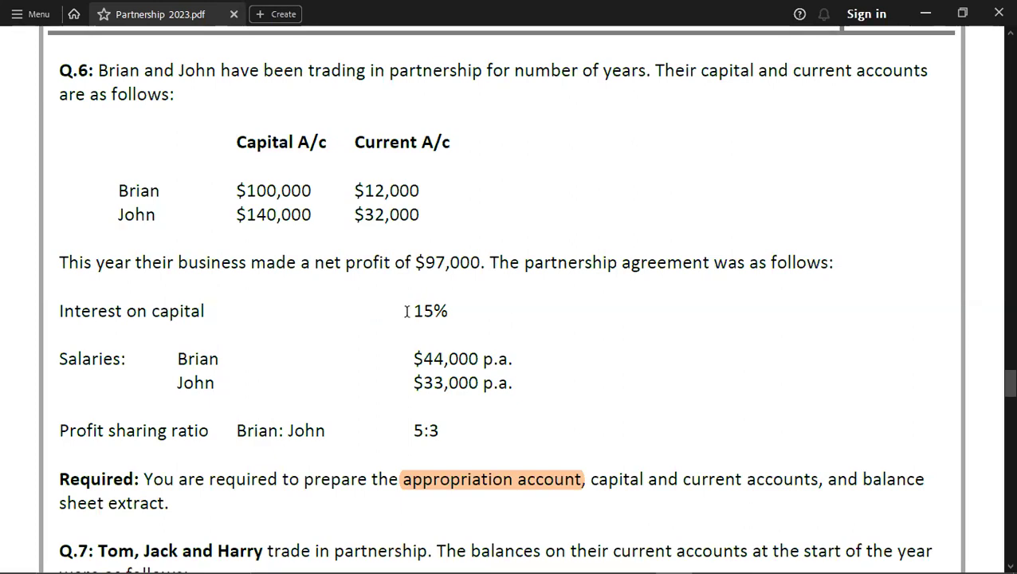
key(alt+Tab)
text(INT ON)
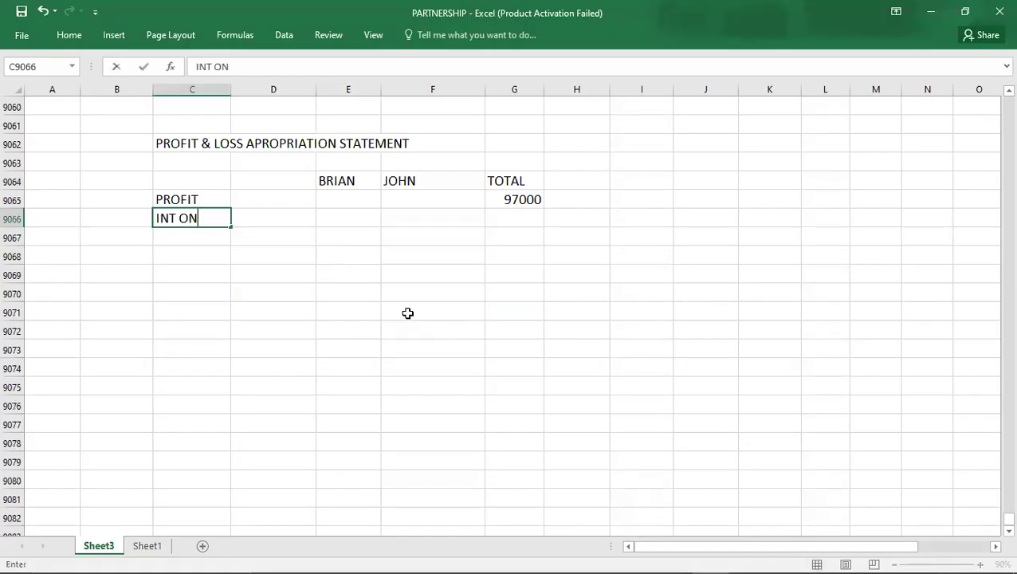
text( CAPITAL)
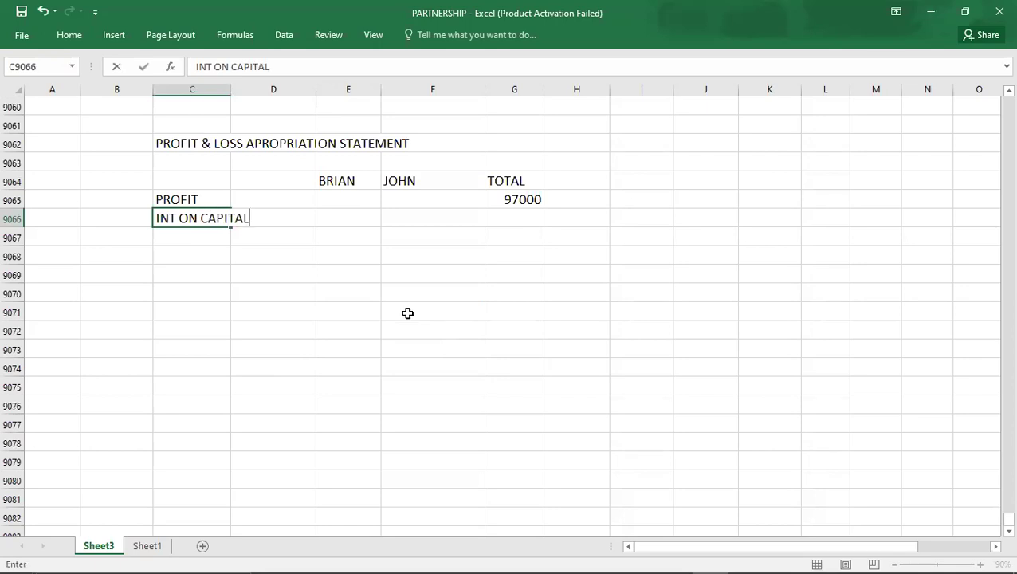
key(Tab)
key(Tab)
- Enter the first partner's interest on capital, 15000, in E9066, based on the capital balance in the PDF
key(alt+Tab)
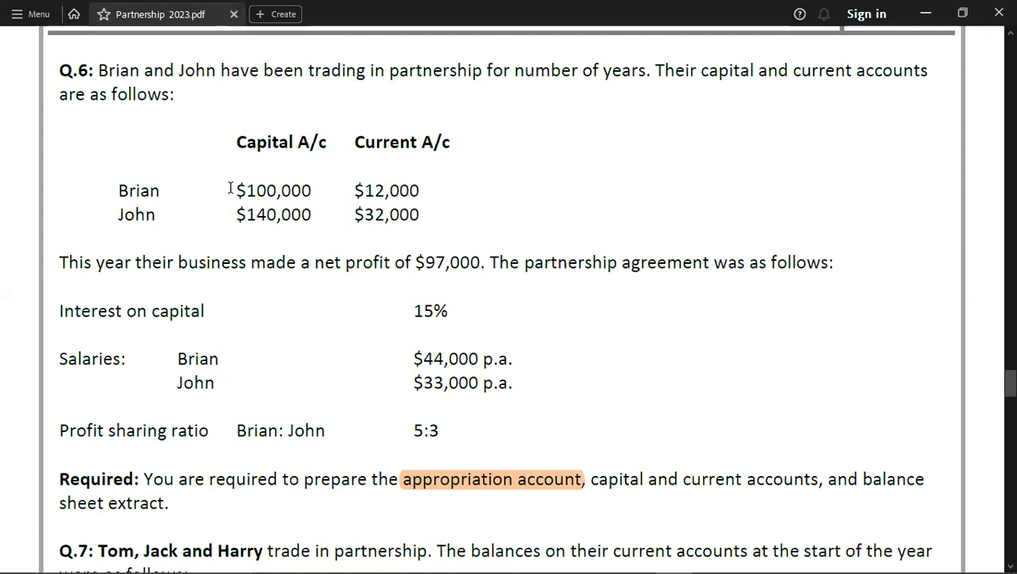
key(alt+Tab)
text(1500)
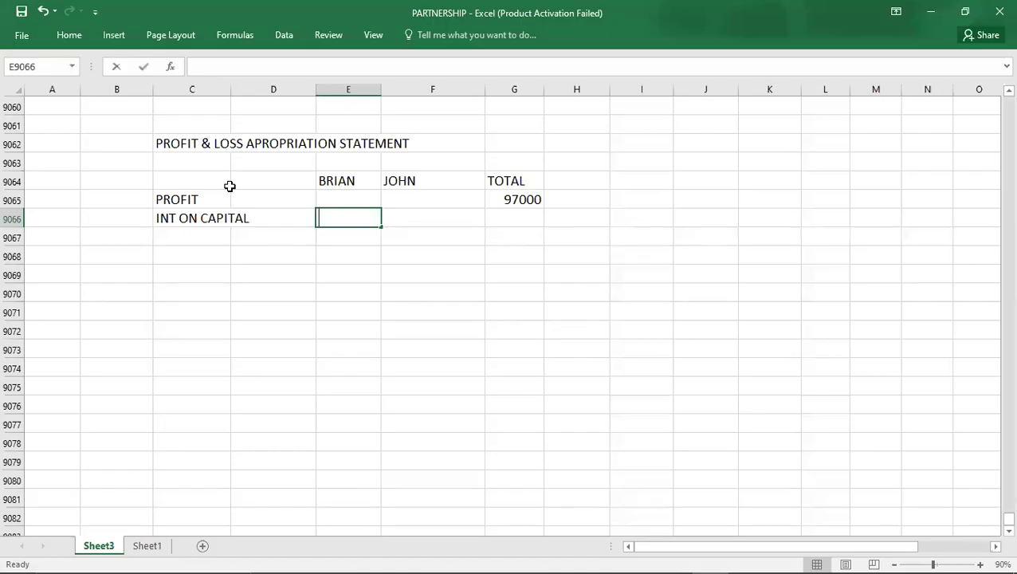
key(Right)
key(Right)
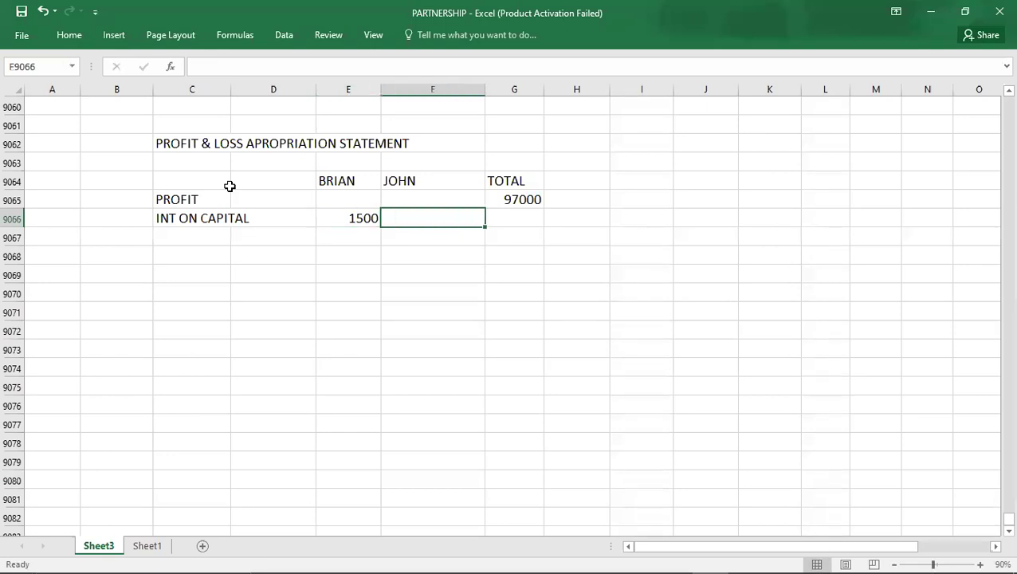
key(Left)
key(Left)
text(15000)
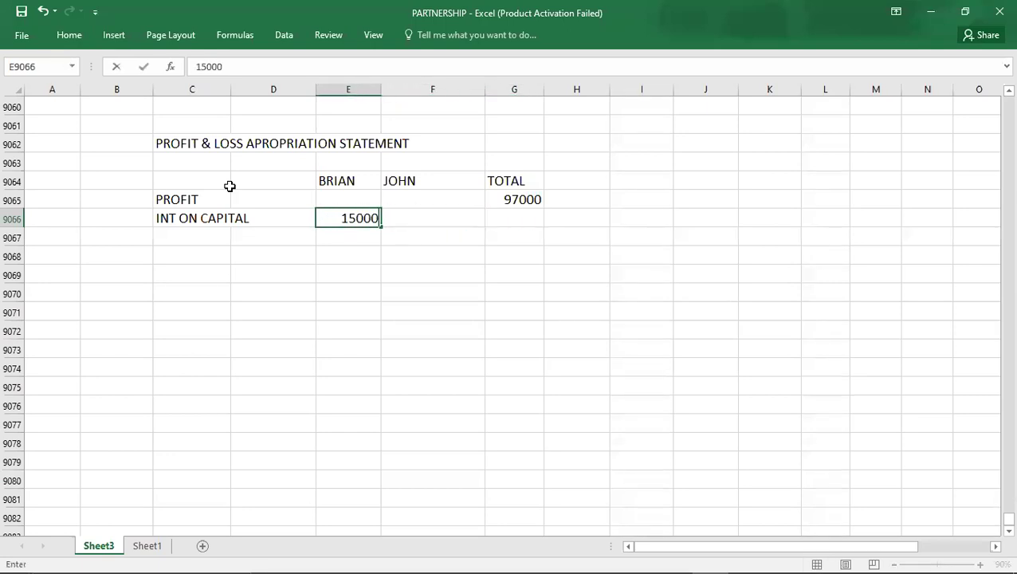
key(Right)
- Enter the second partner's interest on capital, 21000, in F9066 and the row total 36000 in G9066
key(alt+Tab)
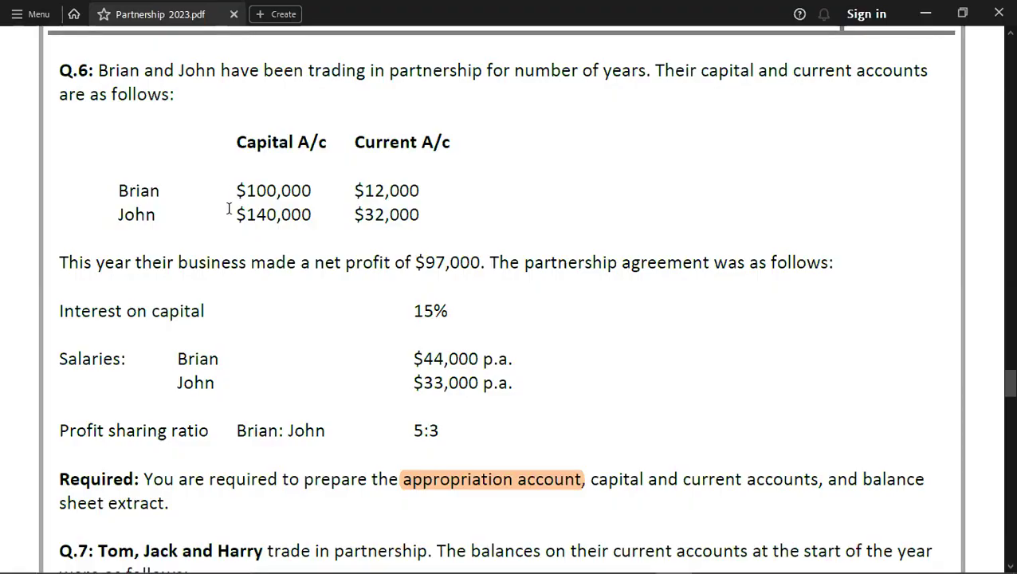
key(alt+Tab)
text(21000)
key(Tab)
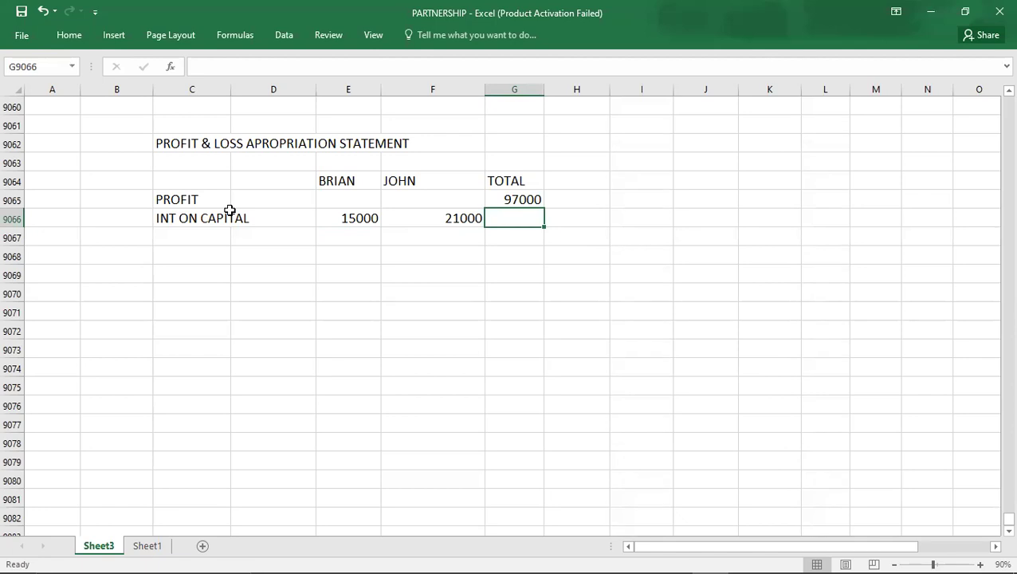
text(36000)
key(Return)
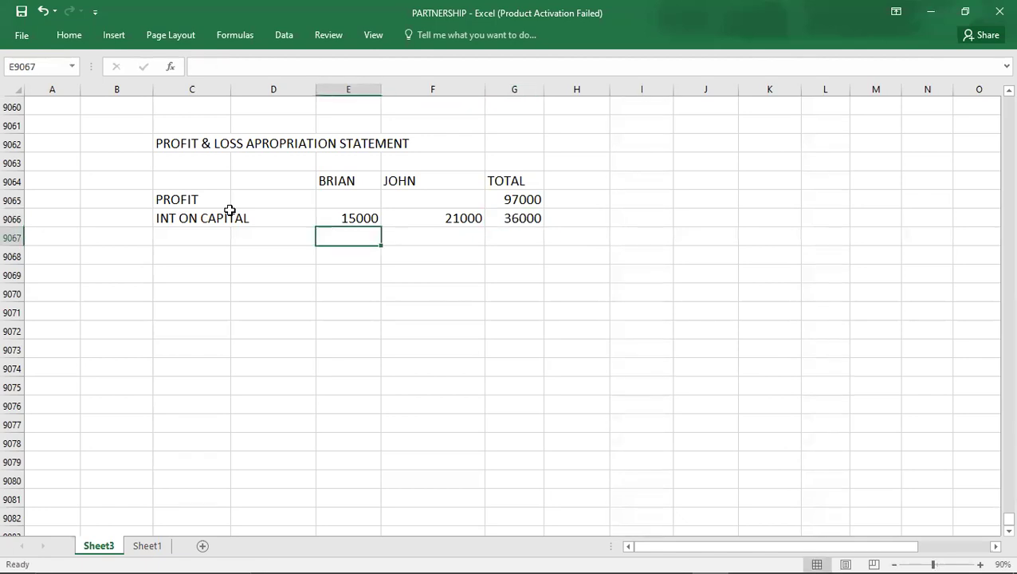
- Look up the partners' salaries in the PDF and label C9067 SALARIES in the workbook
key(alt+Tab)
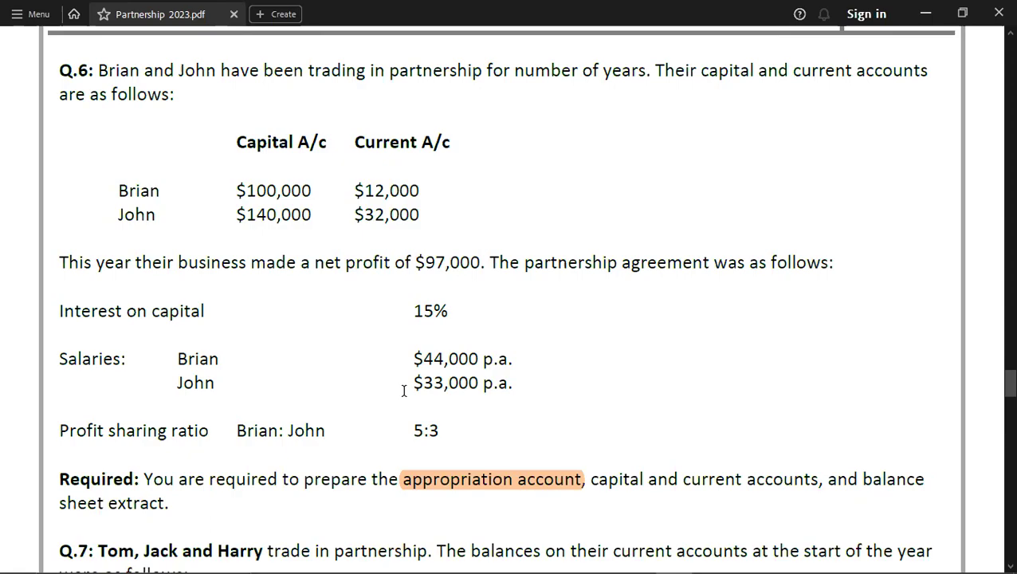
key(alt+Tab)
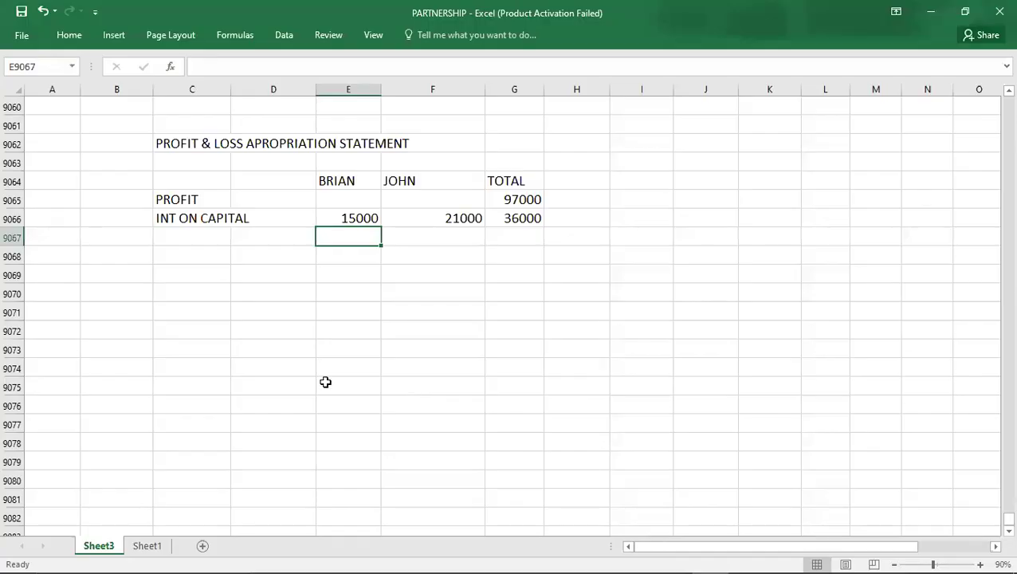
click(171, 236)
text(SALARIE)
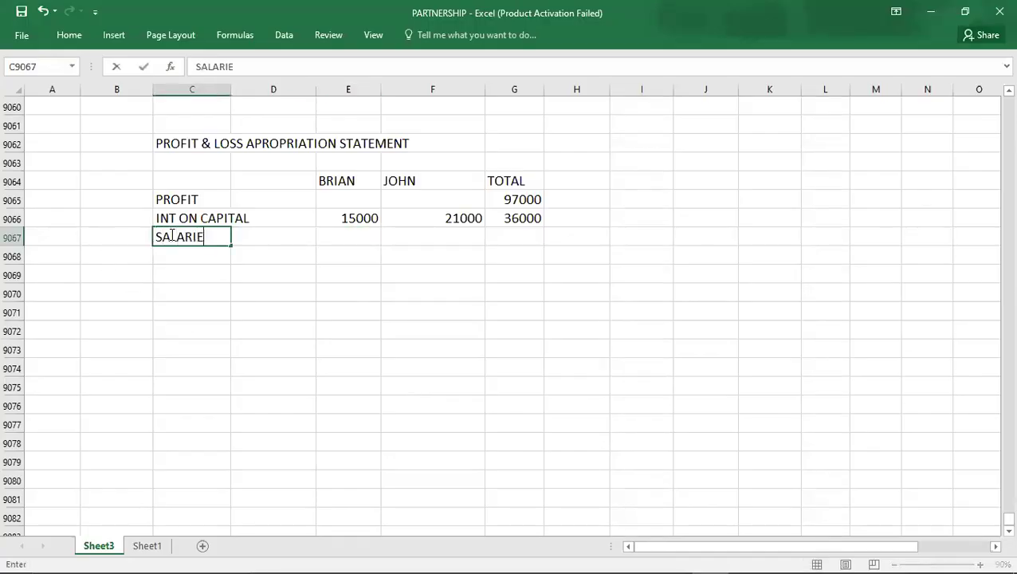
text(S)
- Fill the SALARIES row with 44000 and 33000 for the two partners and 77000 in the TOTAL column
key(Tab)
key(Tab)
text(44000)
key(Tab)
text(3300)
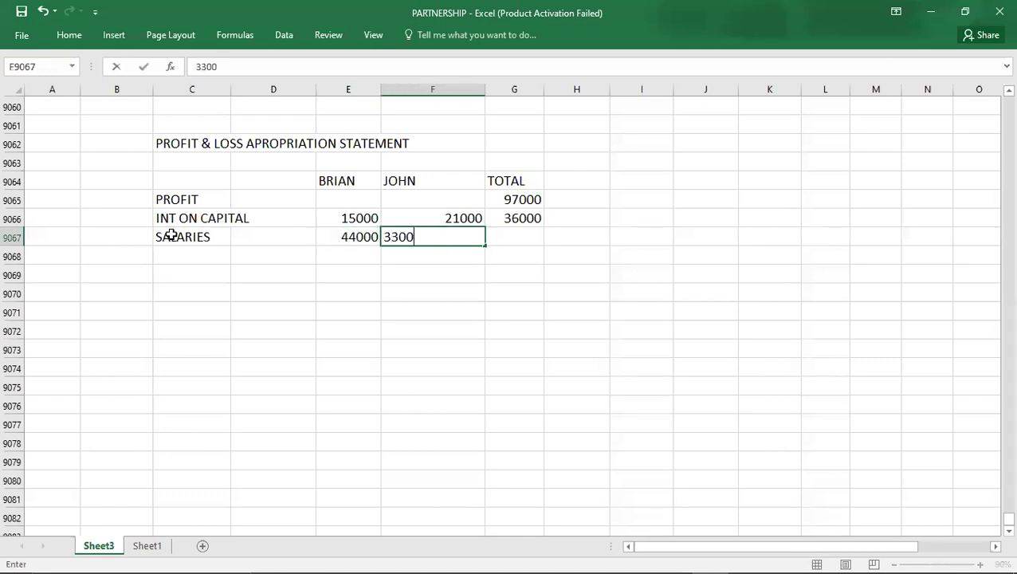
text(0)
key(Tab)
text(77000)
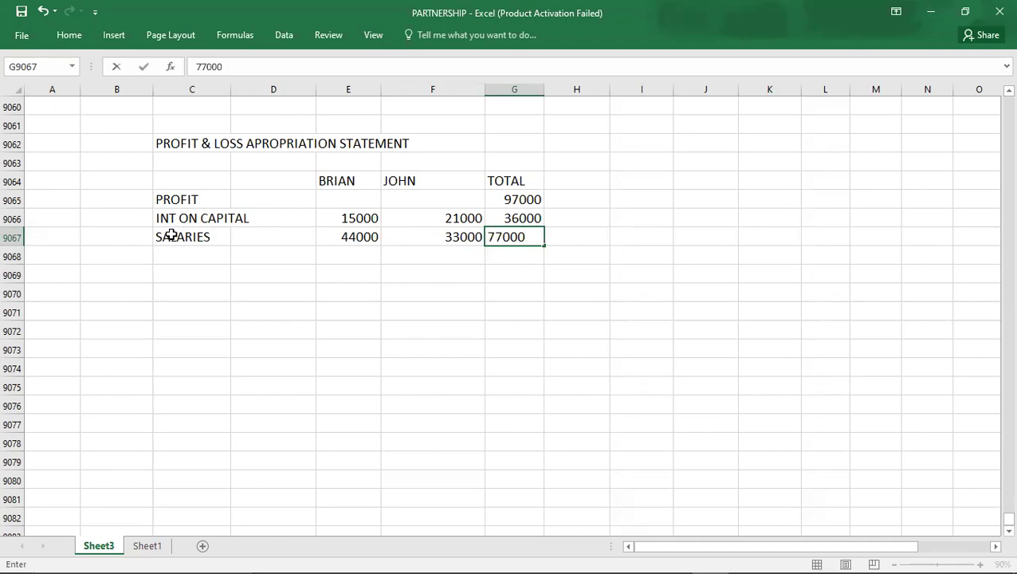
key(Return)
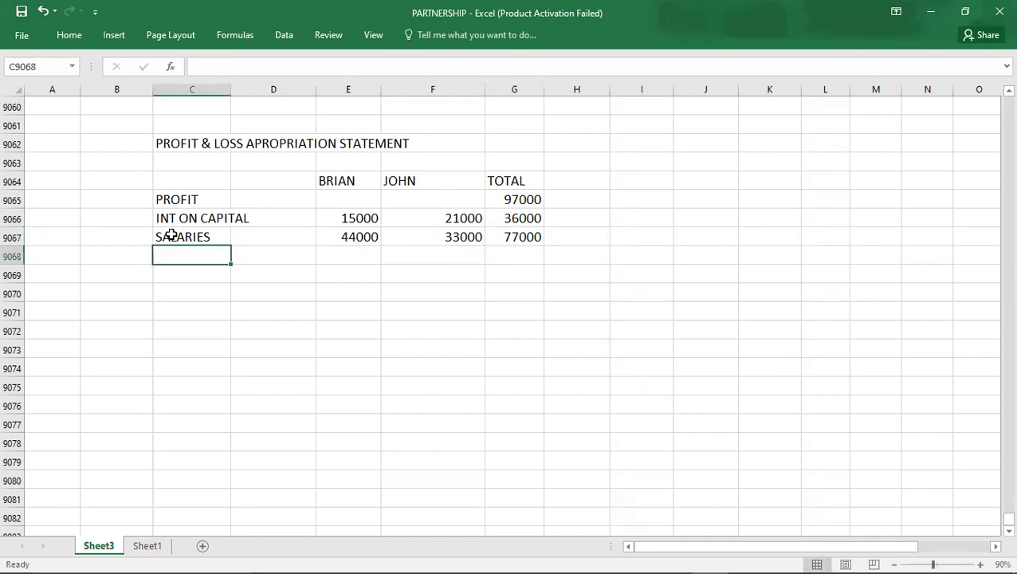
- Make the TOTAL column amounts negative: -36000 for interest on capital and -77000 for salaries
key(alt+Tab)
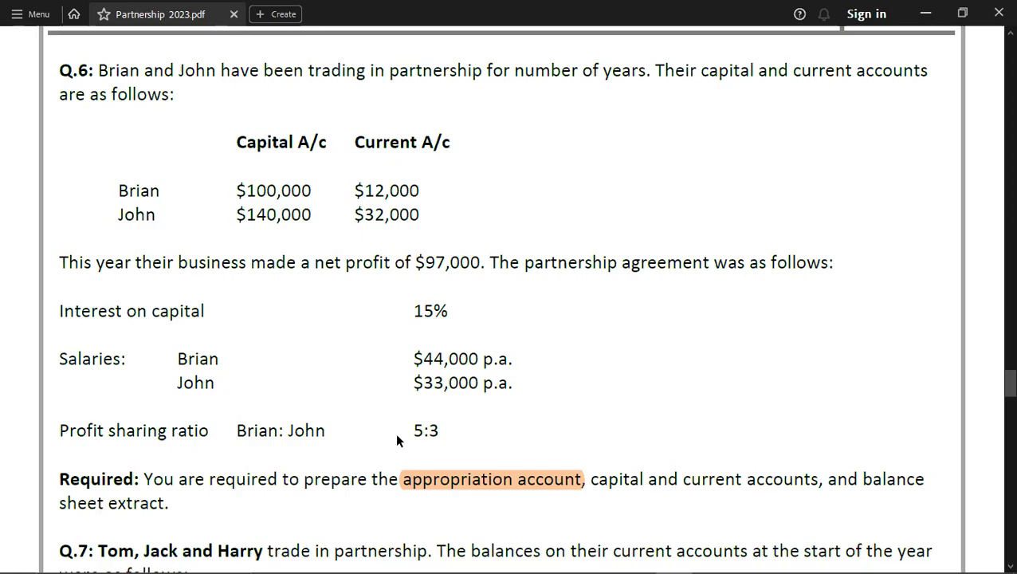
key(alt+Tab)
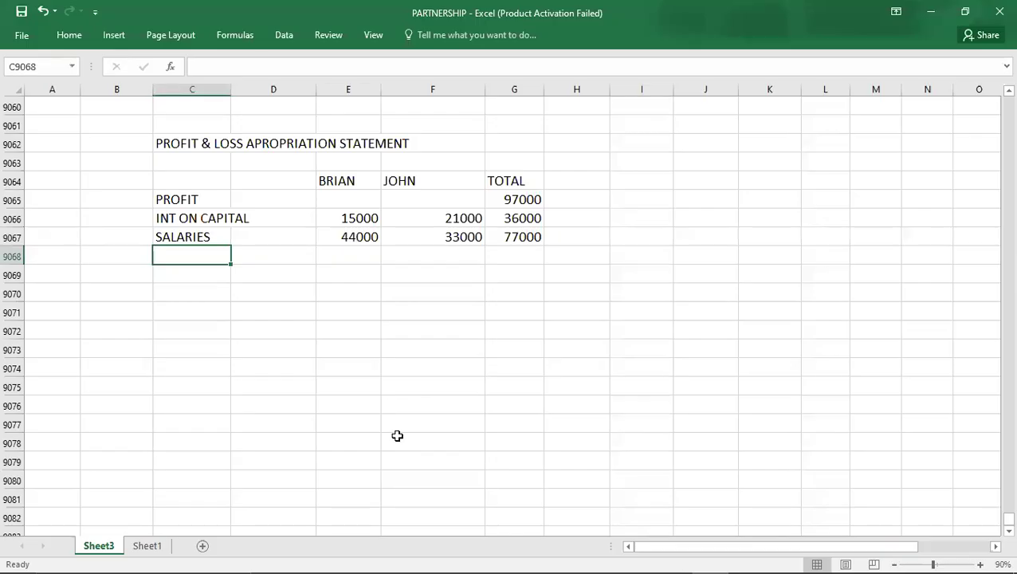
click(496, 220)
click(494, 233)
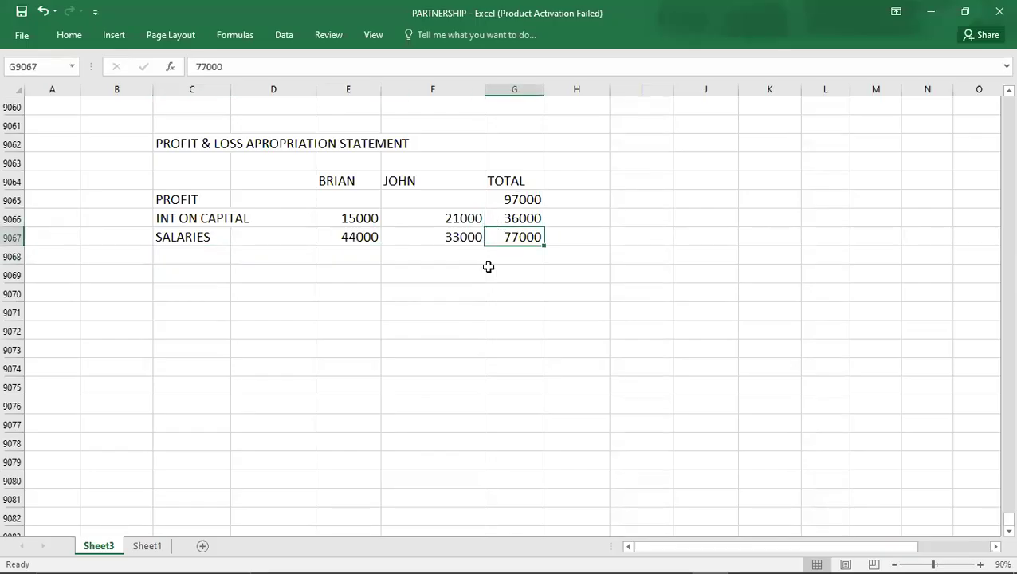
double_click(502, 217)
text(-)
key(Return)
double_click(502, 236)
text(-)
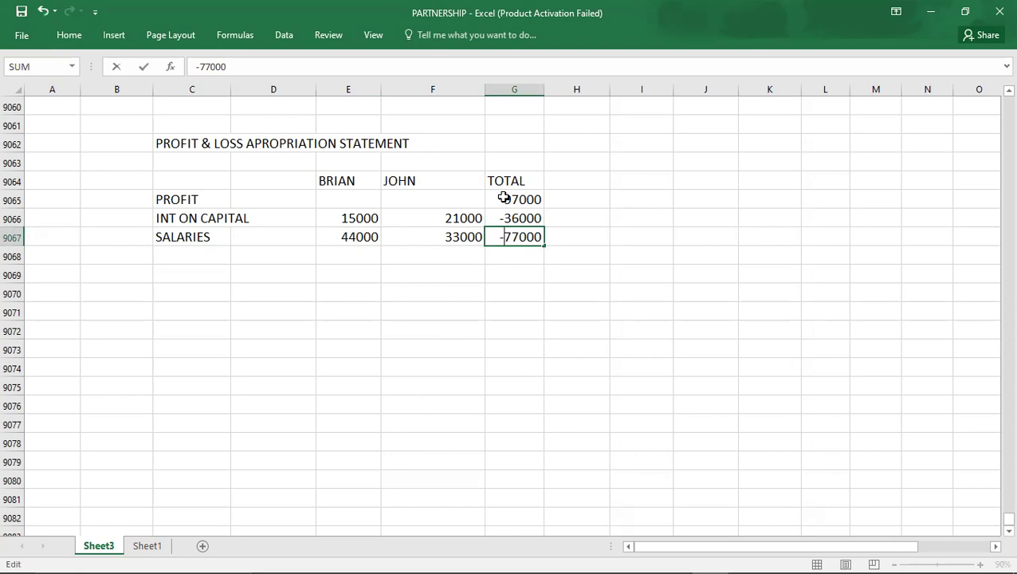
- Sum the profit, interest and salaries in the TOTAL column and enter -16000 in G9068
click(503, 199)
key(BackSpace)
key(BackSpace)
key(BackSpace)
key(BackSpace)
key(BackSpace)
key(Return)
key(Up)
click(503, 198)
key(shift+Down)
key(shift+Down)
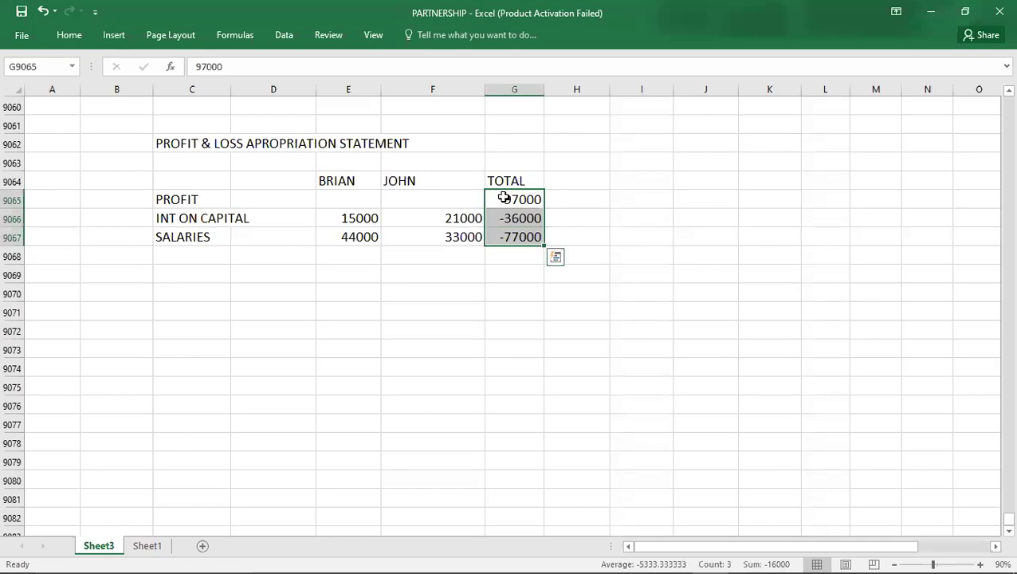
key(Down)
text(-16000)
- Label row 9068 REMAINING LOSS in column C
key(Left)
key(Left)
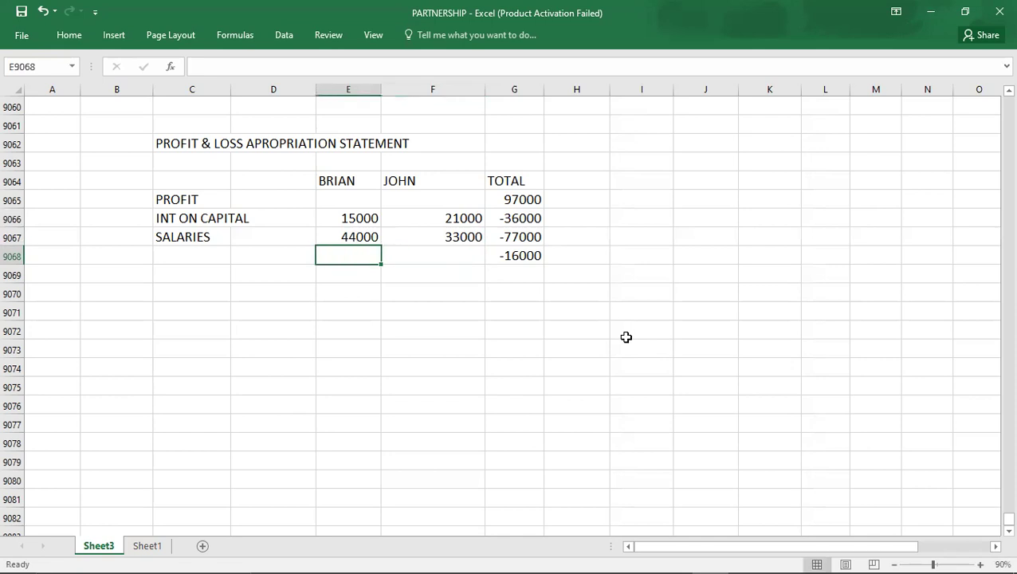
key(Left)
key(Left)
text(REMAN)
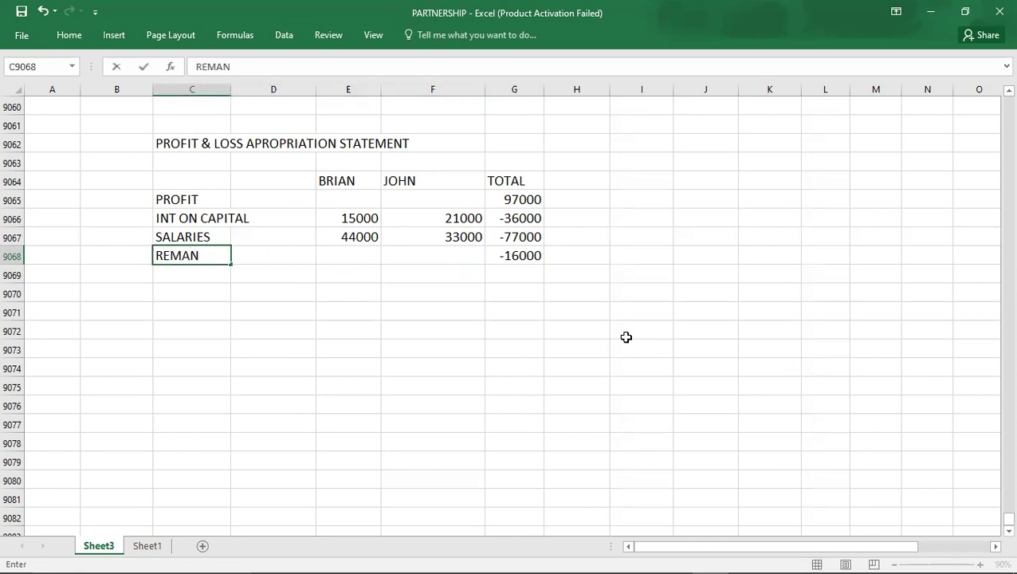
key(BackSpace)
text(INING LOSS)
key(ctrl+Return)
- Split the remaining loss by the 5:3 sharing ratio in the PDF, entering -10000 in E9068 and -6000 in F9068
key(Right)
key(Right)
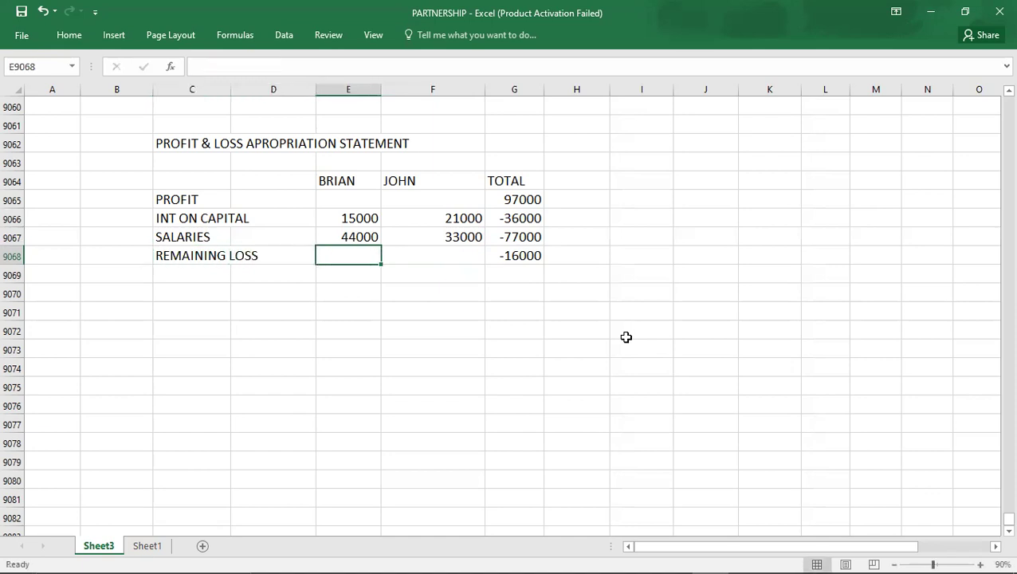
key(alt+Tab)
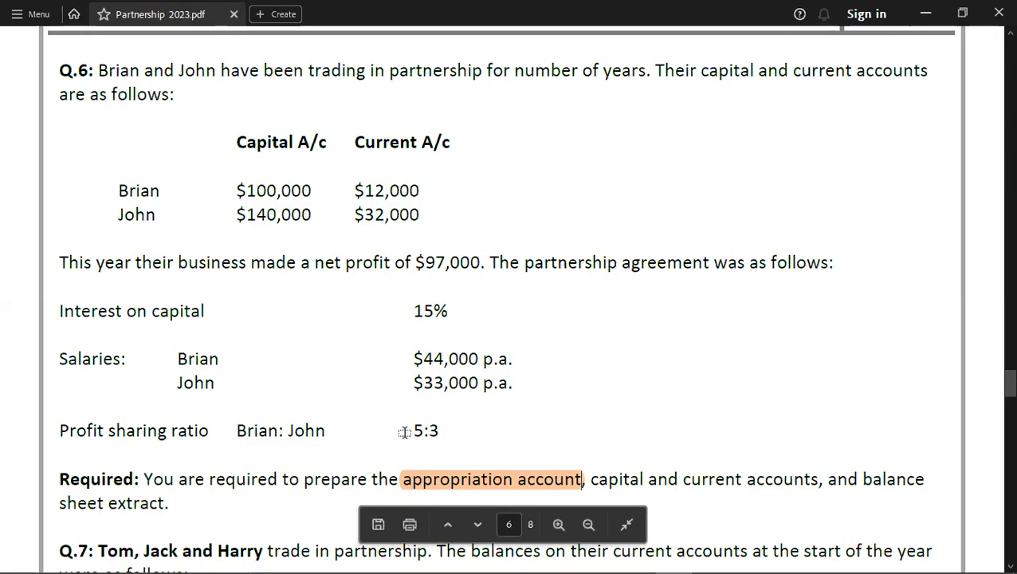
key(alt+Tab)
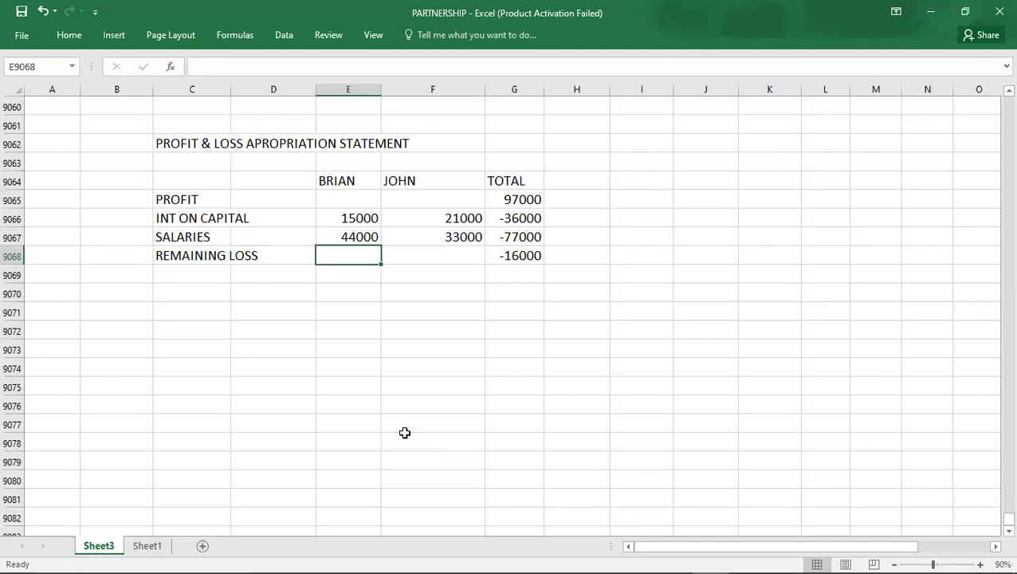
text(-10000)
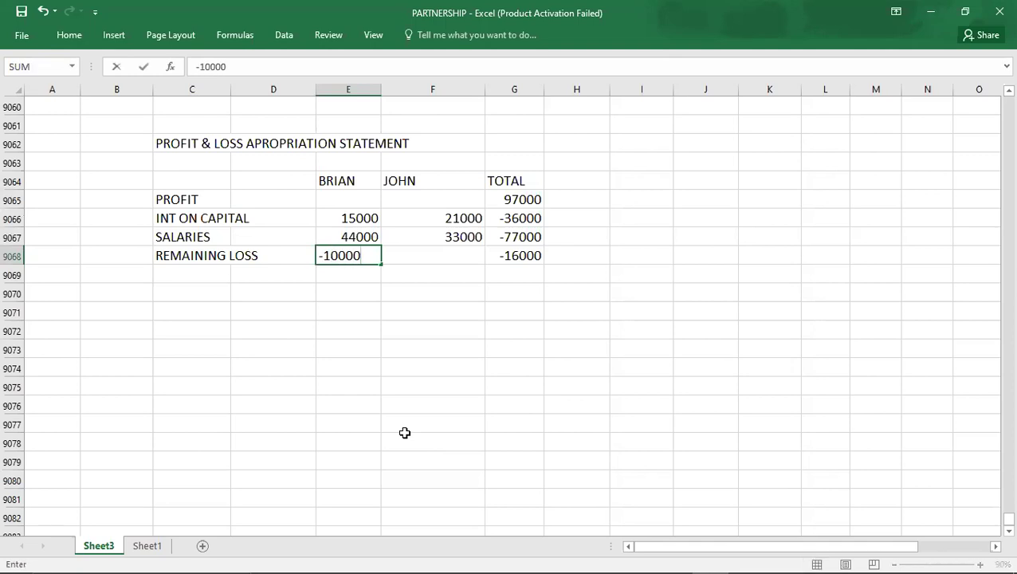
key(Tab)
text(-6000)
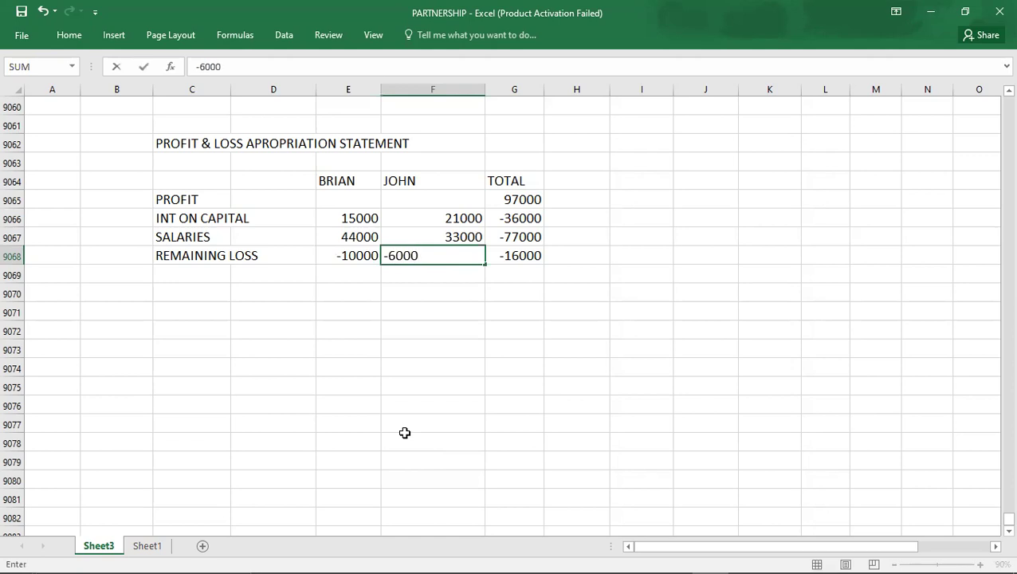
key(Return)
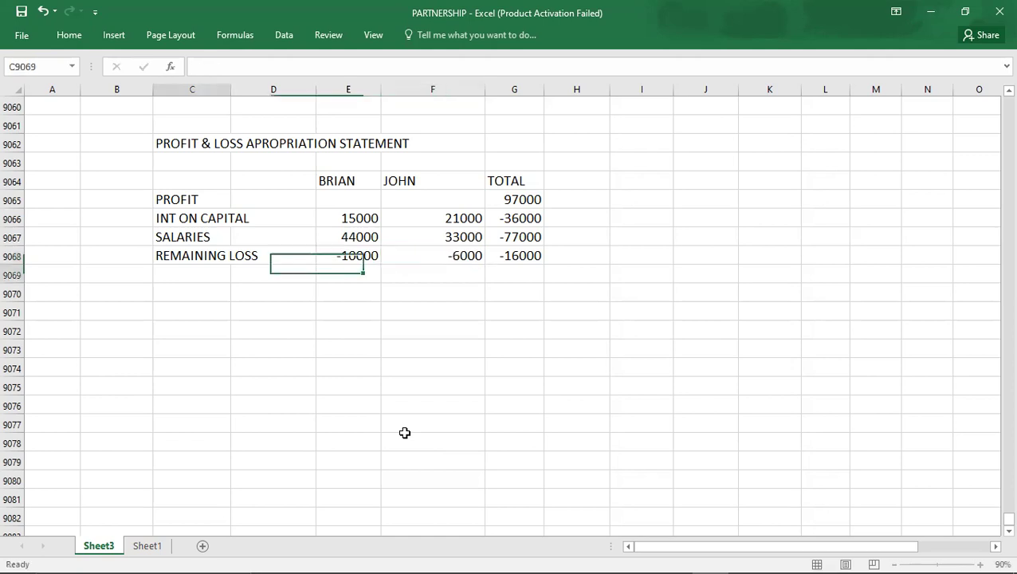
- Label C9069 PROFIT SHARE below the remaining loss row
text(PROFIT)
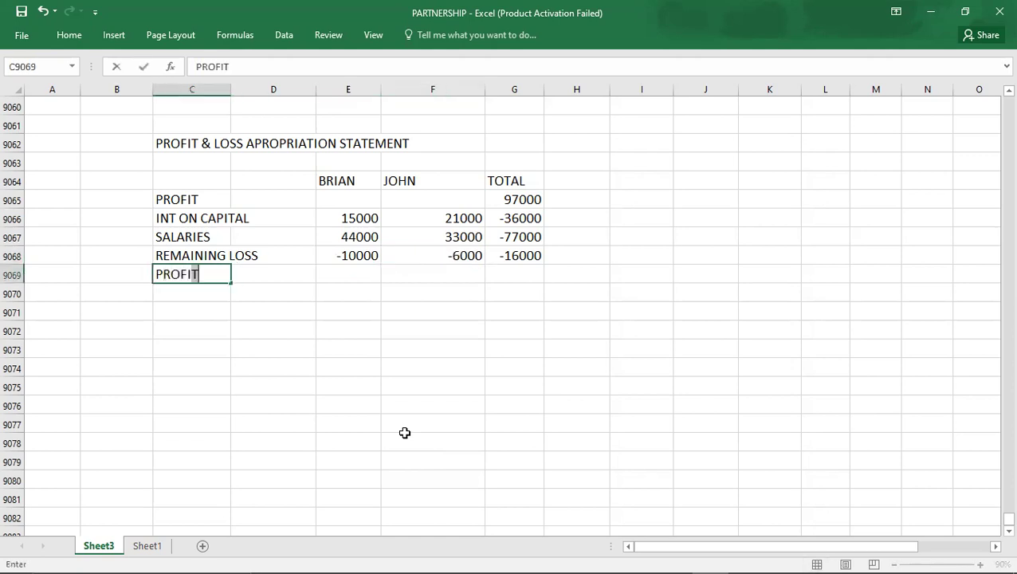
text( SHARW)
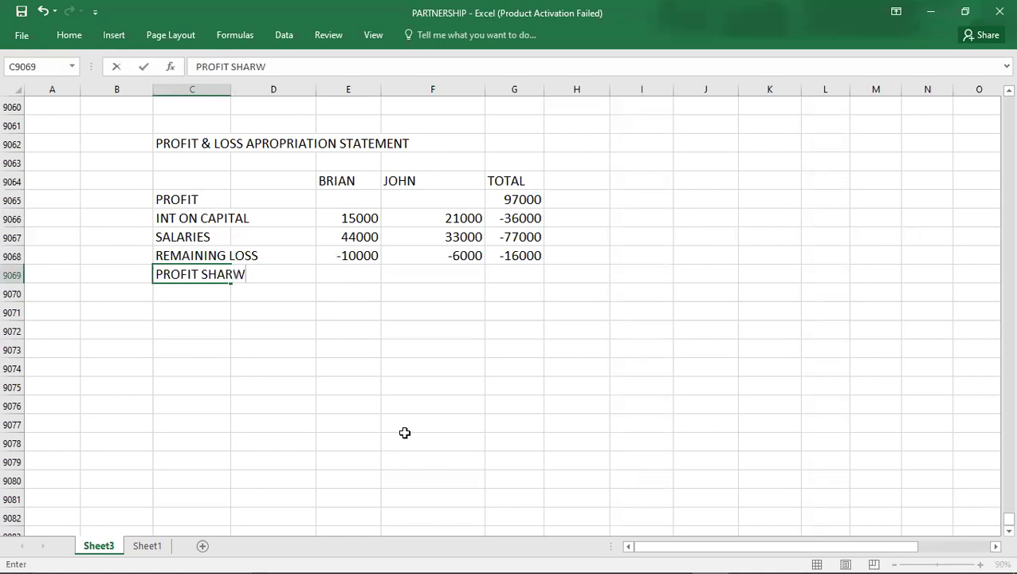
key(BackSpace)
text(E)
- Sum the first partner's interest, salary and loss share, and enter 49000 in E9069
key(Right)
key(Right)
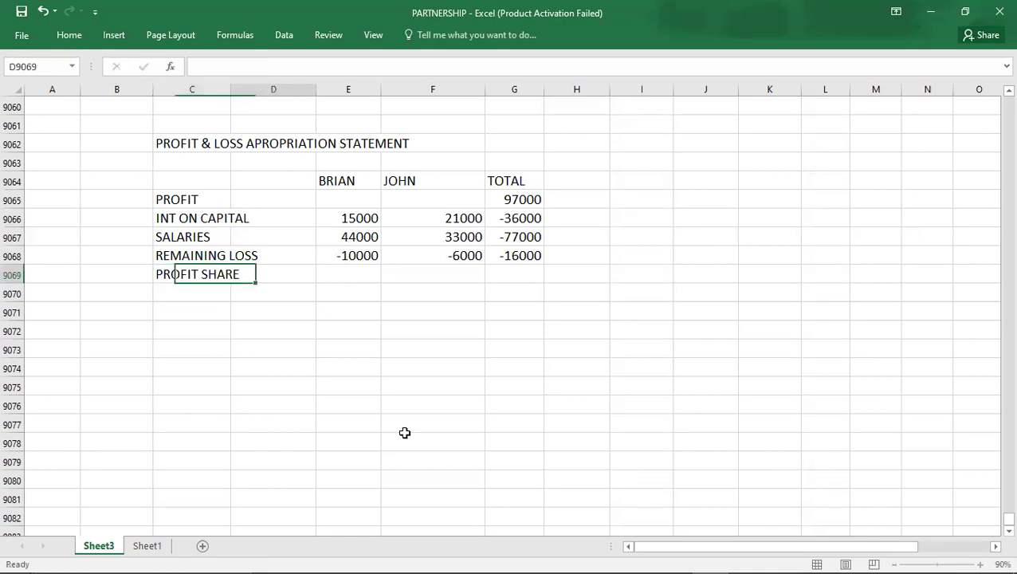
key(Up)
key(Up)
key(Up)
key(shift+Down)
key(shift+Down)
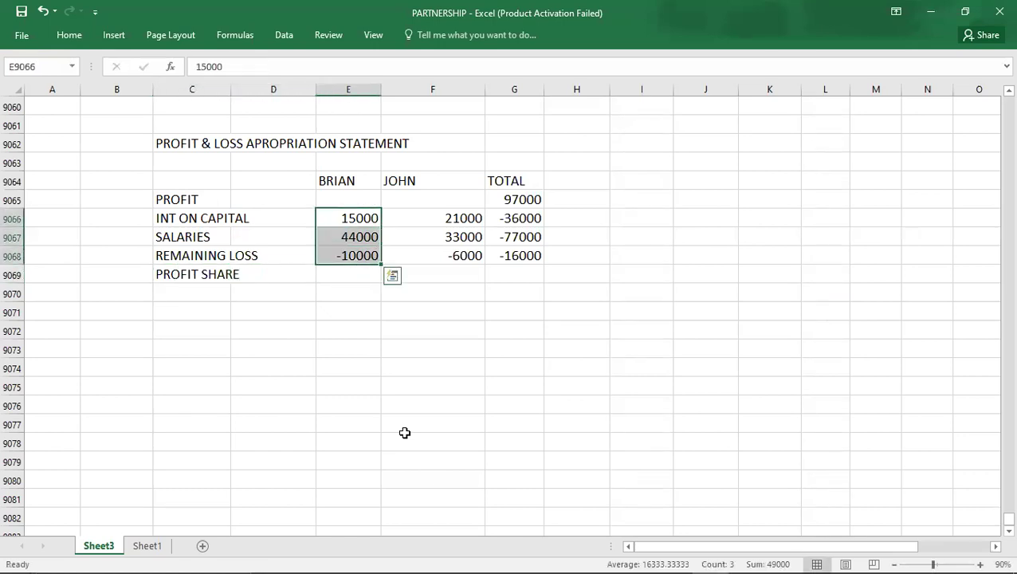
key(Down)
key(Down)
key(Down)
text(49000)
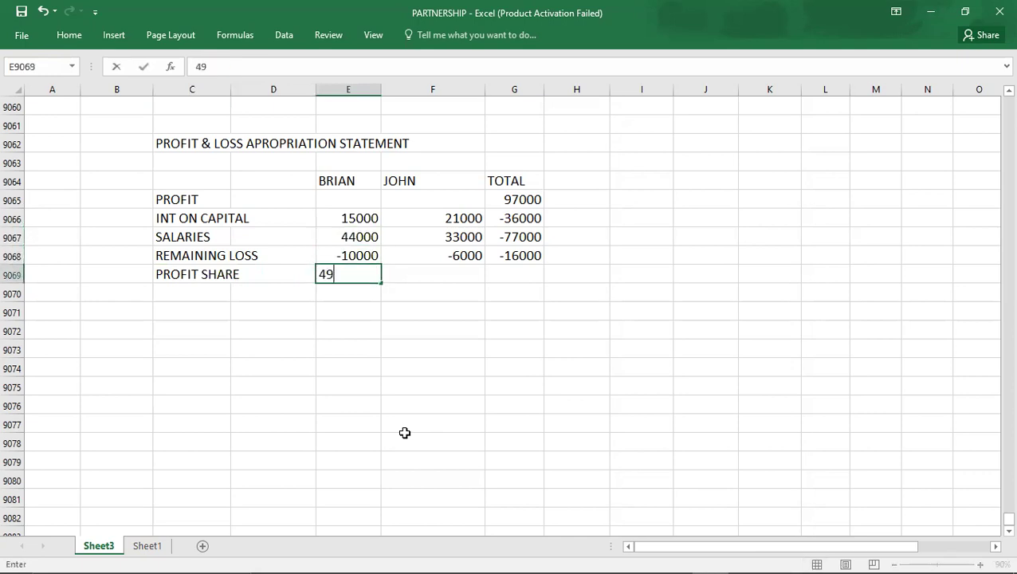
- Sum the second partner's interest, salary and loss share, and enter 48000 in F9069
key(Right)
key(shift+Up)
key(shift+Up)
key(shift+Up)
key(shift+BackSpace)
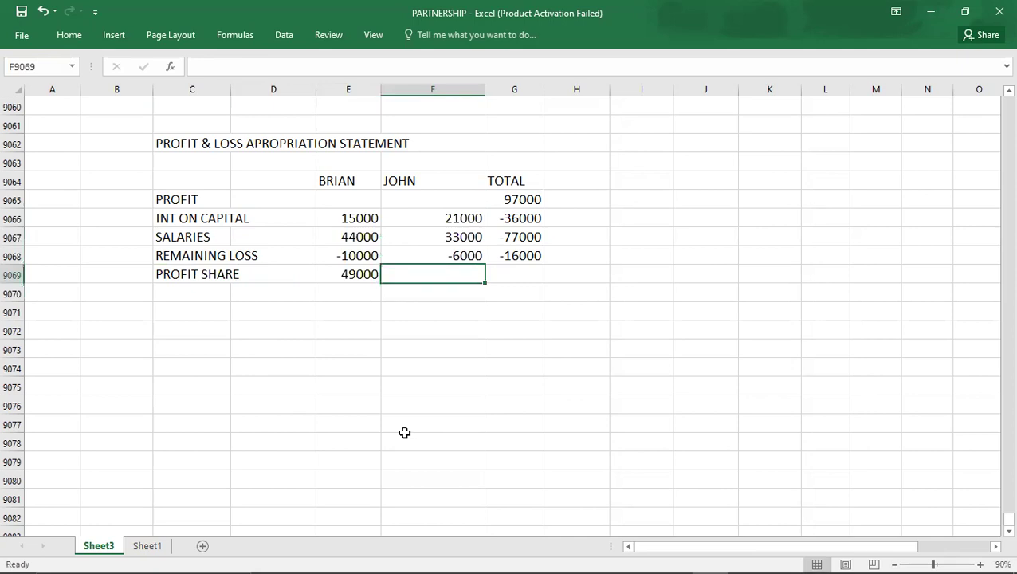
text(48000)
key(Return)
- Make the PROFIT SHARE row bold from C9069 to F9069
key(Up)
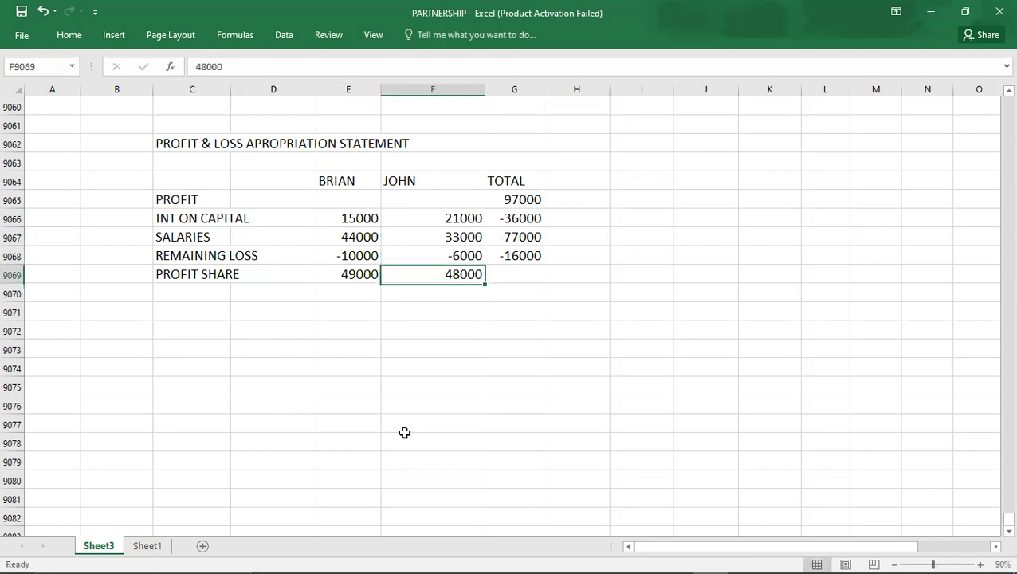
key(shift+Left)
key(shift+Left)
key(shift+Left)
key(ctrl+b)
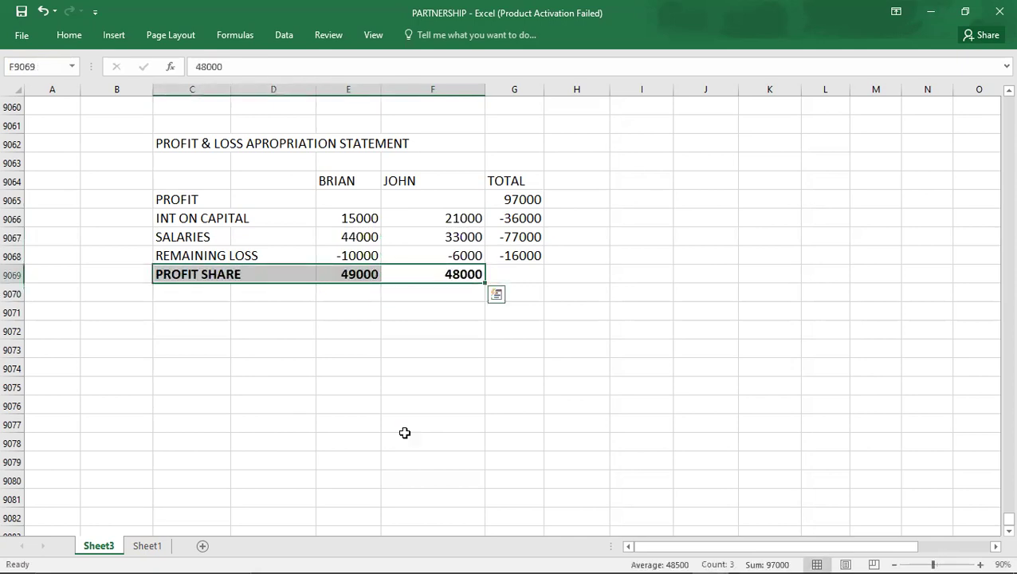
key(Down)
key(Left)
key(Home)
key(Up)
key(Up)
key(Up)
key(Up)
key(Up)
key(Up)
key(Up)
key(Up)
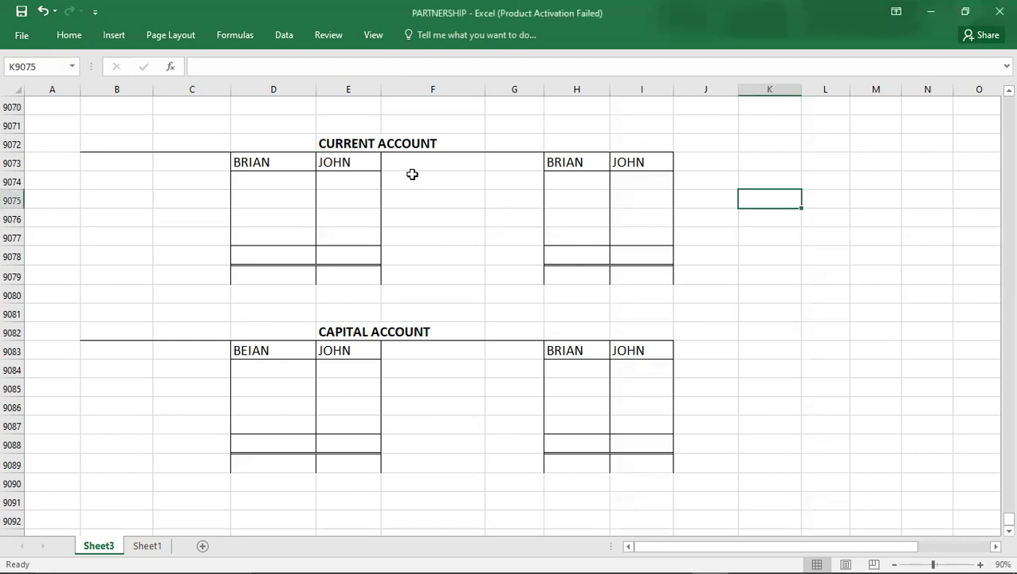
- Enter the opening B/D row in the CAPITAL ACCOUNT at F9084, with the PDF's balances 100000 and 140000 for the two partners
key(alt+Tab)
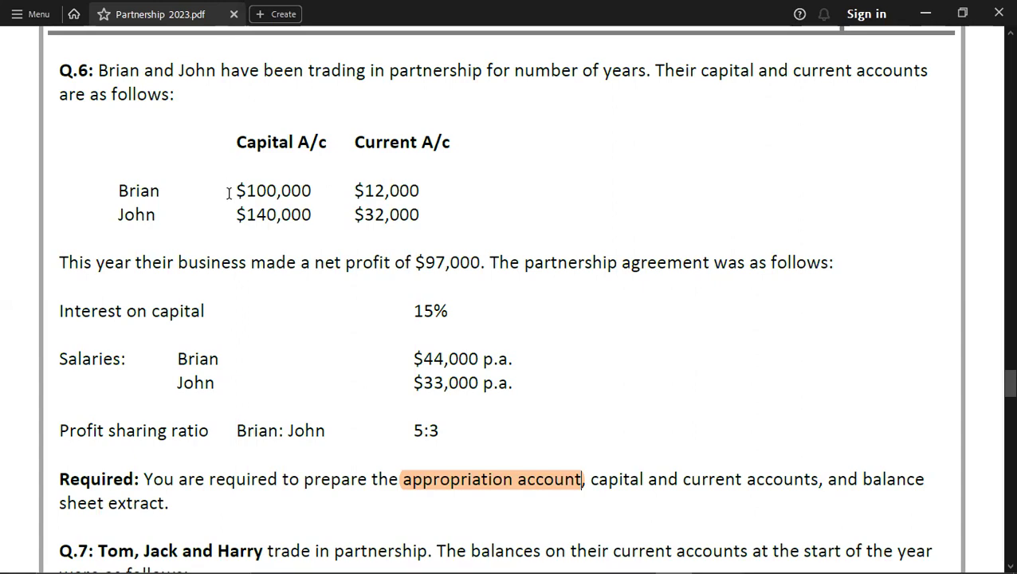
key(alt+Tab)
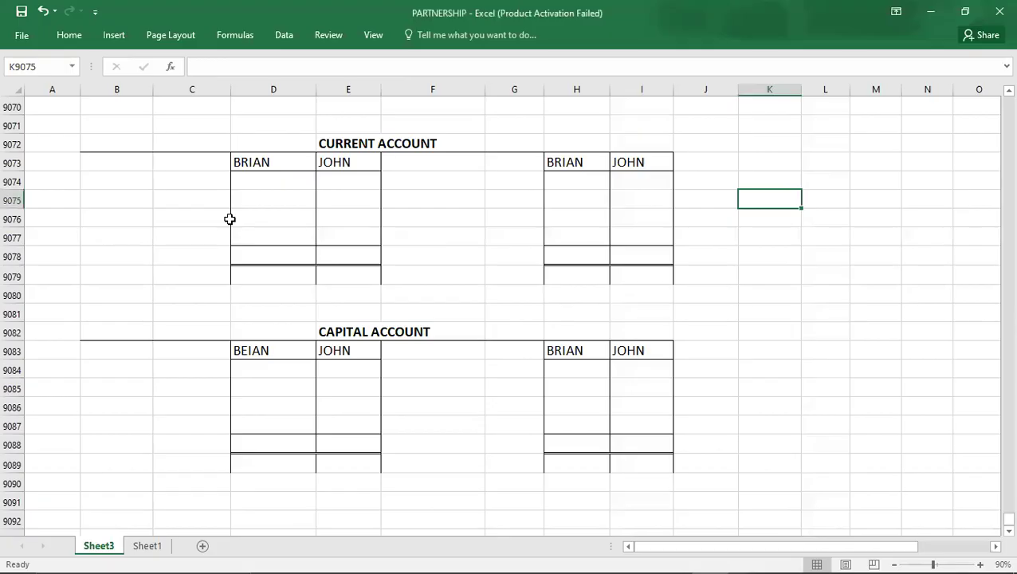
click(419, 364)
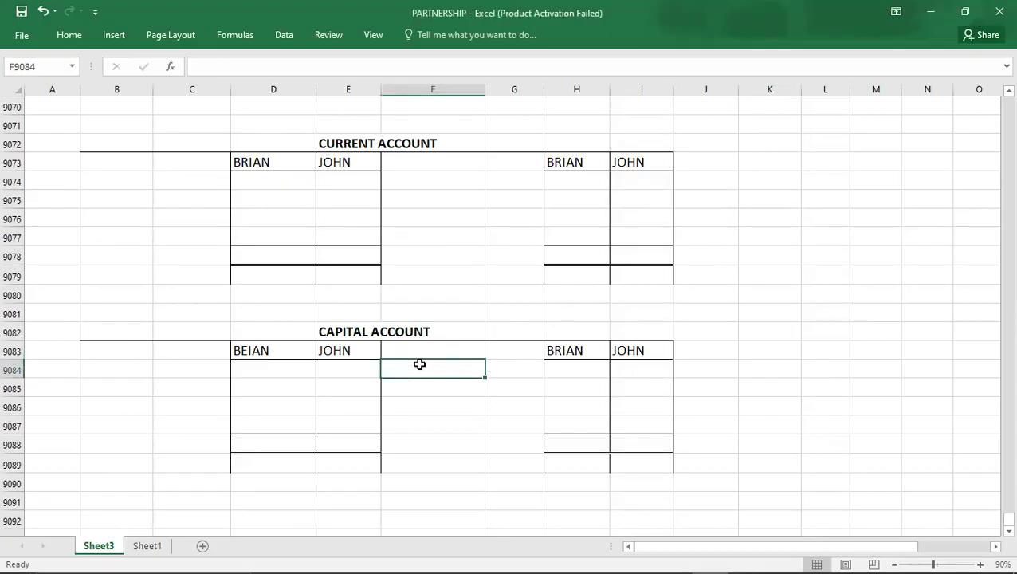
text(B/)
text(D)
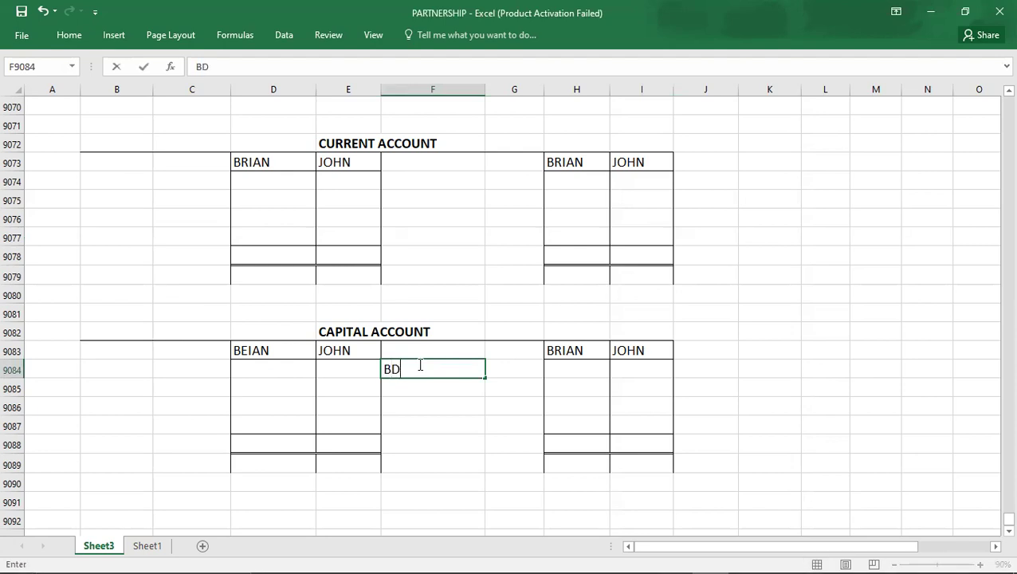
key(BackSpace)
text(/D)
key(Tab)
key(Tab)
text(100000)
key(Tab)
text(140000)
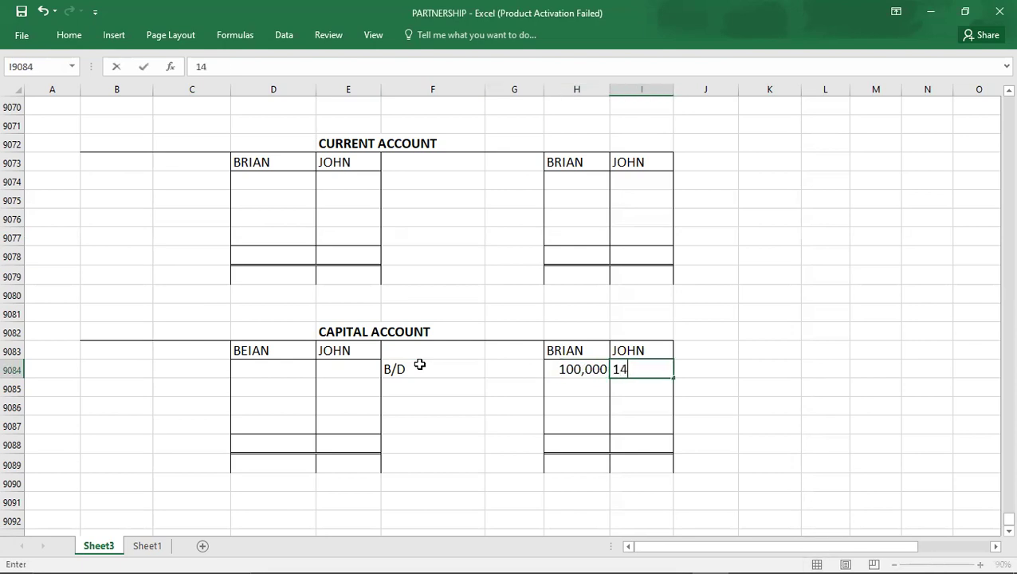
key(Return)
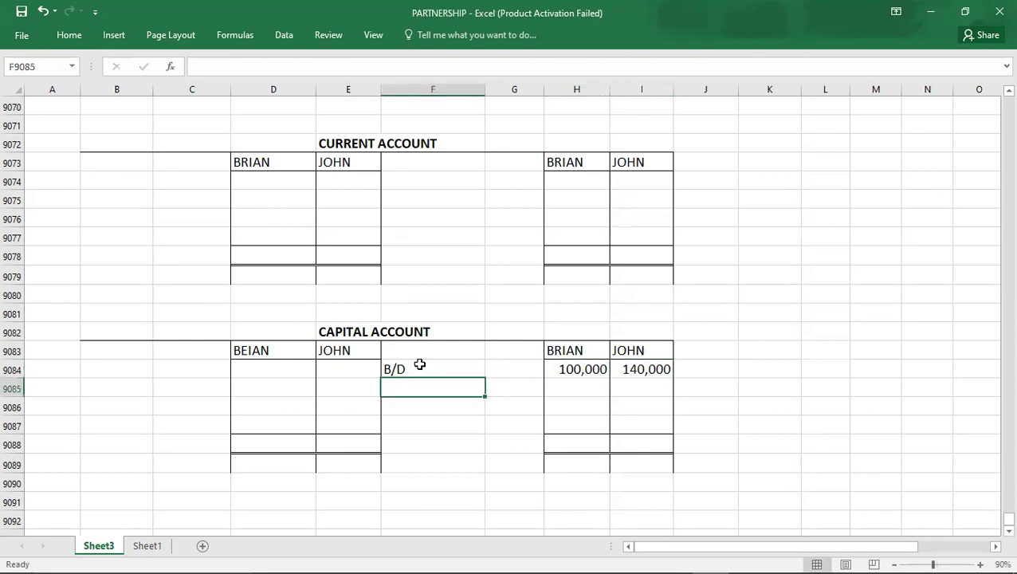
- Enter the opening B/D row in the CURRENT ACCOUNT at F9074, with the PDF's balances 12000 and 32000 for the two partners
key(alt+Tab)
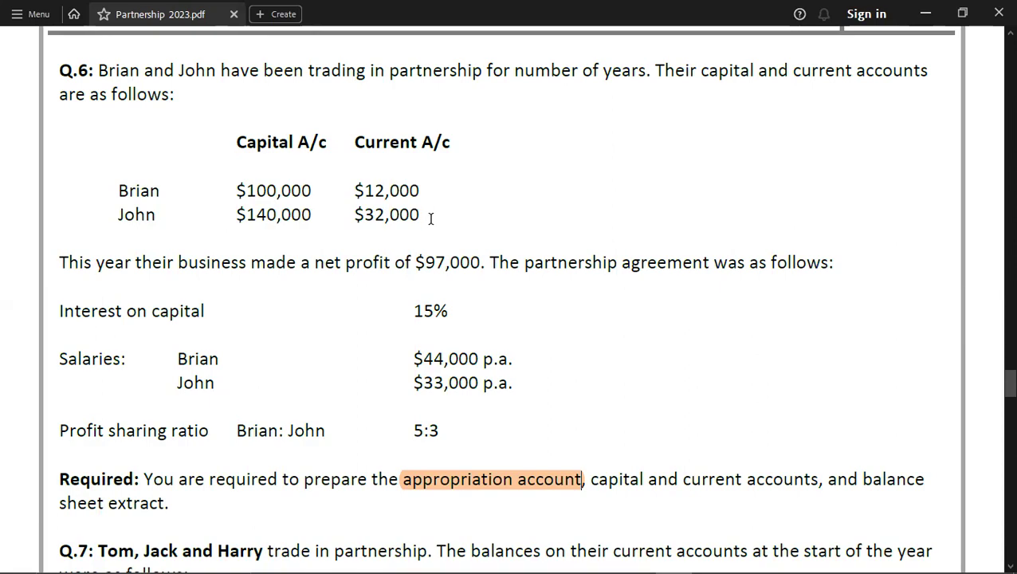
key(alt+Tab)
key(Up)
key(Right)
key(Up)
key(Up)
key(Up)
key(Up)
key(Up)
key(Up)
key(Up)
key(Up)
key(Up)
key(Left)
key(Up)
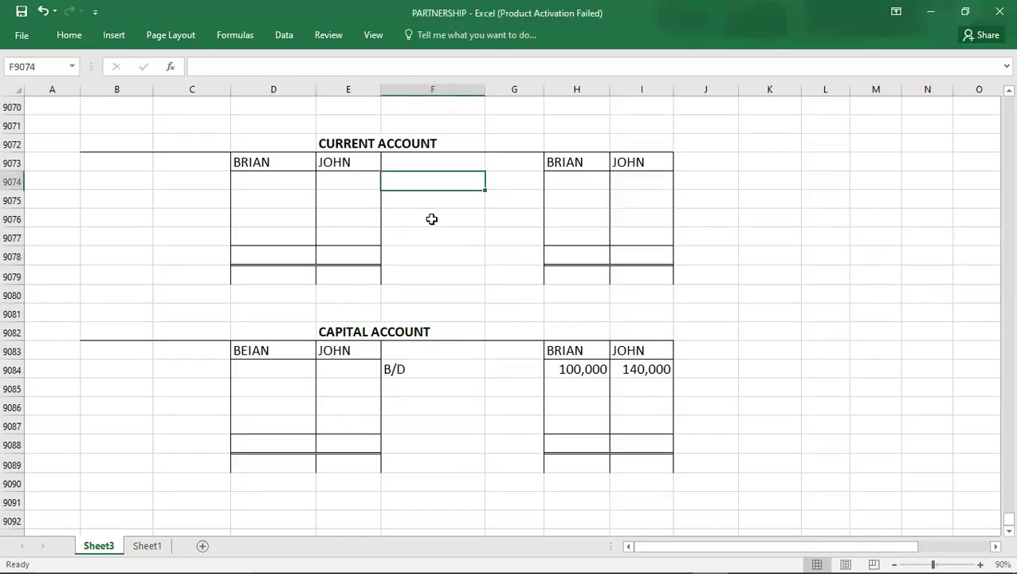
text(B/D)
key(Tab)
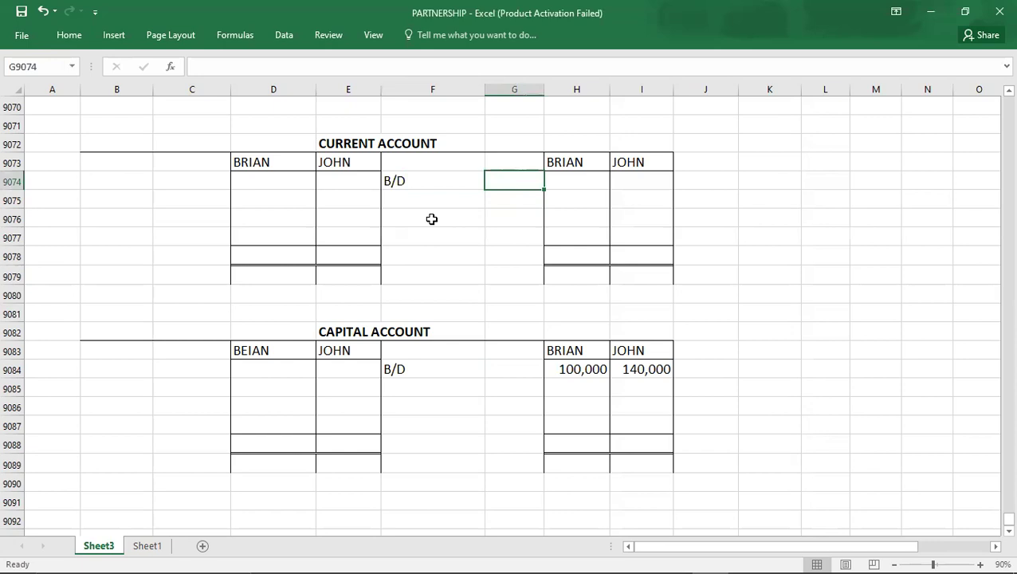
key(Tab)
text(12000)
key(Tab)
text(32,000)
key(Return)
- Review the appropriation statement, examining the partners' interest on capital and the profit in the TOTAL column
key(Up)
key(Up)
key(Up)
key(Up)
key(Up)
key(Up)
key(Up)
key(Up)
key(Up)
key(Up)
key(Up)
key(Up)
key(Up)
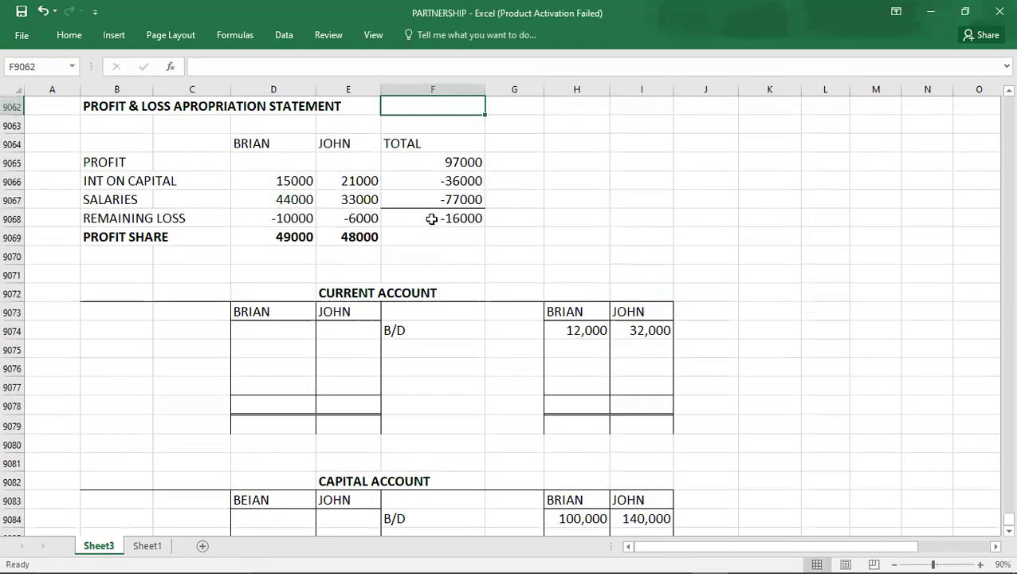
key(Up)
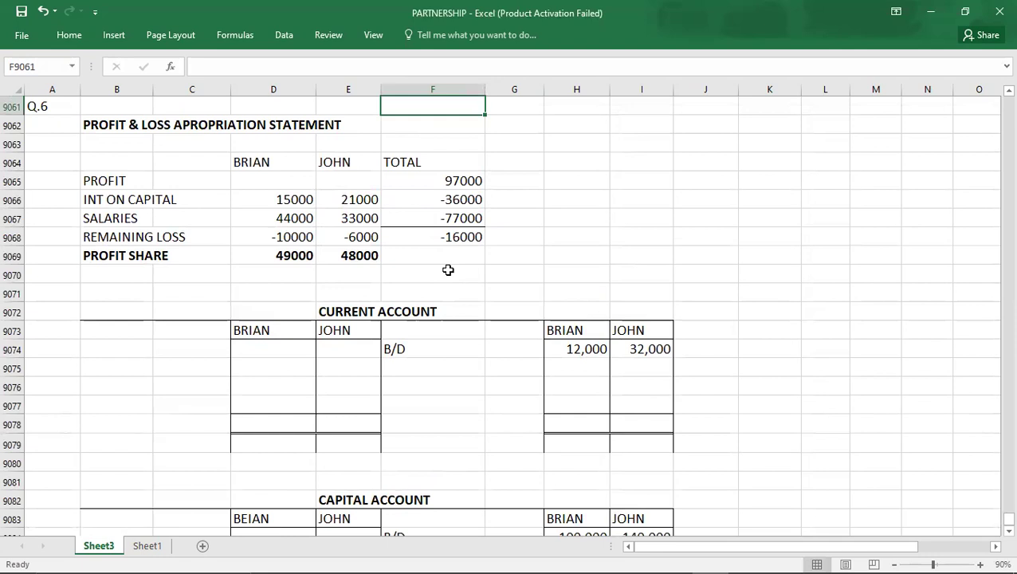
click(129, 202)
key(shift+Right)
key(shift+Right)
key(shift+Right)
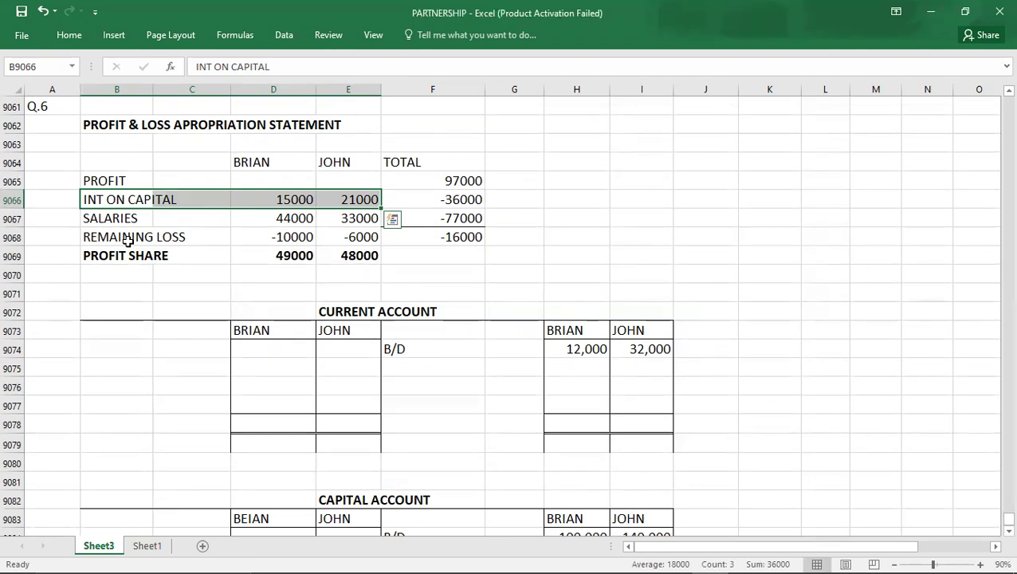
click(437, 182)
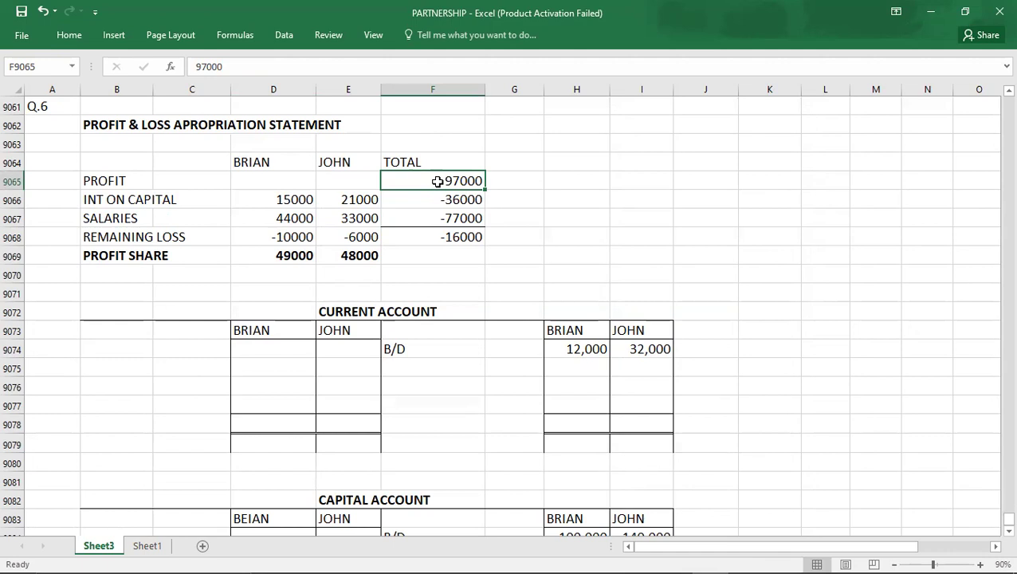
- Enter the INT. ON CAPITAL row in the CURRENT ACCOUNT at F9075, crediting the two partners with 15000 and 21000
click(446, 364)
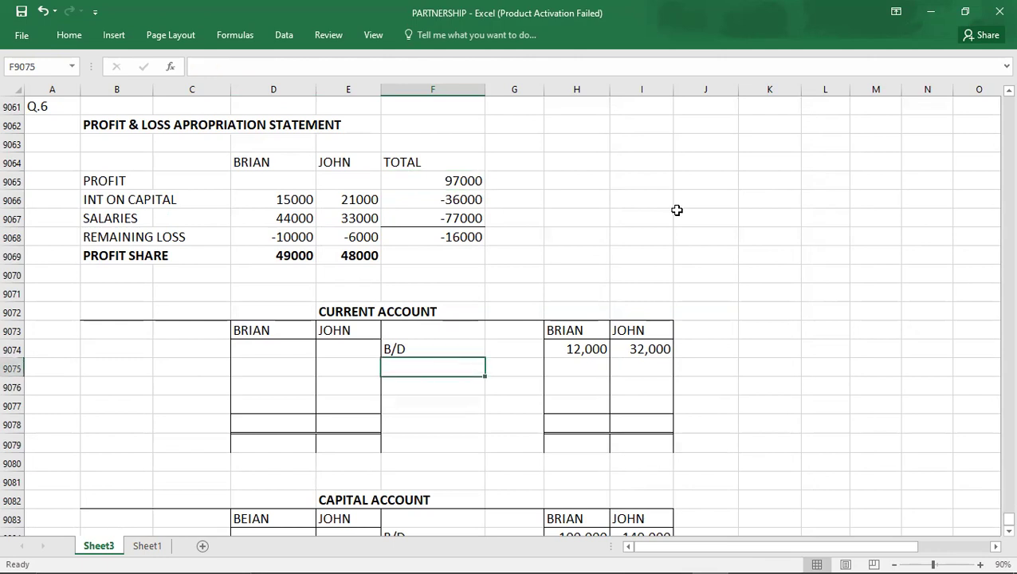
text(INT. )
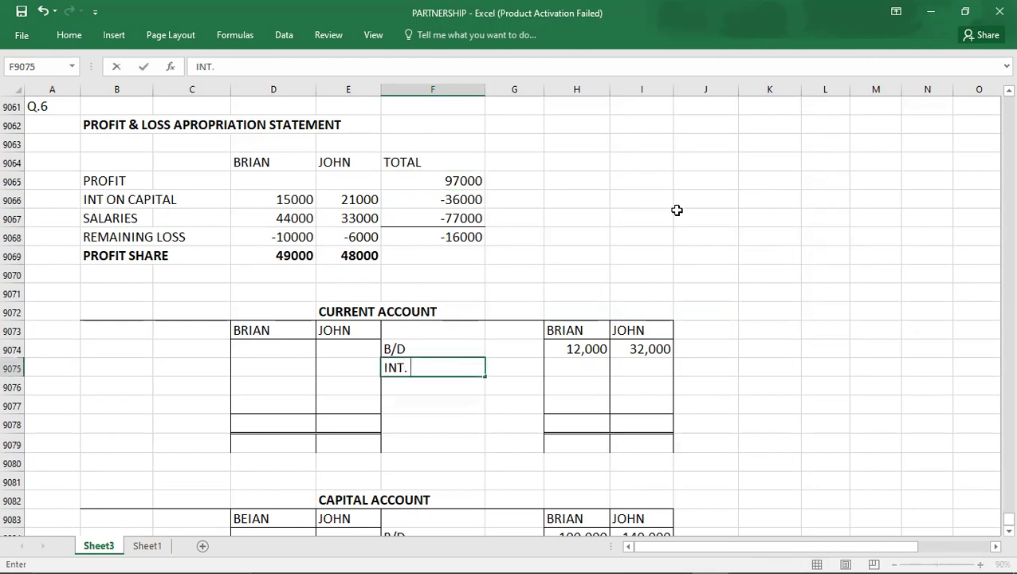
text(ON CAPITAL)
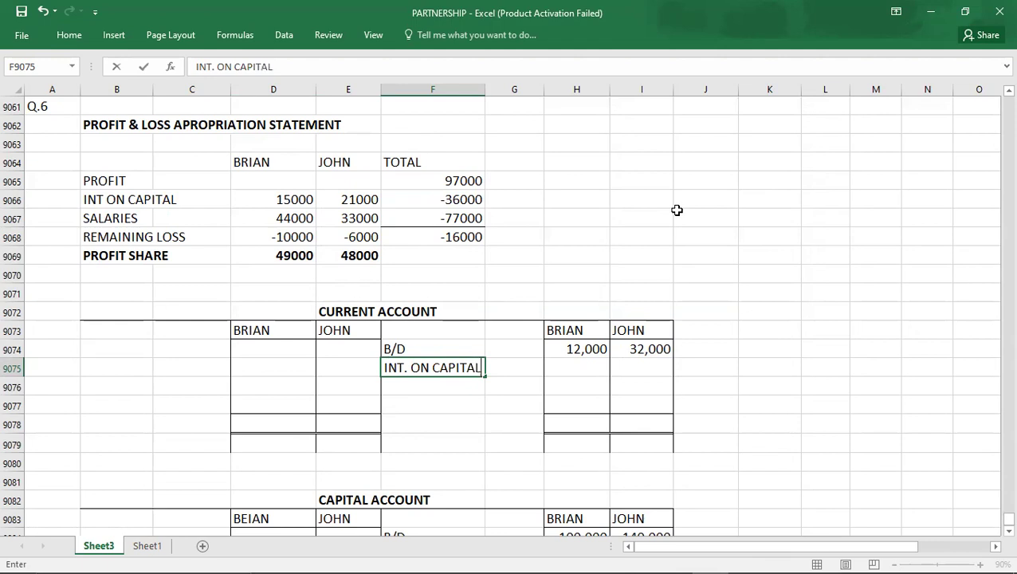
key(Tab)
key(Tab)
text(15000)
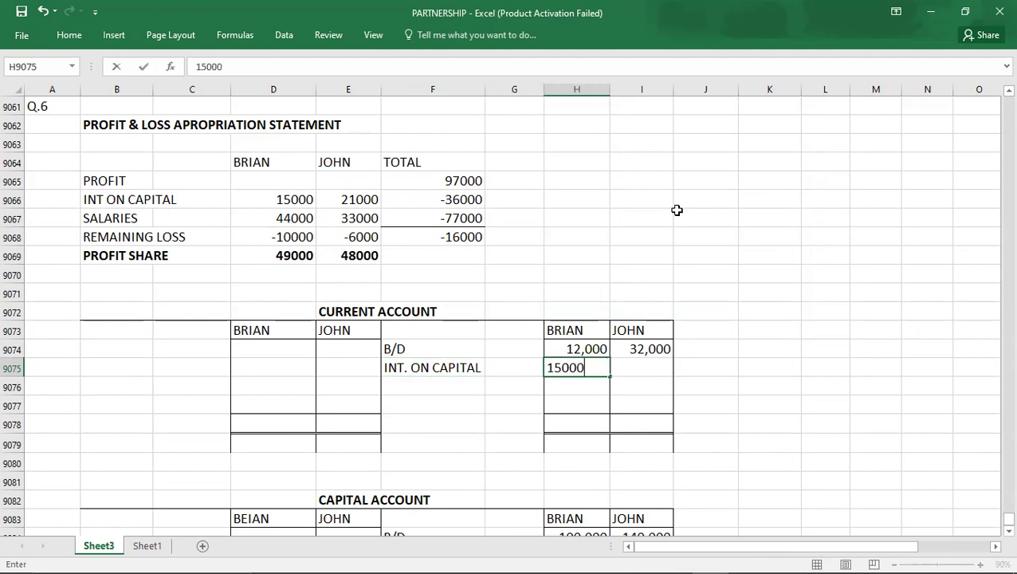
key(Tab)
text(21000)
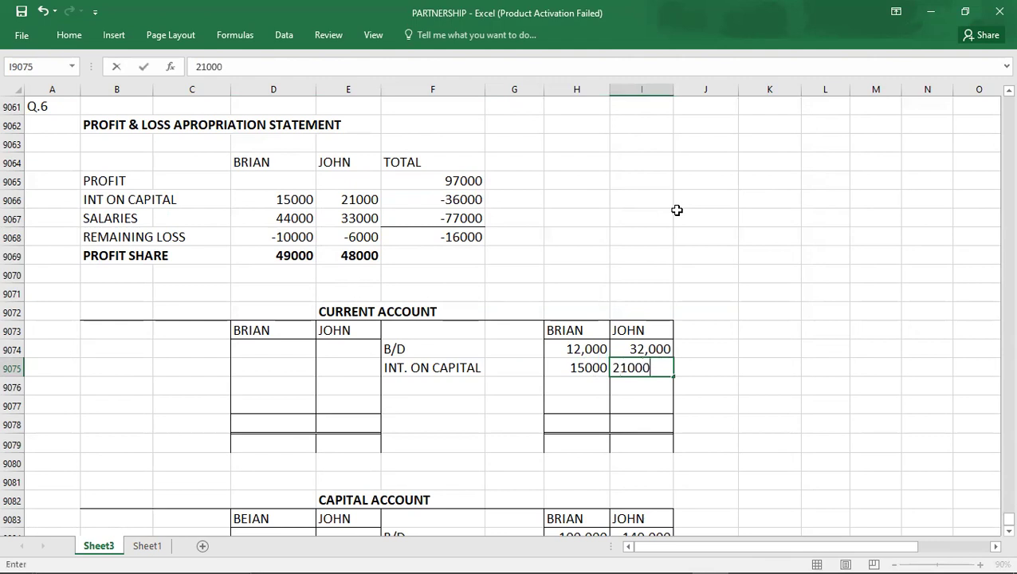
key(Return)
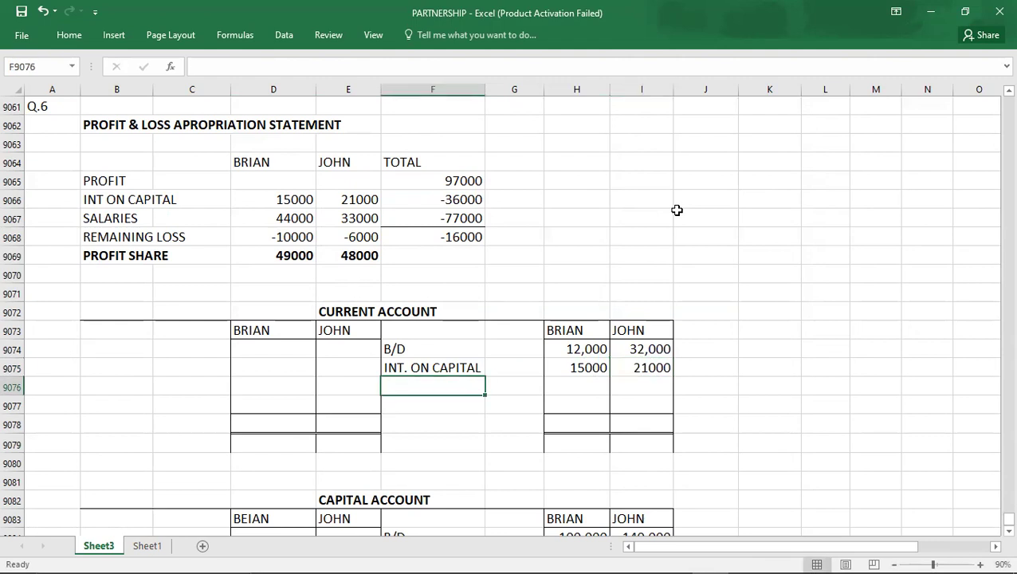
- Enter the SALARIES row in the CURRENT ACCOUNT at F9076, crediting the two partners with 44000 and 33000
text(SALARIES)
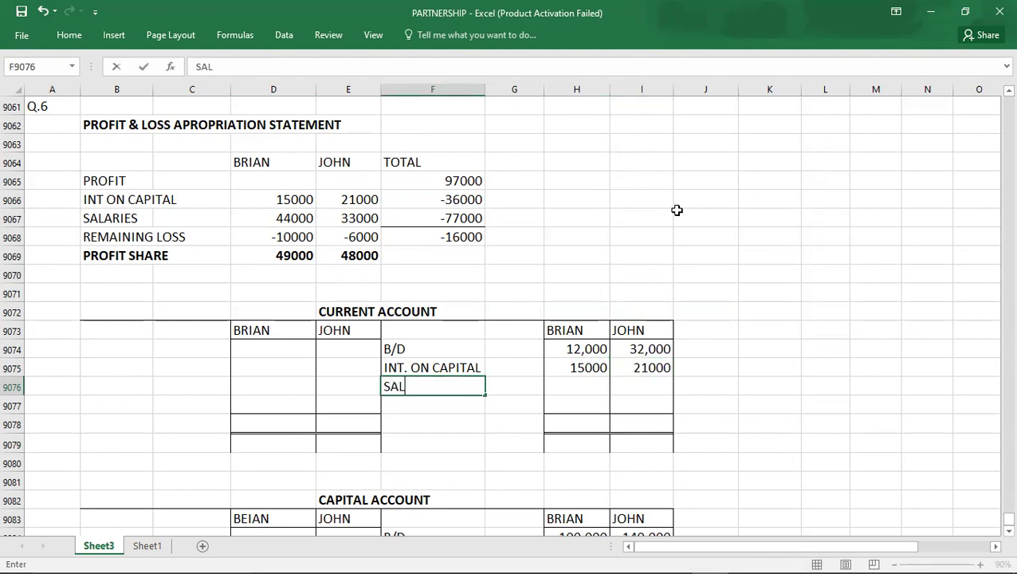
key(Tab)
key(Tab)
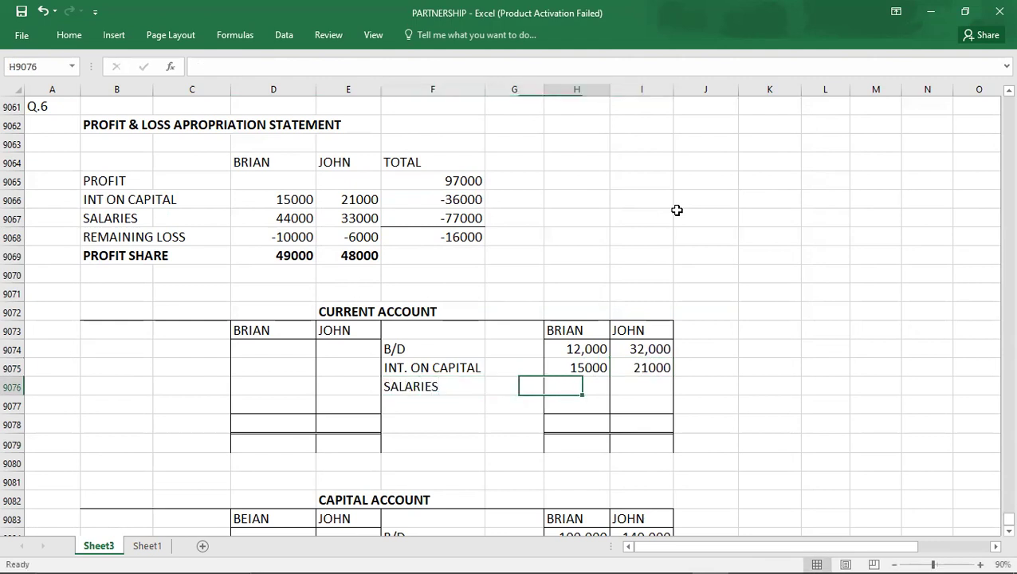
text(44000)
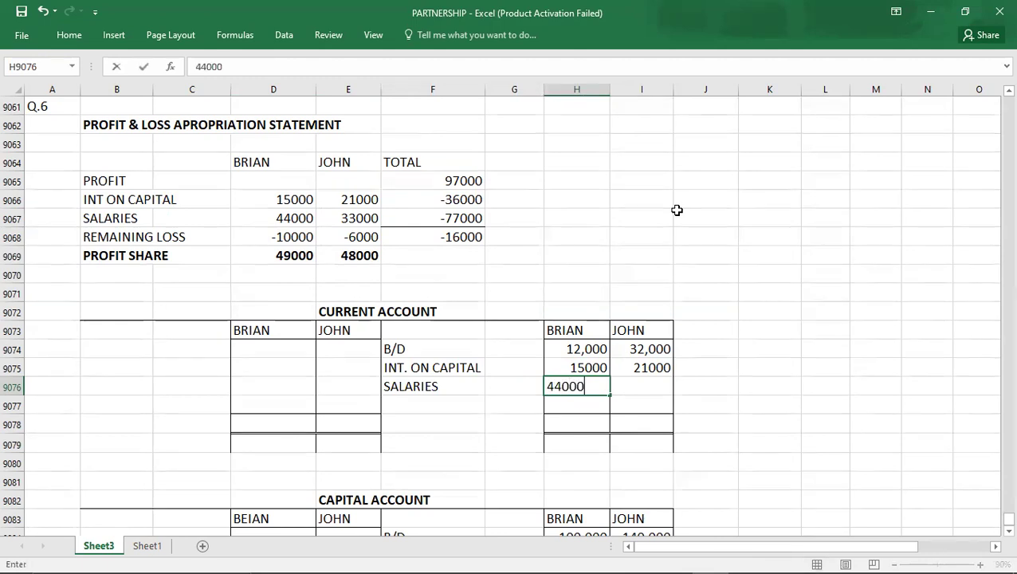
key(Tab)
text(33000)
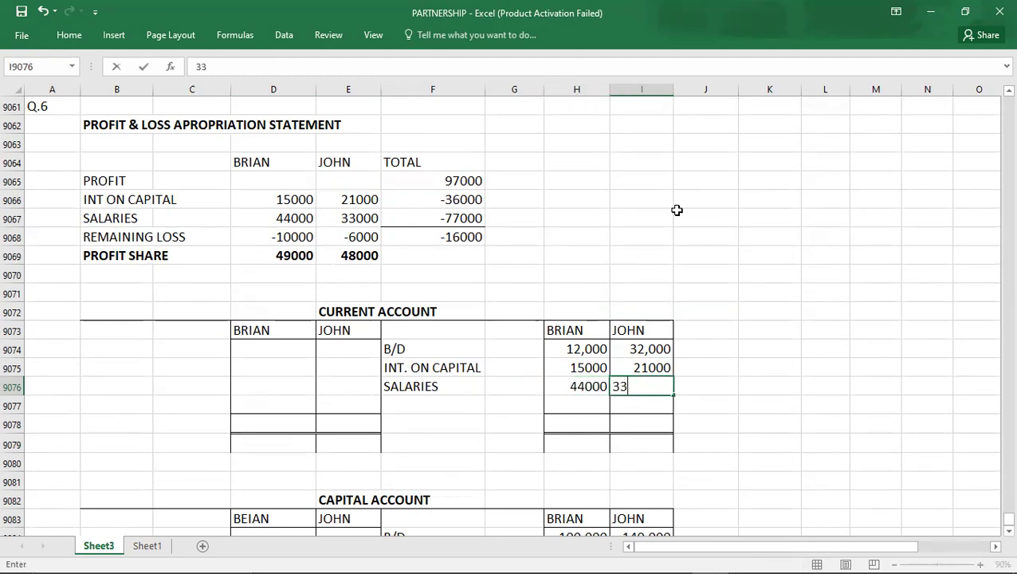
key(Return)
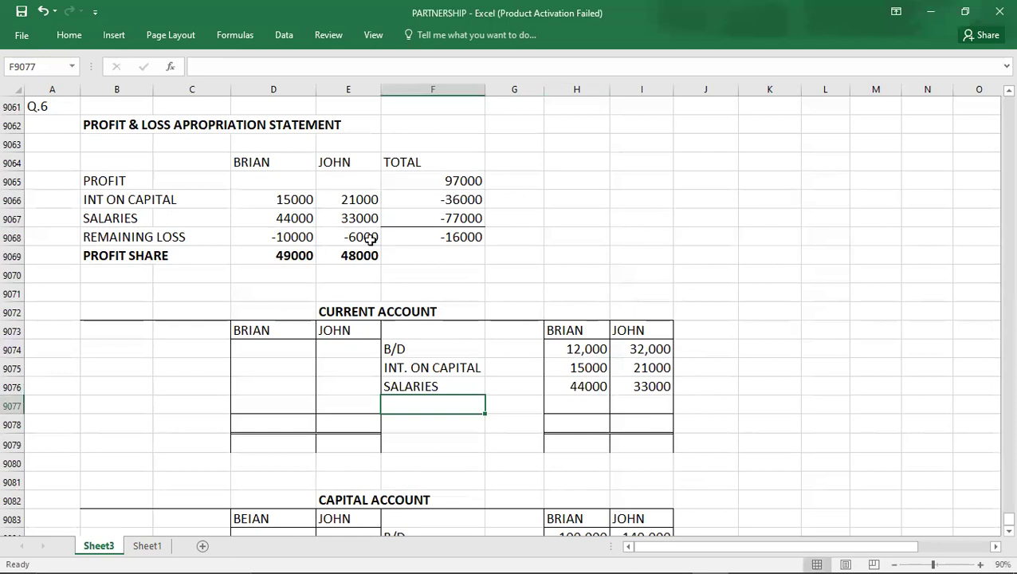
- Enter the REMAINING LOSS row on the CURRENT ACCOUNT's debit side at B9074, with 10000 and 6000 for the two partners
click(254, 235)
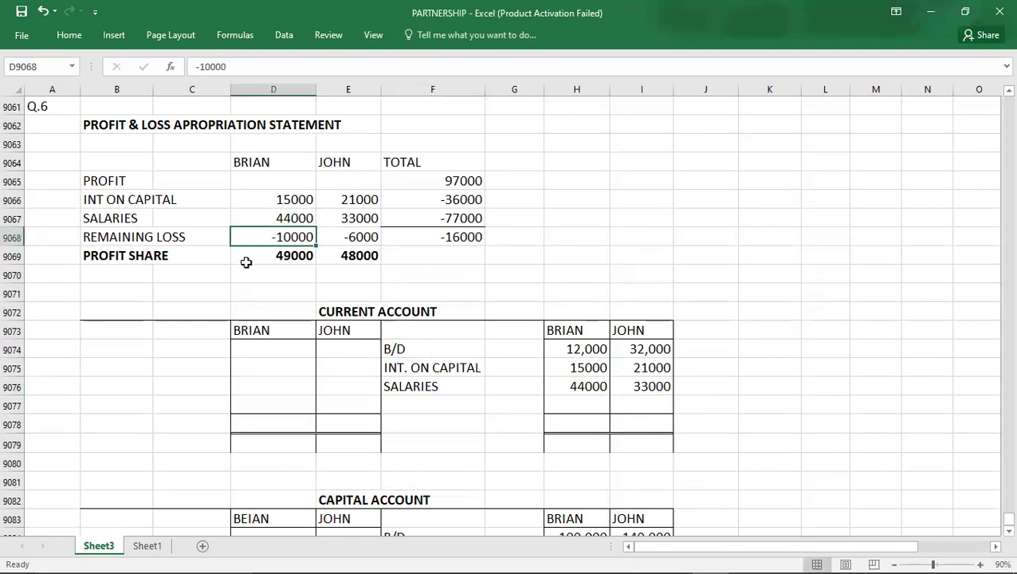
click(112, 349)
text(R)
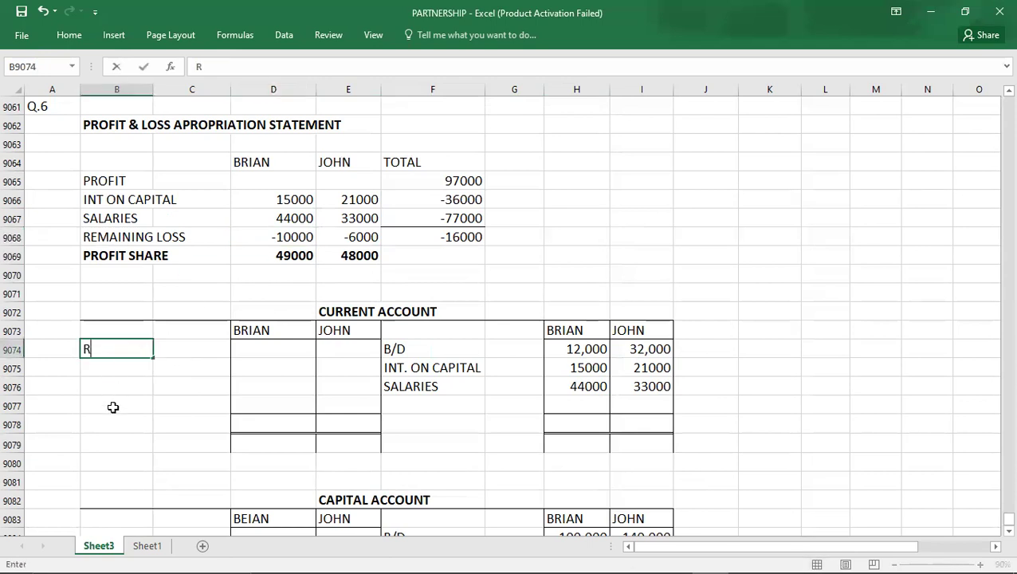
text(EMAININF)
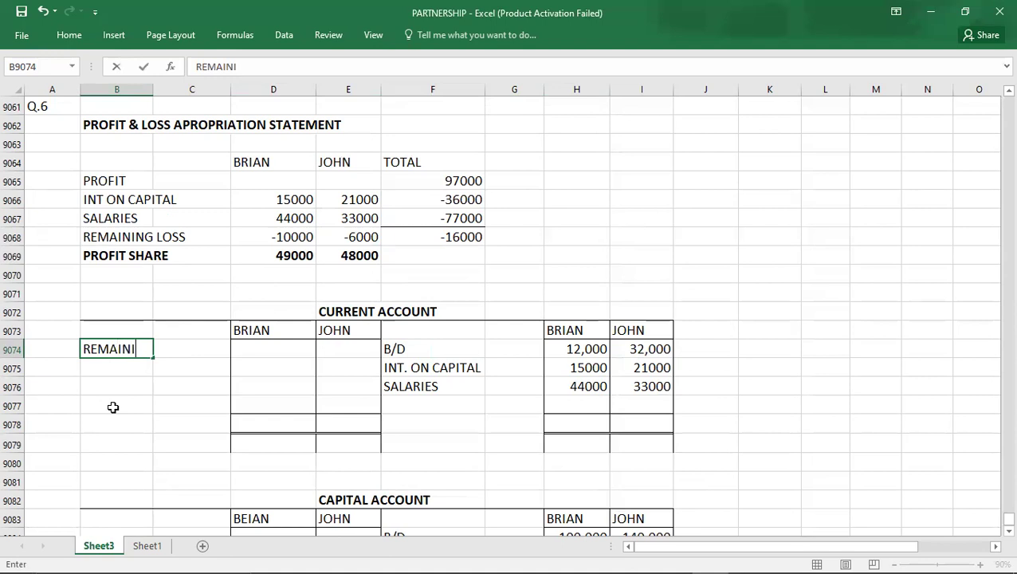
key(BackSpace)
text(G LOSS)
key(Tab)
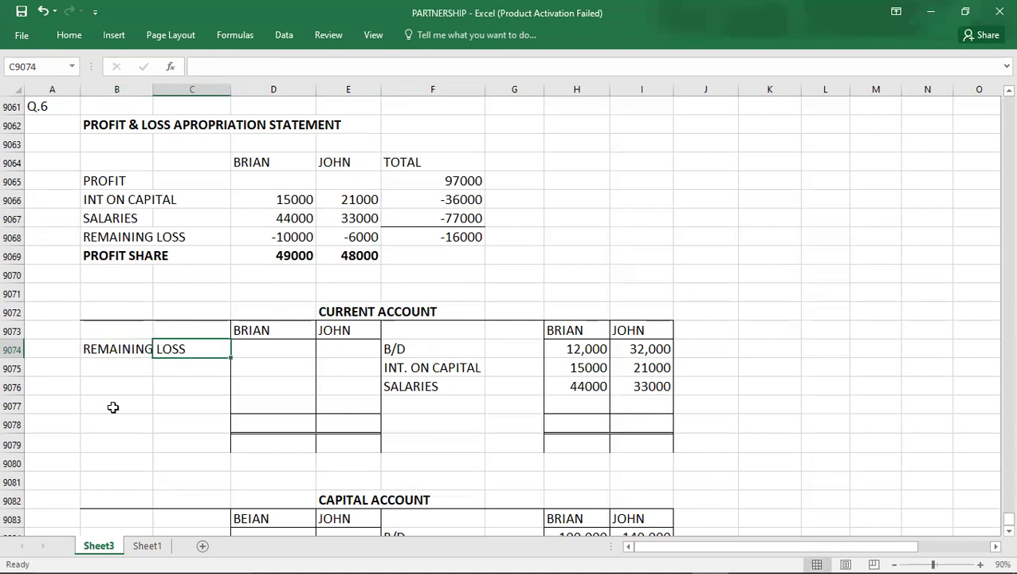
key(Tab)
text(10000)
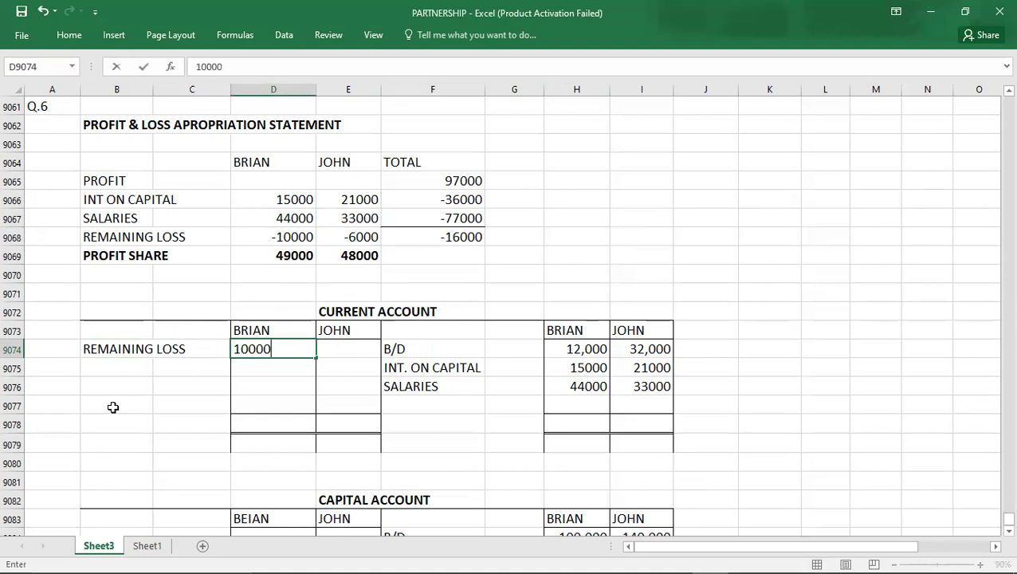
key(Tab)
text(6000)
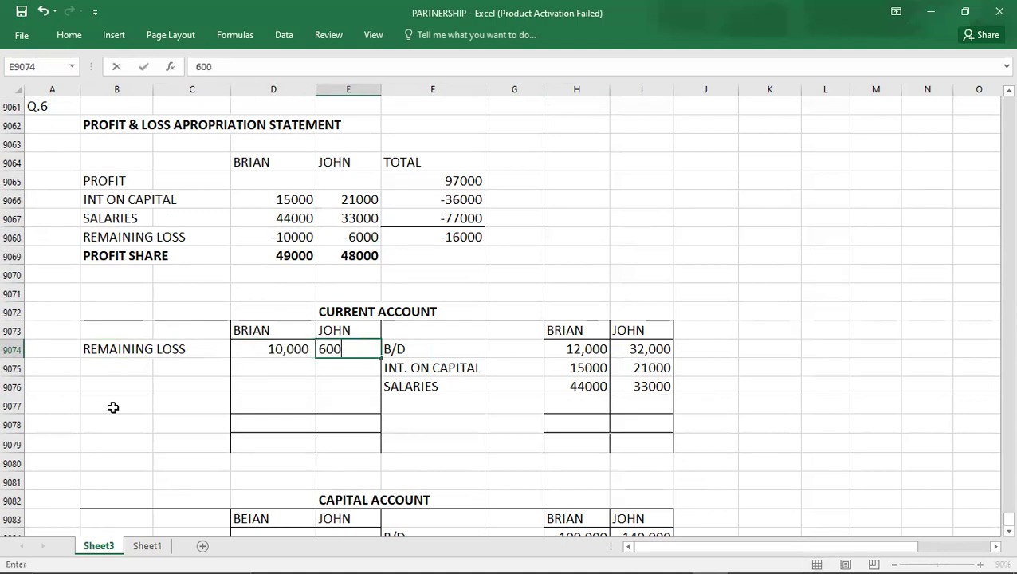
key(Return)
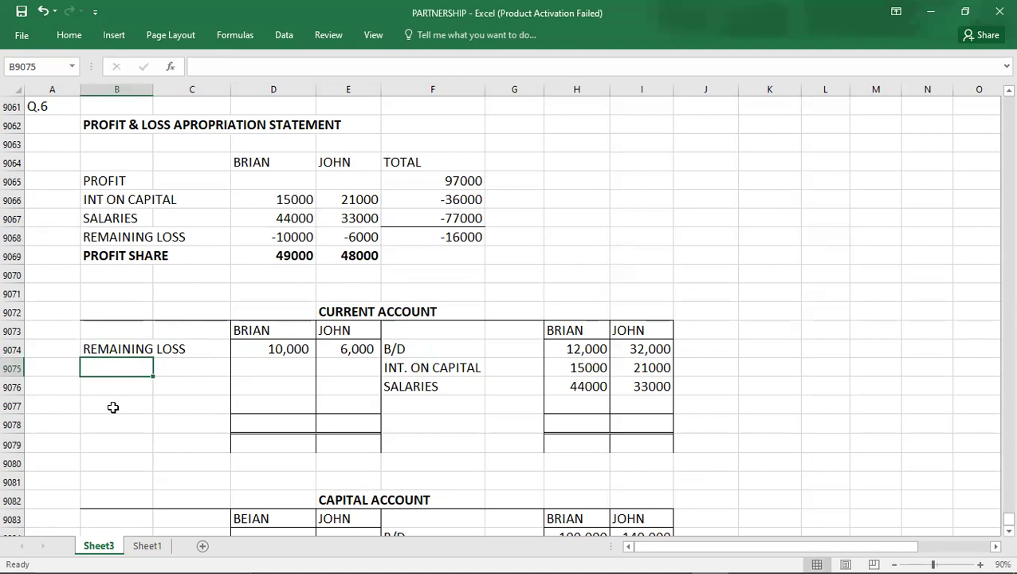
- Sum the first partner's credit entries in the CURRENT ACCOUNT and enter the total 71000 in H9078
key(Down)
key(Down)
key(Down)
key(Down)
key(Down)
key(Down)
key(Down)
key(Down)
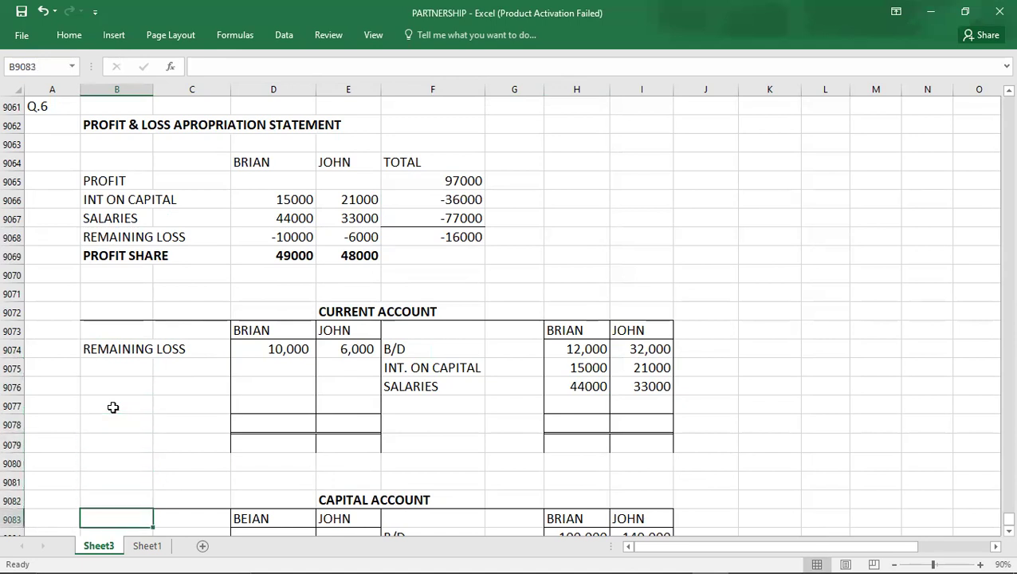
key(Down)
key(Down)
key(Down)
key(Down)
key(Down)
key(Down)
key(Down)
key(Down)
key(Down)
key(Down)
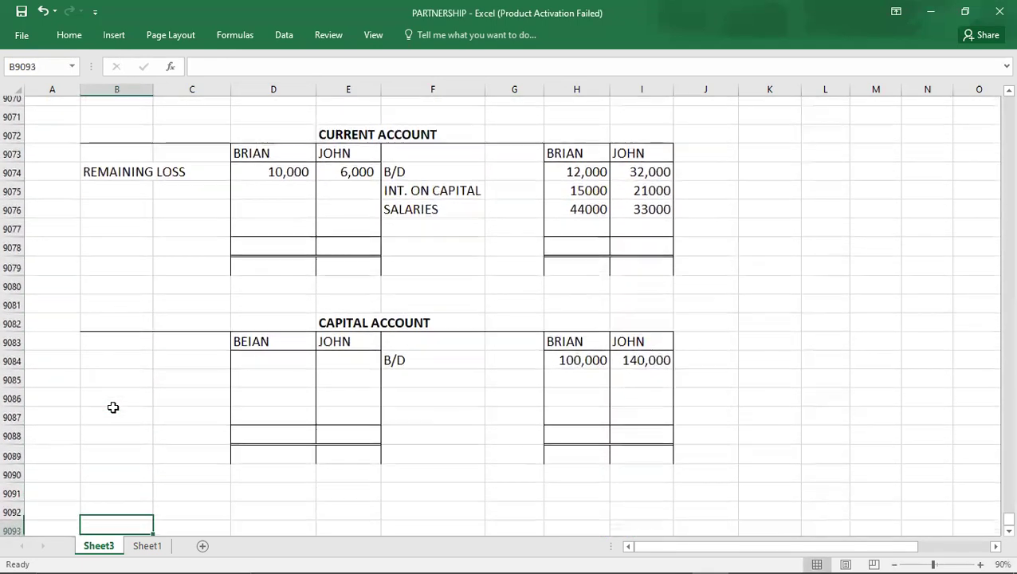
click(579, 231)
key(Up)
key(Up)
key(shift+Up)
key(shift+Up)
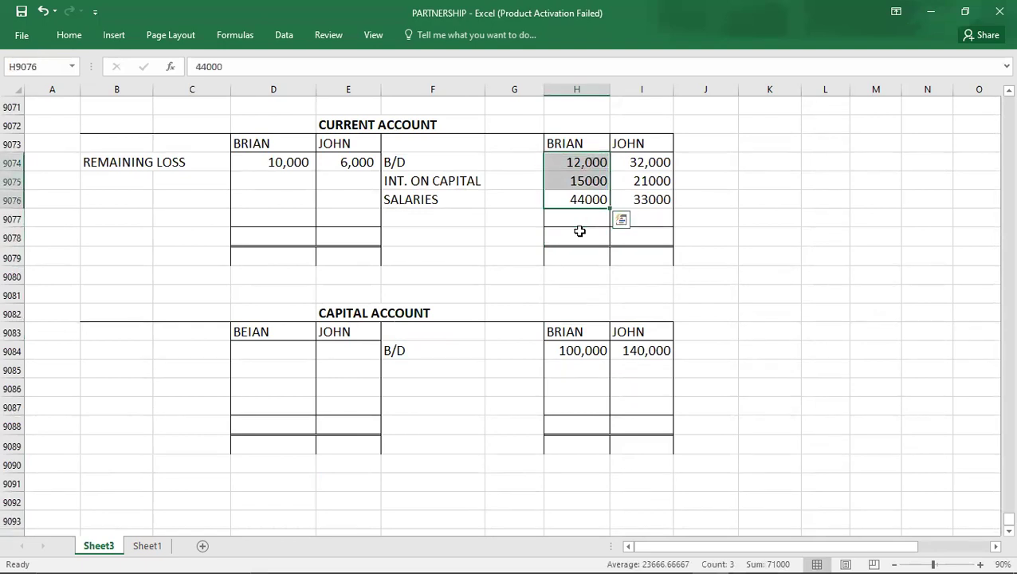
click(579, 231)
text(71,000)
- Sum the second partner's credit entries in the CURRENT ACCOUNT and enter the total 86000 in I9078
click(635, 239)
key(Up)
key(shift+Up)
key(shift+Up)
key(shift+Up)
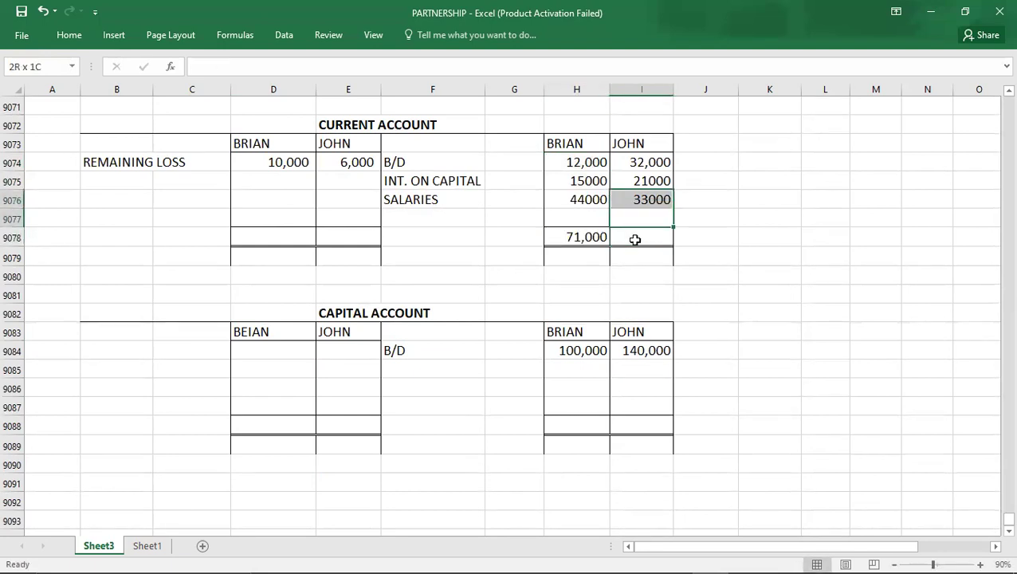
click(635, 239)
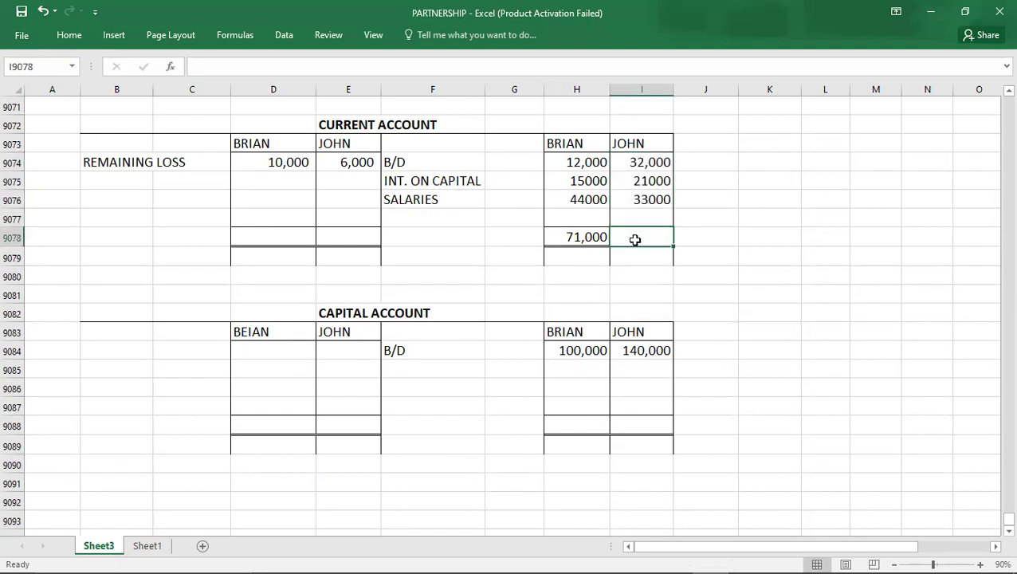
text(86000)
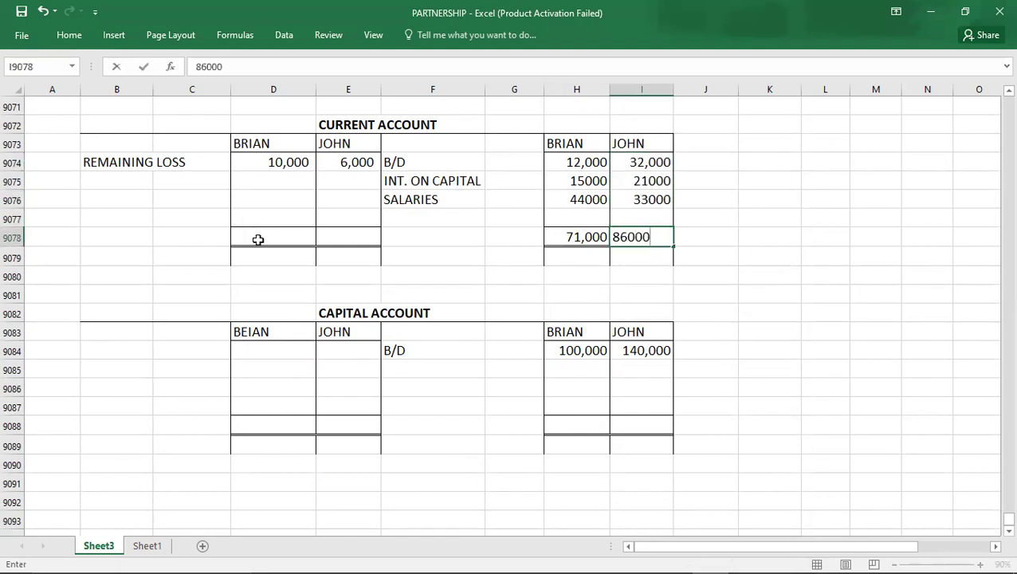
- Enter the first partner's debit total 71000 in D9078 and a C/D row at C9077 with the balance 61000
click(258, 239)
text(71,000)
key(Up)
key(Left)
text(C)
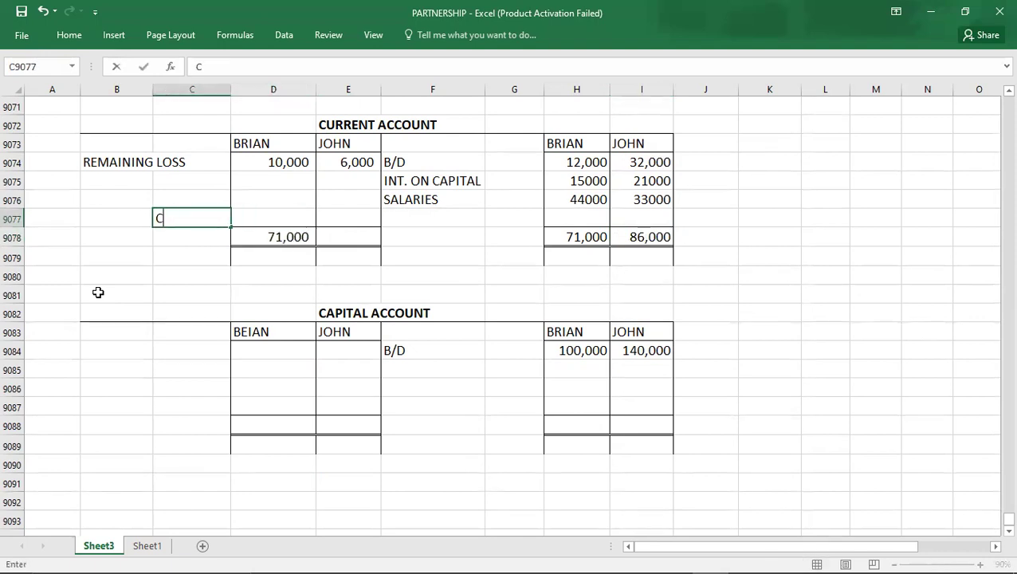
text(/D)
key(Right)
text(61,000)
- Enter the second partner's debit total 86000 in E9078 and the C/D balance 80000 in E9077
key(Right)
key(Down)
text(86)
key(Right)
key(Right)
key(Left)
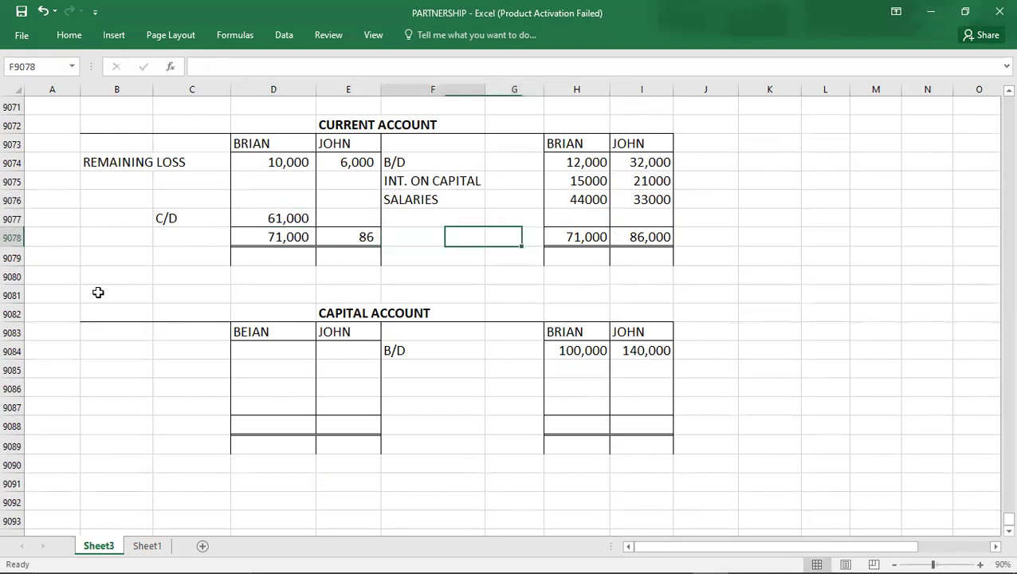
key(Left)
text(86000)
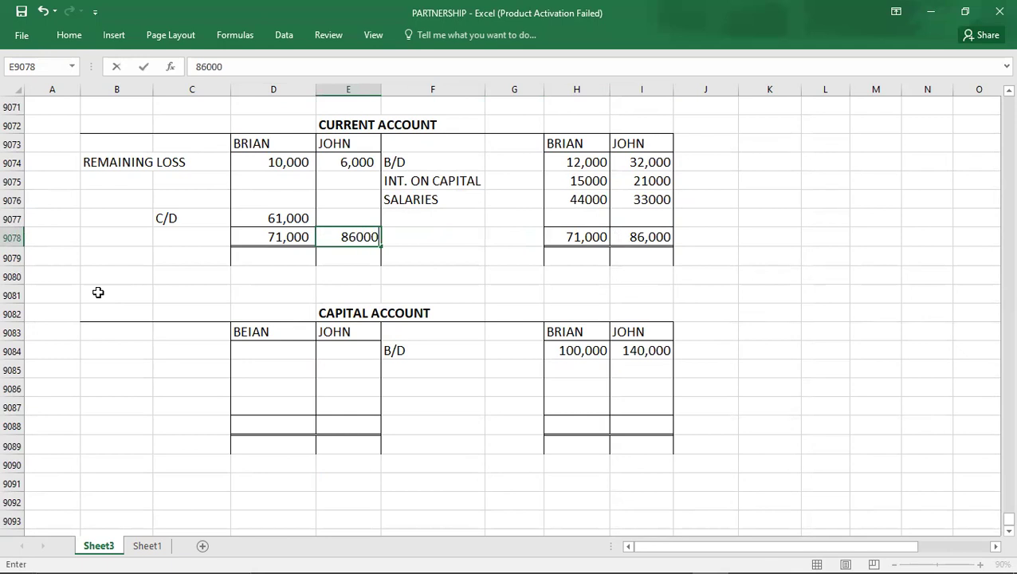
key(Up)
text(80000)
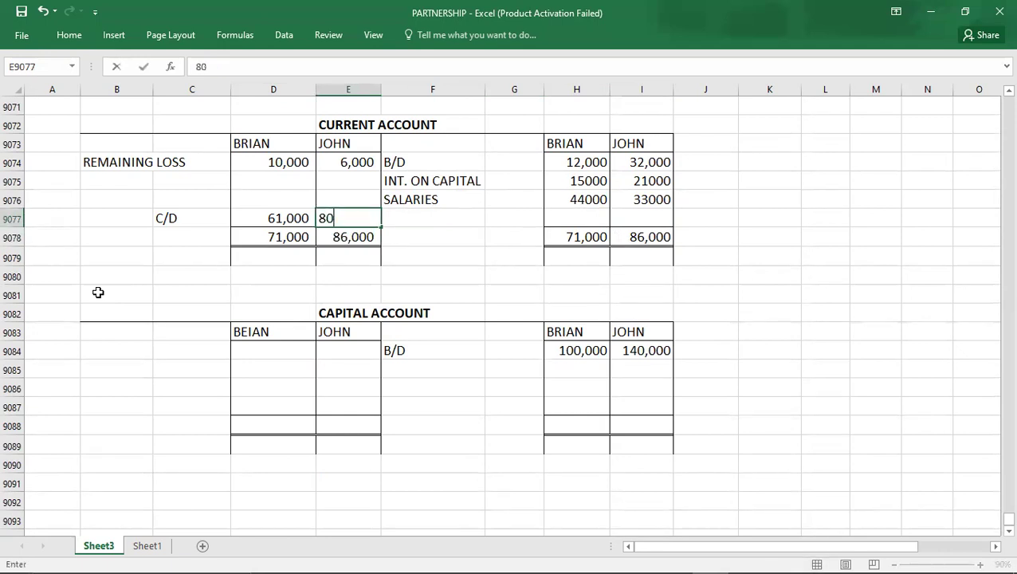
key(Return)
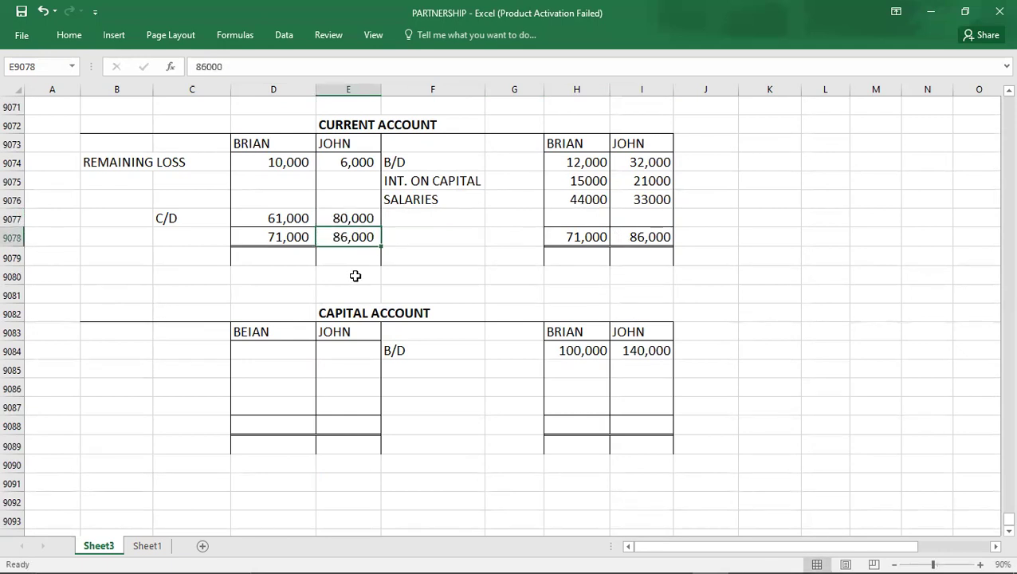
- Bring down the CURRENT ACCOUNT balances in a B/D row at F9079, with 61000 and 80000 for the two partners
click(412, 256)
text(B/D)
key(Tab)
key(Tab)
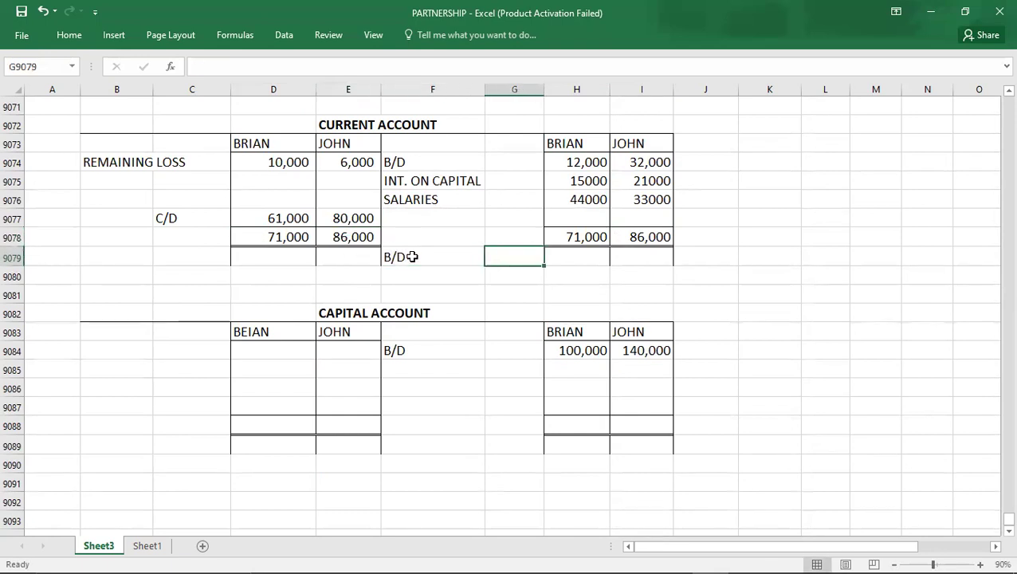
text(61000)
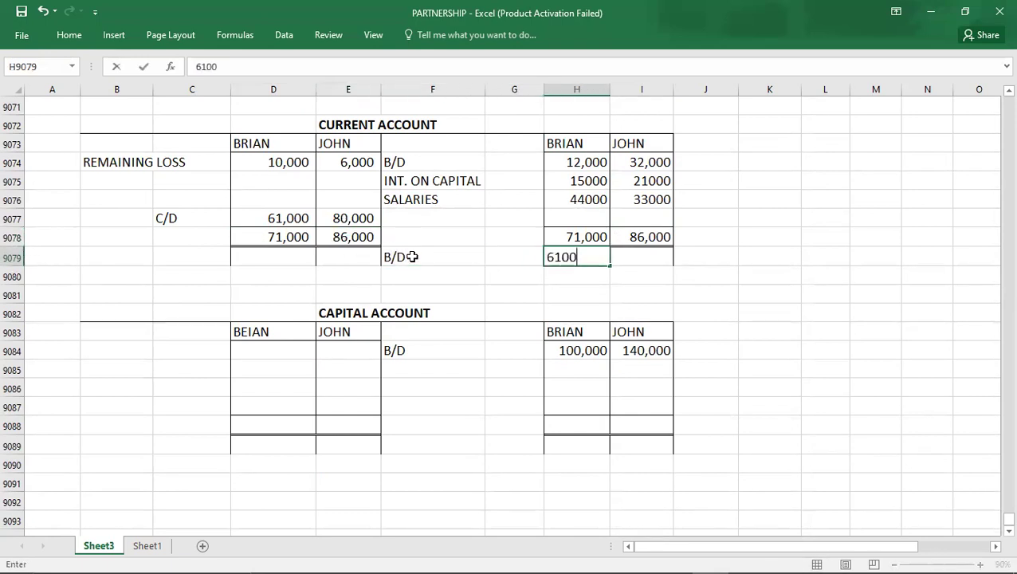
key(Tab)
text(80,00)
key(Return)
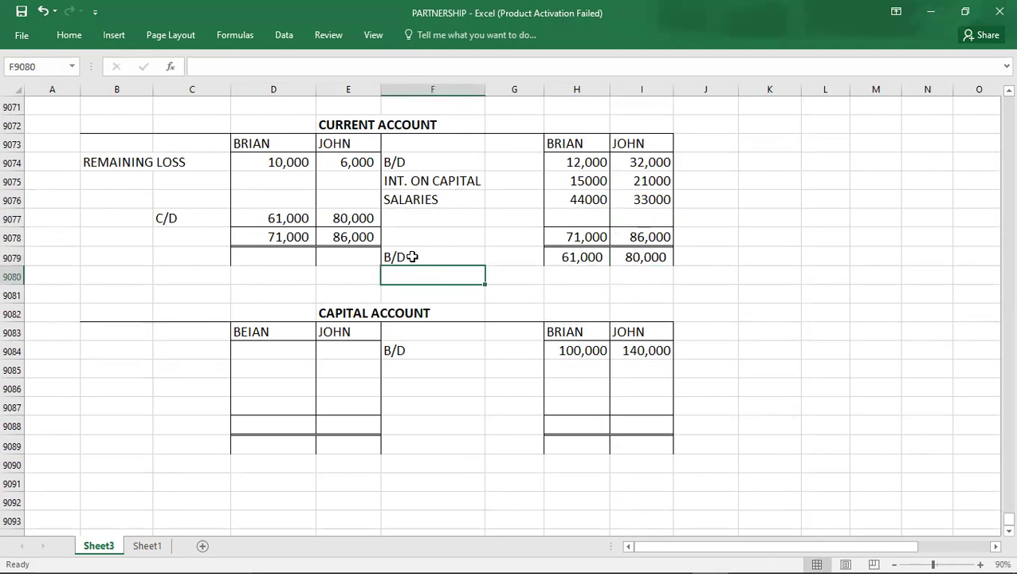
- Enter the heading BALANCE SHEET (EXTRACT) in B9091, below the CAPITAL ACCOUNT
click(467, 400)
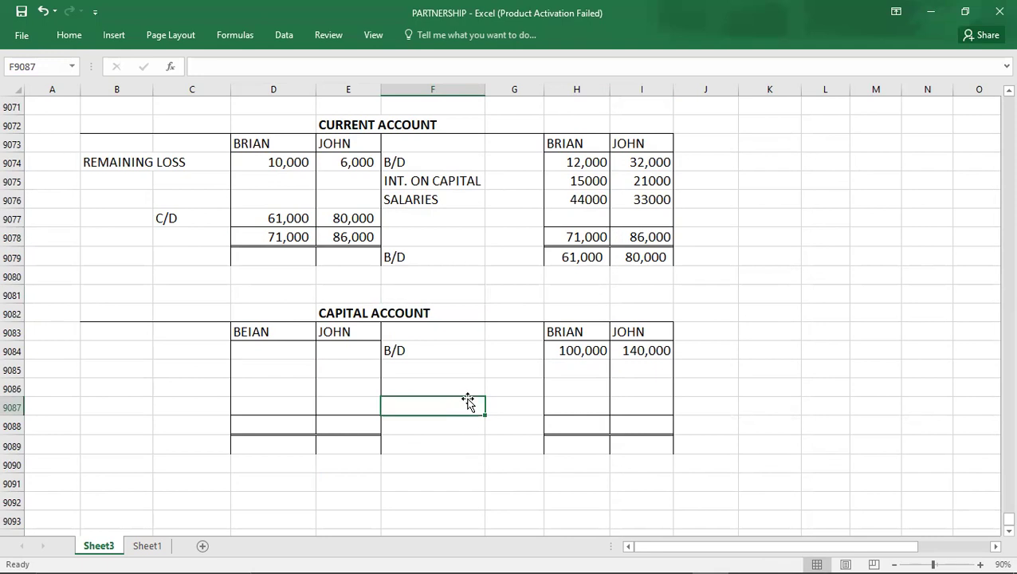
key(Down)
key(Down)
key(Down)
key(Down)
key(Down)
key(Down)
key(Down)
key(Down)
key(Down)
key(Down)
key(Down)
key(Down)
key(Down)
key(Down)
key(Down)
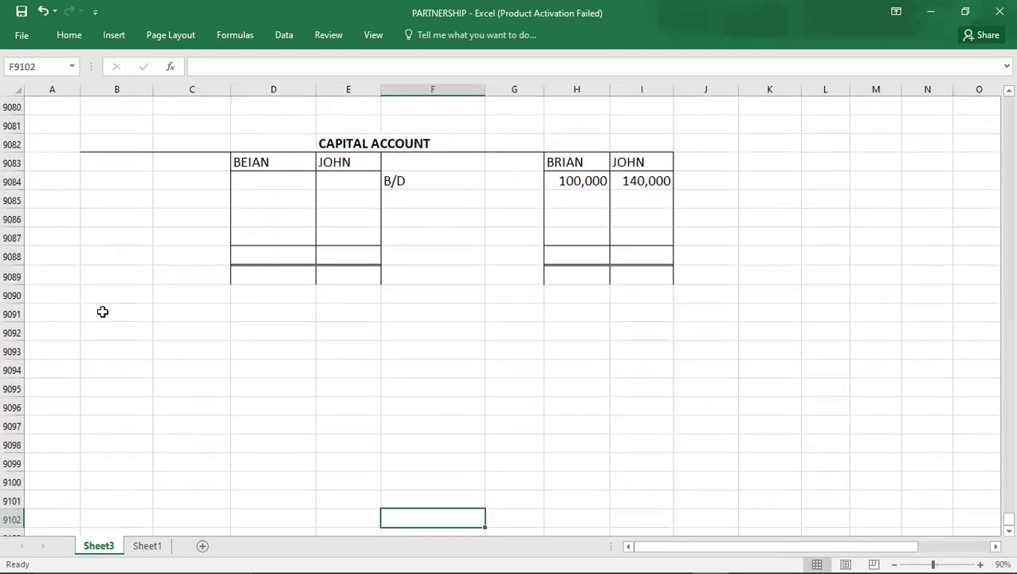
click(102, 311)
text(BALANCE SHEET )
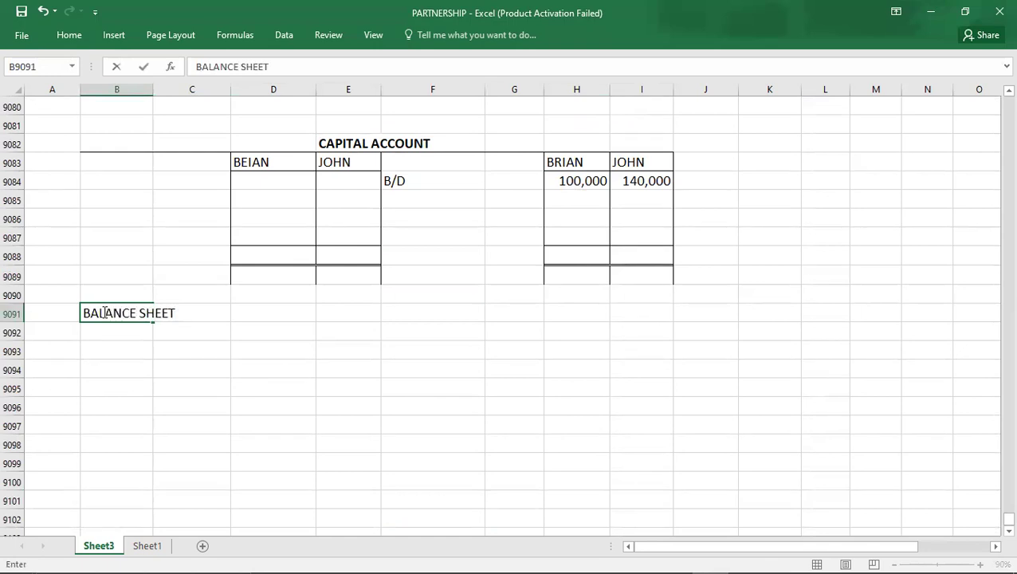
text((EXTRACT)
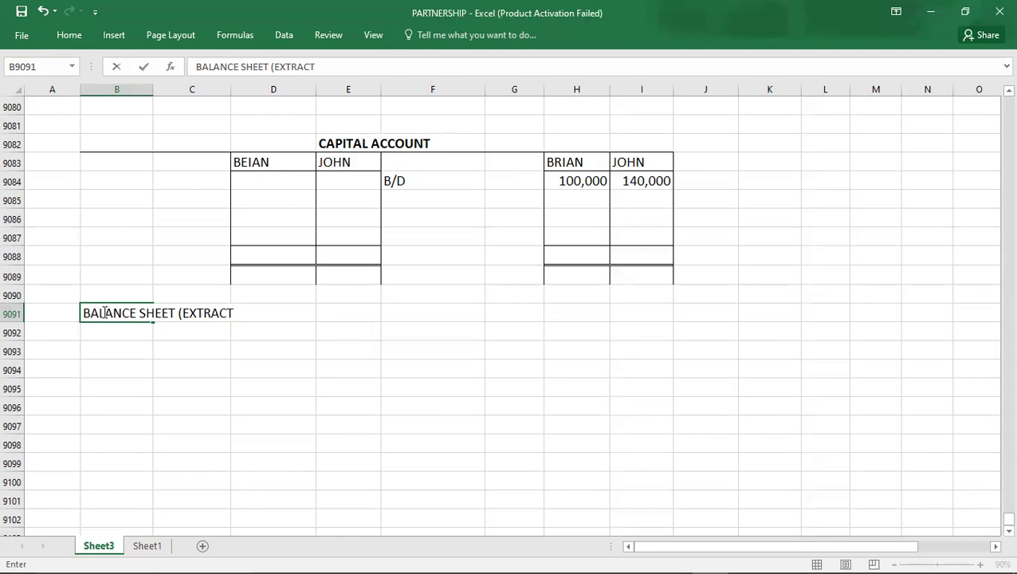
text())
key(Return)
- Add the subheading EQUITY: in B9093 and make it bold
key(Return)
text(EQUITY)
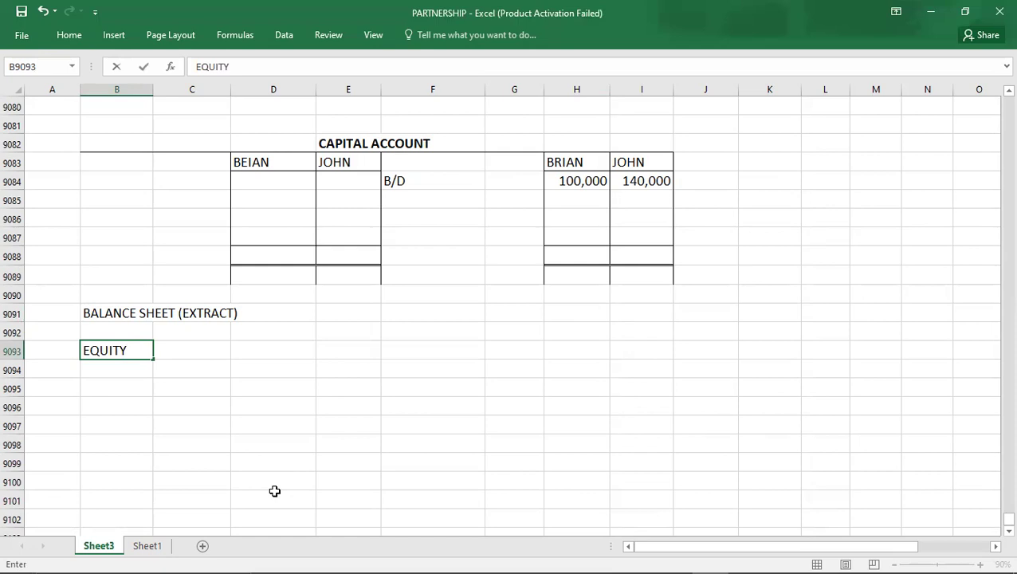
text(:)
key(Return)
key(Up)
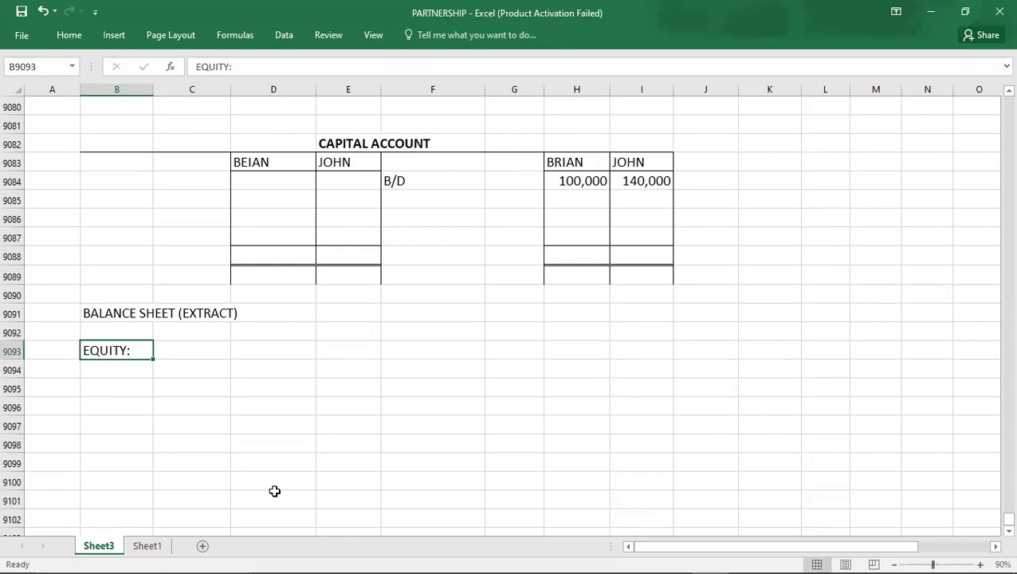
key(ctrl+b)
- Add the first partner's CAPITAL row under EQUITY in B9095, with 100000 in D9095
key(Down)
key(Down)
key(Down)
key(Down)
key(Down)
key(Down)
key(Down)
key(Down)
key(Down)
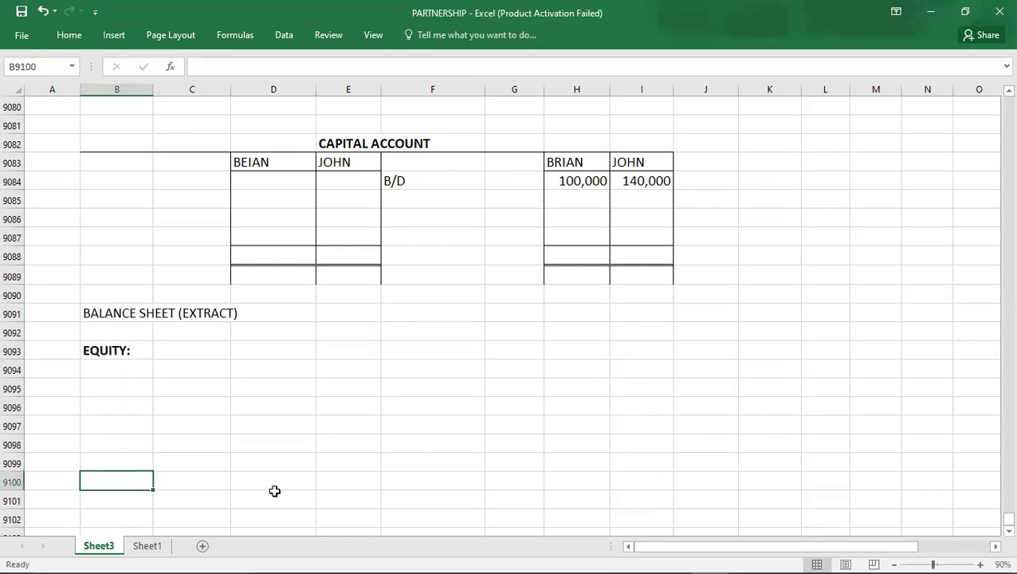
key(Down)
key(Down)
click(113, 349)
text(BRI)
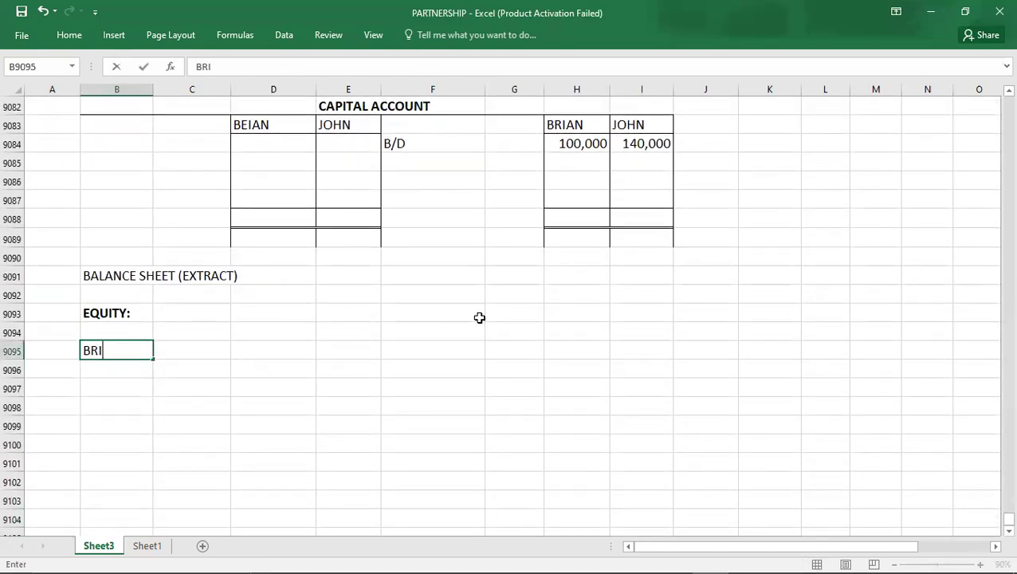
text(AN CAPITAL)
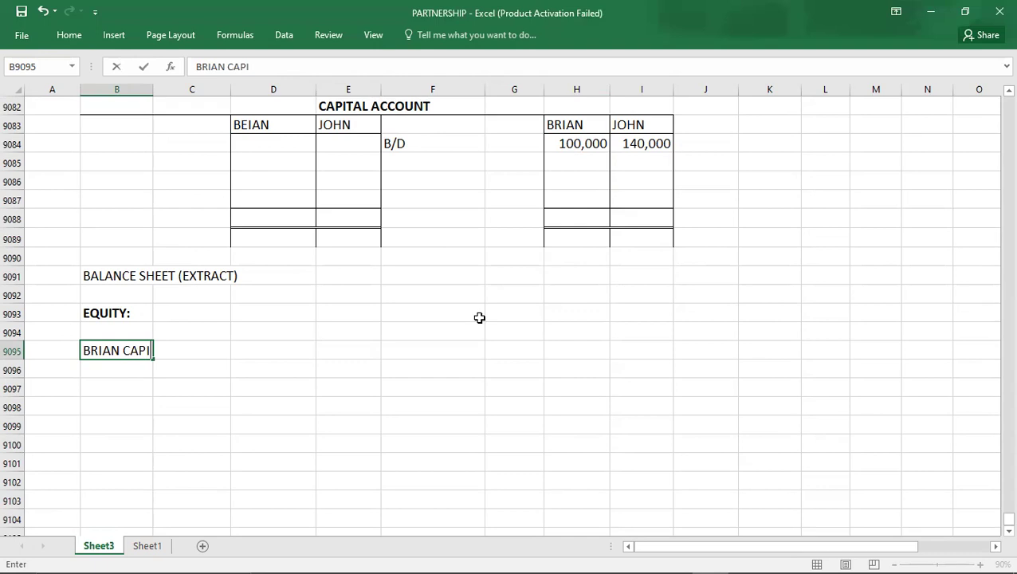
key(ctrl+Return)
key(Right)
key(Right)
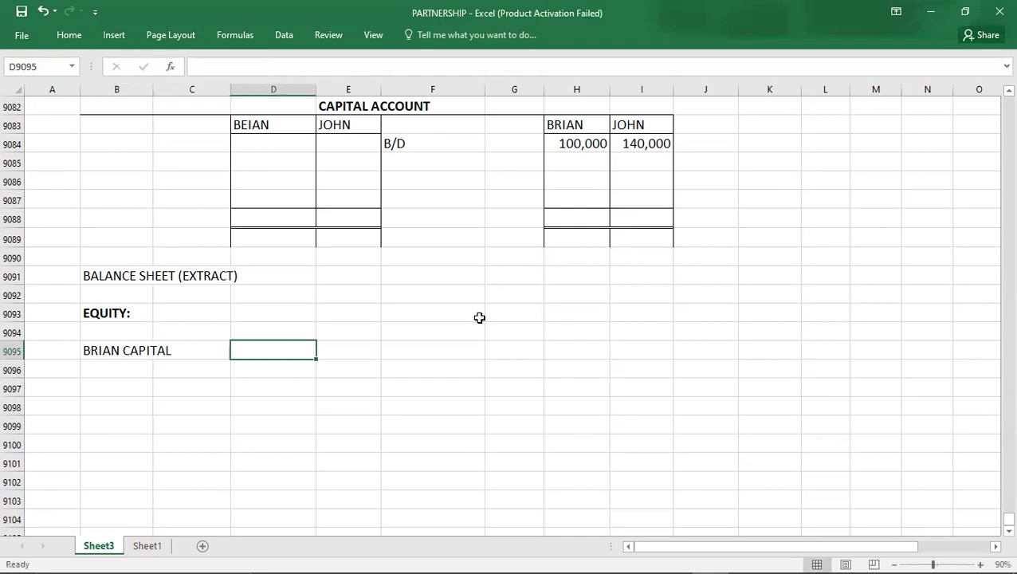
text(100000)
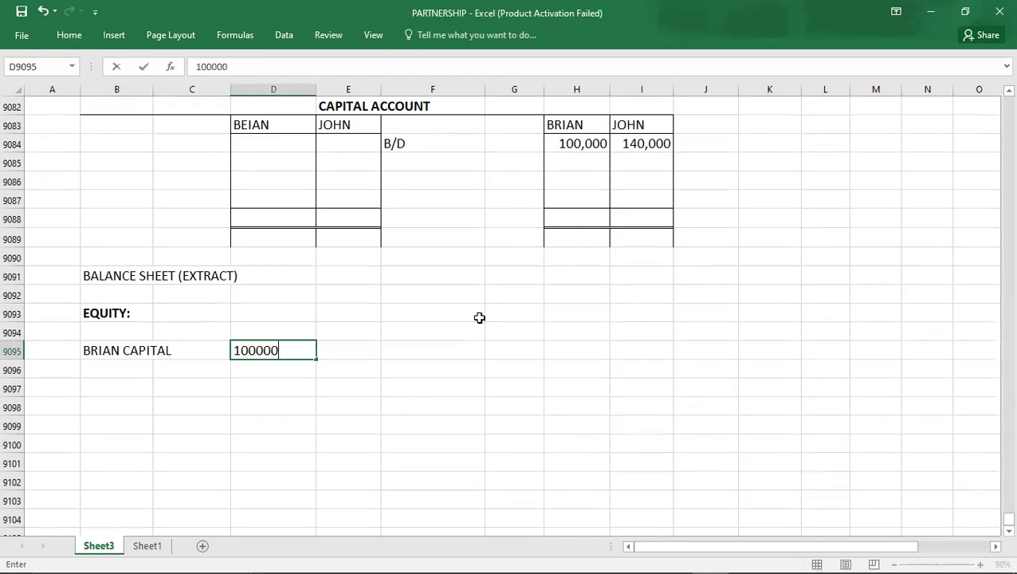
key(Return)
- Label B9096 as the first partner's CURRENT row, below the CAPITAL row
text(BRIAN )
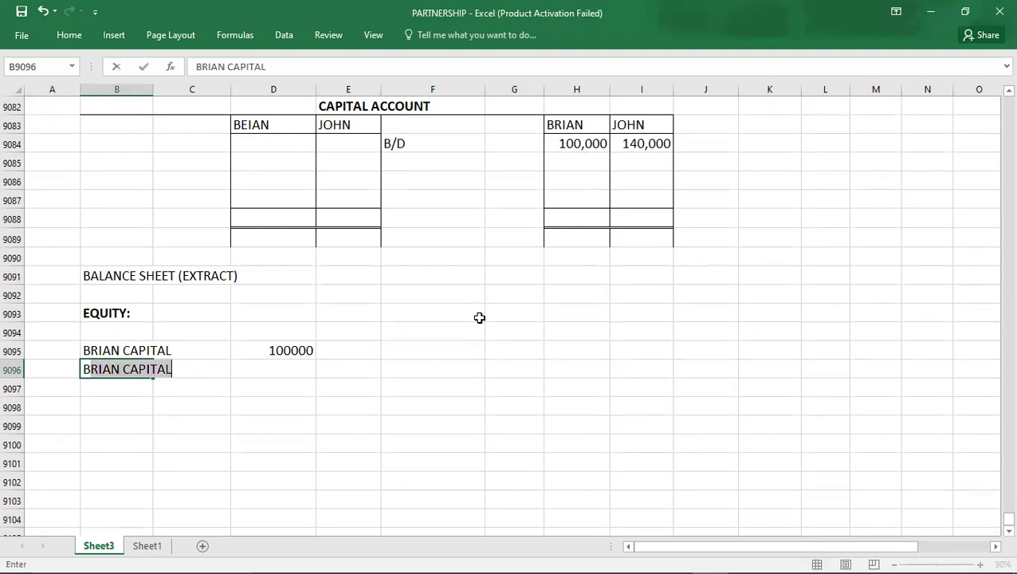
text(CURRENT)
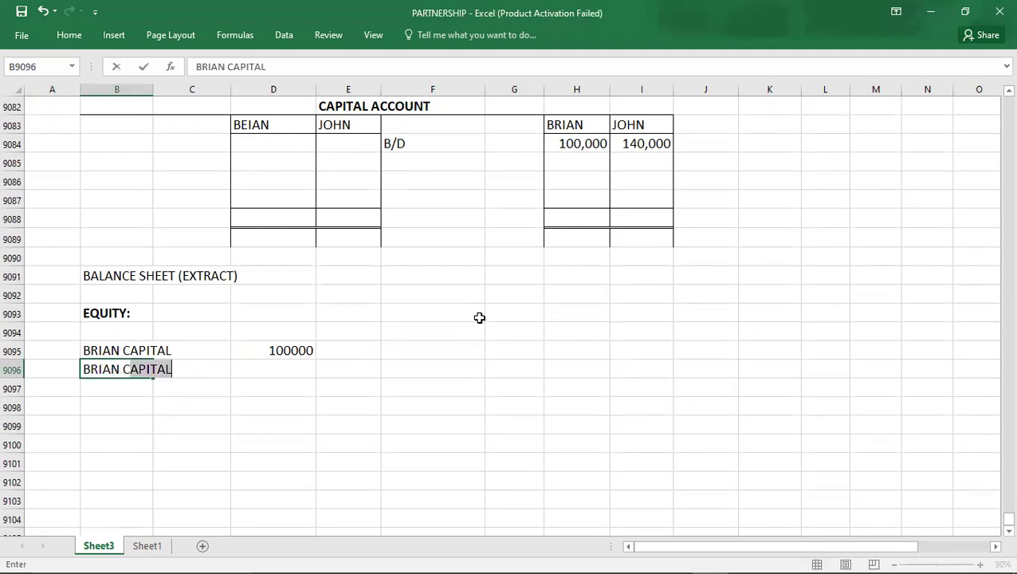
key(Right)
key(Right)
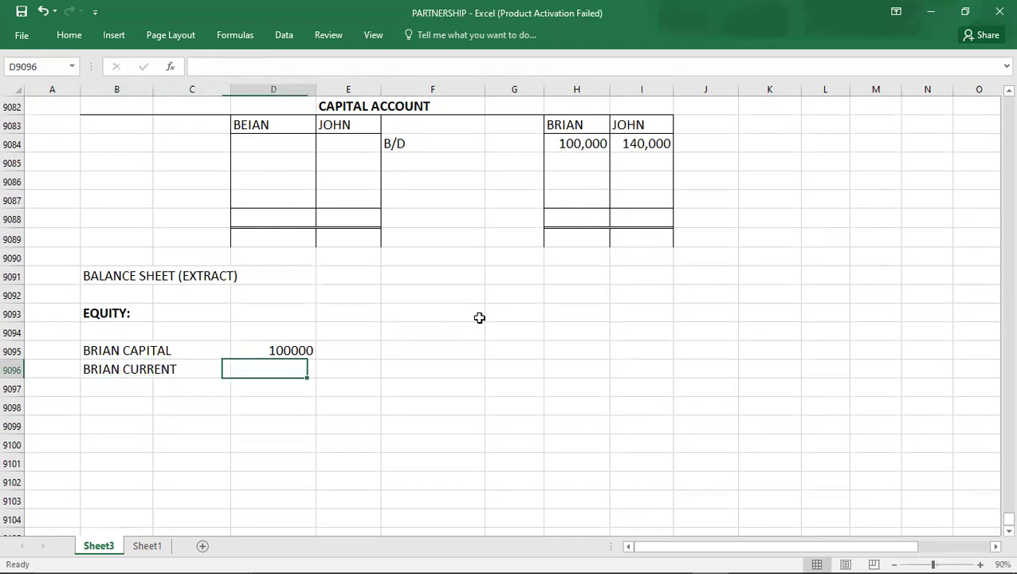
- Look up the first partner's brought-down current account balance and enter 61000 in D9096
key(Up)
key(Up)
key(Up)
key(Up)
key(Up)
key(Up)
key(Up)
key(Up)
key(Up)
key(Up)
key(Up)
key(Up)
key(Up)
key(Up)
key(Up)
key(Up)
key(Up)
key(Up)
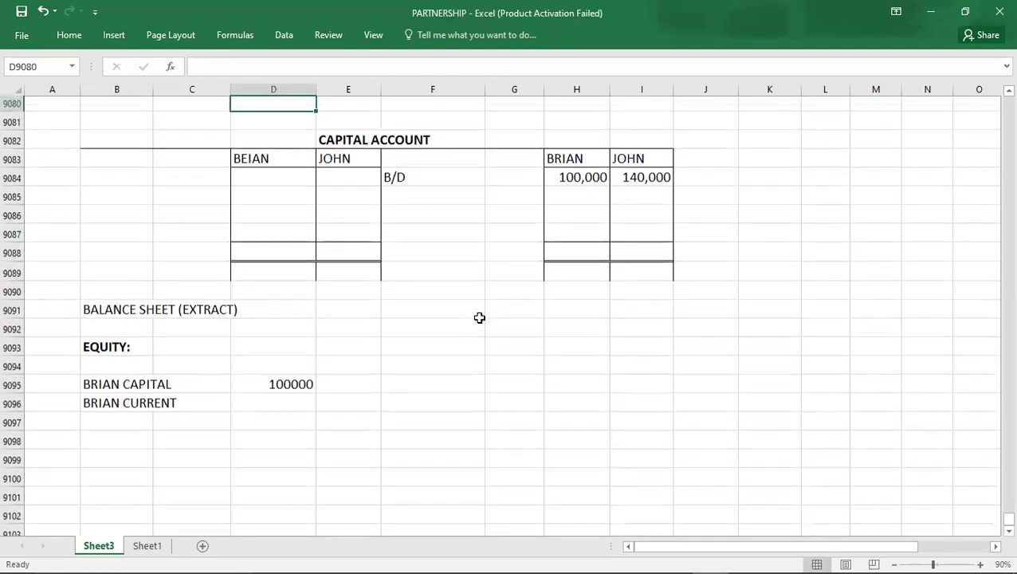
key(Down)
key(Right)
key(Right)
key(Right)
key(Right)
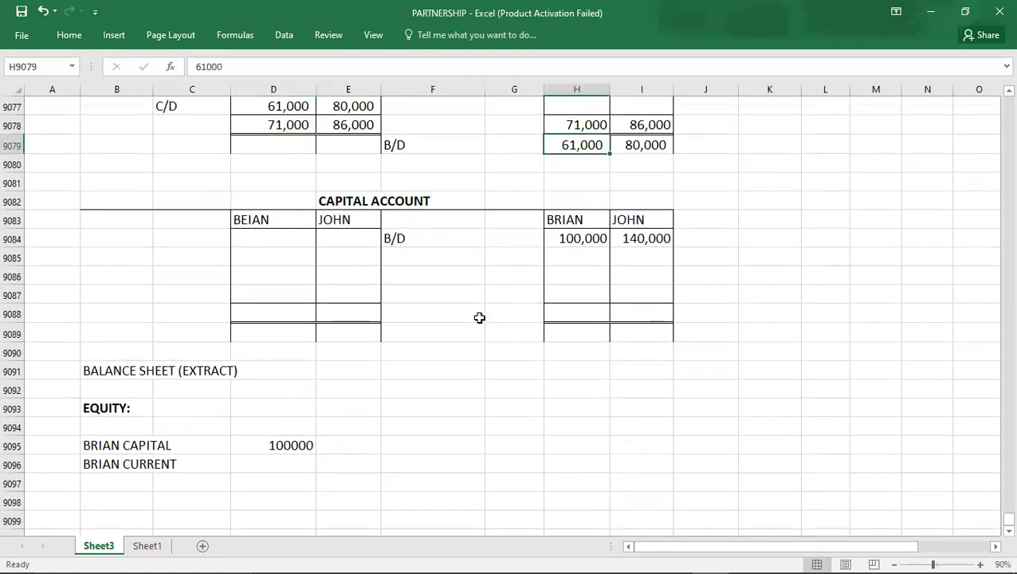
click(281, 461)
text(61000)
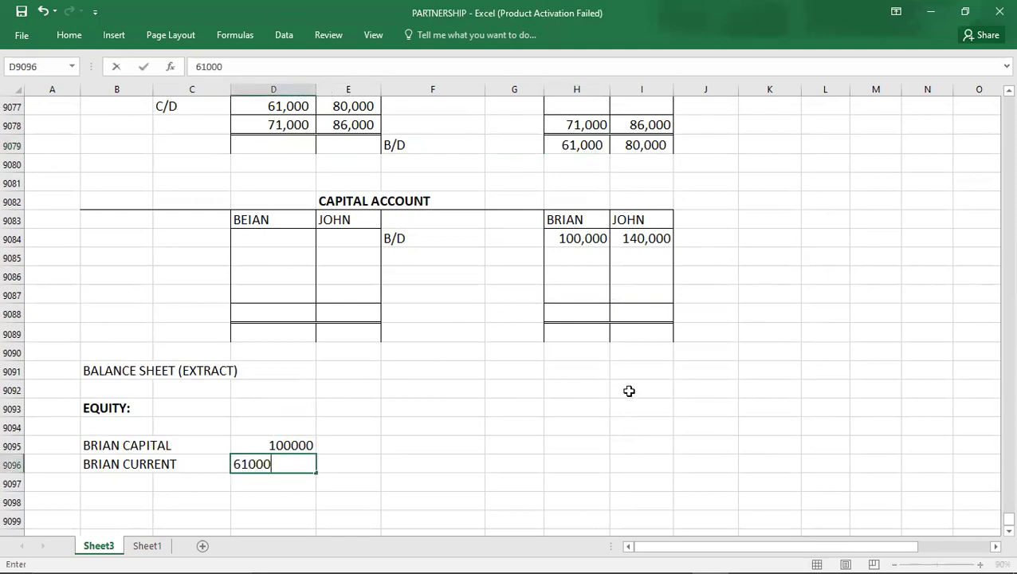
key(ctrl+Return)
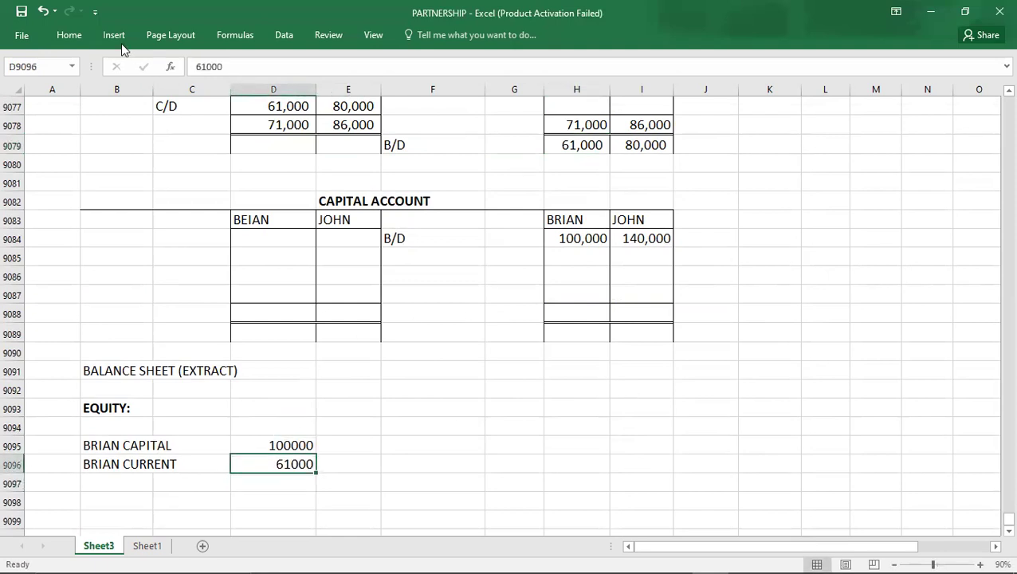
- Add a bottom border to D9096 and enter the first partner's equity subtotal 161000 in E9097
click(70, 35)
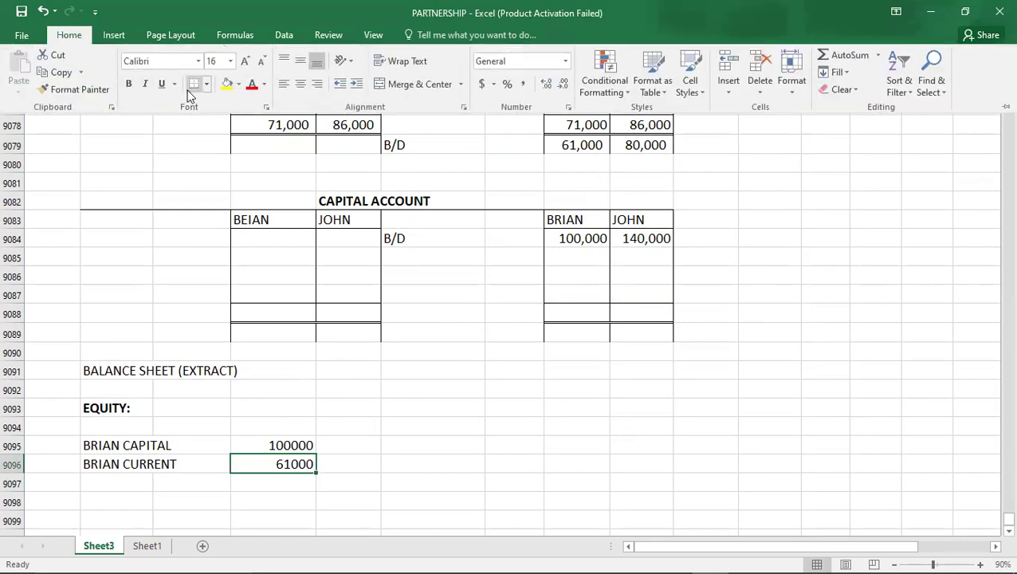
click(193, 85)
click(354, 487)
click(355, 484)
text(161000)
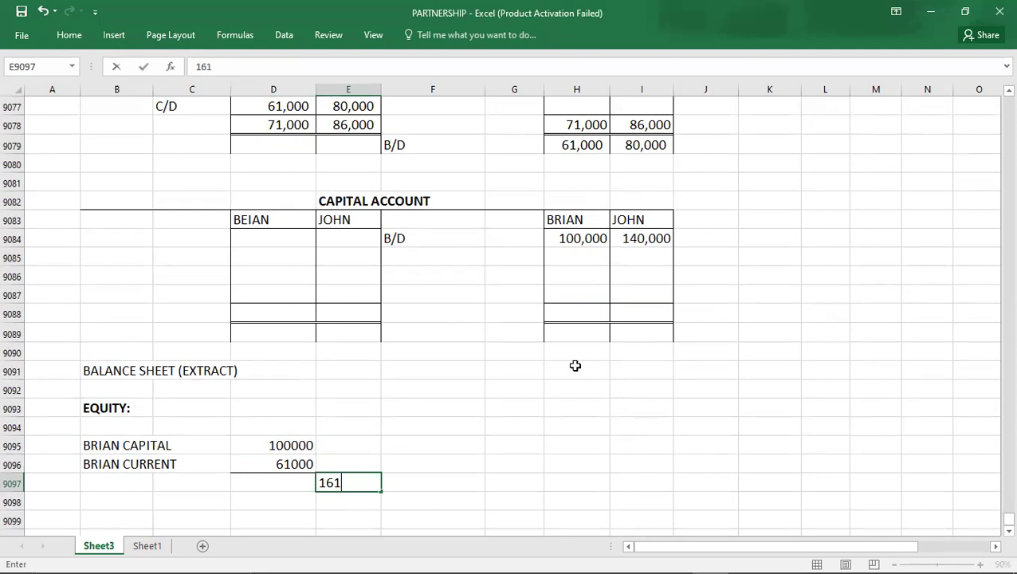
key(Return)
- Make the BALANCE SHEET (EXTRACT) heading in B9091 bold
key(Return)
key(Return)
key(Return)
key(Return)
key(Return)
key(Return)
key(Return)
key(Return)
key(Return)
key(Return)
key(Return)
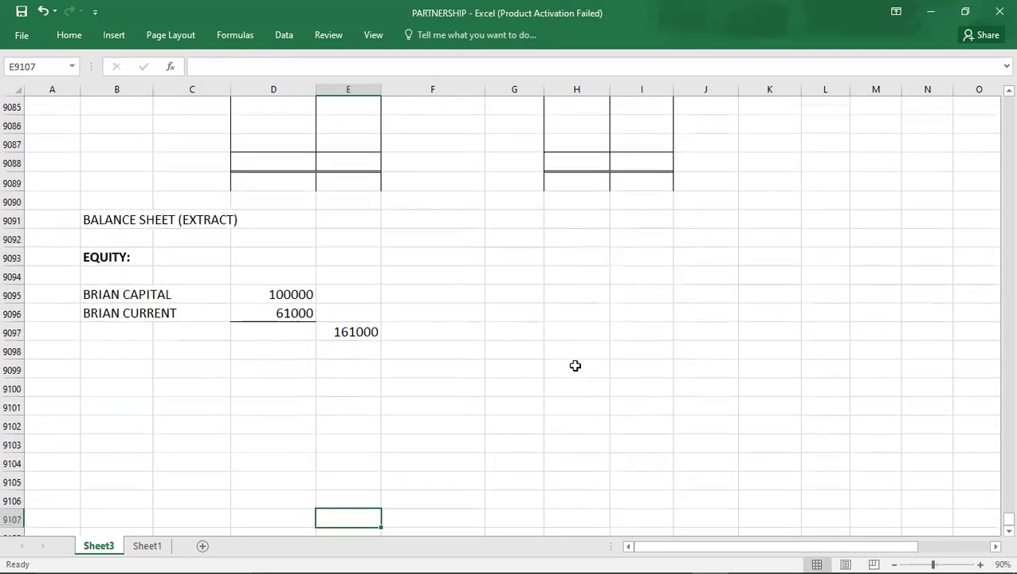
click(93, 182)
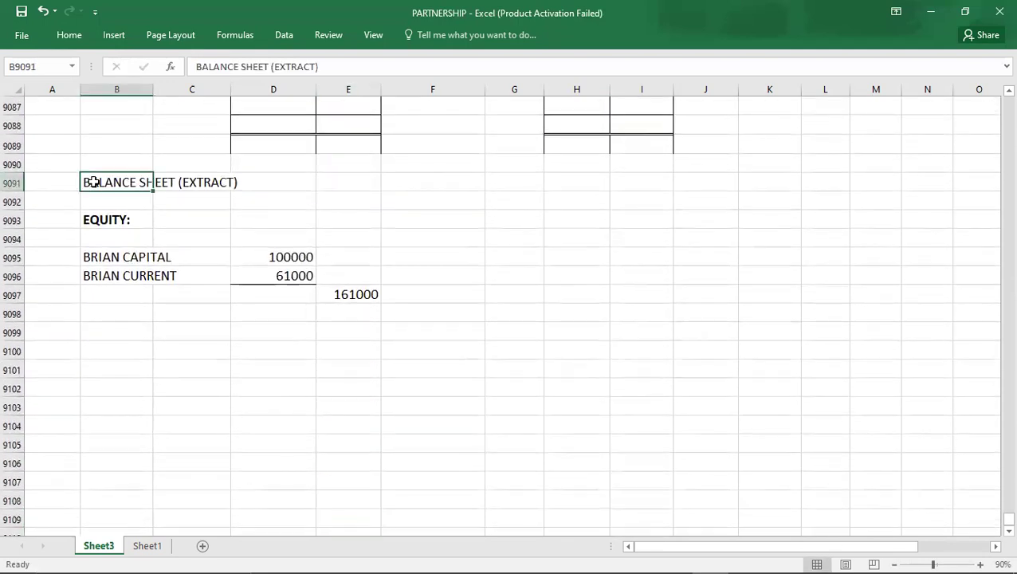
key(ctrl+b)
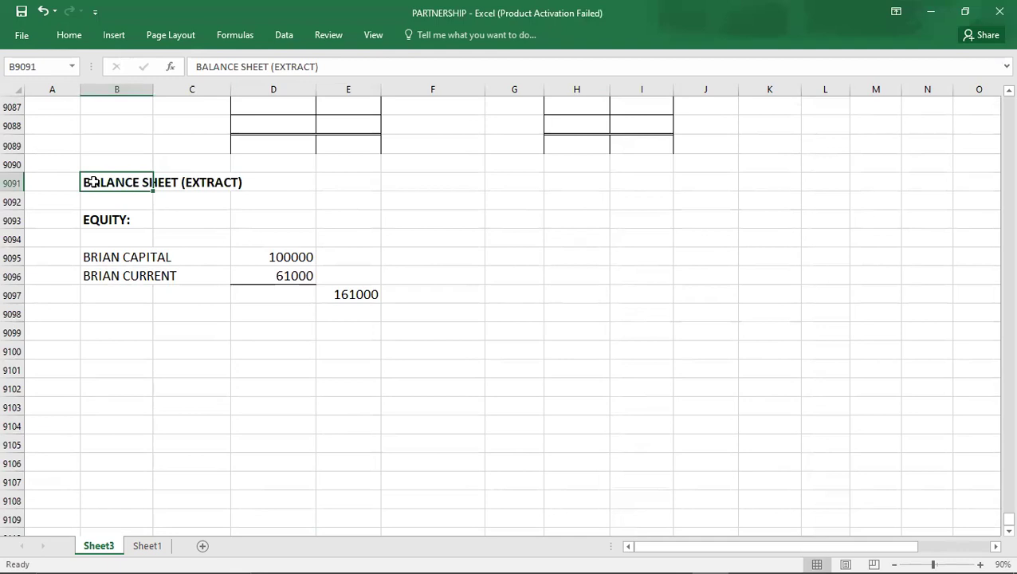
- Add the second partner's CAPITAL row in B9099, with 140000 in D9099
click(118, 331)
text(JOHN)
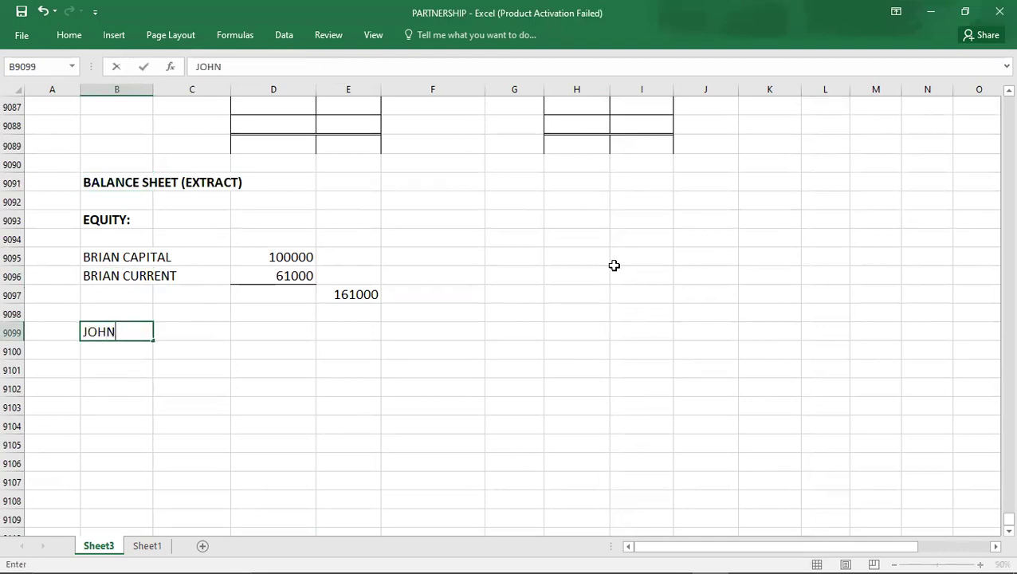
text( CAPITAL)
key(Tab)
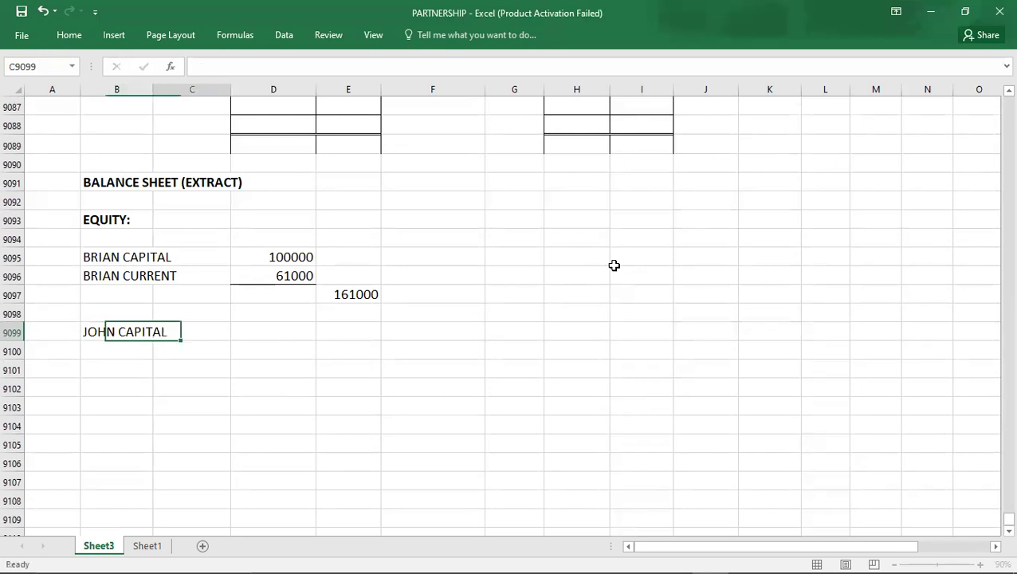
key(Tab)
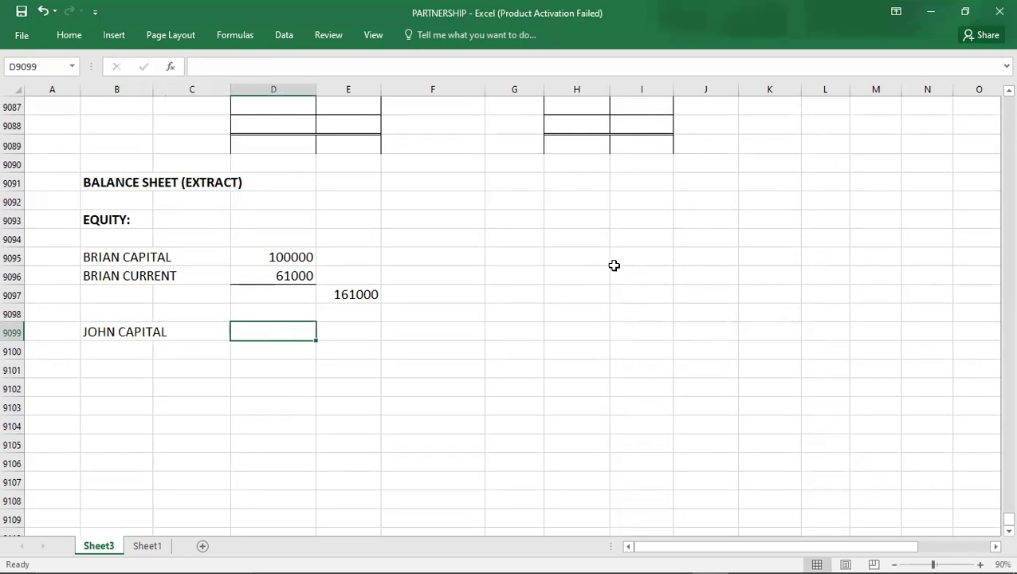
text(140000)
key(Return)
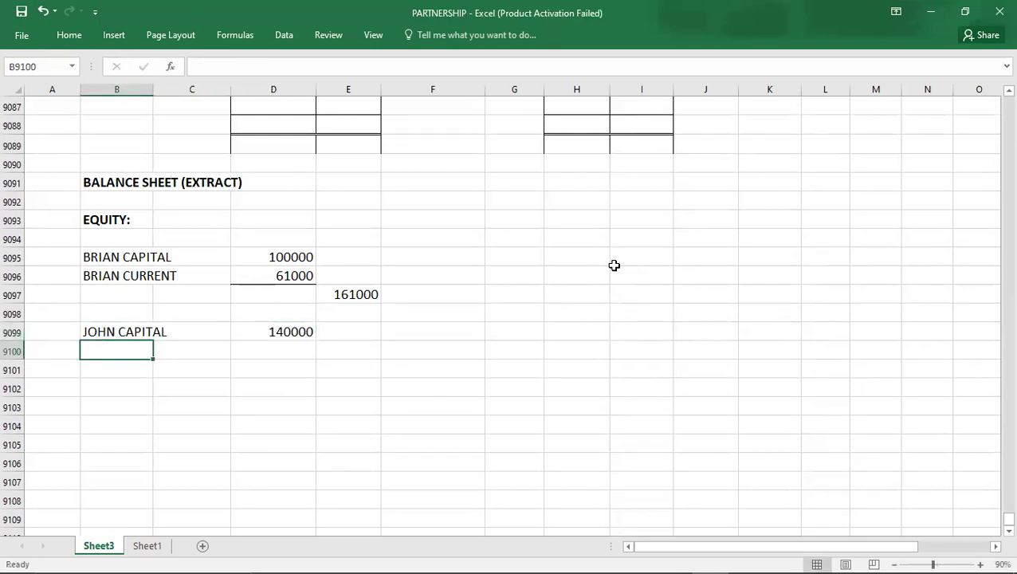
- Label B9100 as the second partner's CURRENT row, below the CAPITAL row
text(JOHN )
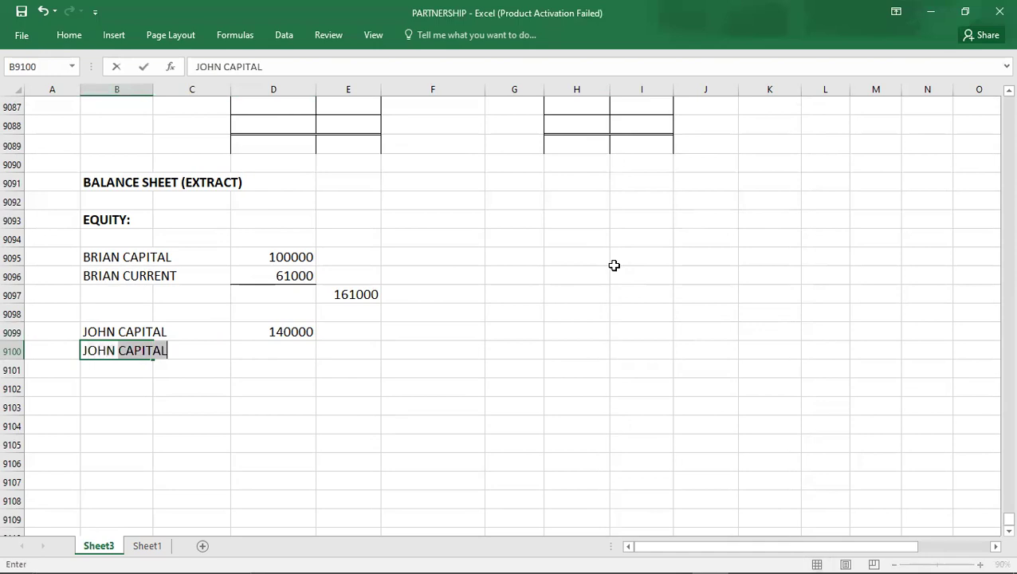
text(CURRENT)
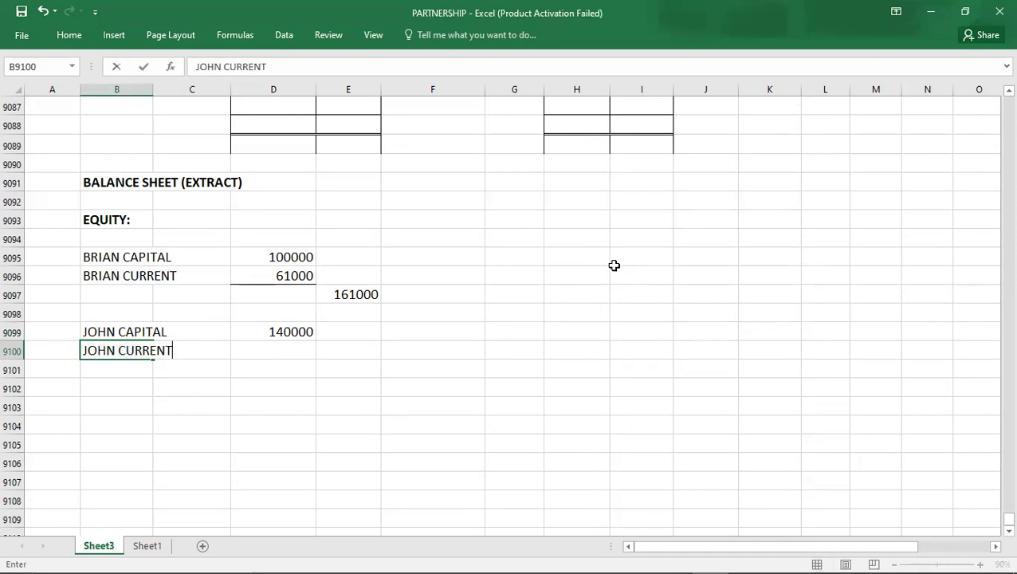
key(Up)
- Check the second partner's closing B/D balance in the current account above the balance sheet extract
key(Up)
key(Up)
key(Up)
key(Up)
key(Up)
key(Up)
key(Up)
key(Up)
key(Up)
key(Up)
key(Up)
key(Up)
key(Up)
key(Up)
key(Up)
key(Up)
key(Up)
key(Up)
key(Up)
key(Up)
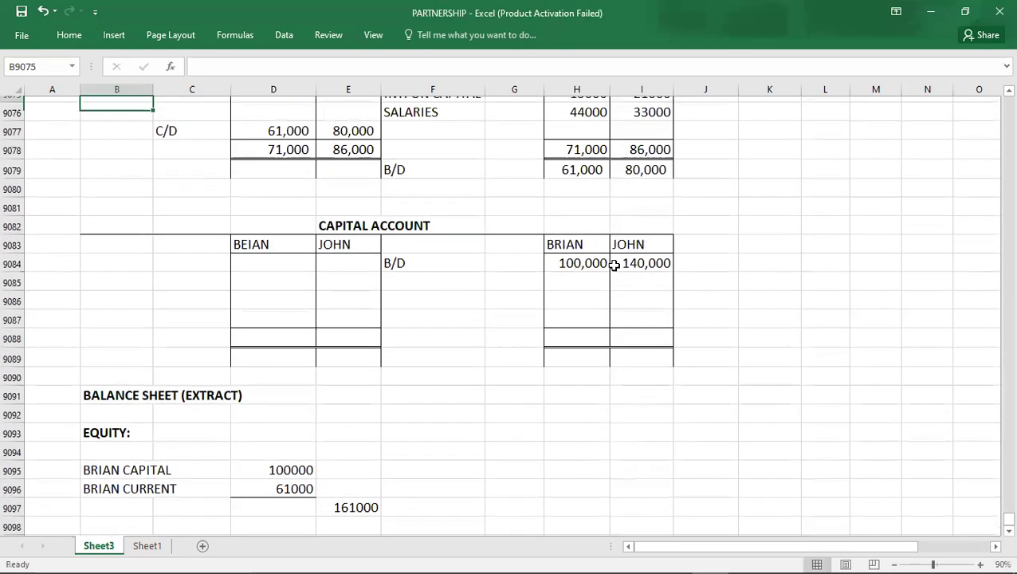
key(Right)
key(Right)
key(Right)
key(Up)
key(Right)
key(Right)
key(Down)
key(Down)
key(Right)
key(Down)
key(Down)
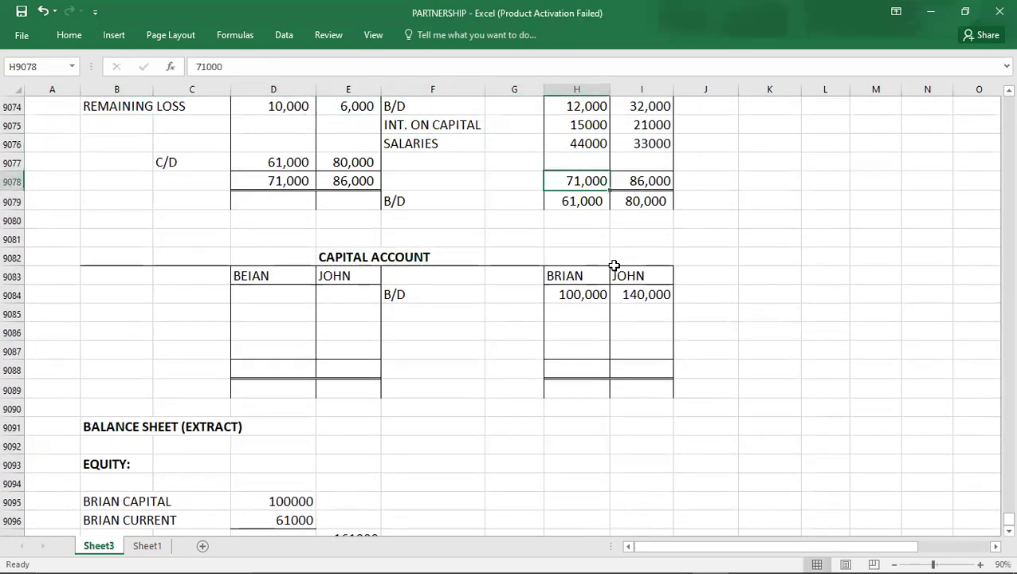
key(Down)
key(Right)
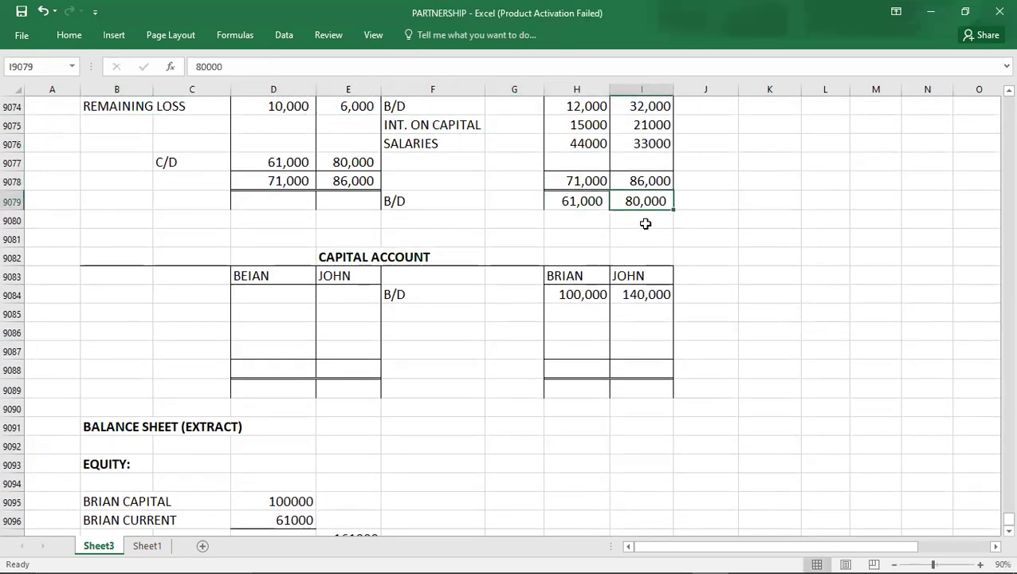
- Enter 80000 in D9100 for the second partner's CURRENT row
click(325, 438)
key(Down)
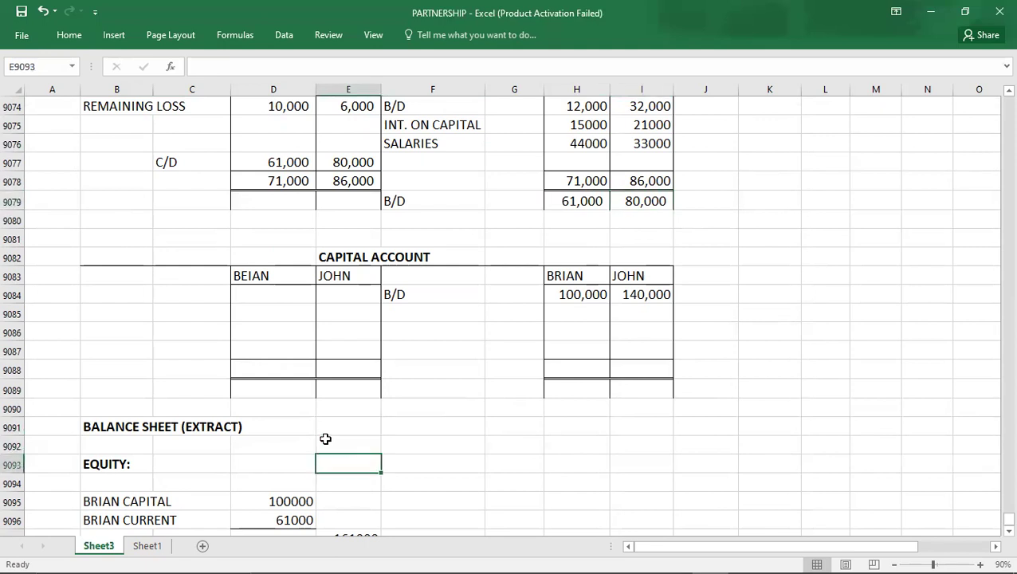
key(Down)
key(Down)
key(Down)
key(Down)
key(Down)
key(Down)
key(Down)
key(Down)
key(Down)
scroll(326, 438, down, 2)
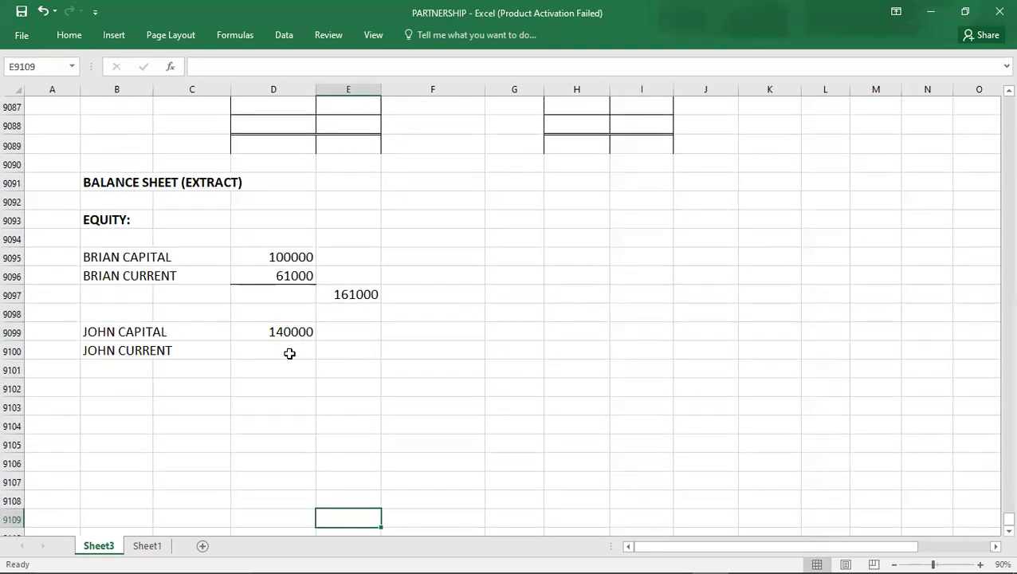
click(290, 353)
text(80000)
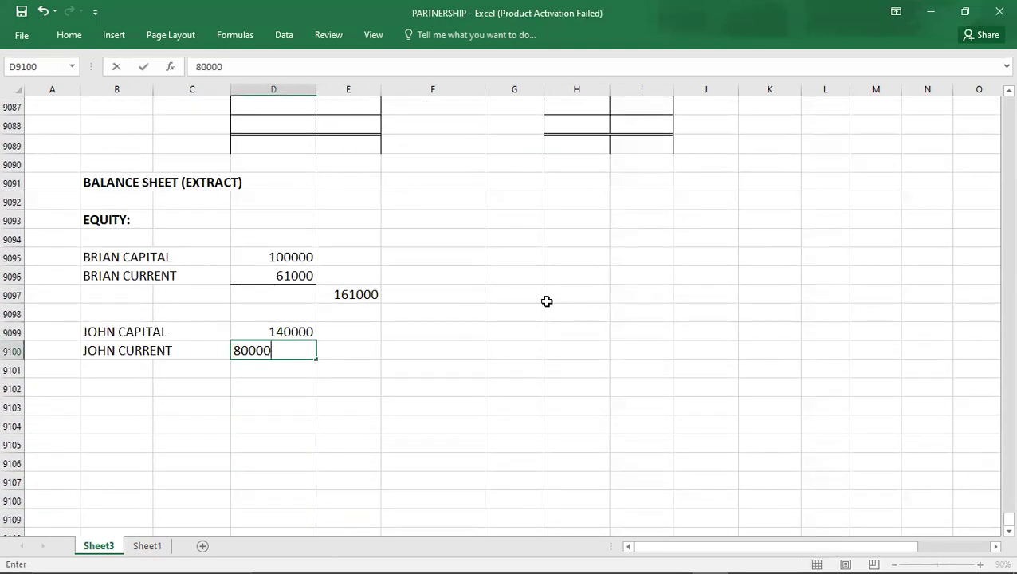
key(ctrl+Return)
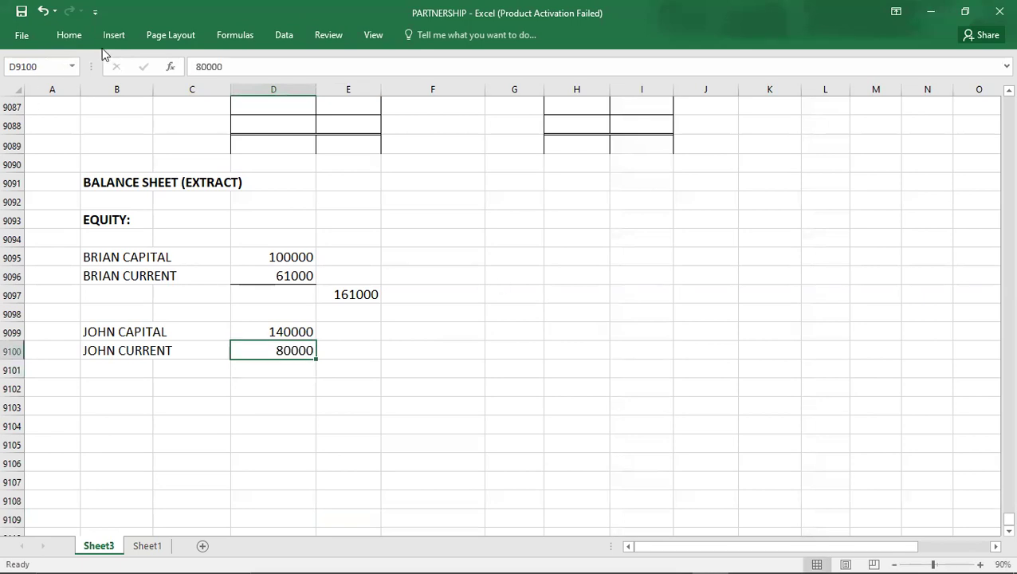
- Add a bottom border to D9100 and enter the second partner's equity subtotal 220000 in E9101
click(70, 35)
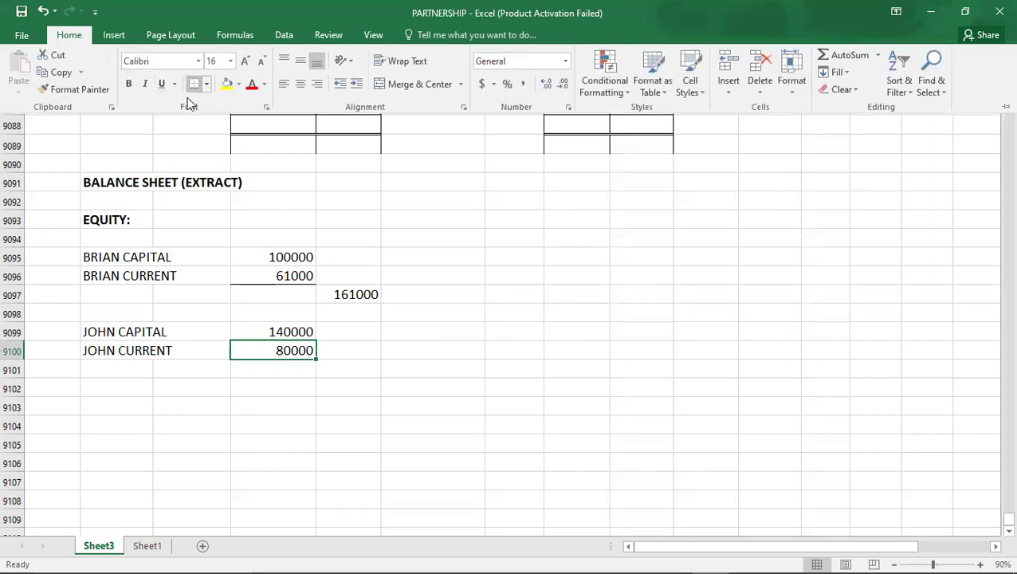
click(355, 373)
click(353, 365)
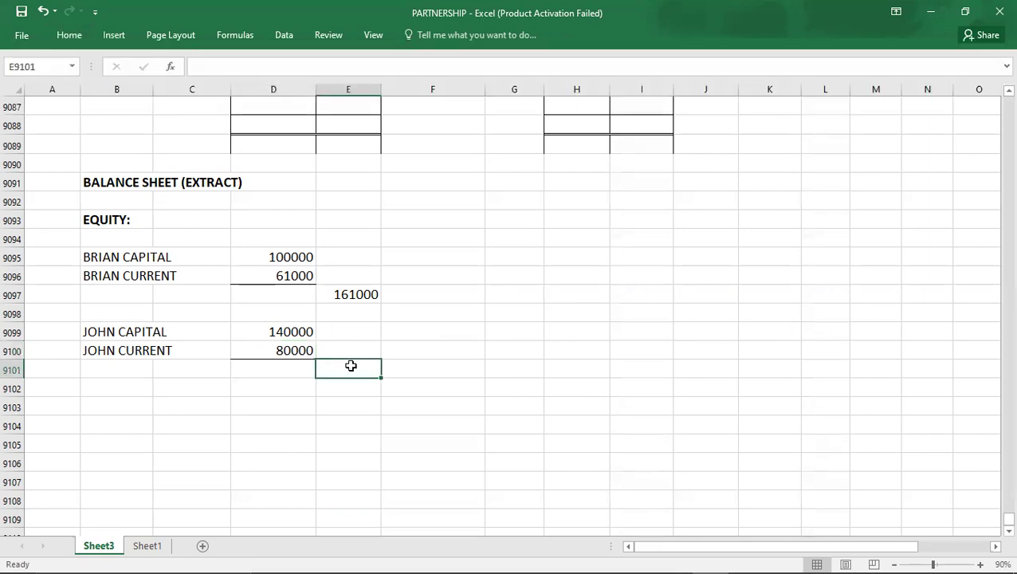
text(220000)
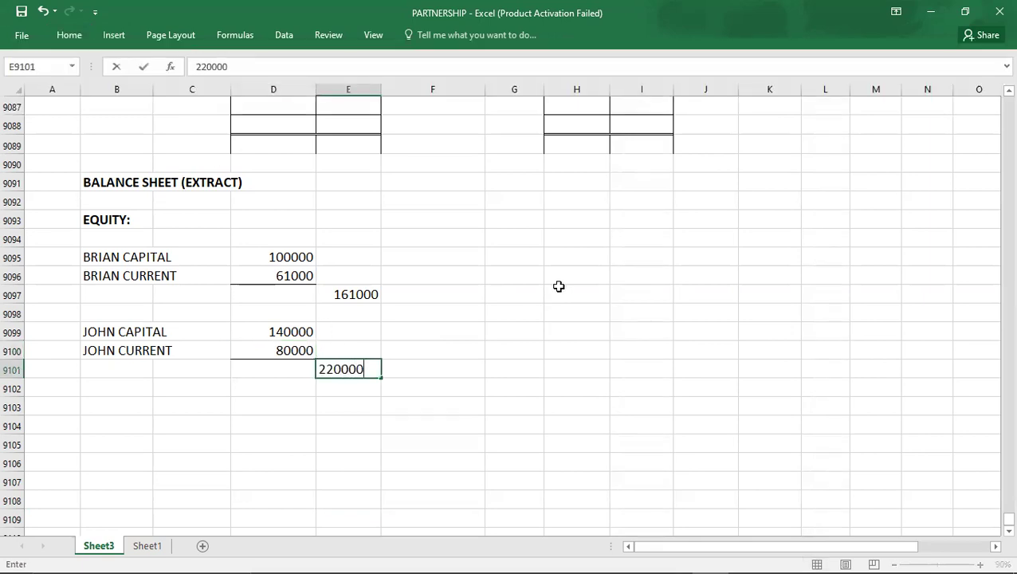
key(Return)
- Review the equity section of the balance sheet extract and the capital and current accounts above it
key(Left)
click(558, 286)
key(Left)
key(Left)
key(Left)
key(Left)
key(Left)
key(Left)
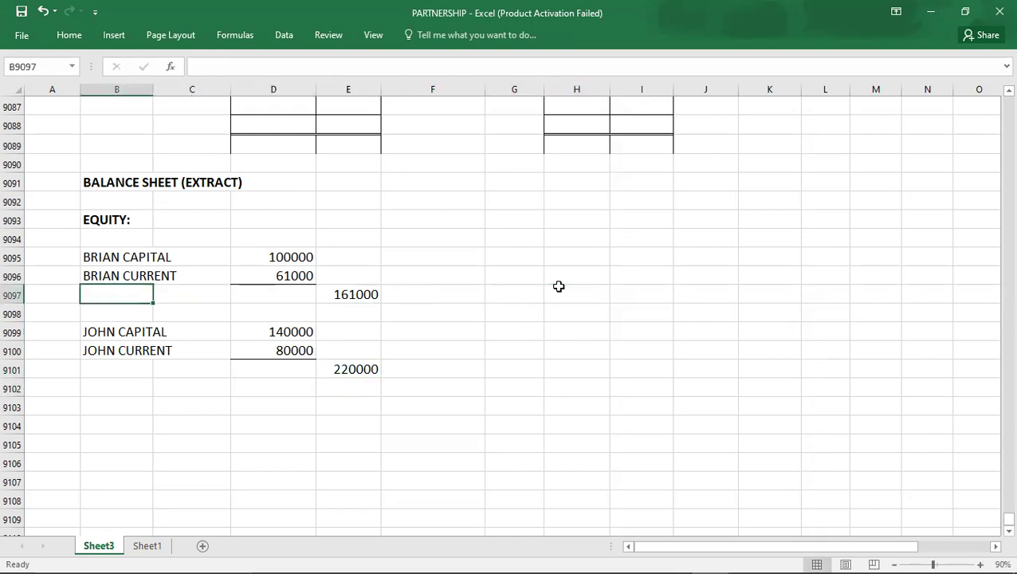
key(Left)
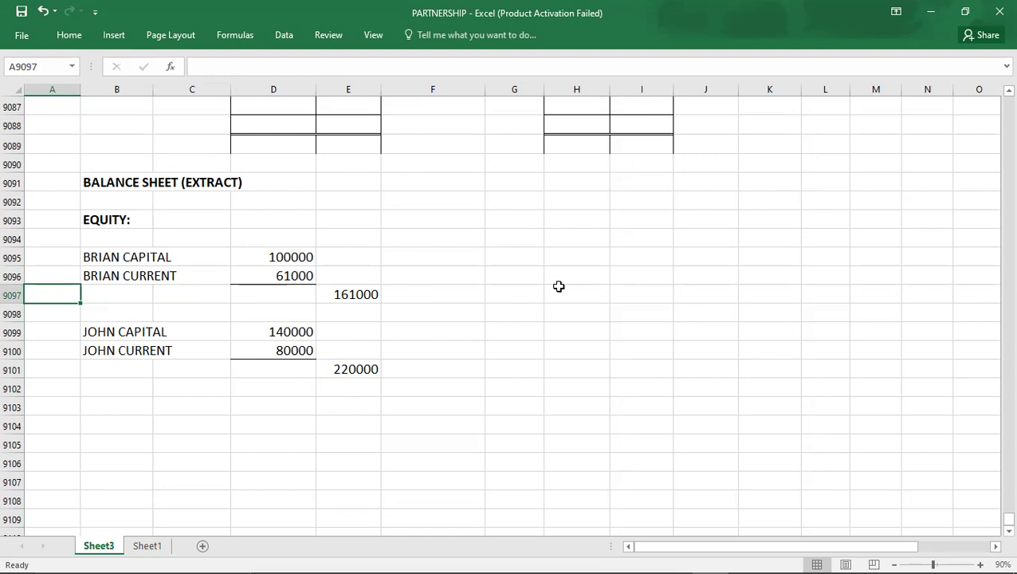
key(Up)
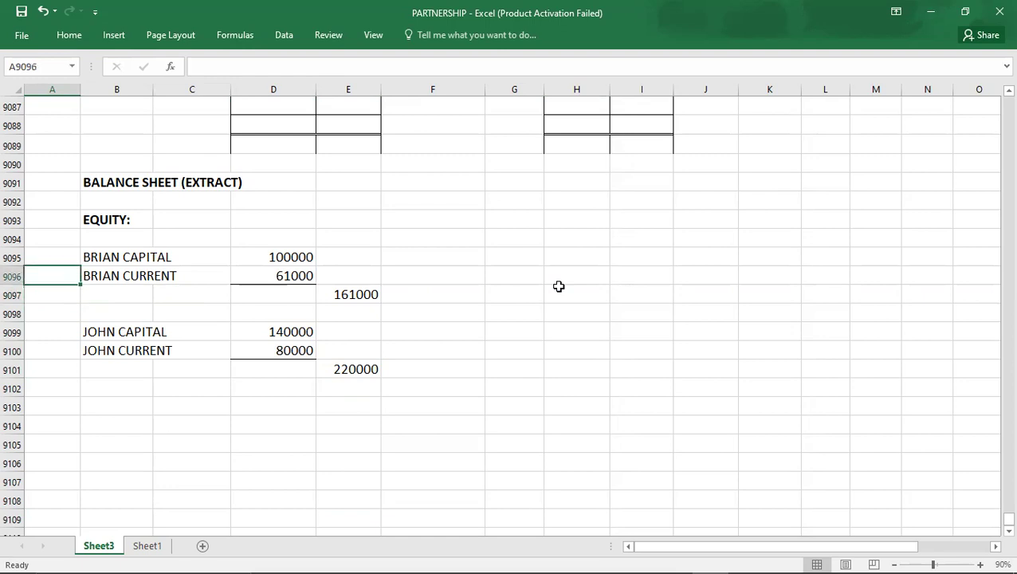
key(Up)
key(Up)
key(Up)
key(Up)
key(Up)
key(Up)
key(Up)
key(Up)
key(Up)
key(Up)
key(Up)
key(Up)
key(Up)
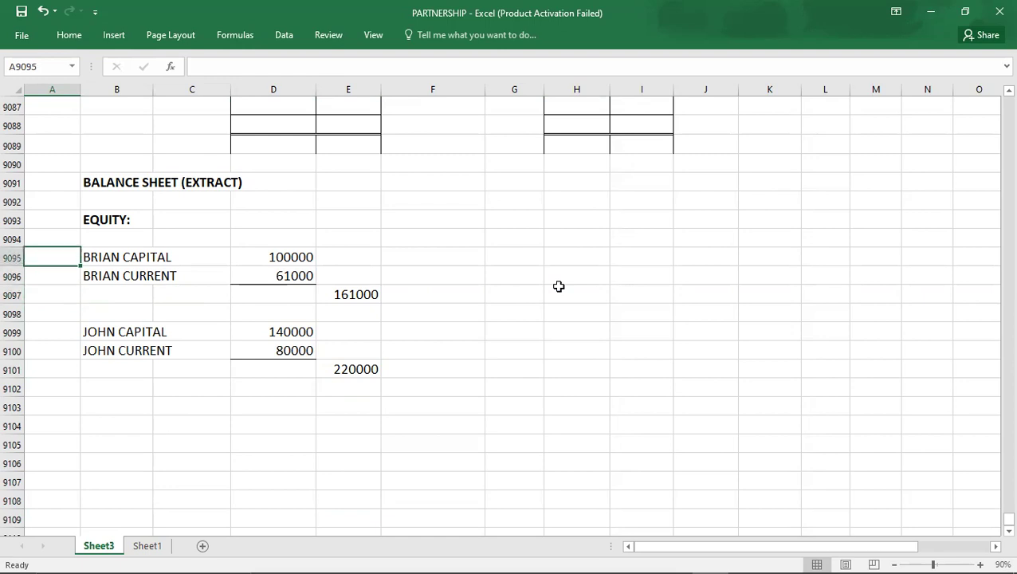
key(Up)
key(Up)
key(Up)
key(Up)
key(Up)
key(Up)
key(Up)
key(Up)
key(Up)
key(Up)
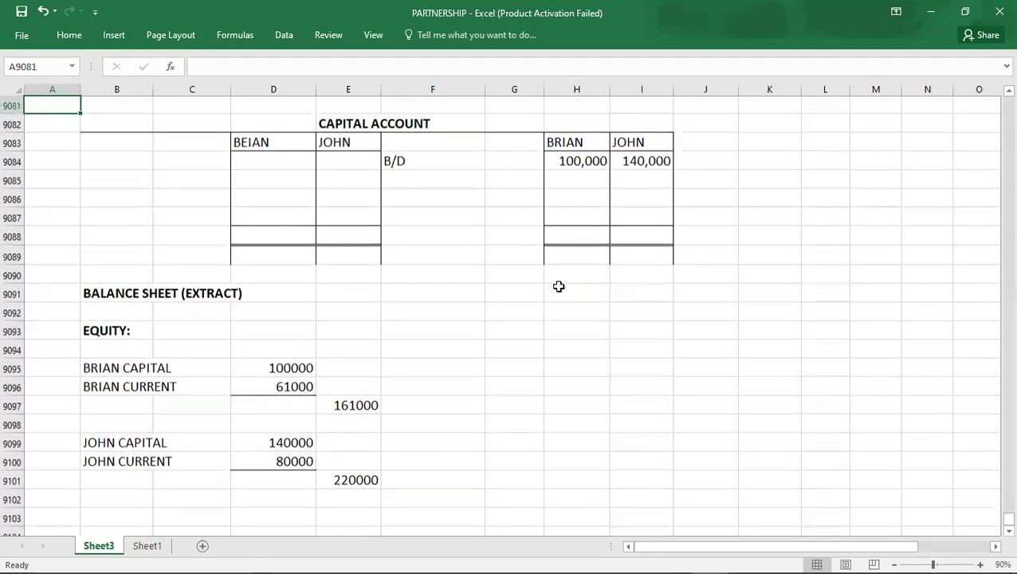
key(Up)
key(Up)
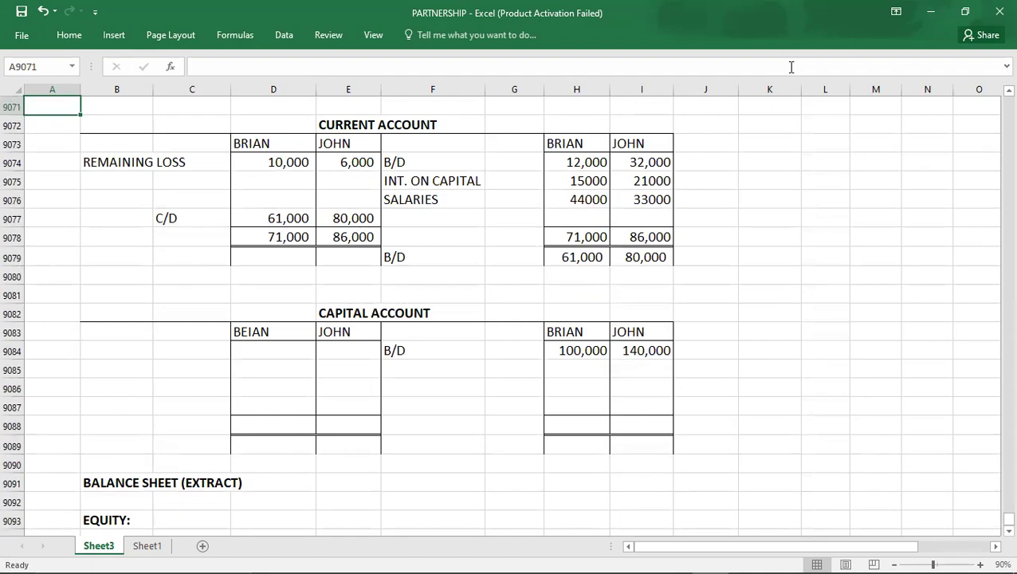
- Switch to the Partnership 2023 PDF and reread question Q.6 through its required statements
key(Page_Down)
key(Page_Down)
key(Page_Down)
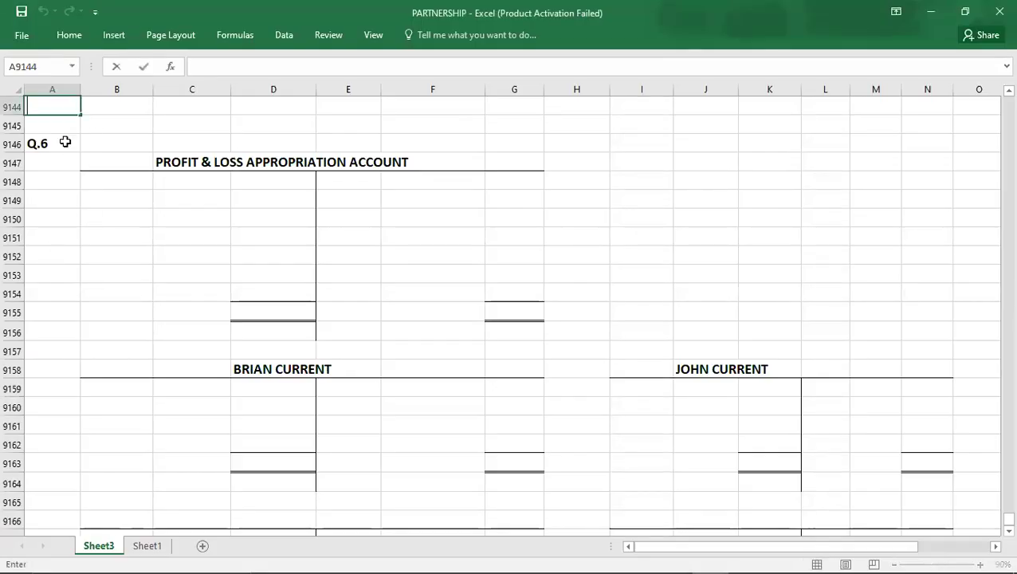
key(alt+Tab)
key(alt+Tab)
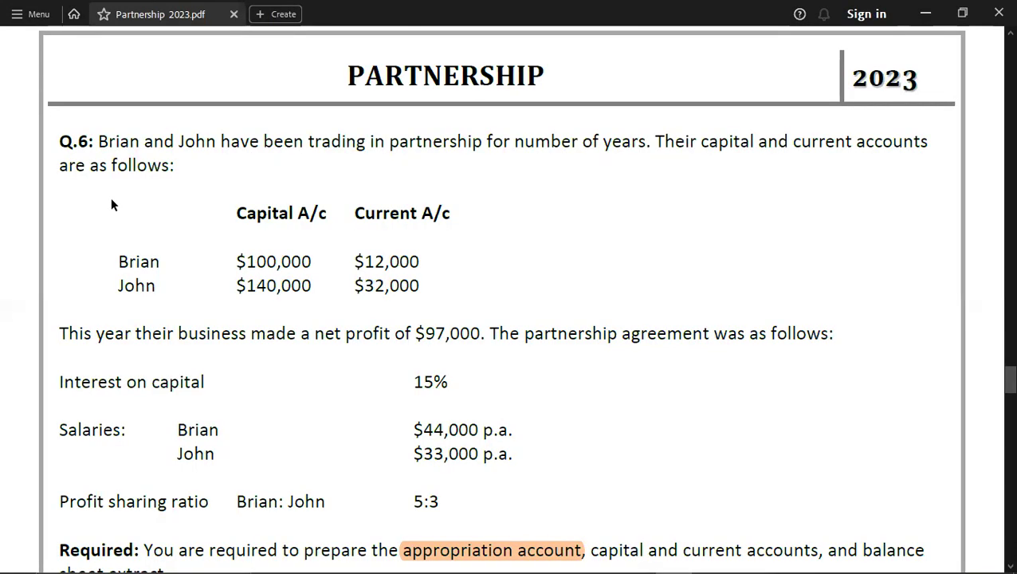
scroll(112, 205, down, 2)
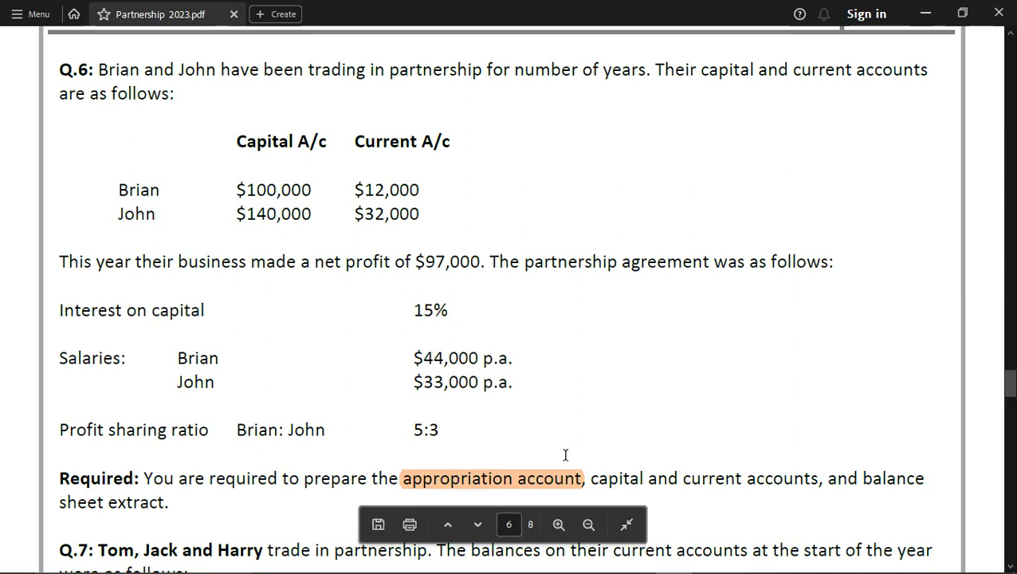
- Switch back to the Excel workbook and select the Q.6 profit and loss appropriation statement, B9062:F9069
key(alt+Tab)
scroll(6, 279, up, 4)
scroll(6, 278, up, 14)
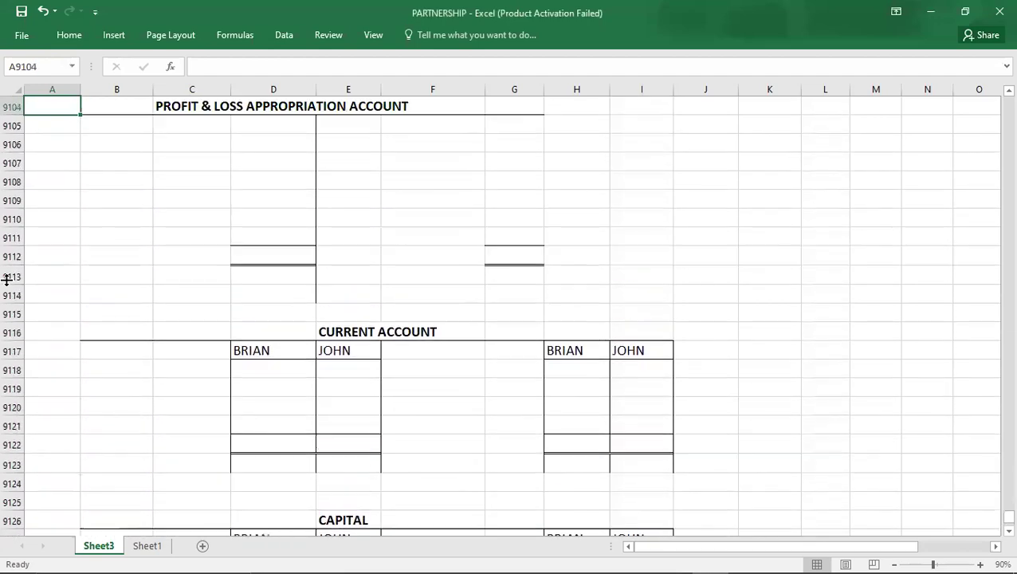
scroll(6, 279, up, 11)
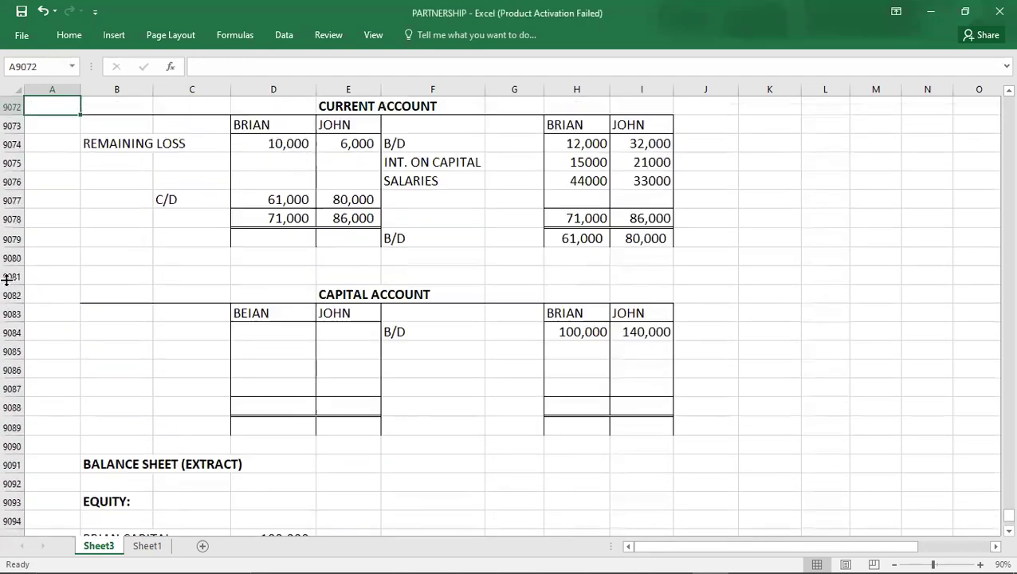
key(Down)
key(Down)
key(Down)
key(Down)
key(Down)
key(Down)
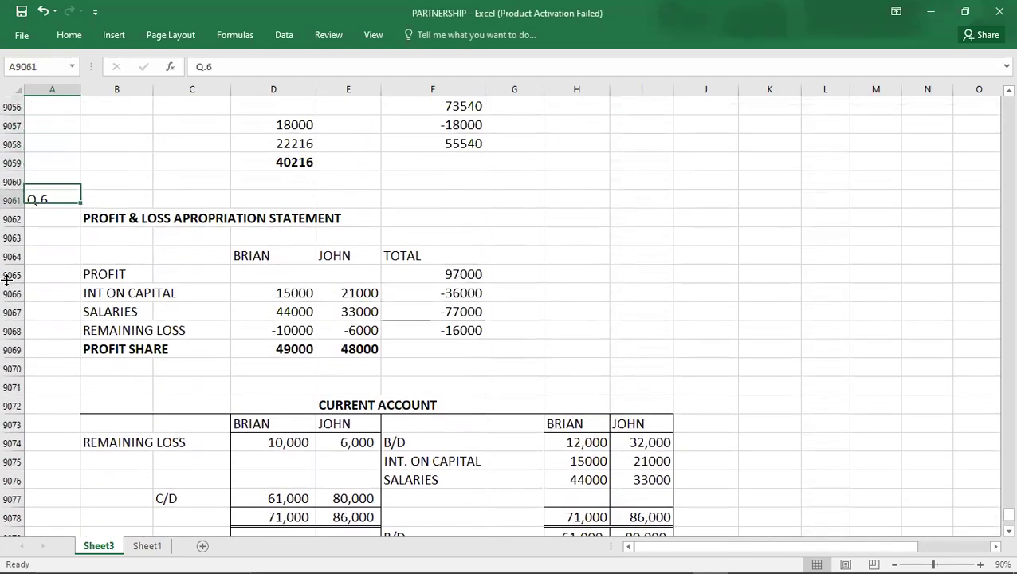
key(Right)
key(shift+Right)
key(shift+Right)
key(shift+Right)
key(shift+Right)
key(shift+Down)
key(shift+Down)
key(shift+Down)
key(shift+Down)
key(shift+Down)
key(shift+Down)
key(shift+Down)
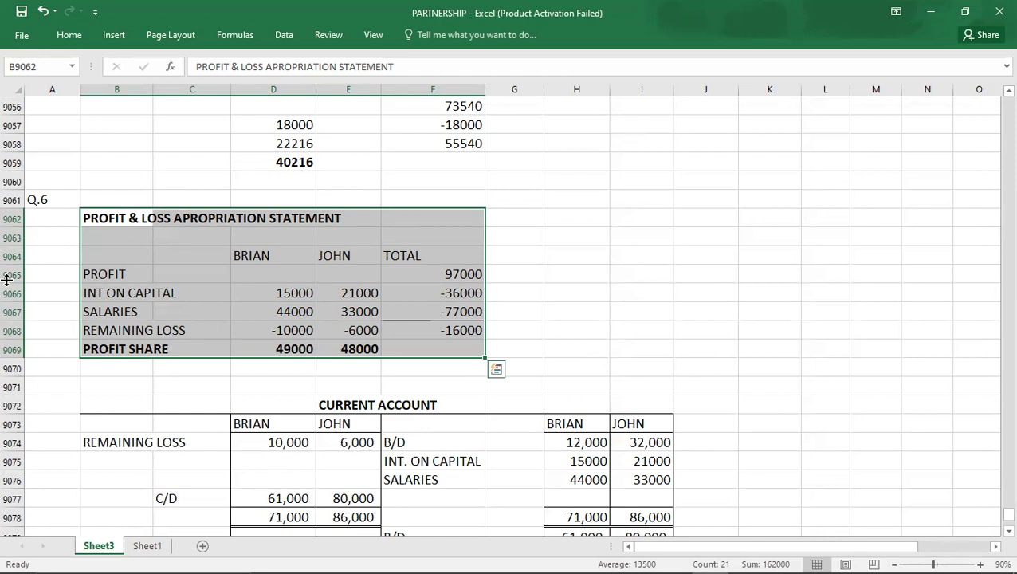
- Examine the current and capital accounts below the appropriation statement, continuing down to the blank CAPITAL and BALANCE SHEET (EXTRACT) templates
key(Down)
key(Down)
key(Down)
key(Down)
key(Down)
key(Down)
key(Down)
key(Down)
key(Down)
key(Down)
key(Down)
key(Down)
key(Down)
key(Down)
key(Down)
key(Down)
key(Down)
key(Down)
key(Down)
key(Down)
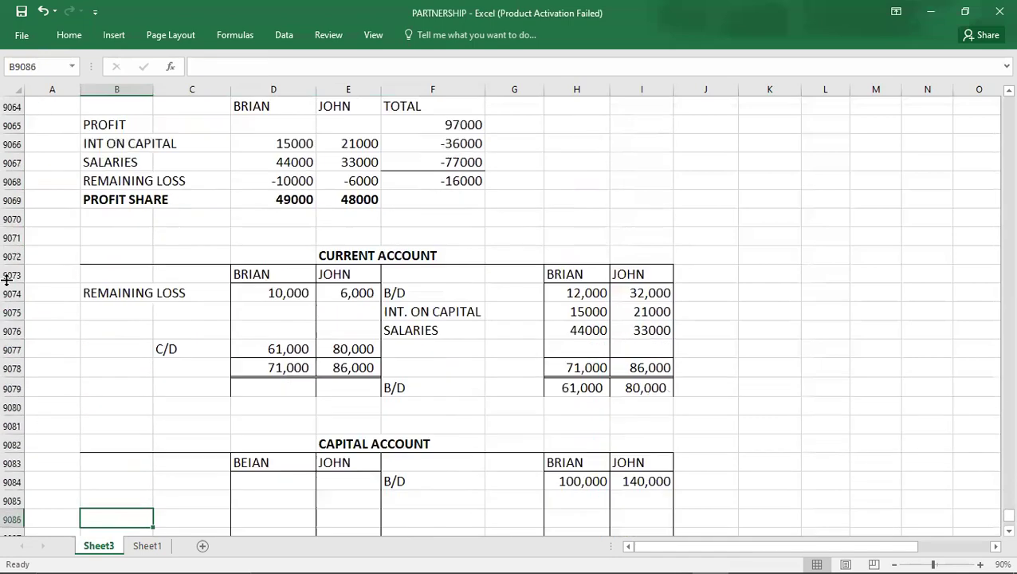
key(Down)
key(Down)
key(Down)
key(Down)
key(Down)
key(Down)
key(Down)
key(Down)
key(Down)
key(Down)
key(Down)
key(Down)
key(Down)
key(Down)
key(Down)
key(Down)
key(Down)
key(Down)
key(Down)
key(Down)
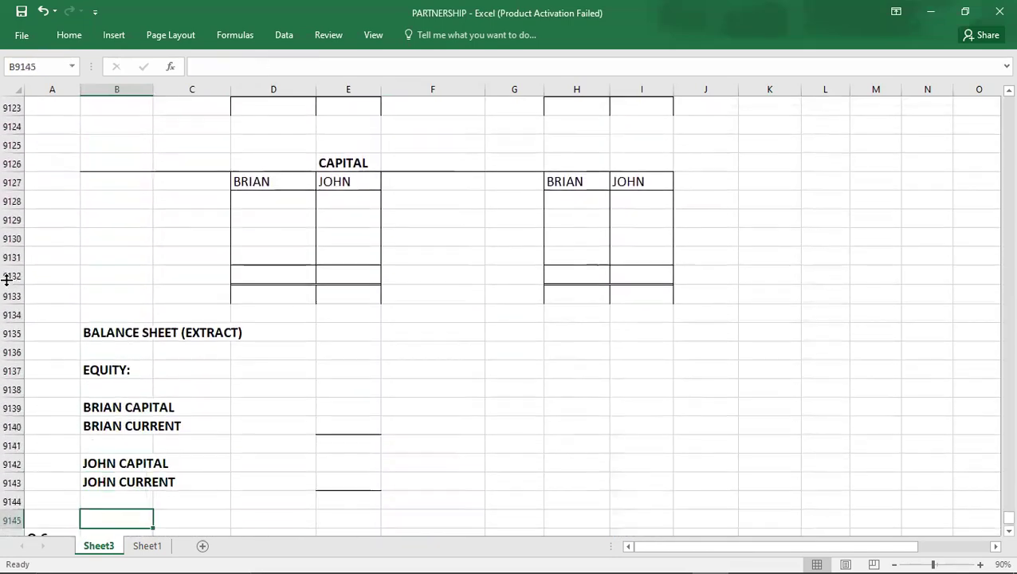
- Enter PROFIT with 97,000 in F9148:G9148, on the credit side of the blank Q.6 PROFIT & LOSS APPROPRIATION ACCOUNT
key(Down)
key(Down)
key(Down)
key(Down)
key(Down)
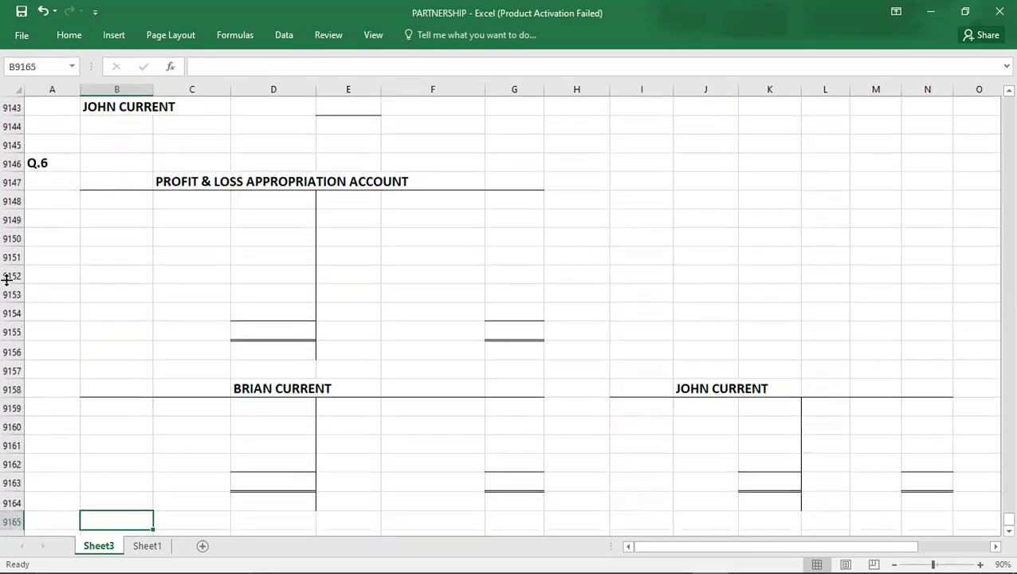
key(Down)
key(Down)
key(Down)
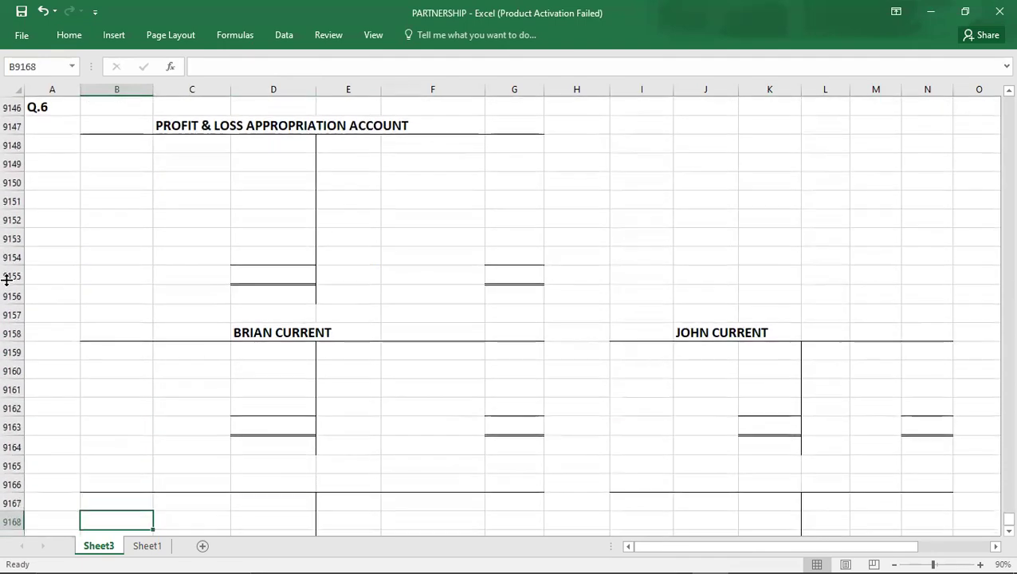
click(391, 143)
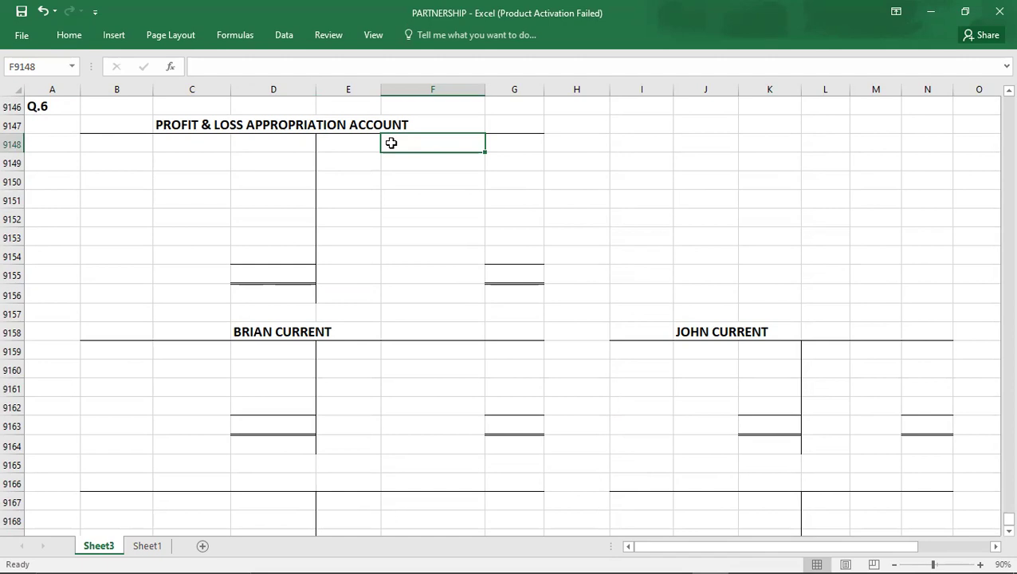
text(PROFIT)
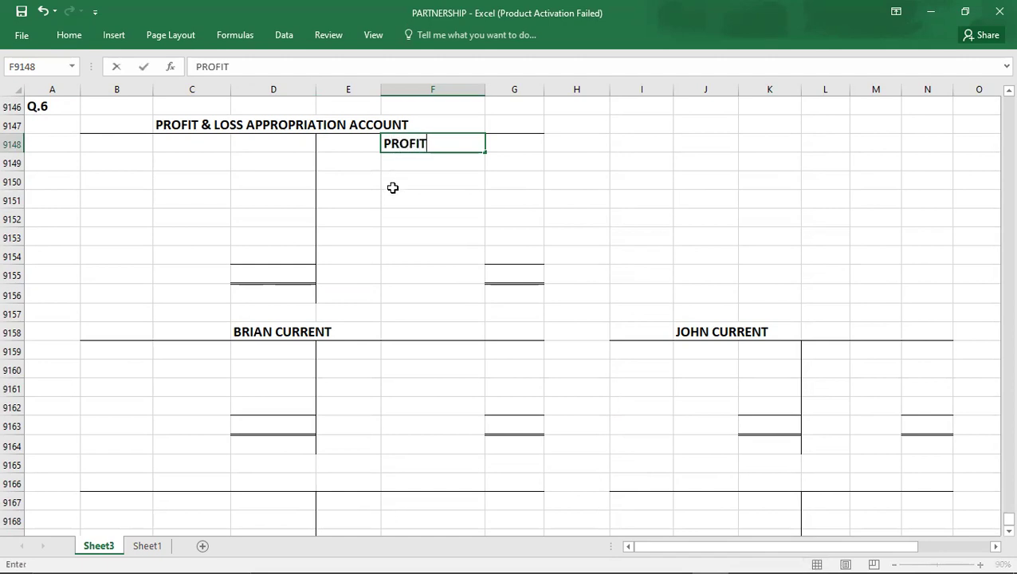
key(Tab)
text(97,000)
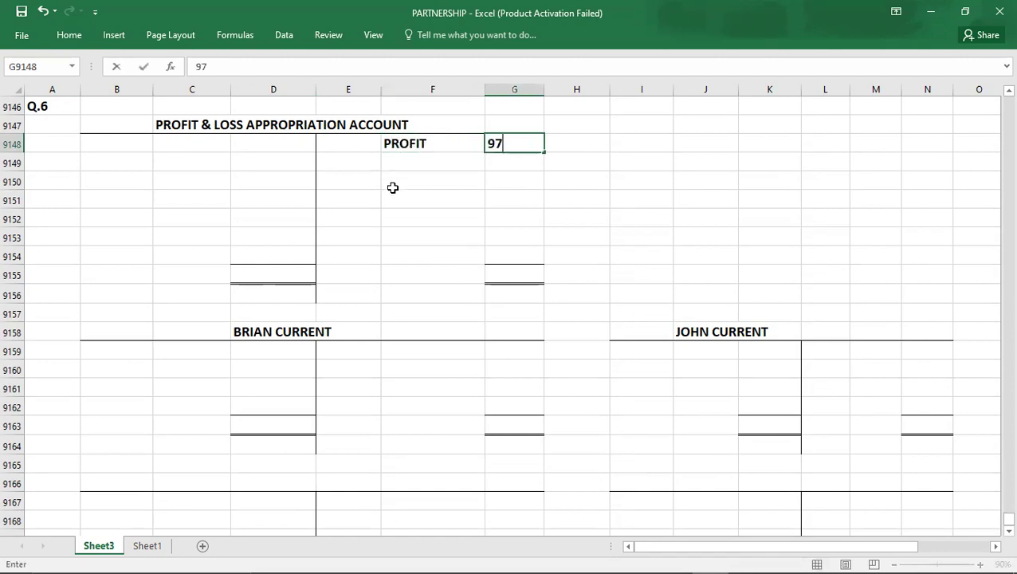
key(Return)
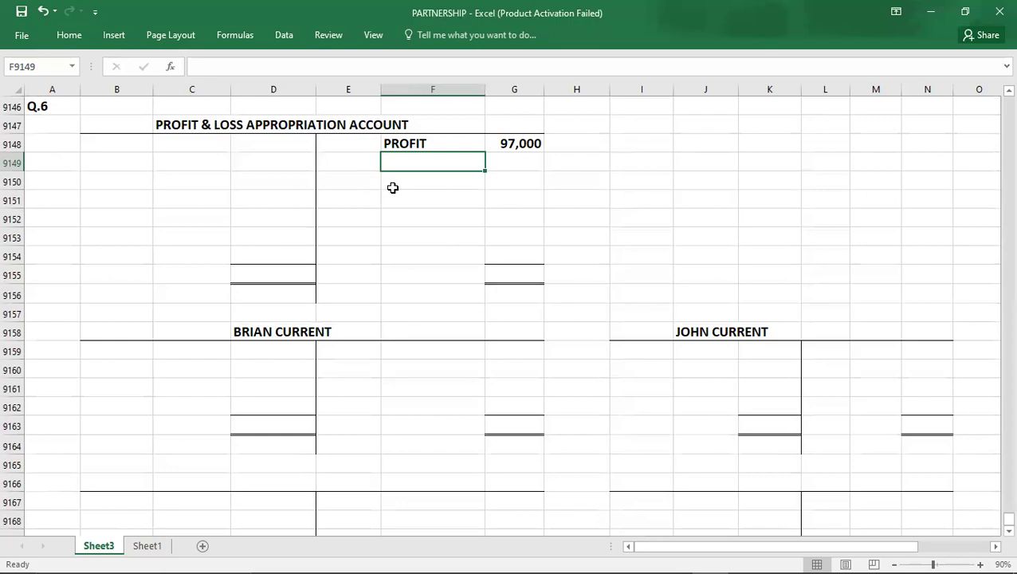
- Check the interest terms in the Partnership 2023 PDF, and back in Excel label B9148 INT. ON CAPITAL with both partners' names beneath in column C
key(alt+Tab)
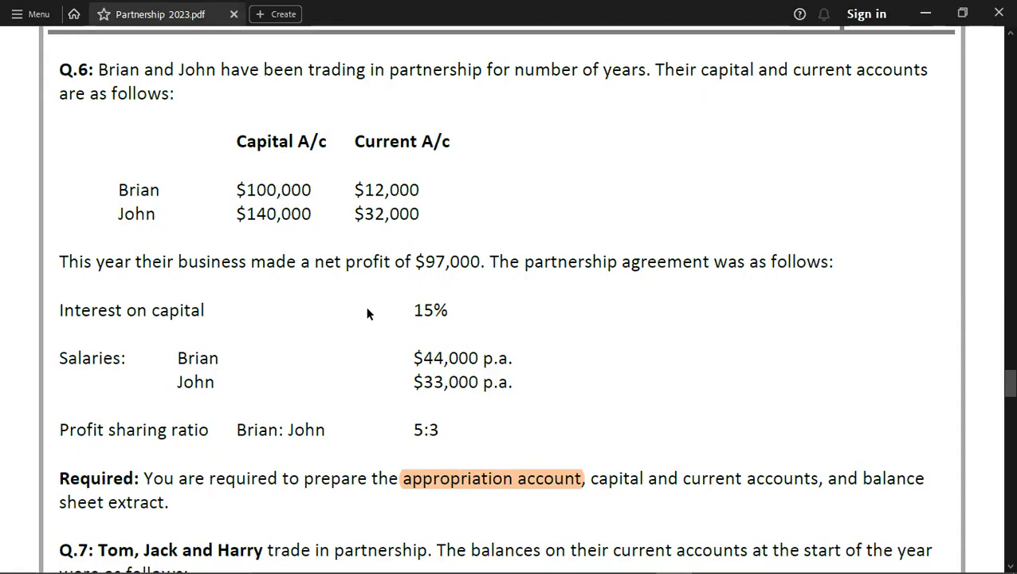
key(alt+Tab)
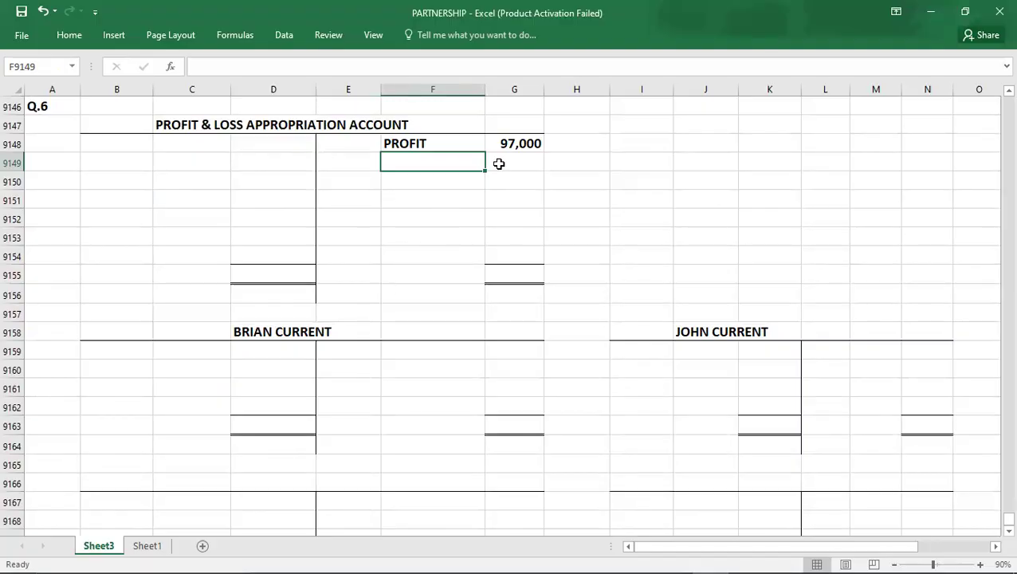
click(118, 146)
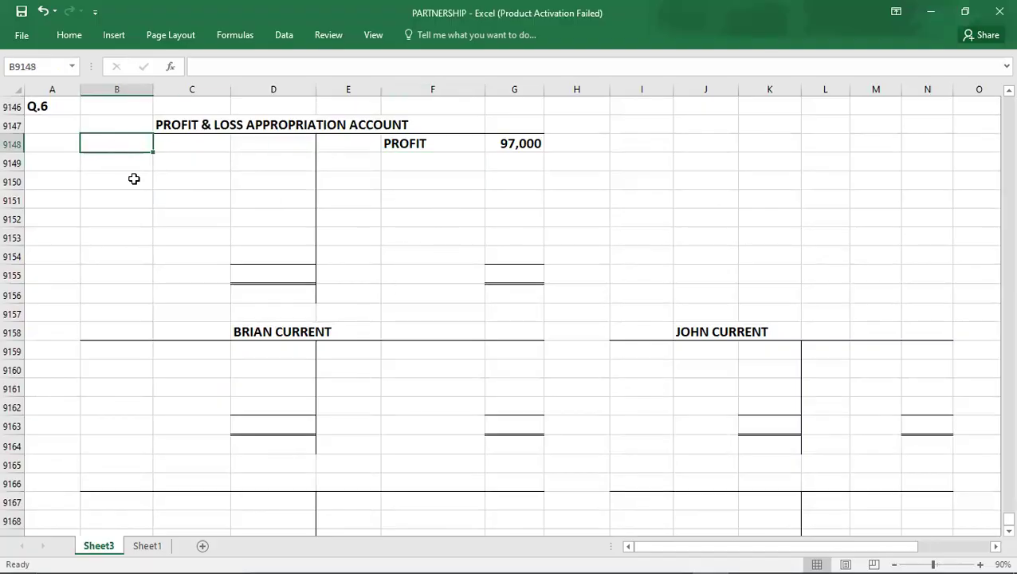
text(INT. O)
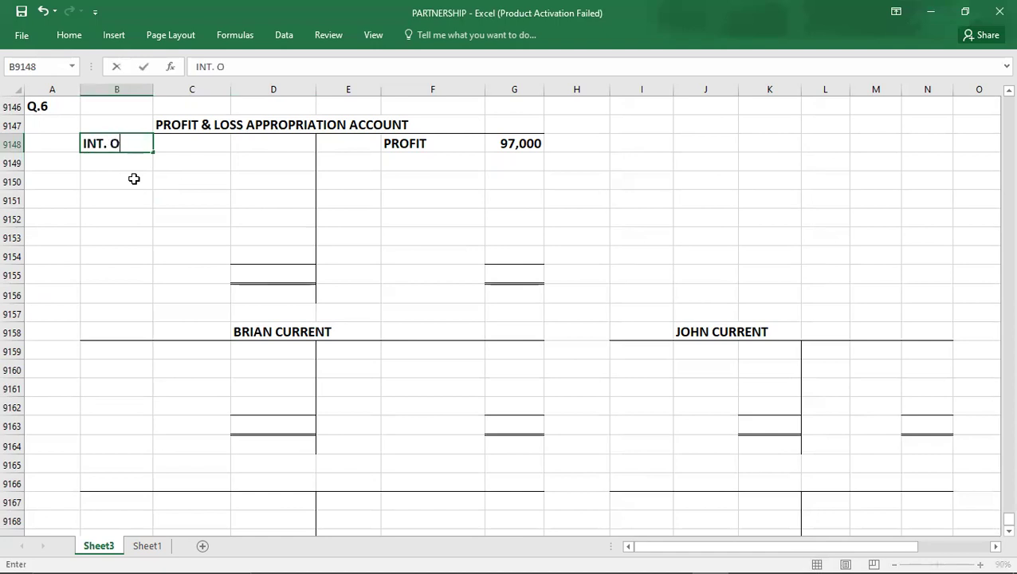
text(N CAPITAL)
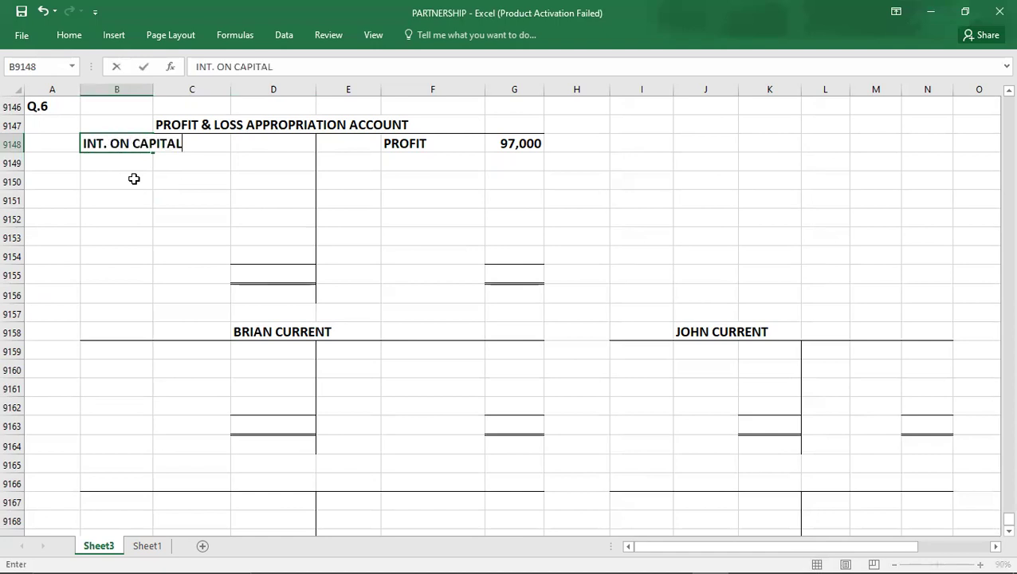
key(Return)
key(Right)
text(BR)
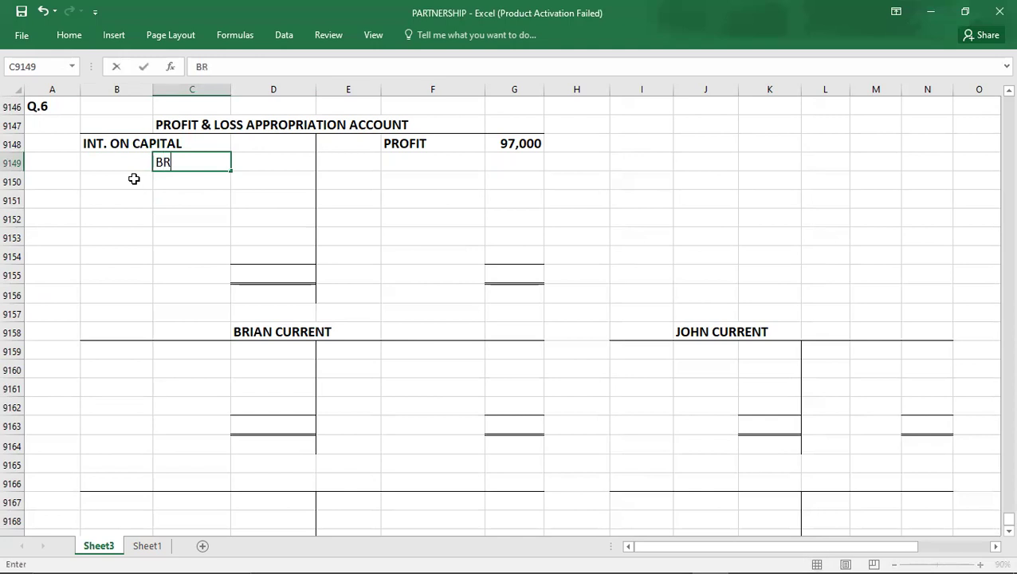
text(IAN)
key(Return)
text(JOHN)
key(Up)
key(Right)
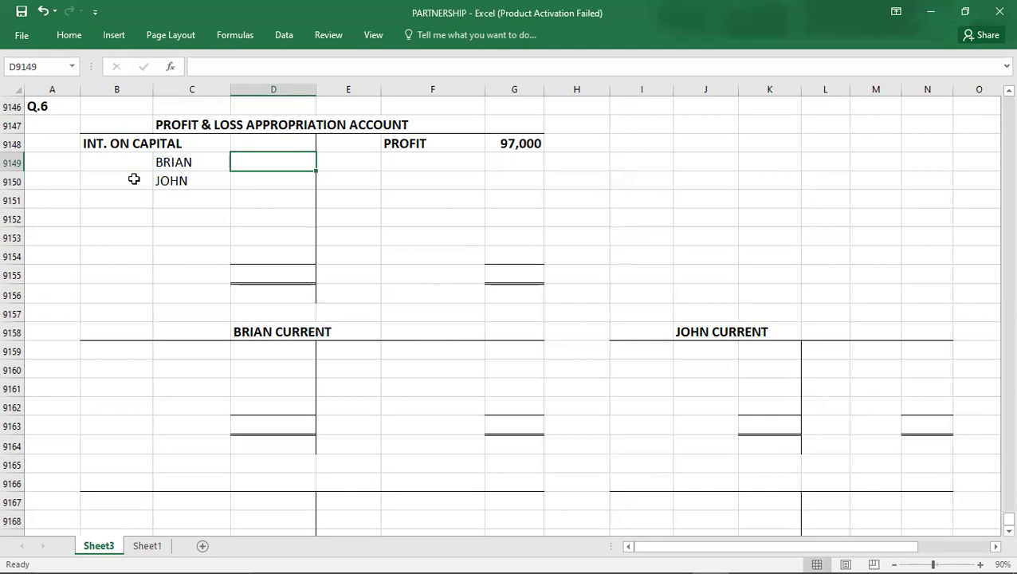
- Enter the partners' interest on capital in the appropriation account: 15000 in D9149 and 21000 in D9150
text(15000)
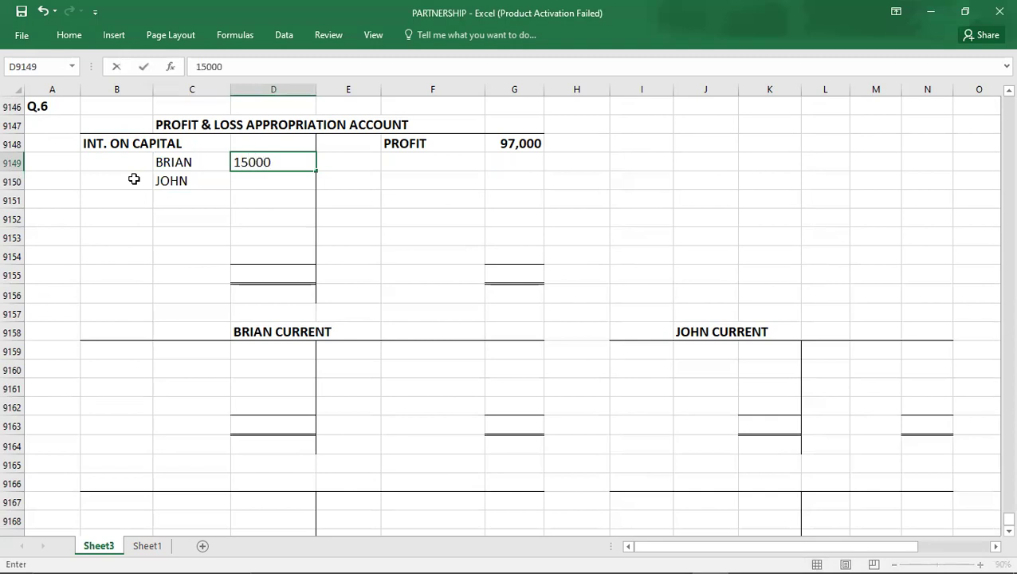
key(Return)
text(21000)
key(Return)
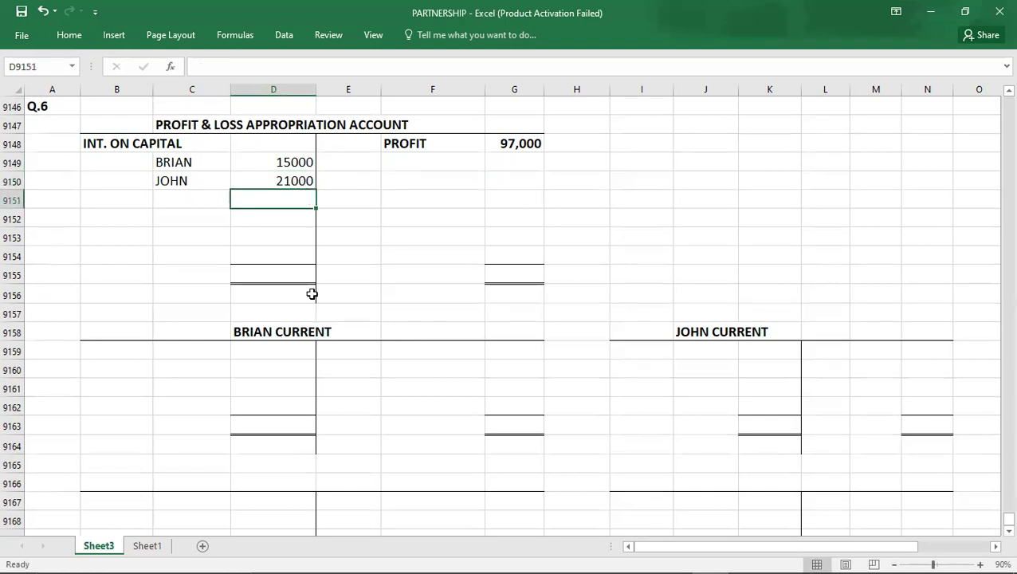
- Credit INT. ON CAPITAL of 15000 to the first partner's current account in F9160:G9160
click(394, 368)
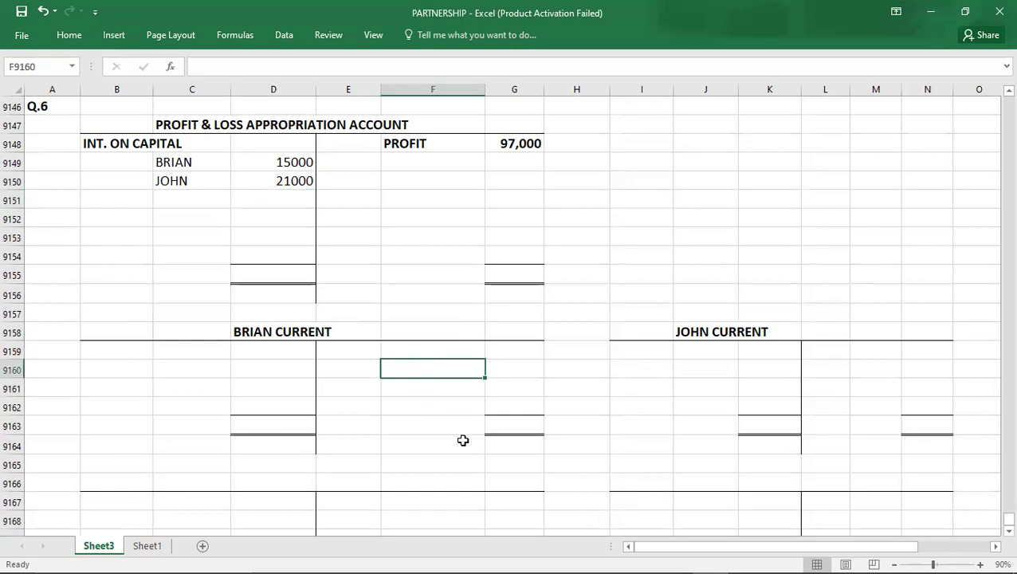
text(INT. ON CAPITAL)
key(Tab)
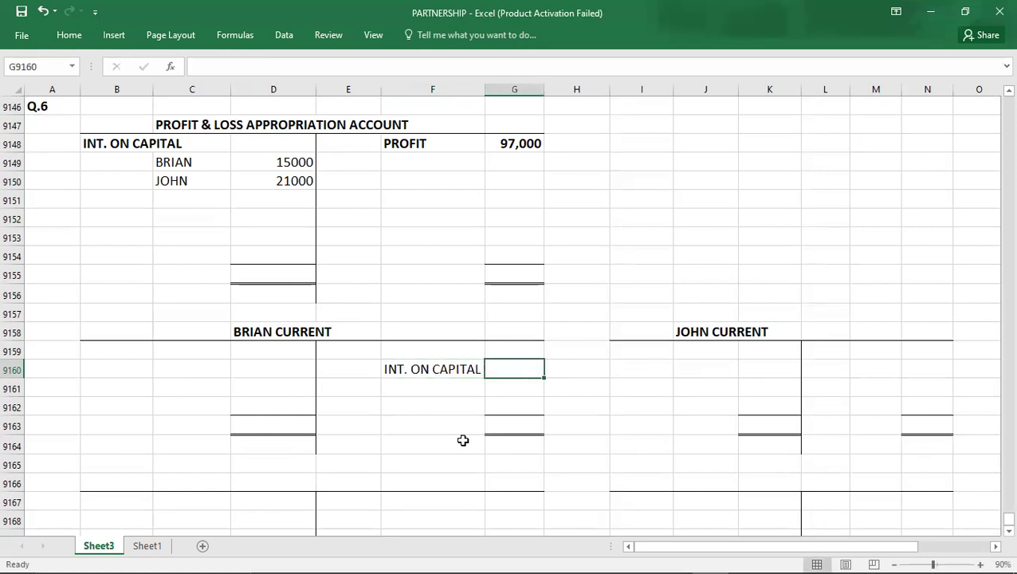
text(15000)
key(Tab)
- Credit INT. ON CAPITAL of 21000 to the second partner's current account in M9160:N9160
key(Tab)
key(Tab)
key(Tab)
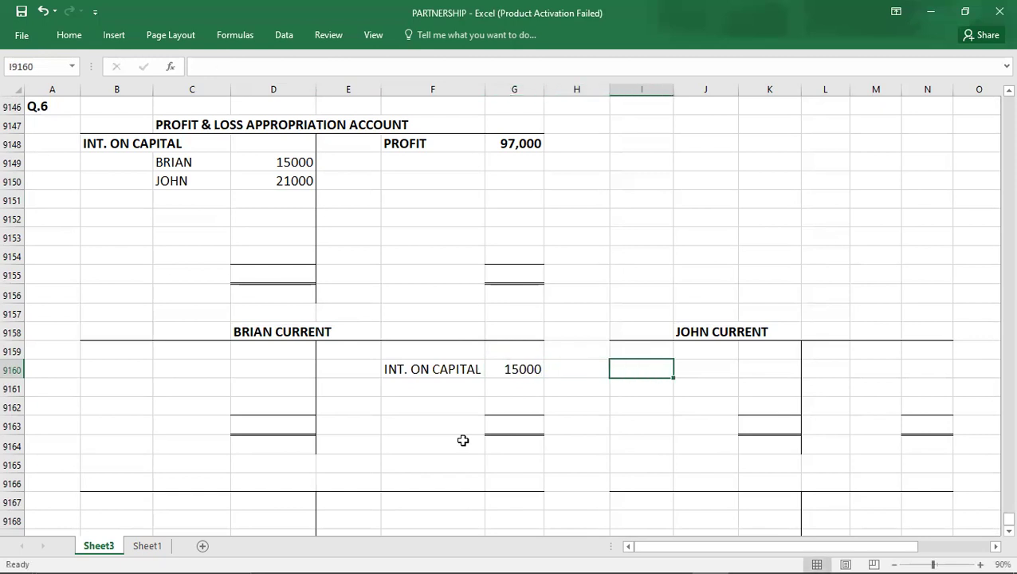
key(Tab)
key(Tab)
key(Tab)
text(21000)
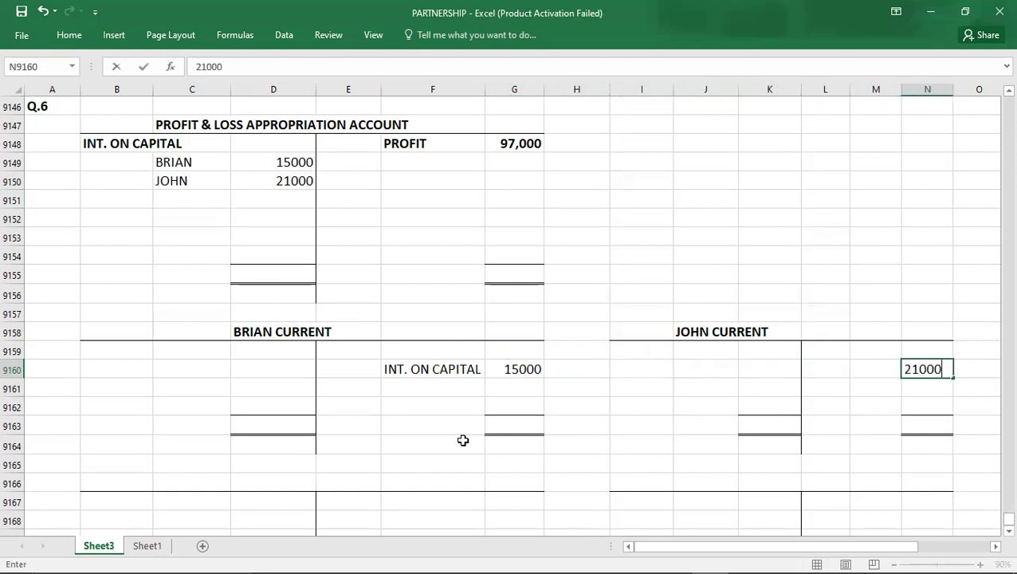
key(Left)
text(I)
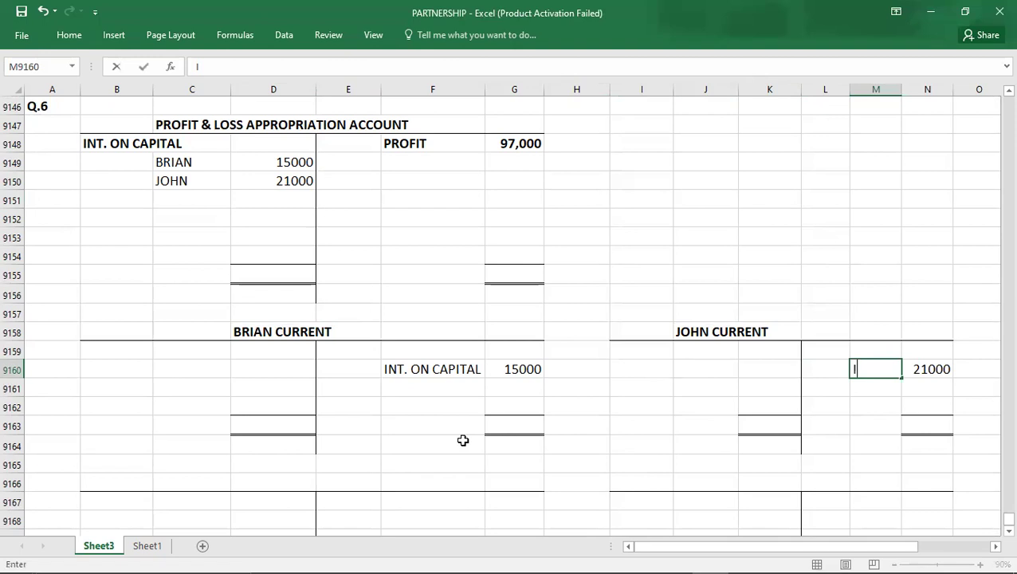
text(NT. ON CAP)
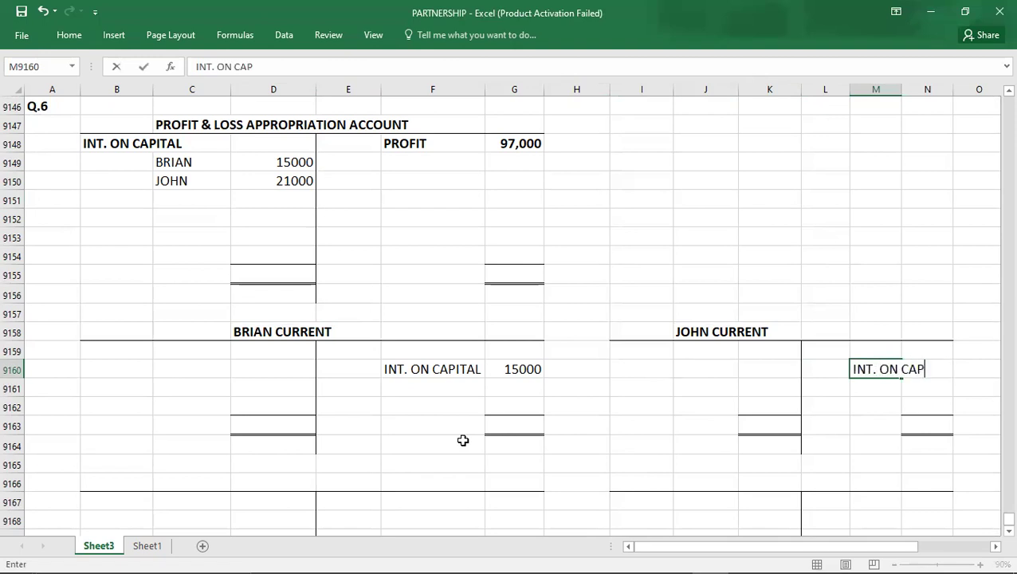
text(ITAL)
key(Return)
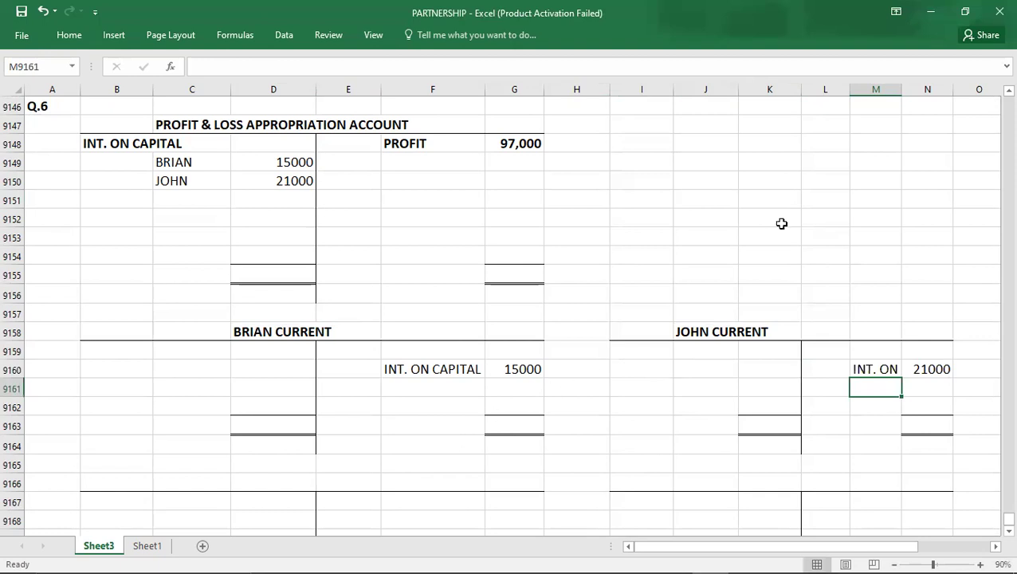
- Widen column M until the full INT. ON CAPITAL label fits in the second partner's current account
drag(902, 90, 943, 90)
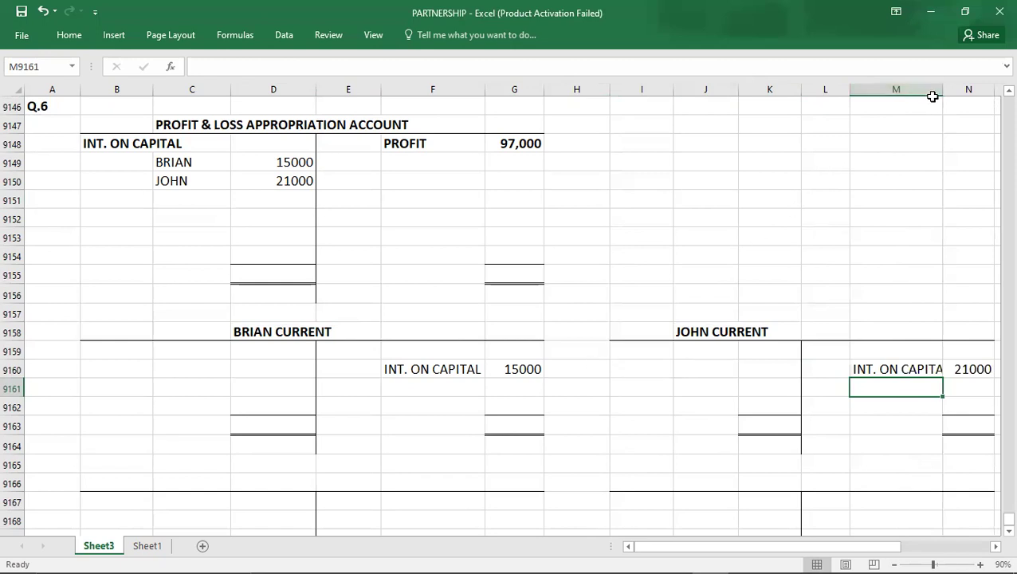
drag(940, 94, 953, 93)
click(615, 386)
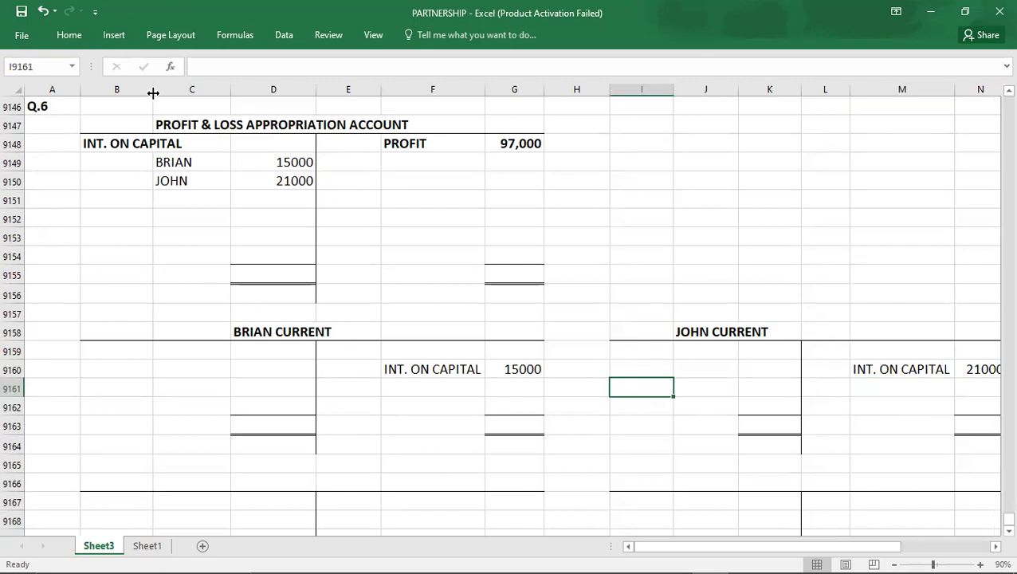
- Narrow columns B, C, D and H, keeping column F wide enough for the full INT. ON CAPITAL label
drag(153, 94, 143, 93)
drag(219, 93, 205, 94)
drag(288, 93, 276, 93)
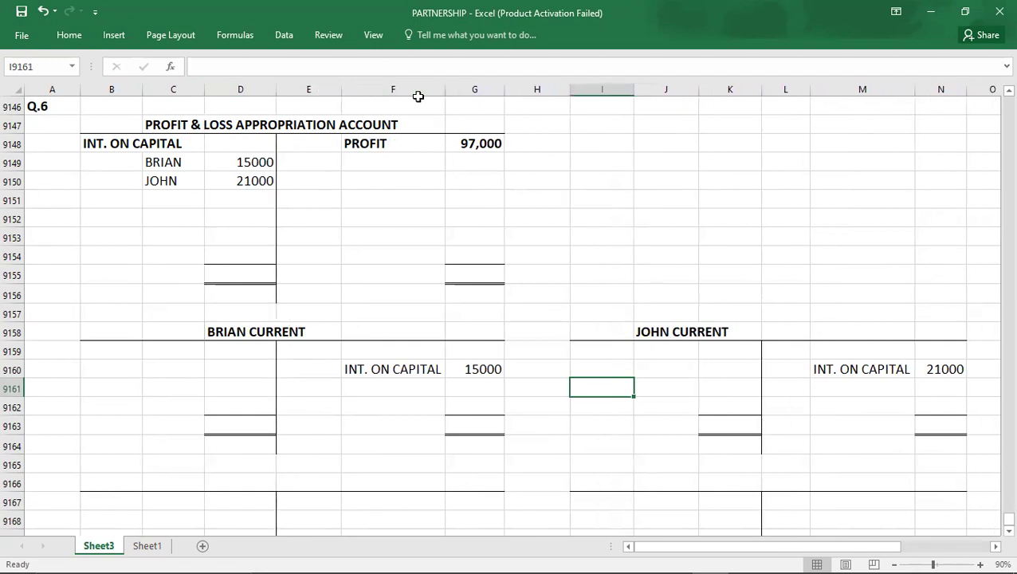
drag(441, 92, 414, 92)
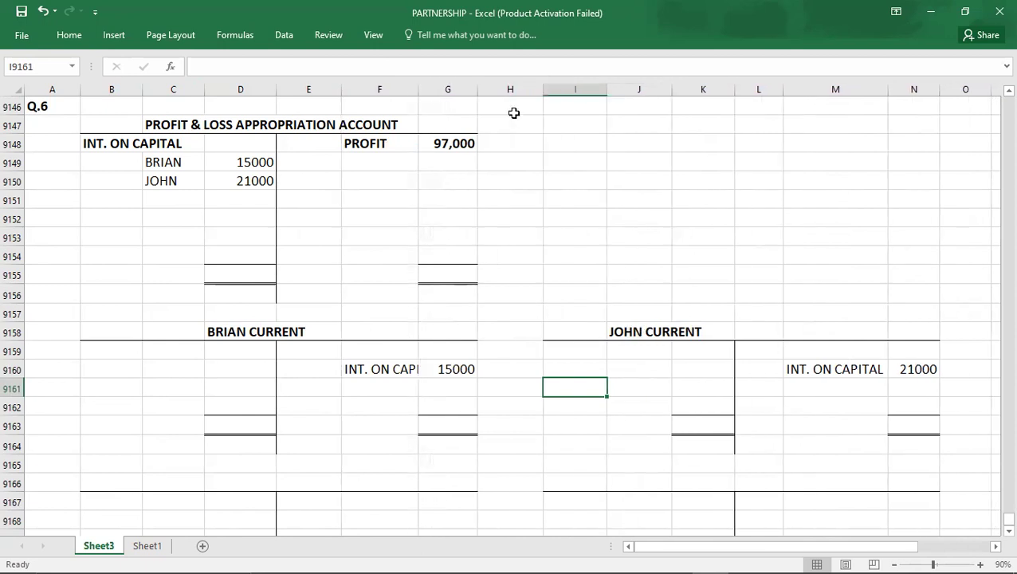
drag(543, 91, 522, 92)
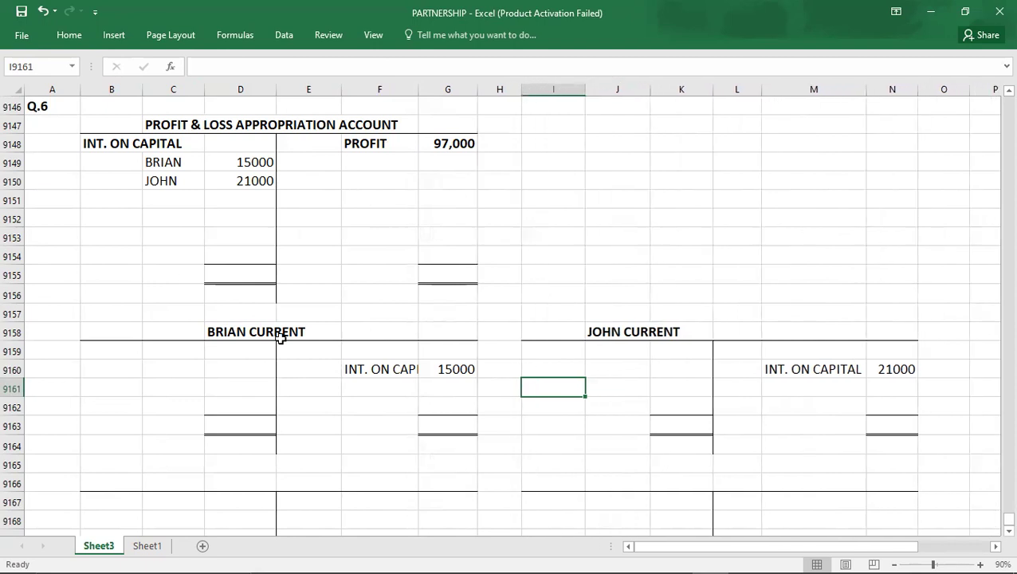
click(87, 327)
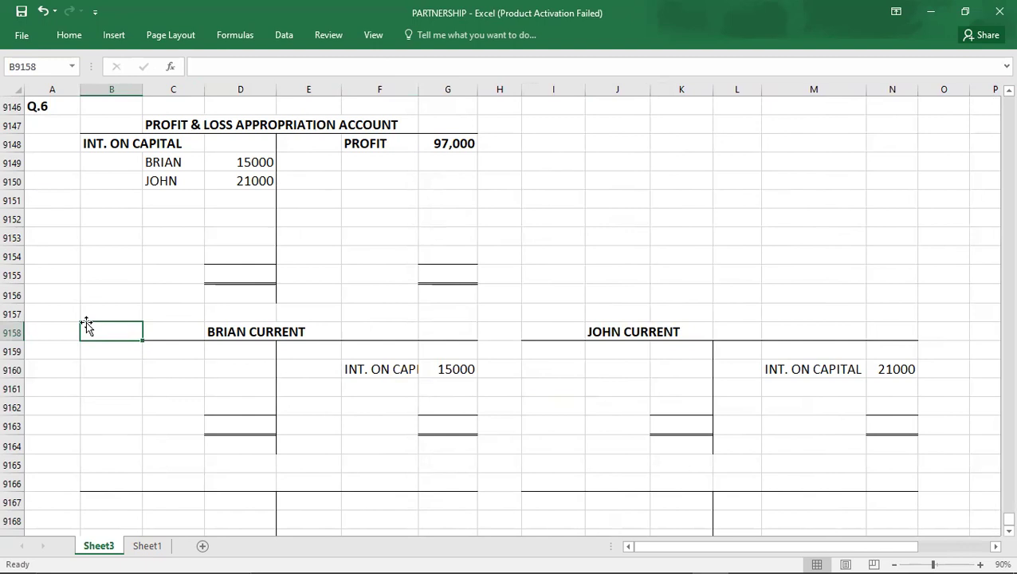
drag(416, 90, 447, 90)
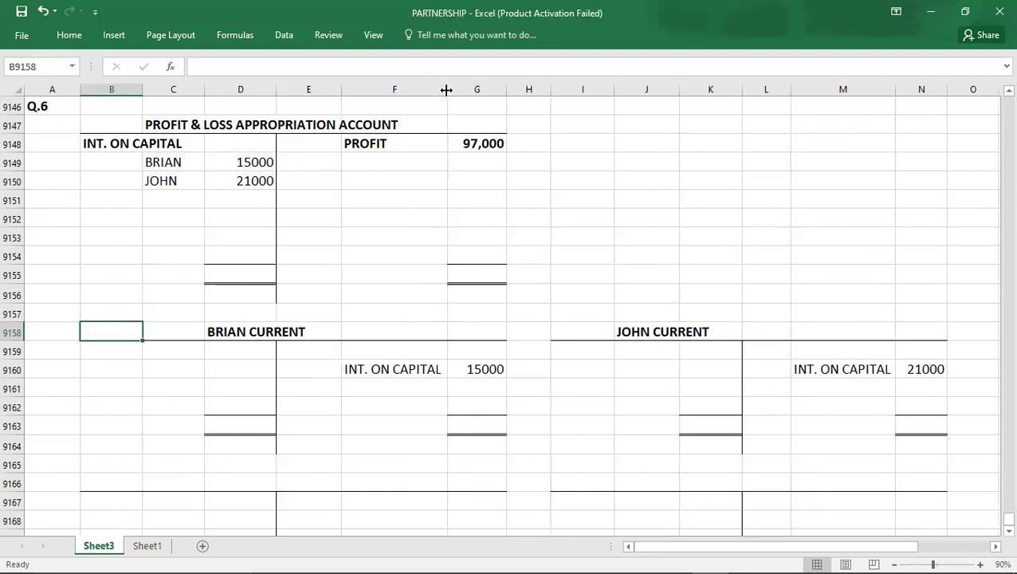
click(466, 141)
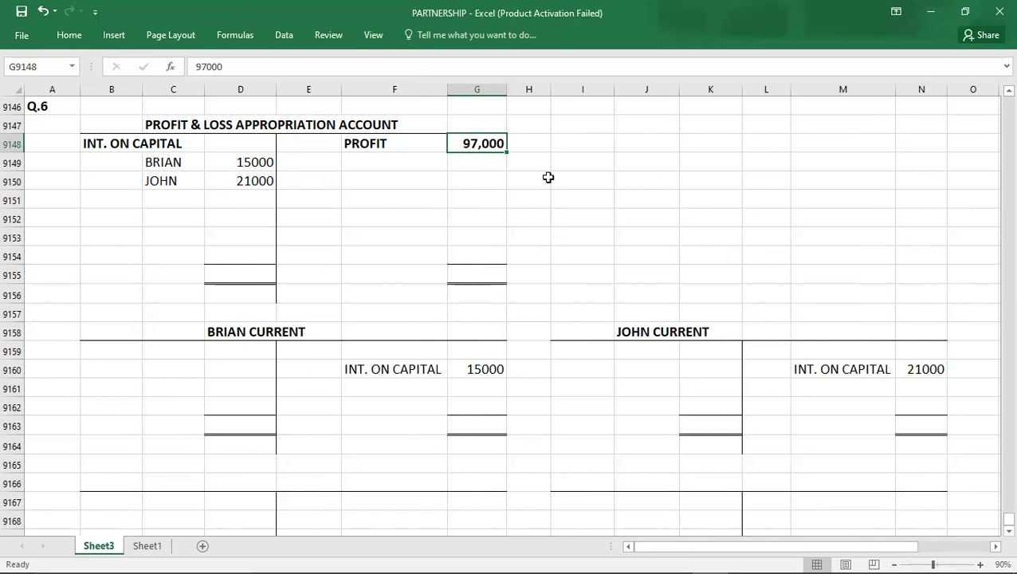
click(221, 164)
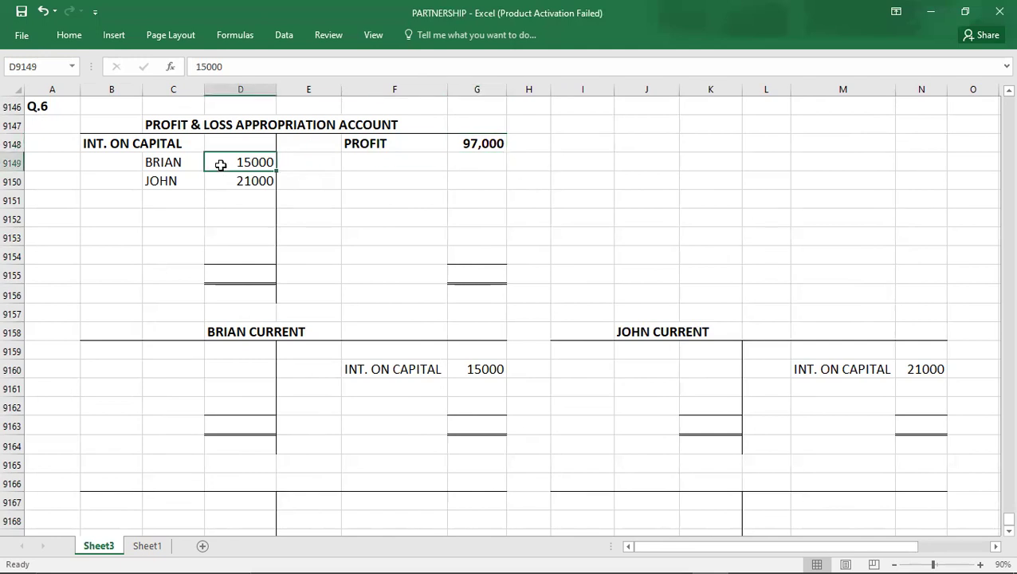
click(485, 371)
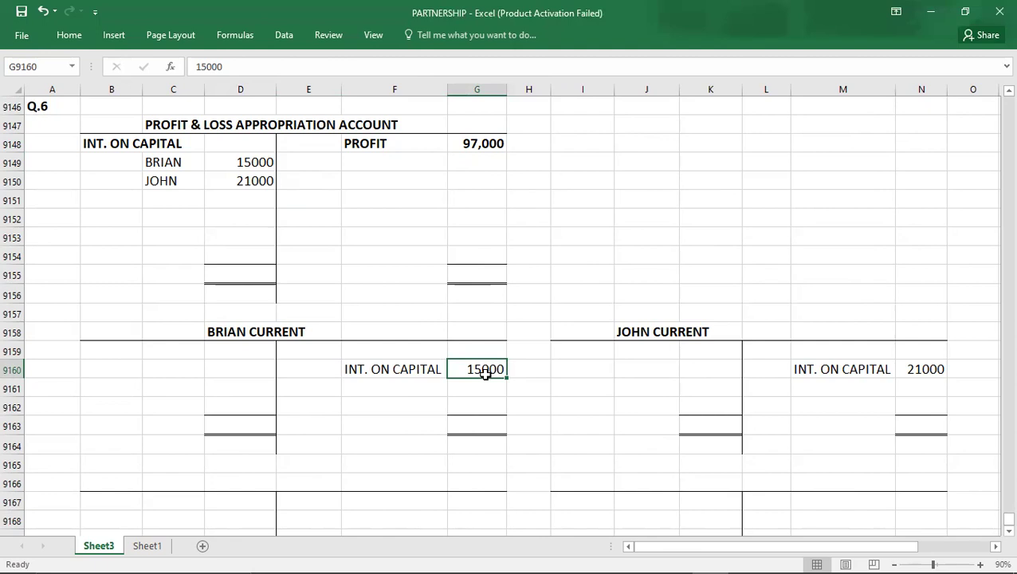
- Enter the opening balance B/D of 12000 in F9159:G9159 of the first partner's current account, taken from the PDF
click(372, 349)
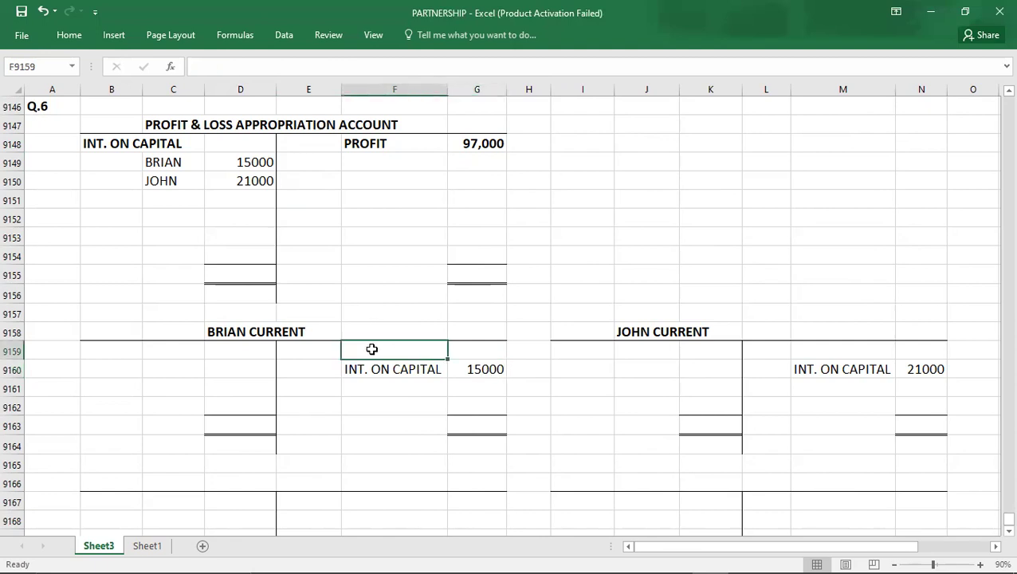
text(B/D)
key(Tab)
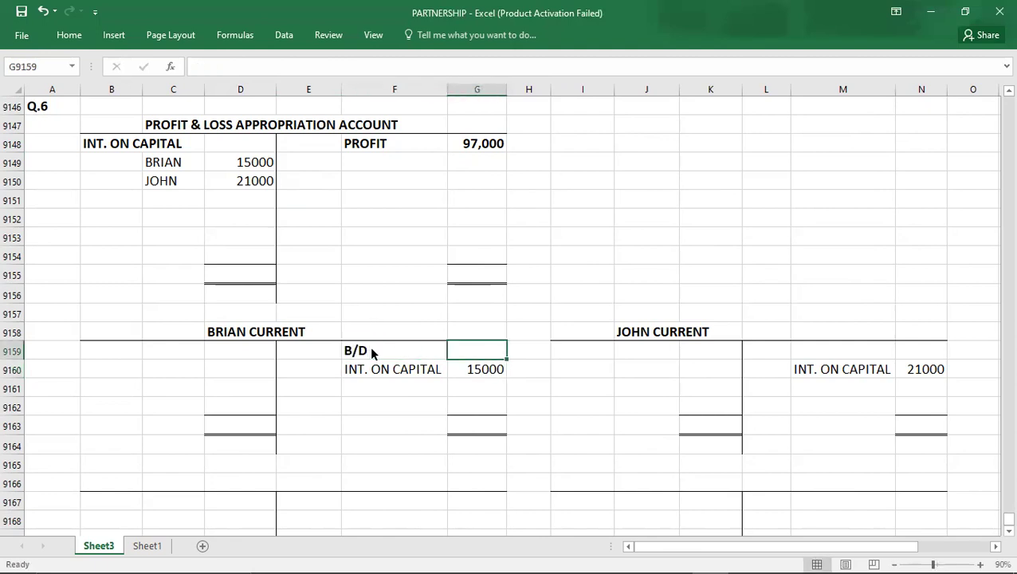
key(alt+Tab)
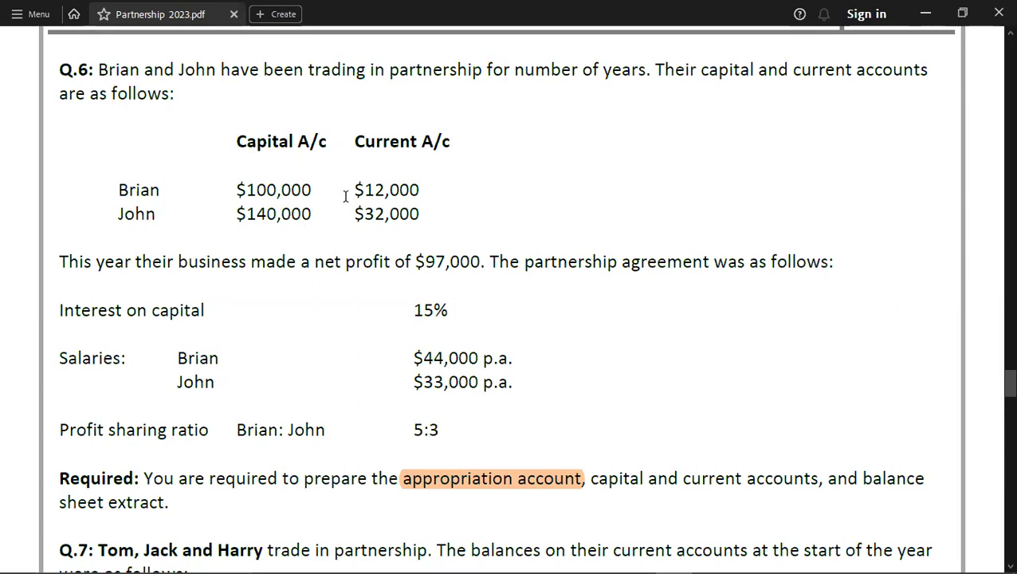
key(alt+Tab)
text(12000)
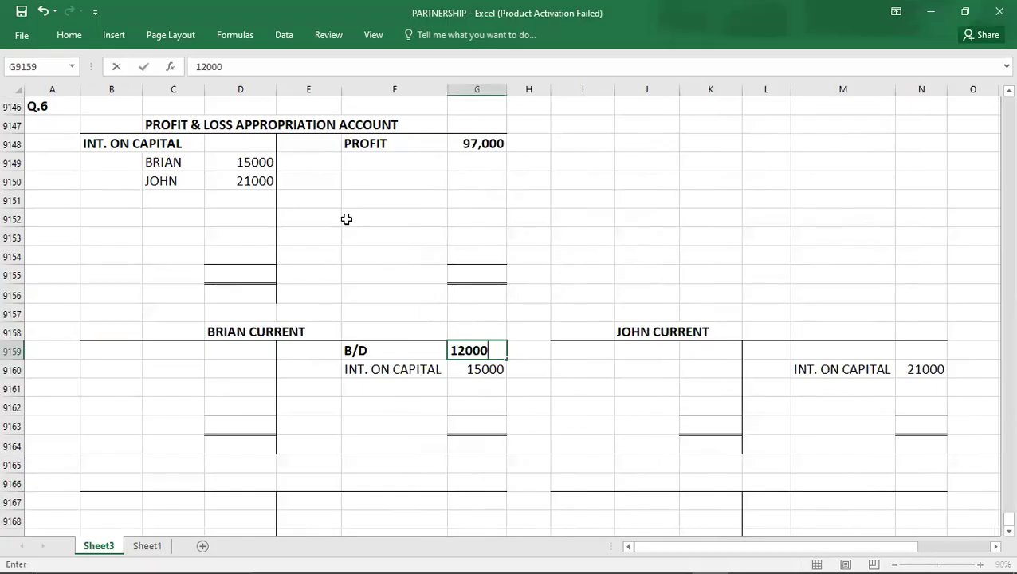
- Enter the opening balance B/D of 32000 in M9159:N9159 of the second partner's current account
key(Tab)
key(Tab)
key(Tab)
key(Tab)
key(Tab)
key(Tab)
text(B/D)
key(Tab)
text(32000)
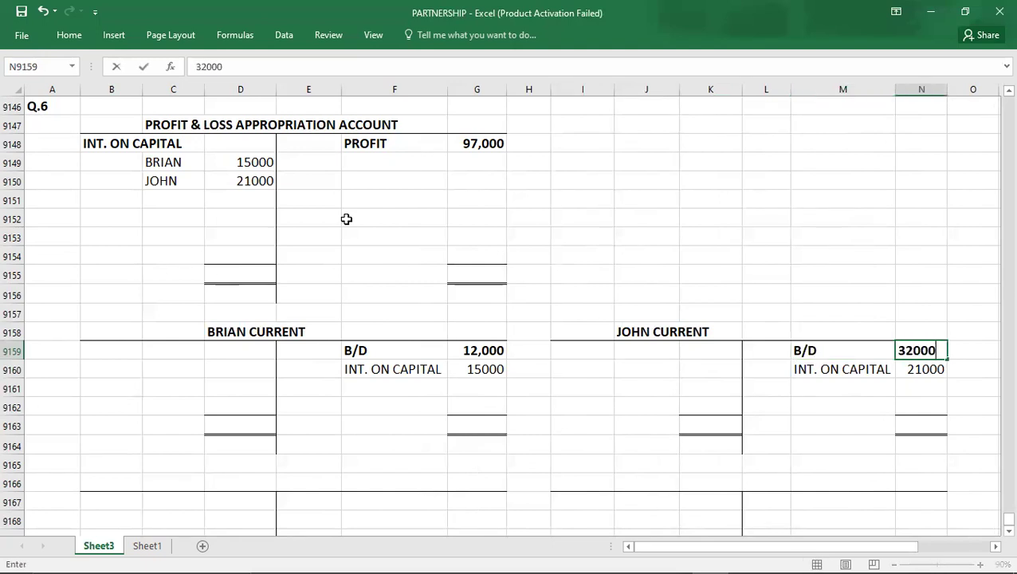
key(Return)
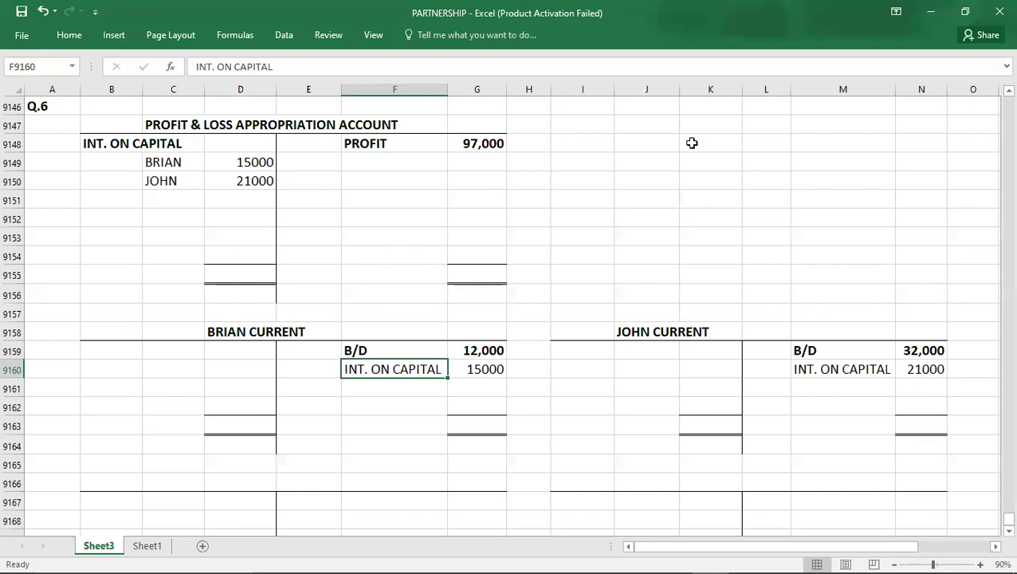
- Write an illustrative journal entry with CASH in J9148 and CAPITAL in K9149
click(661, 143)
text(CSH)
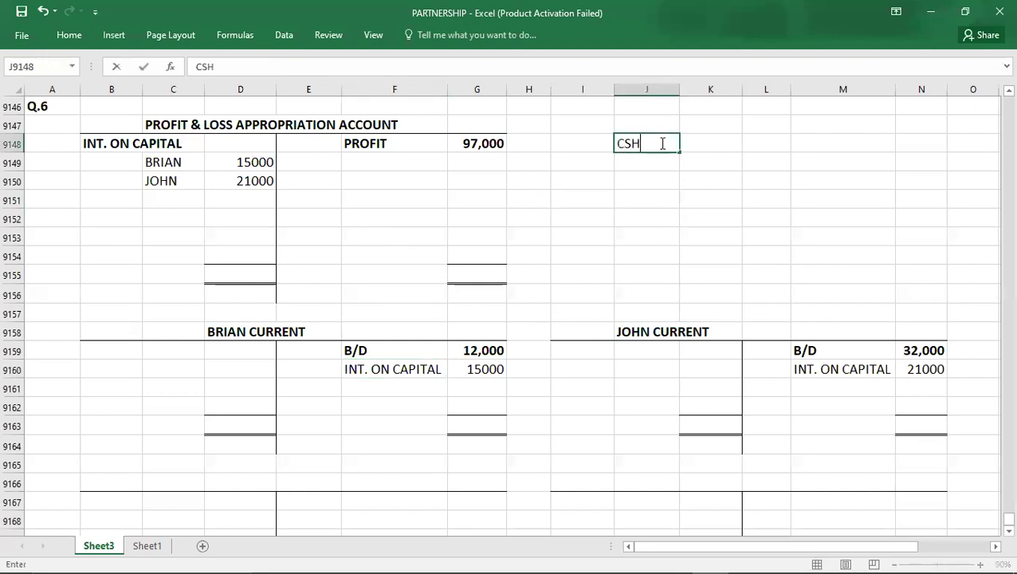
key(BackSpace)
key(BackSpace)
text(ASH)
key(Return)
key(Right)
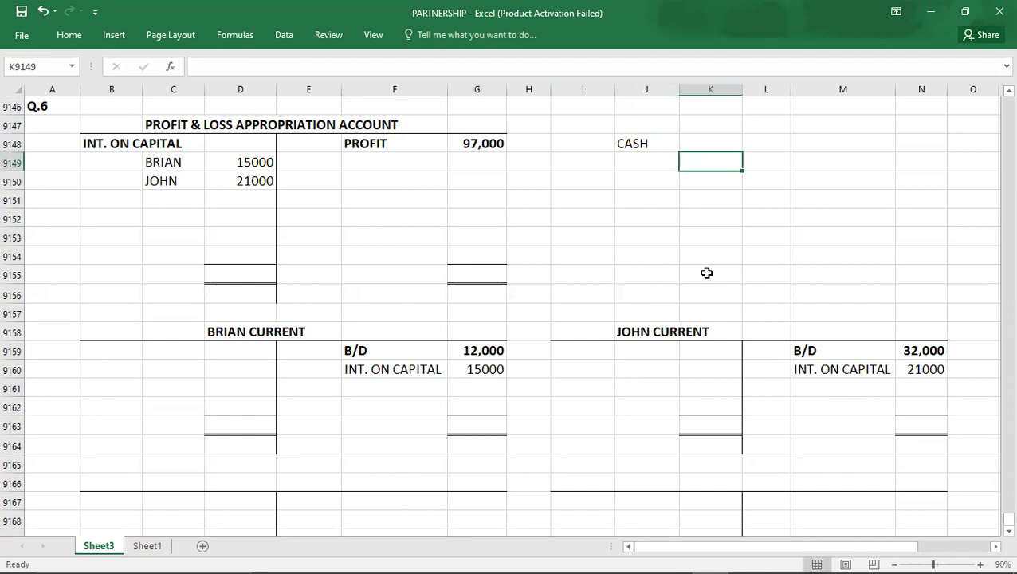
text(CAPITAL)
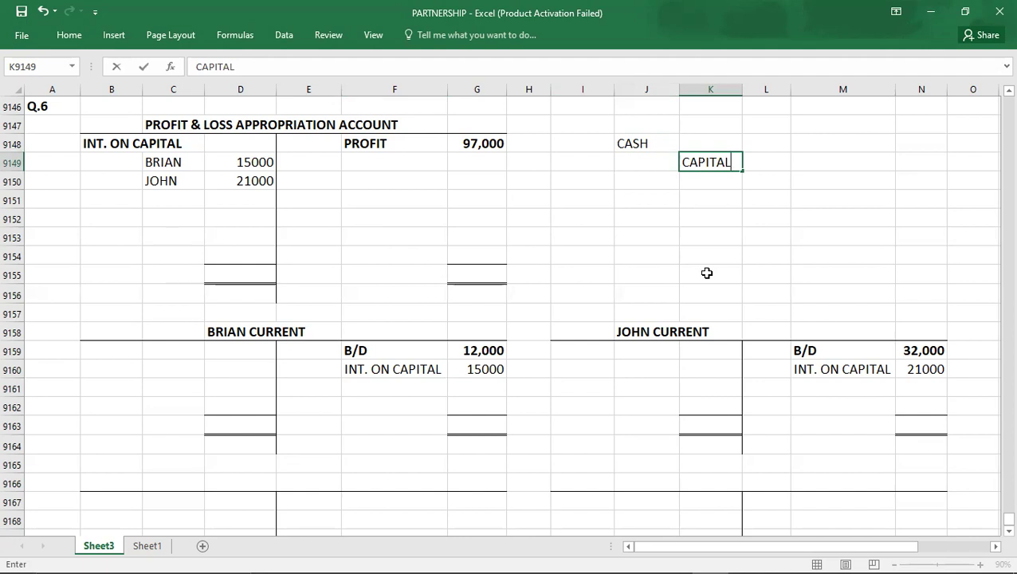
key(Return)
key(Up)
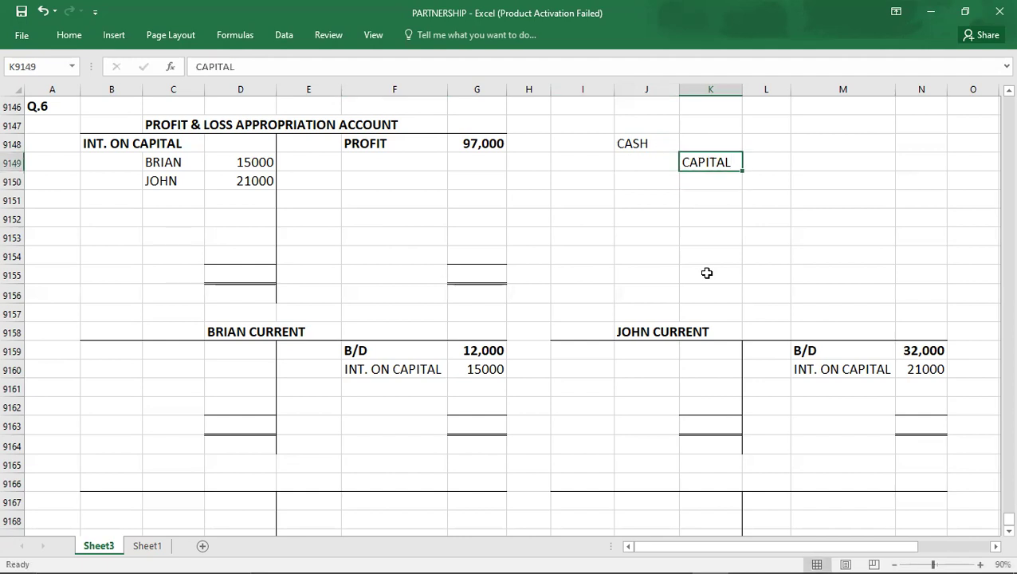
- Clear the illustrative CASH and CAPITAL entry from J9148:K9149
key(shift+Left)
key(shift+Up)
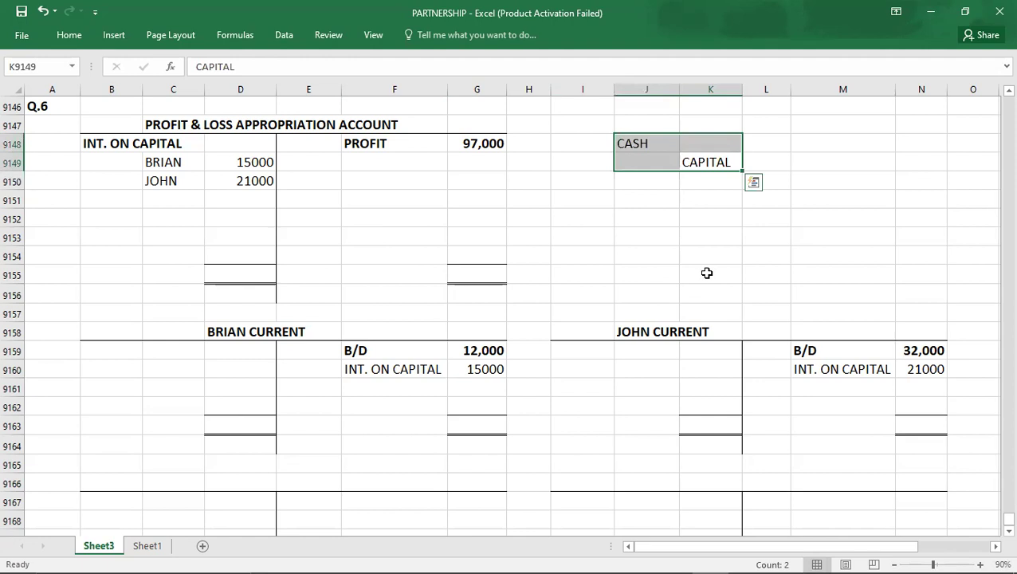
key(Delete)
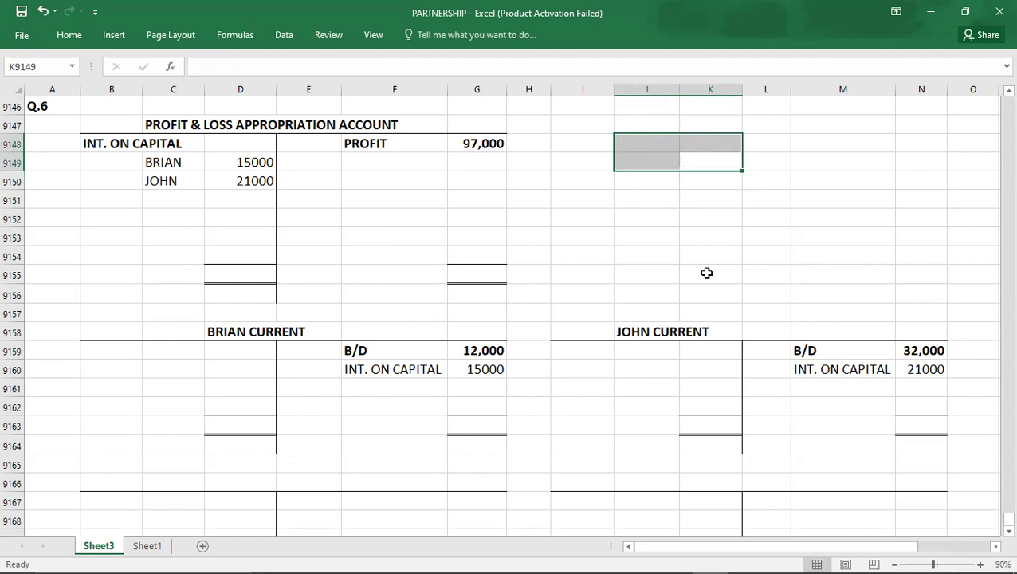
- Check the salaries in the PDF and add a SALARIES heading in B9151 of the appropriation account
key(alt+Tab)
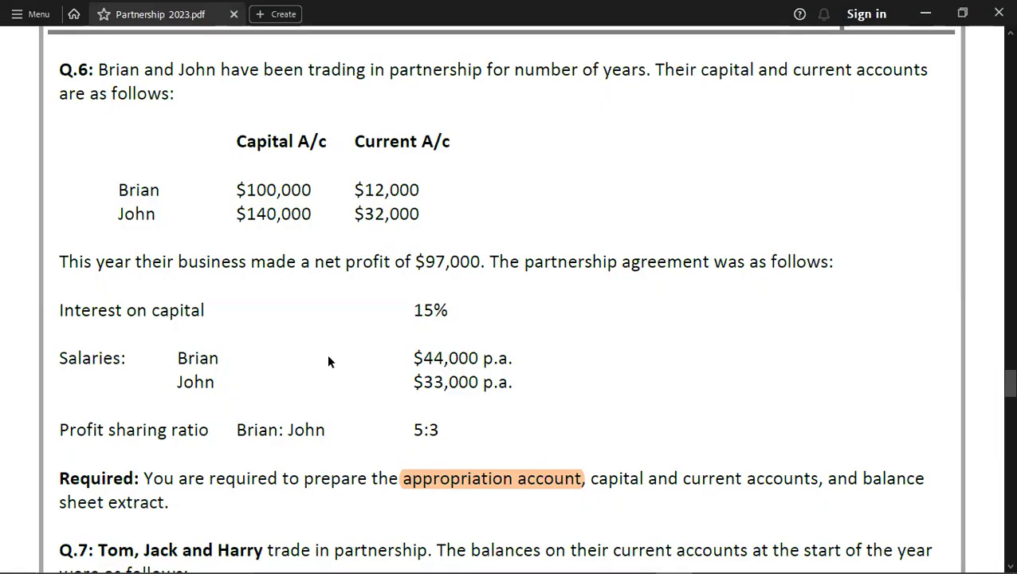
key(alt+Tab)
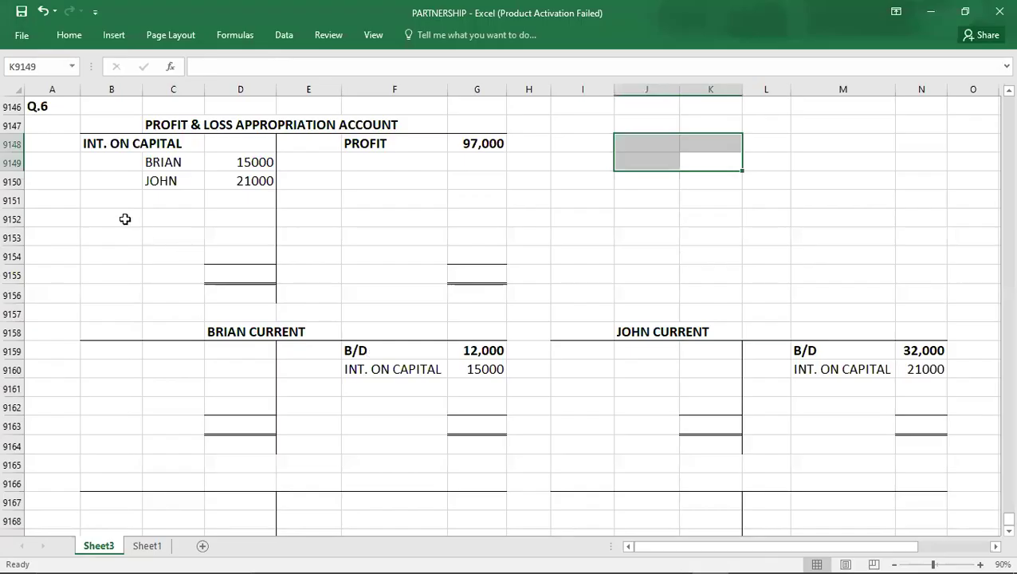
click(106, 198)
text(SALARIE)
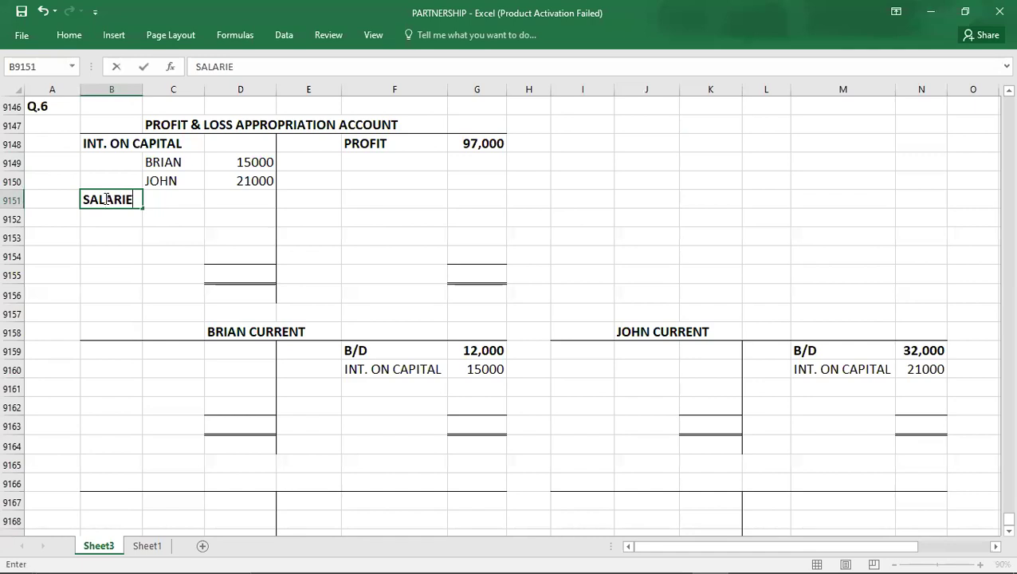
text(S)
key(Return)
- Copy the two partner names from C9149:C9150 to C9152:C9153 under the SALARIES heading
key(Up)
key(Up)
key(Up)
key(Right)
key(shift+Down)
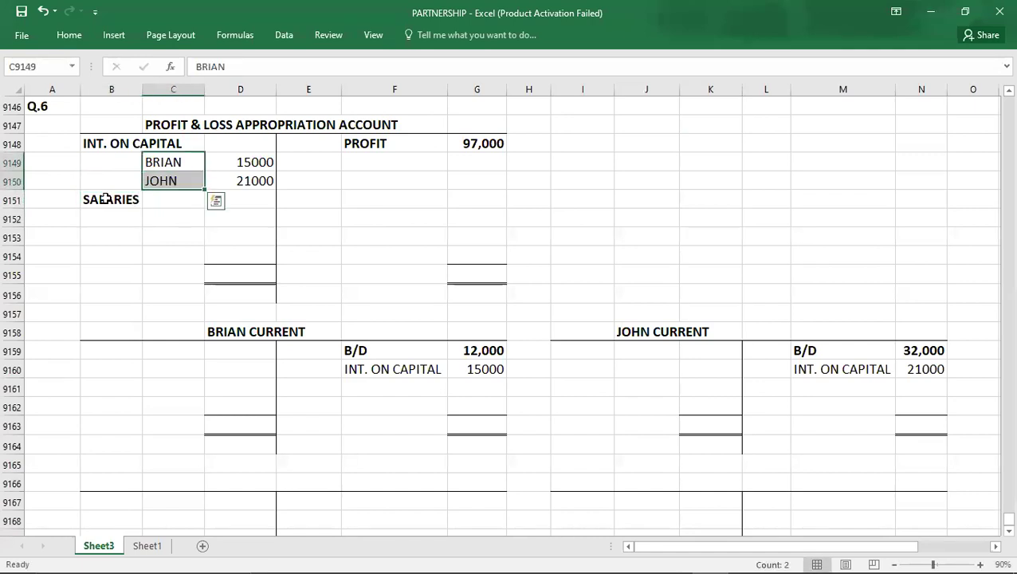
key(ctrl+c)
key(Down)
key(Down)
key(ctrl+v)
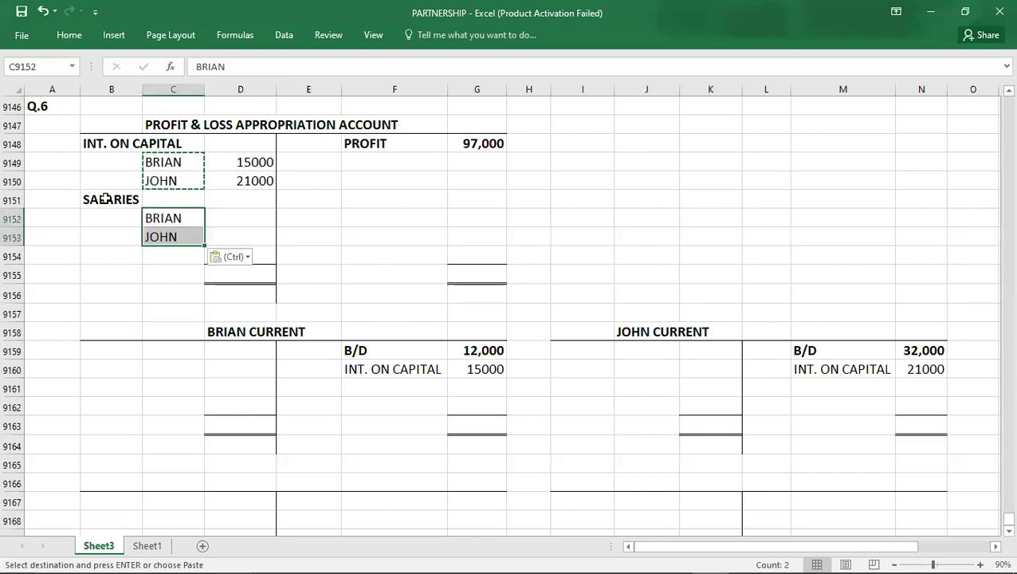
- Enter the partners' salaries from the PDF, 44000 in D9152 and 33000 in D9153
key(Right)
text(44)
key(BackSpace)
key(BackSpace)
key(alt+Tab)
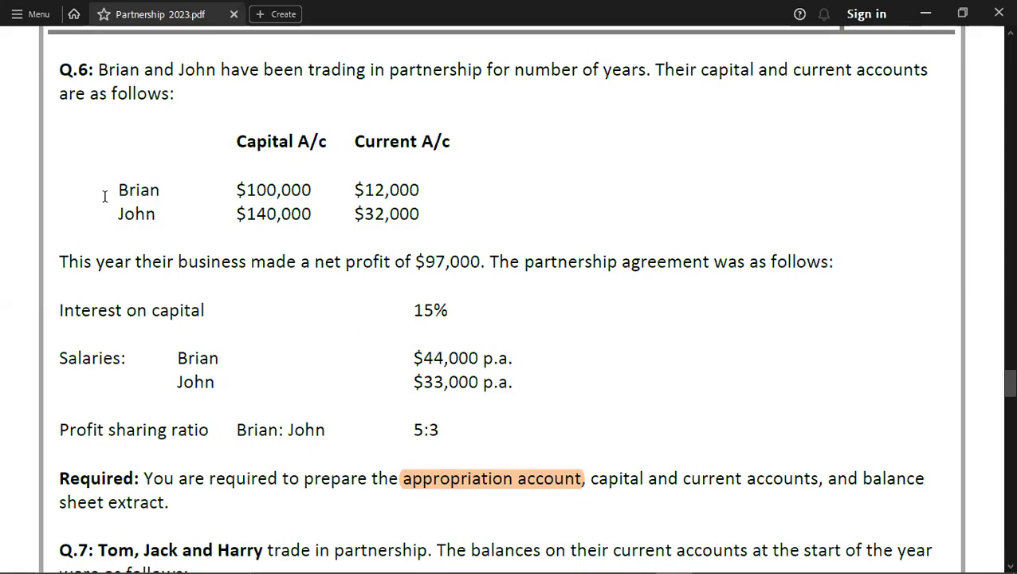
key(alt+Tab)
text(44000)
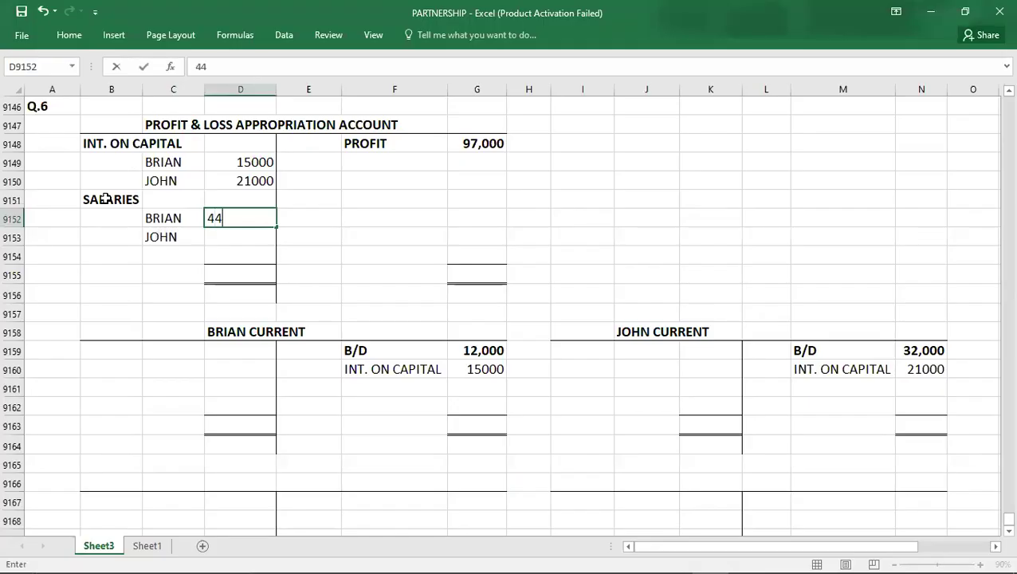
key(Return)
text(33000)
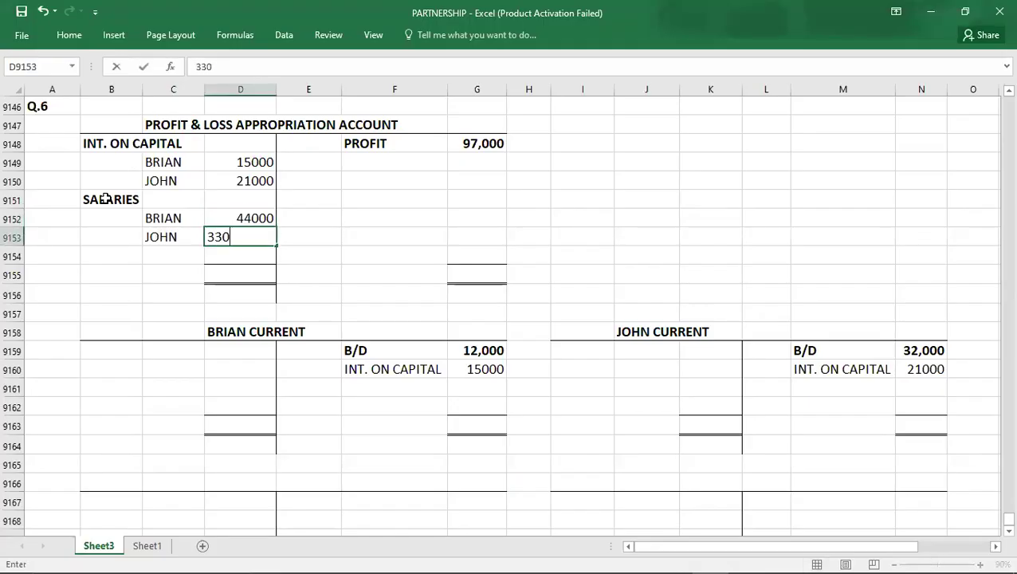
key(Return)
- Enter the salary amount 44000 in G9161 on the credit side of the first partner's current account
key(Down)
key(Down)
key(Down)
key(Down)
key(Down)
key(Down)
key(Down)
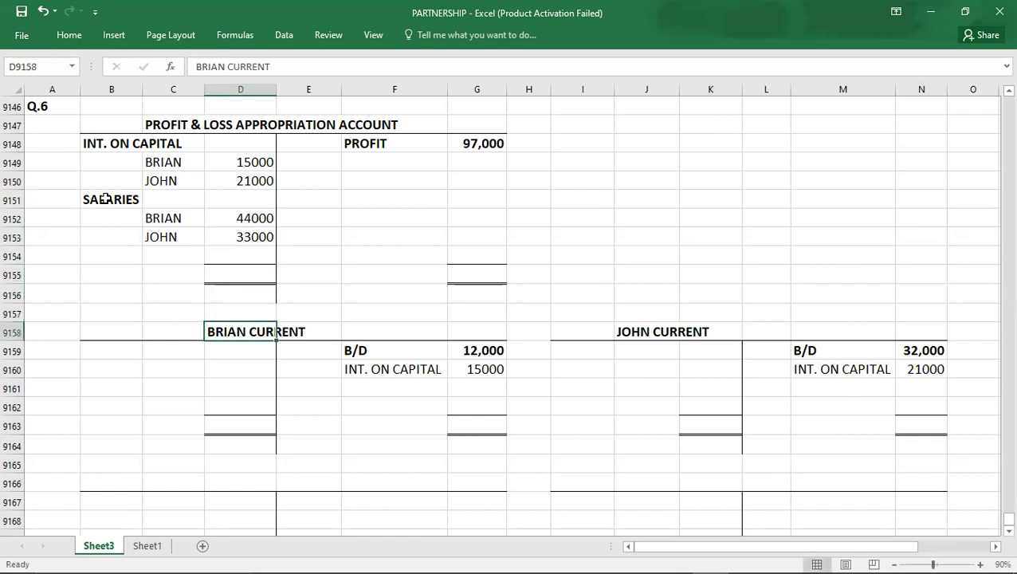
key(Right)
key(Right)
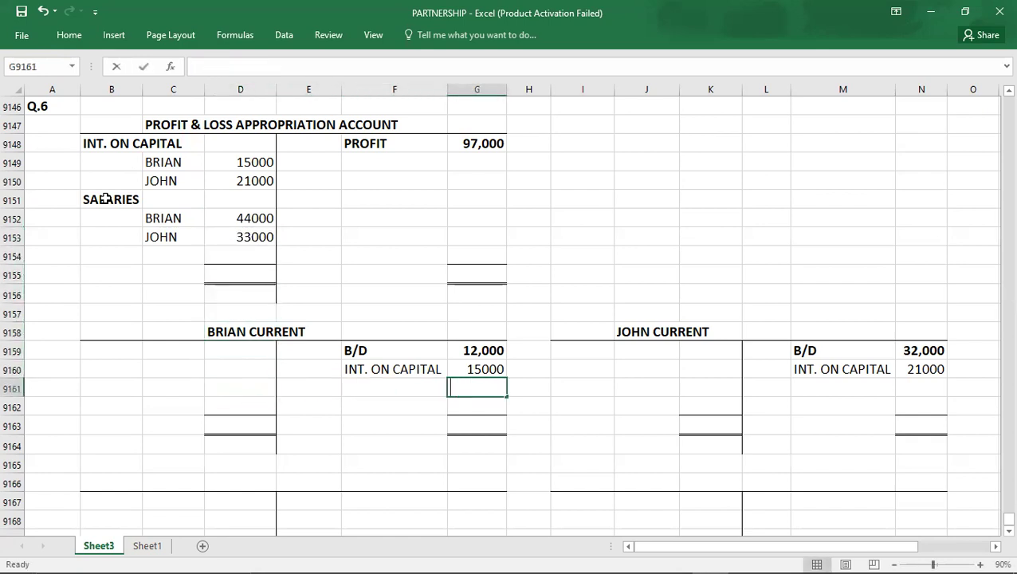
text(44000)
- Enter 44000 in N9161 on the credit side of the second partner's current account
key(Right)
key(Right)
key(Right)
key(Right)
key(Right)
key(Right)
key(Right)
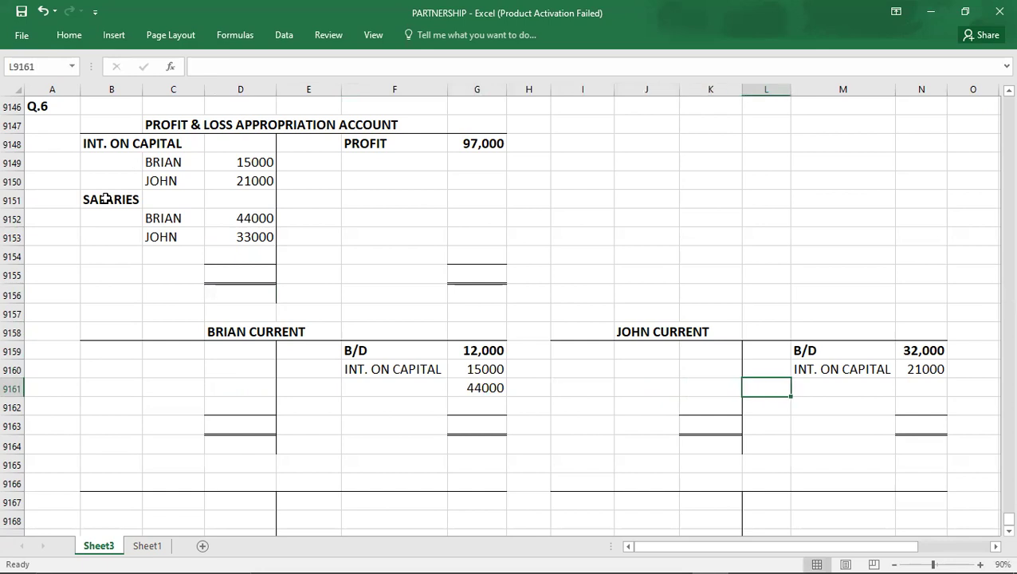
text(44000)
key(Return)
- Label the amount in the first partner's current account as SALARY in F9161
key(Left)
key(Left)
key(Left)
key(Left)
key(Left)
key(Left)
key(Left)
key(Left)
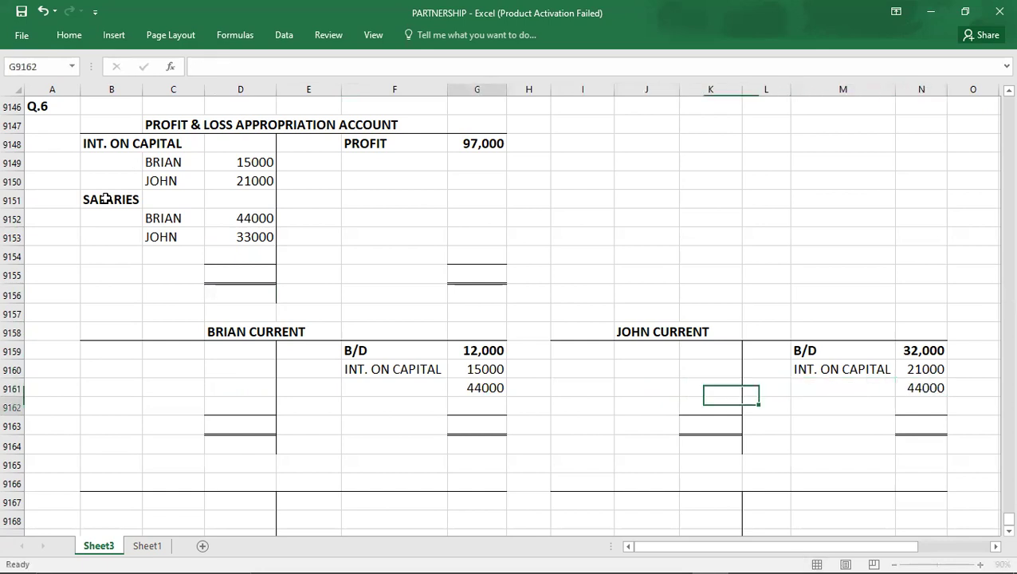
text(SALA)
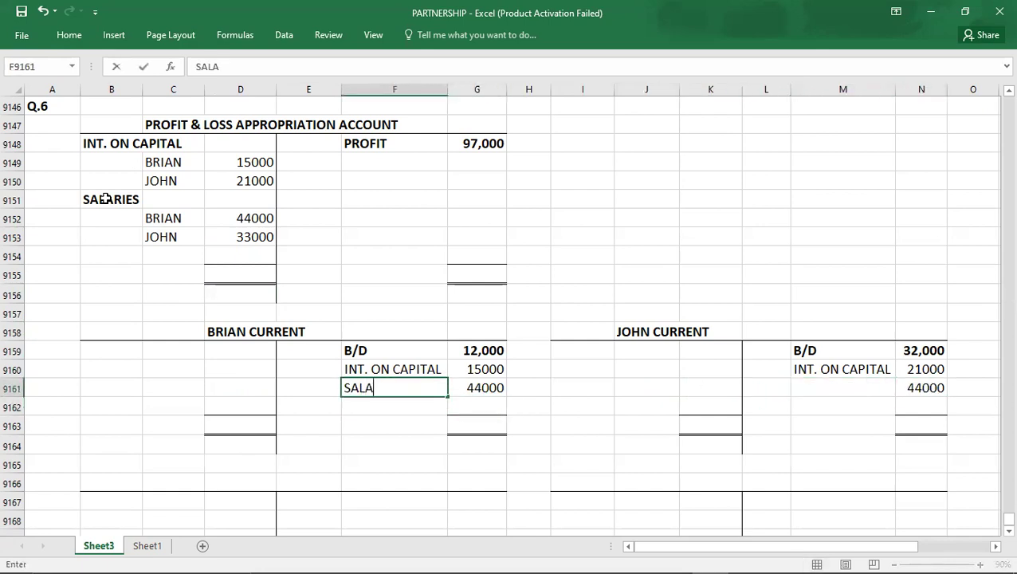
text(RY)
- Label the amount in the second partner's current account as SALARY in M9161
key(Right)
key(Right)
key(Right)
key(Right)
key(Right)
key(Right)
key(Right)
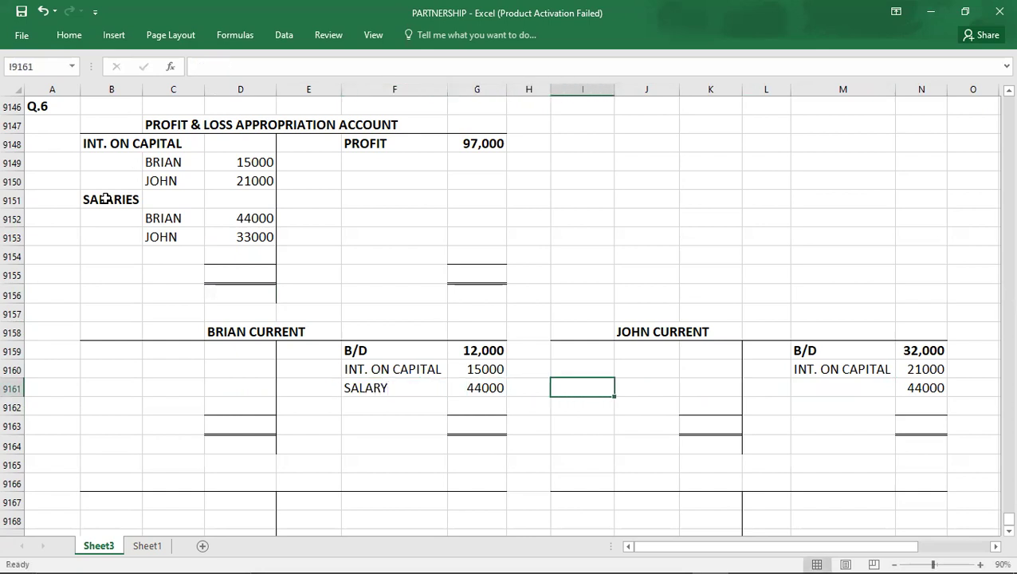
text(SALARY)
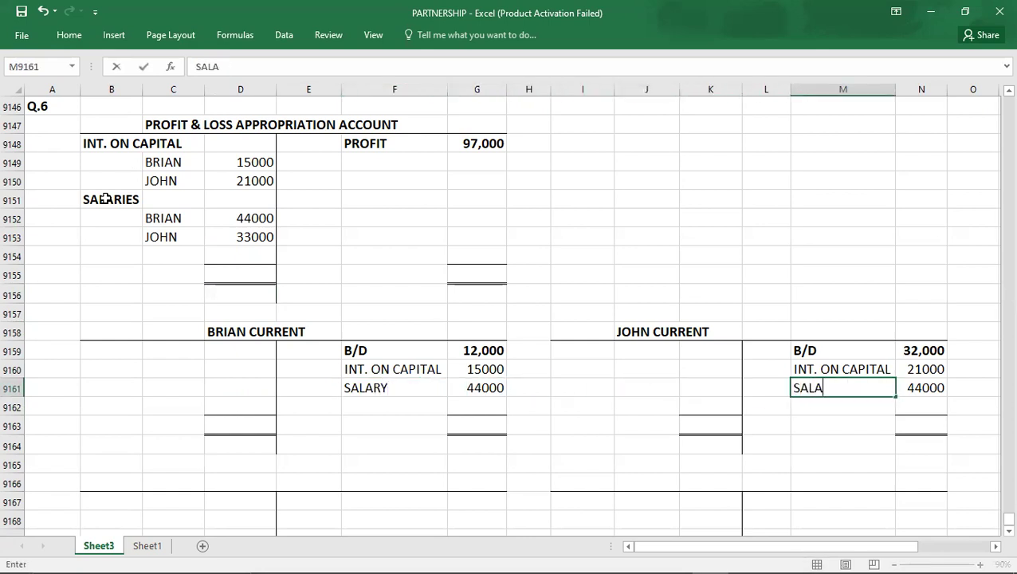
key(Return)
- Review the profit sharing ratio given for Q.6 in the partnership PDF and return to the workbook
key(Left)
key(Left)
key(Left)
key(Left)
key(Left)
key(Left)
key(Left)
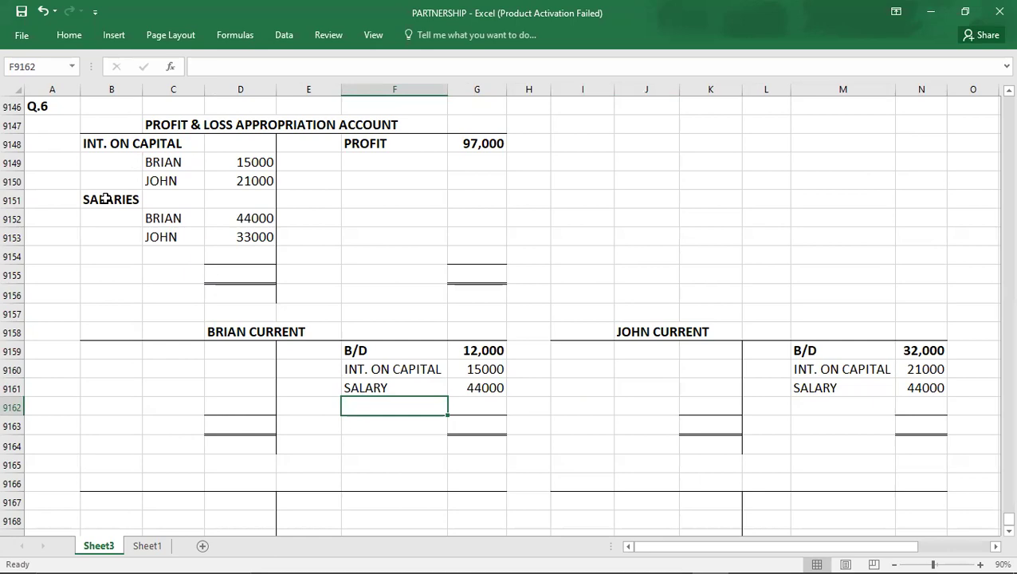
key(alt+Tab)
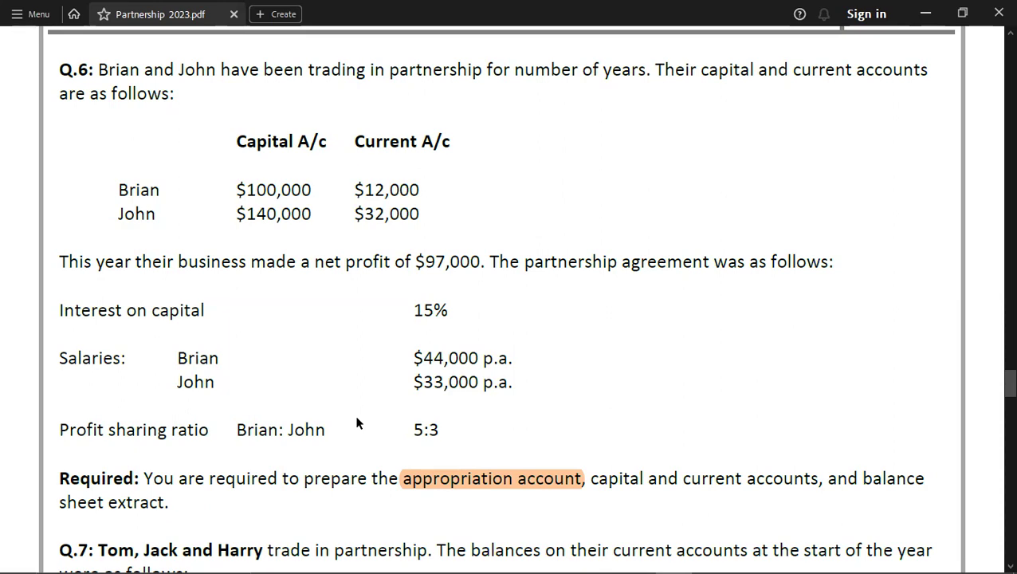
key(alt+Tab)
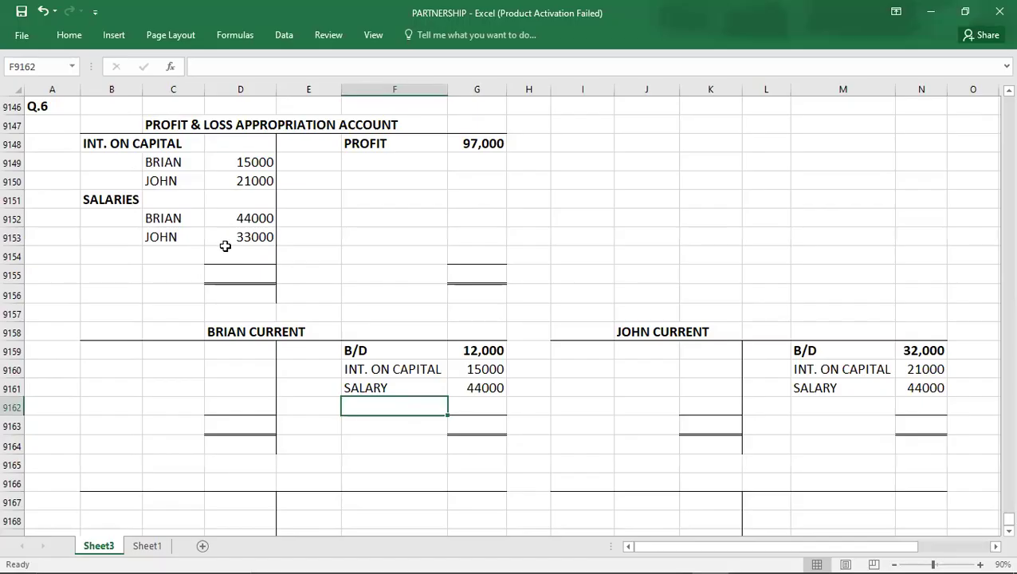
- Insert two entire rows, at rows 9154 and 9155, below the salaries in the appropriation account
click(56, 257)
right_click(56, 258)
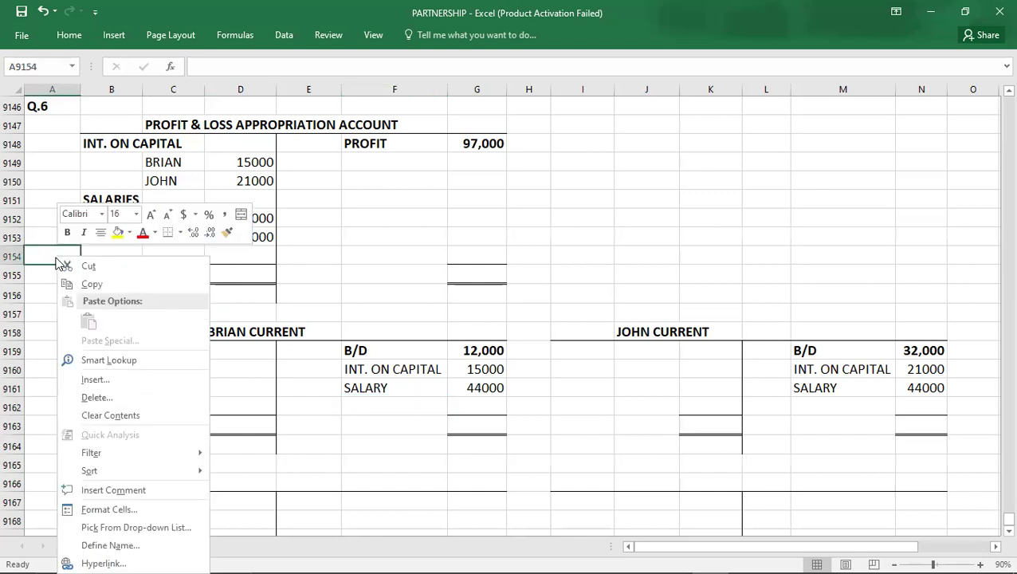
click(92, 382)
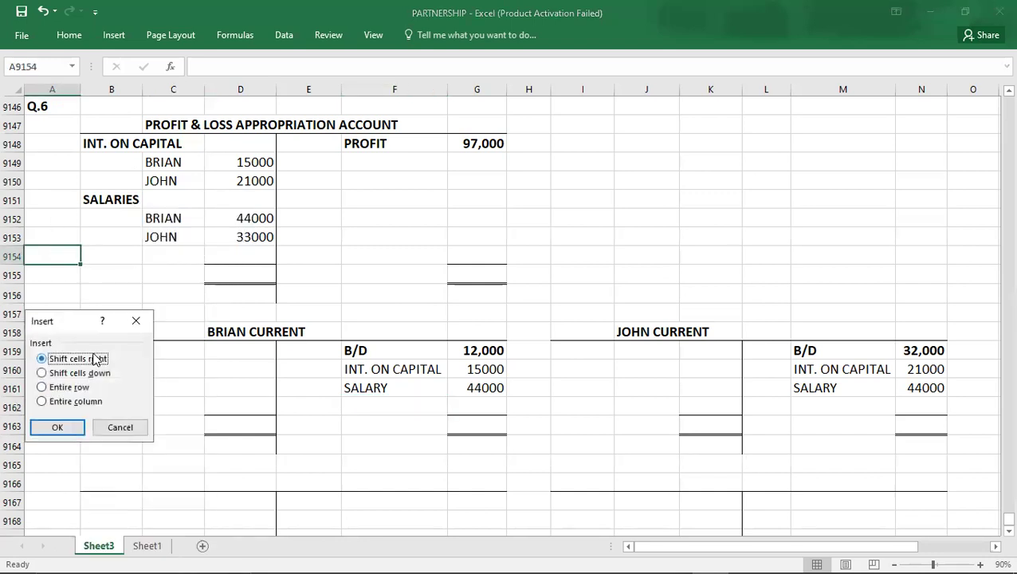
click(55, 388)
click(54, 428)
right_click(68, 275)
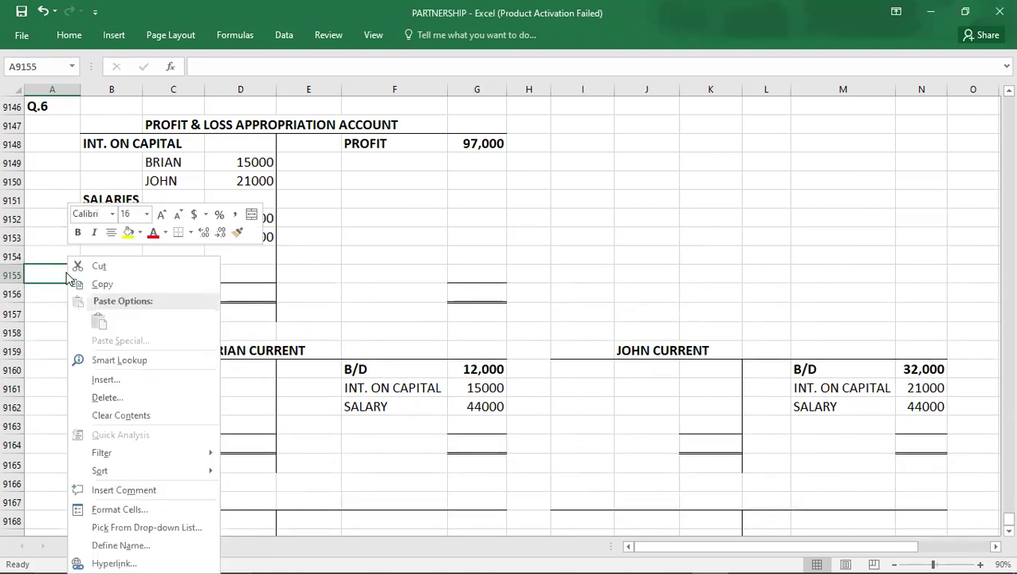
click(101, 380)
click(79, 377)
click(70, 418)
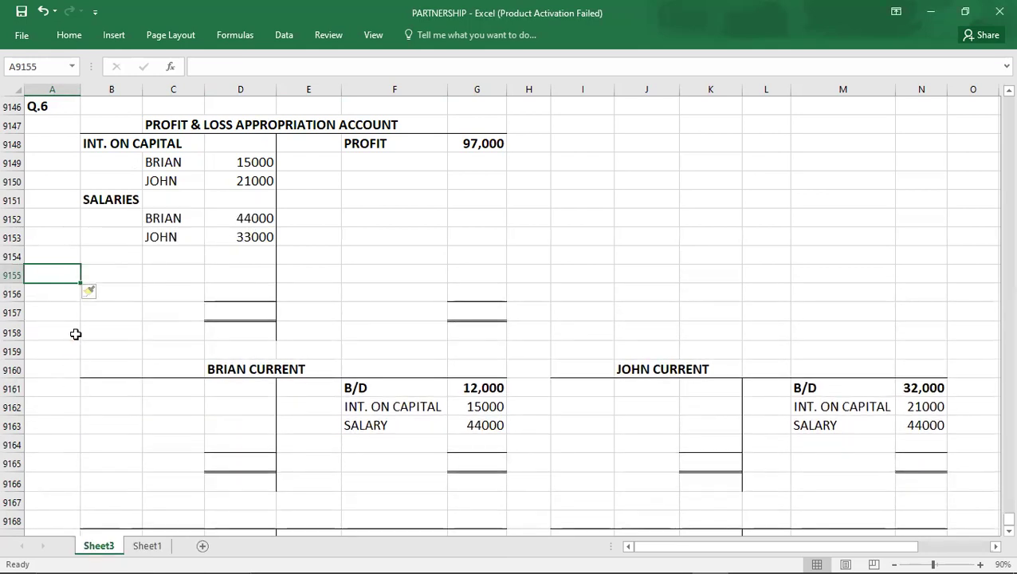
click(228, 219)
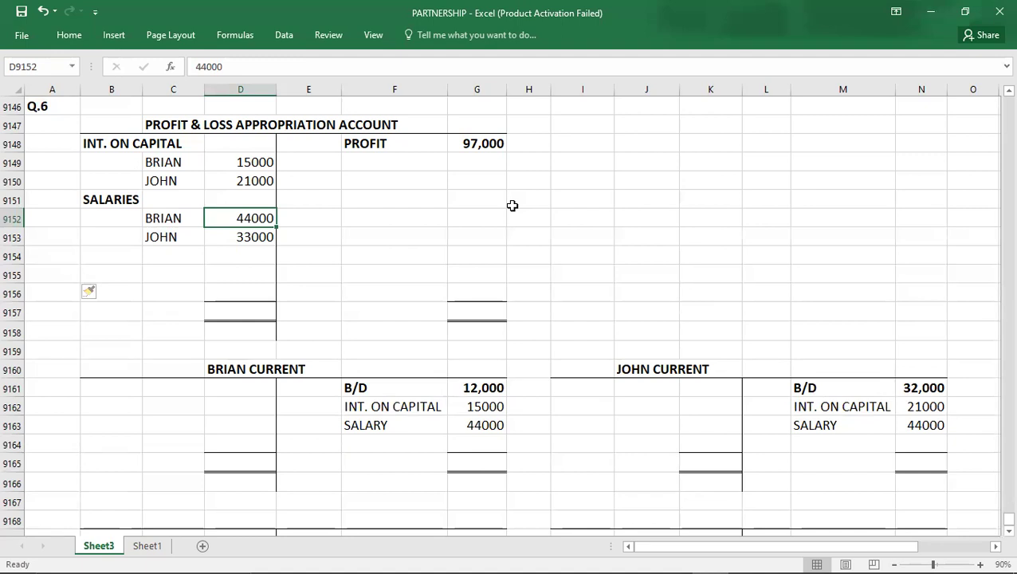
- Change the two partners' salaries in the appropriation account to 4000 in D9152 and 3000 in D9153
text(4000)
key(Return)
text(3000)
key(Return)
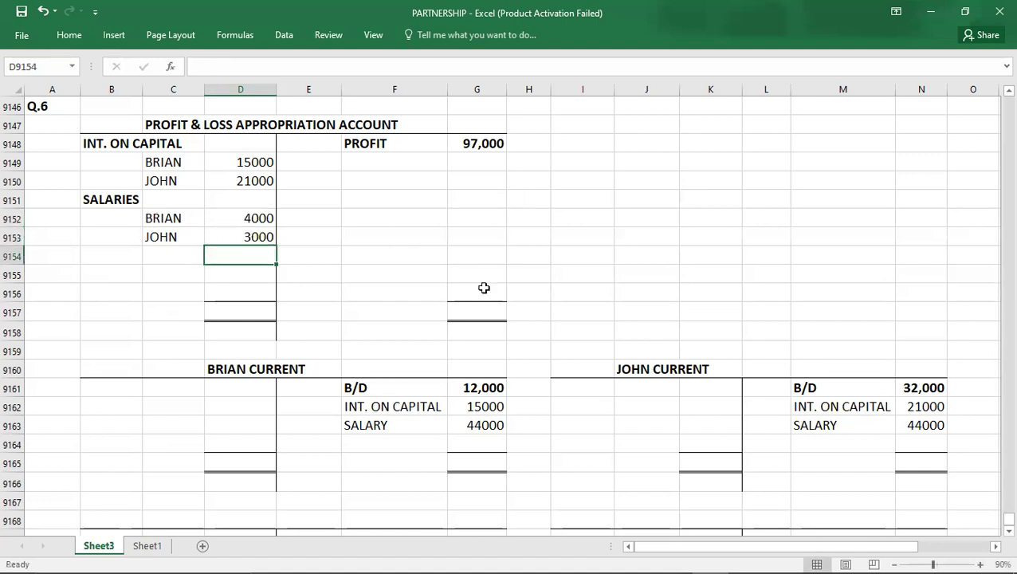
- Set the salary in the first partner's current account, cell G9163, to 4000
click(493, 425)
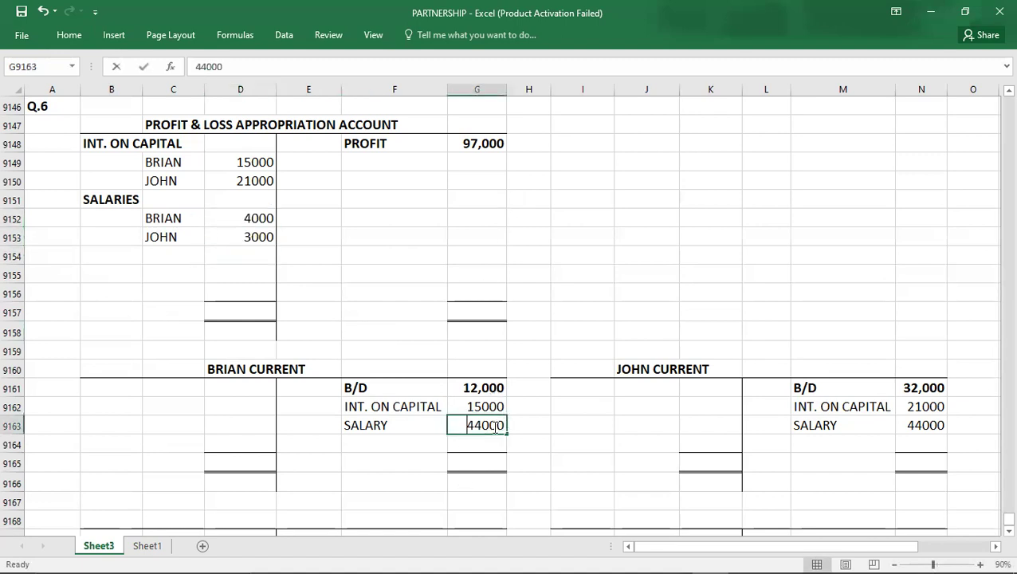
text(3)
key(BackSpace)
text(4000)
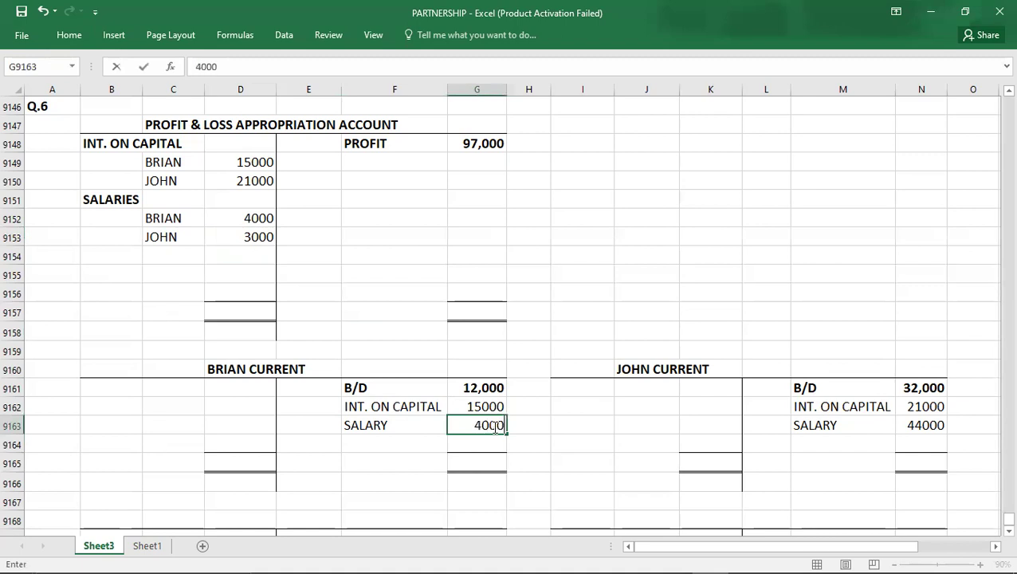
- Set the salary in the second partner's current account, cell N9163, to 3000
key(Right)
key(Right)
key(Right)
key(Right)
key(Right)
key(Right)
key(Right)
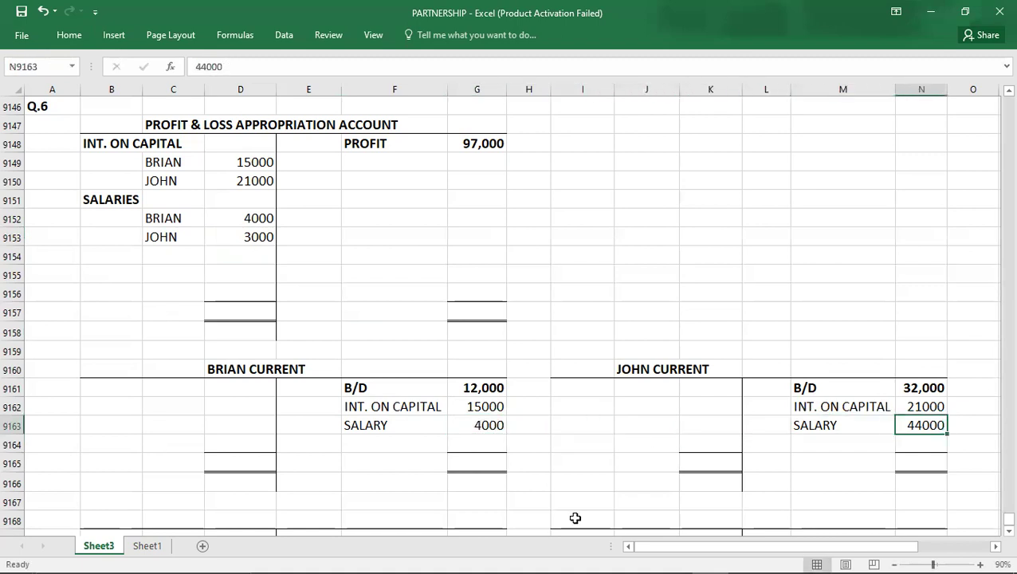
text(3000)
key(Return)
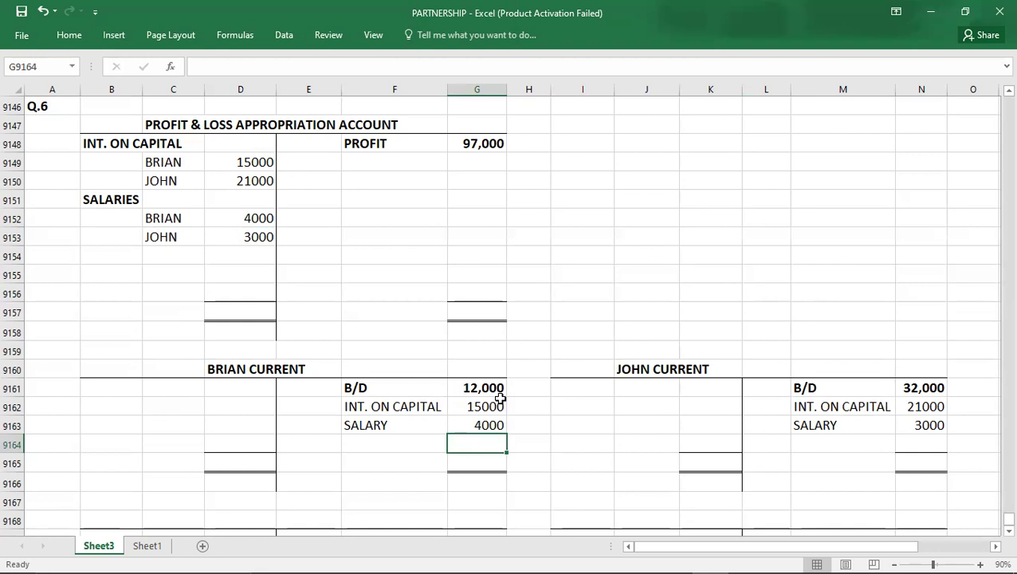
- Check the profit and the appropriated amounts, and enter 97000 as the total on both sides of the appropriation account, in G9157 and D9157
drag(472, 157, 467, 146)
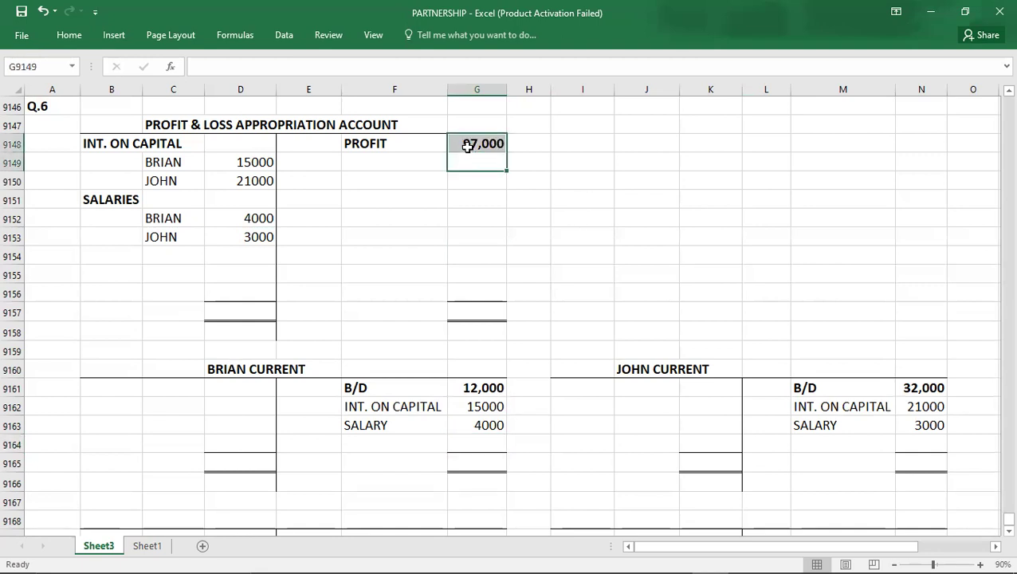
click(467, 147)
drag(220, 164, 221, 236)
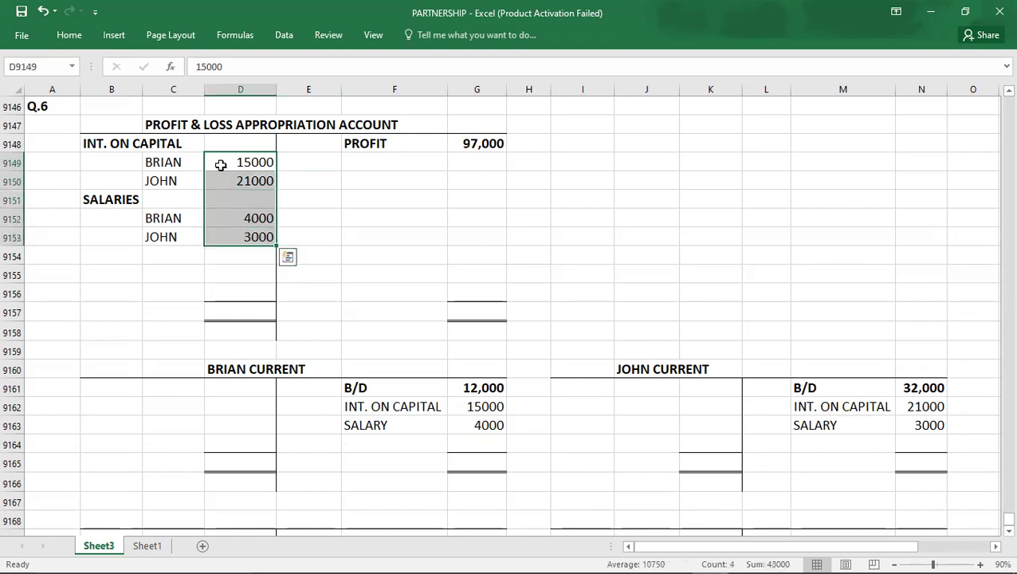
click(459, 315)
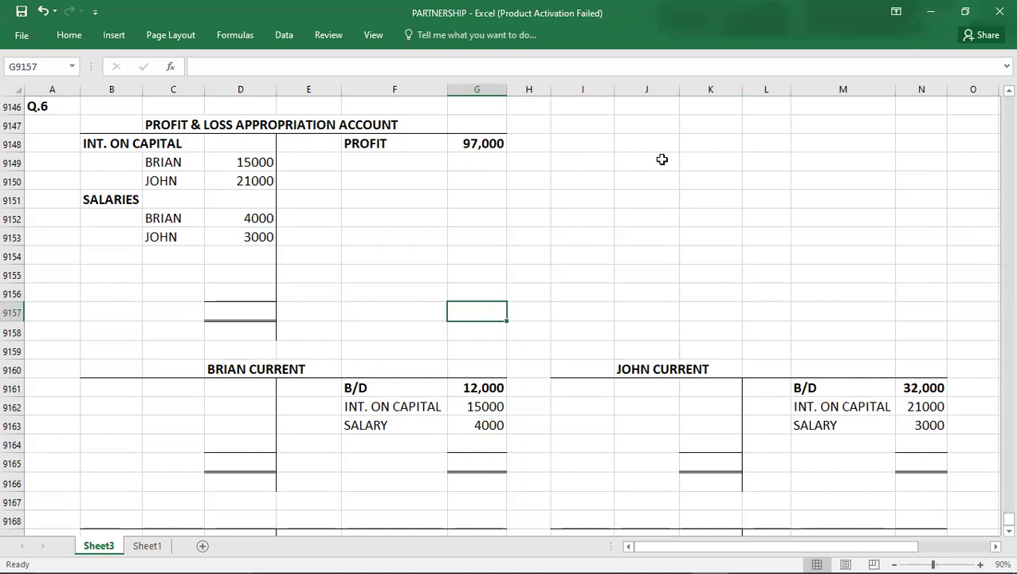
text(97000)
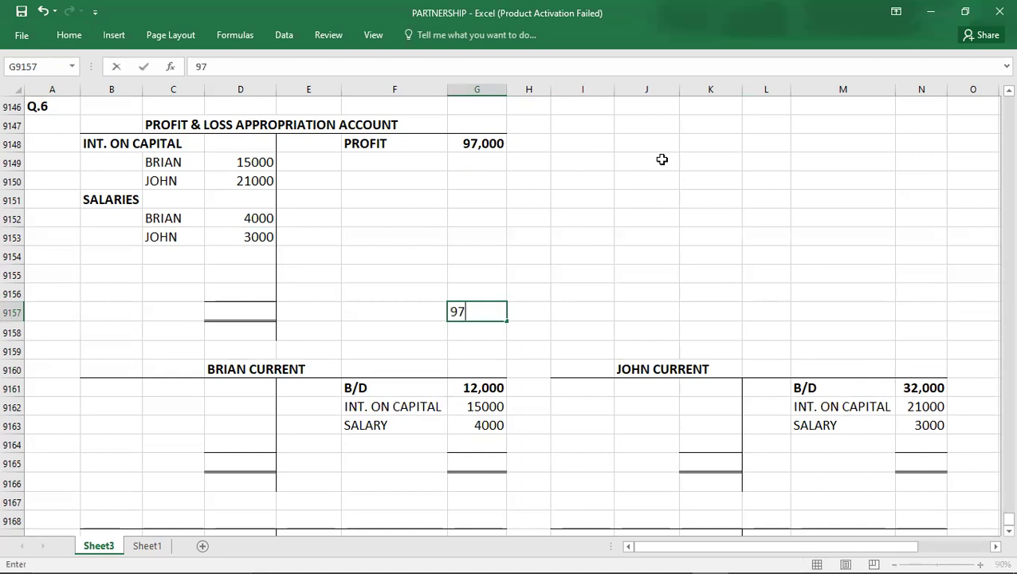
key(Left)
key(Left)
key(Left)
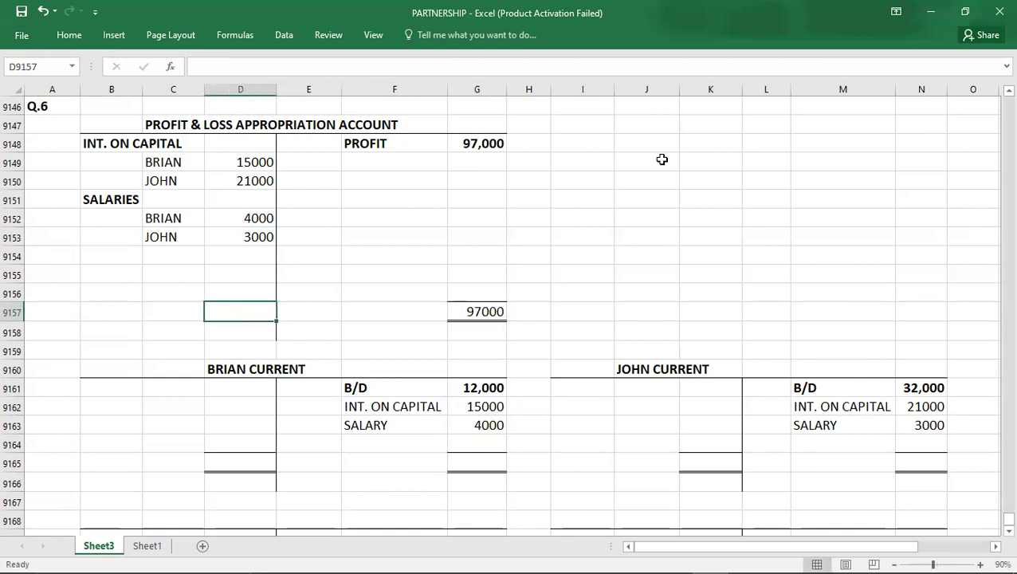
text(97000)
- Add a bold REMAINING PROFIT heading in B9154, below the salaries in the appropriation account
key(Up)
key(Up)
key(Up)
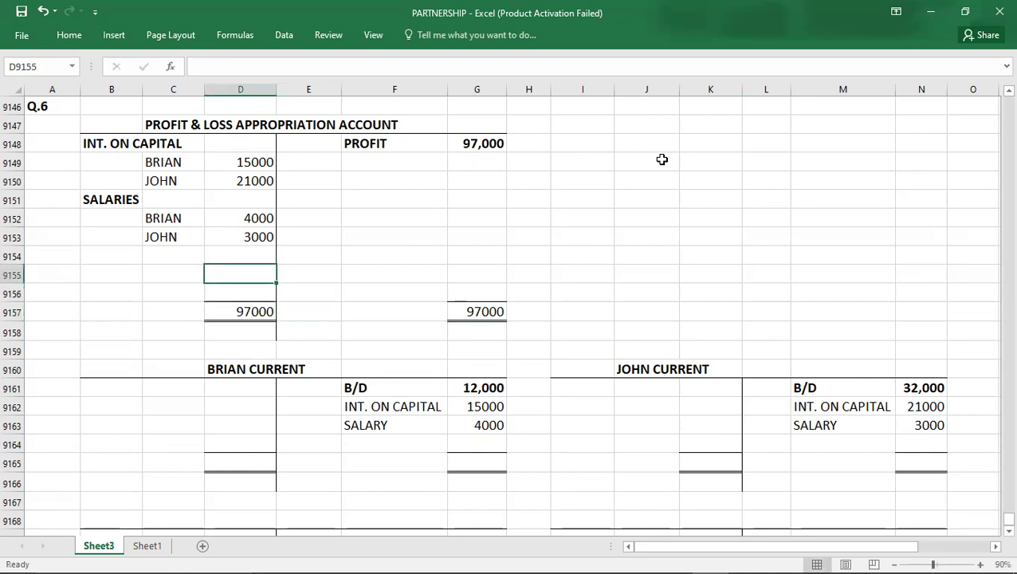
key(Left)
key(Left)
text(REMA)
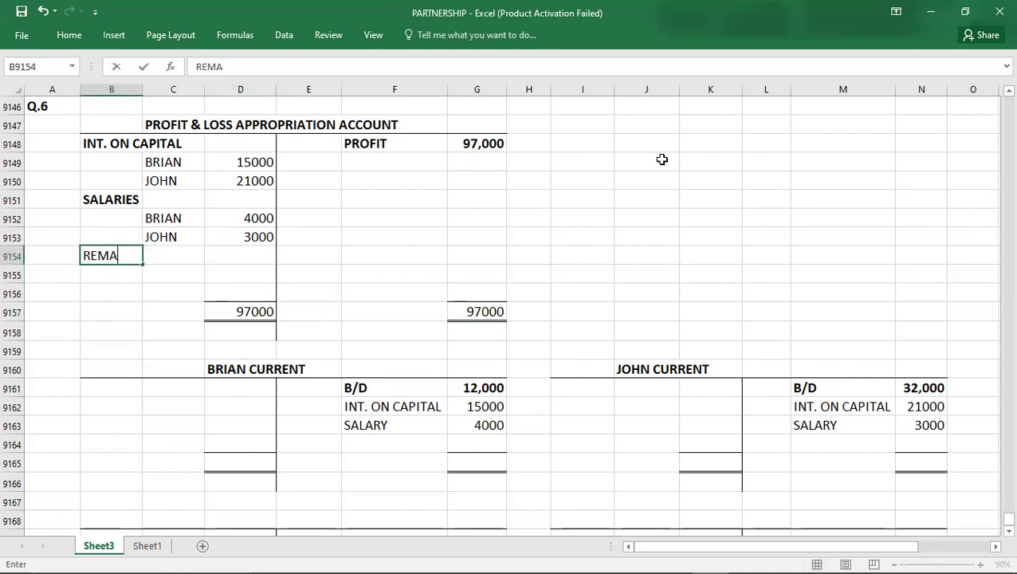
text(INING PROFIT)
key(Return)
key(Up)
key(ctrl+b)
- Enter 54000 beside the REMAINING PROFIT heading in D9154
key(Right)
key(Right)
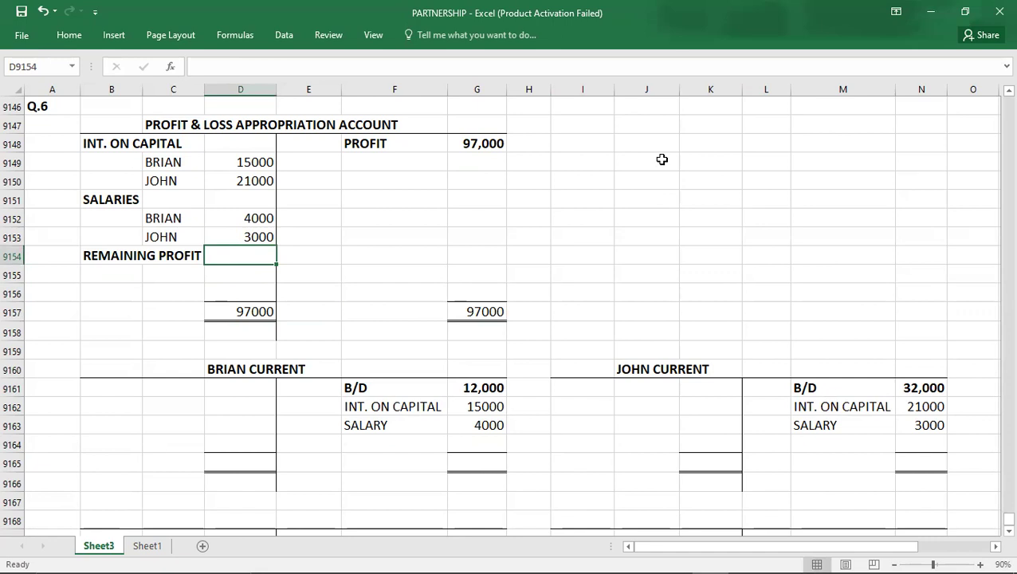
text(54000)
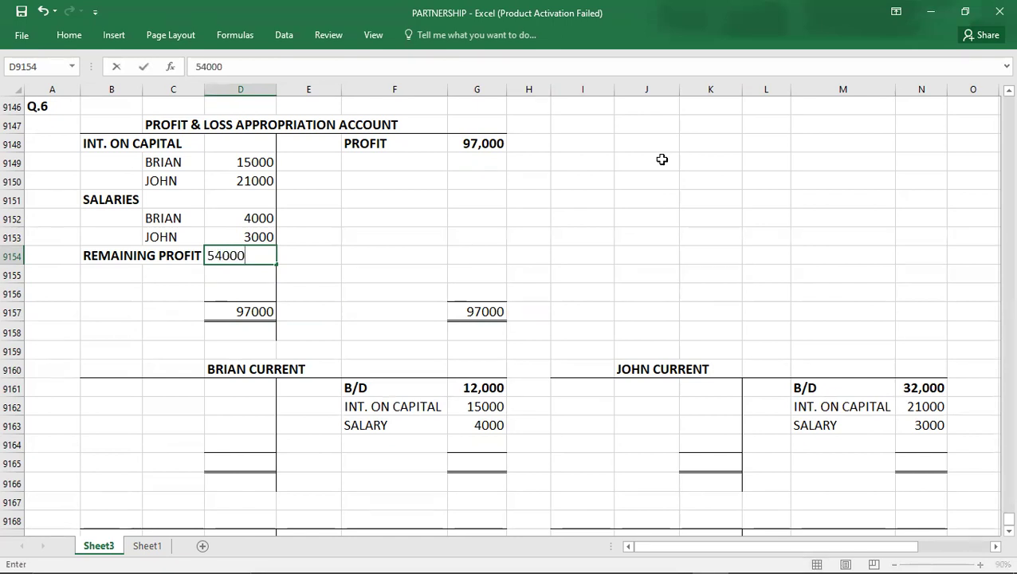
key(Return)
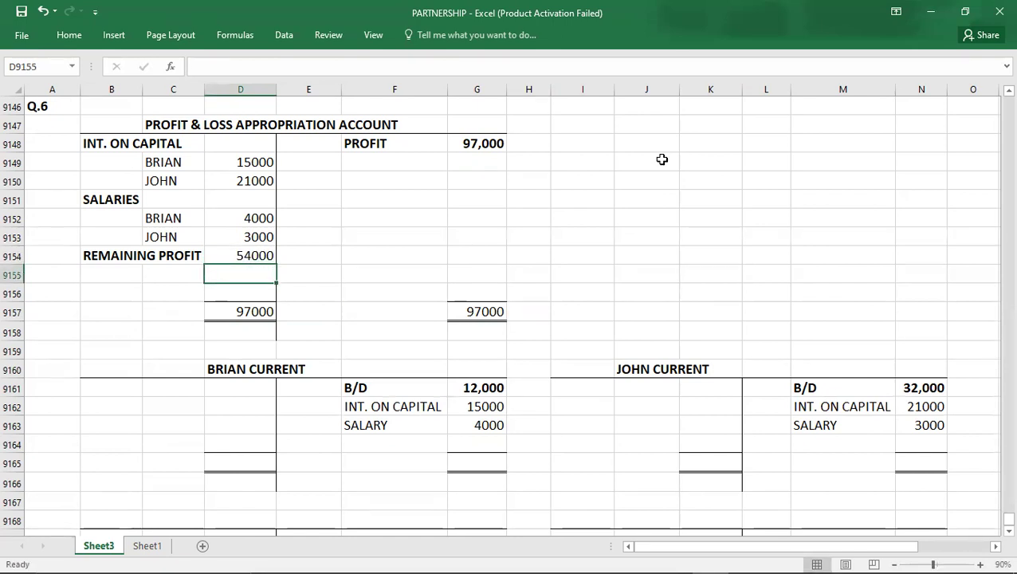
- Check the Q.6 profit sharing ratio in the partnership PDF and enter the two partners' names in C9155 and C9156 of the workbook
key(Left)
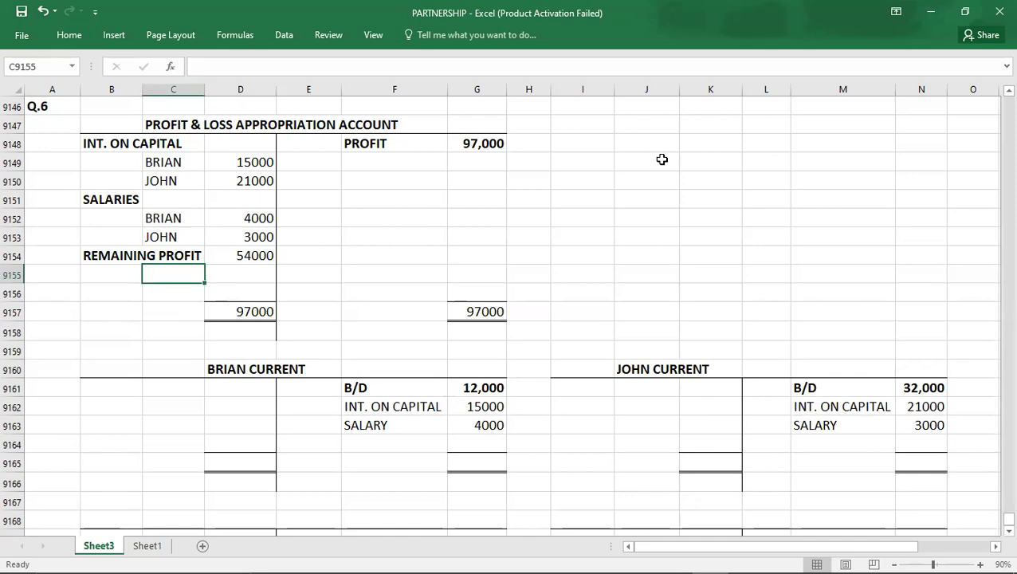
key(alt+Tab)
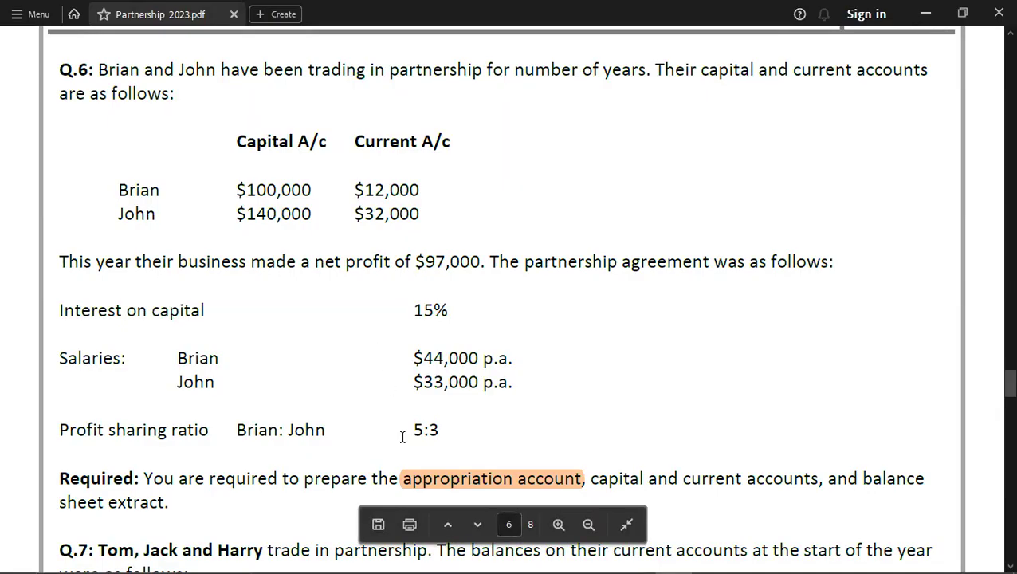
key(alt+Tab)
text(BRIAN)
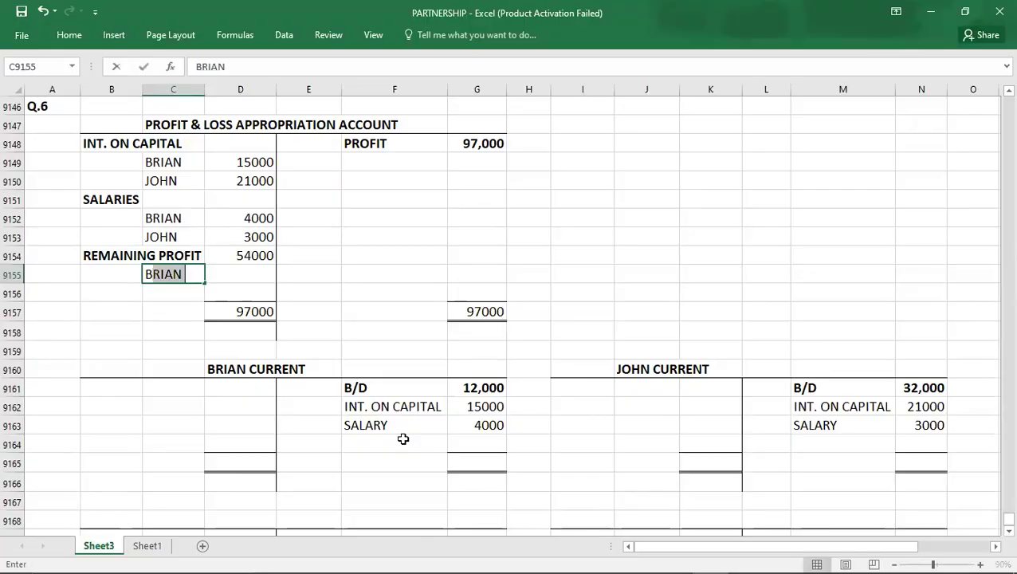
key(Return)
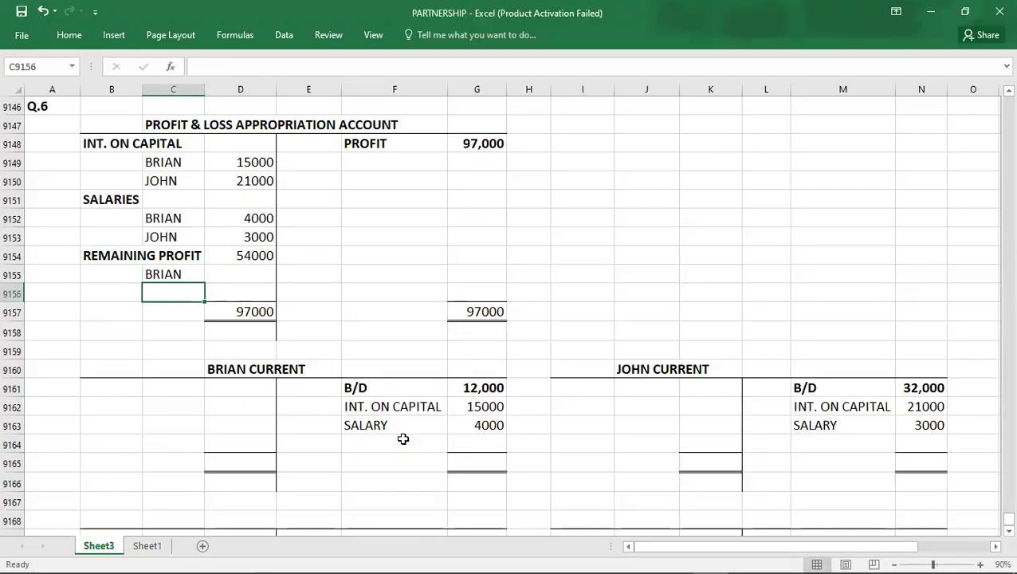
text(JOHN)
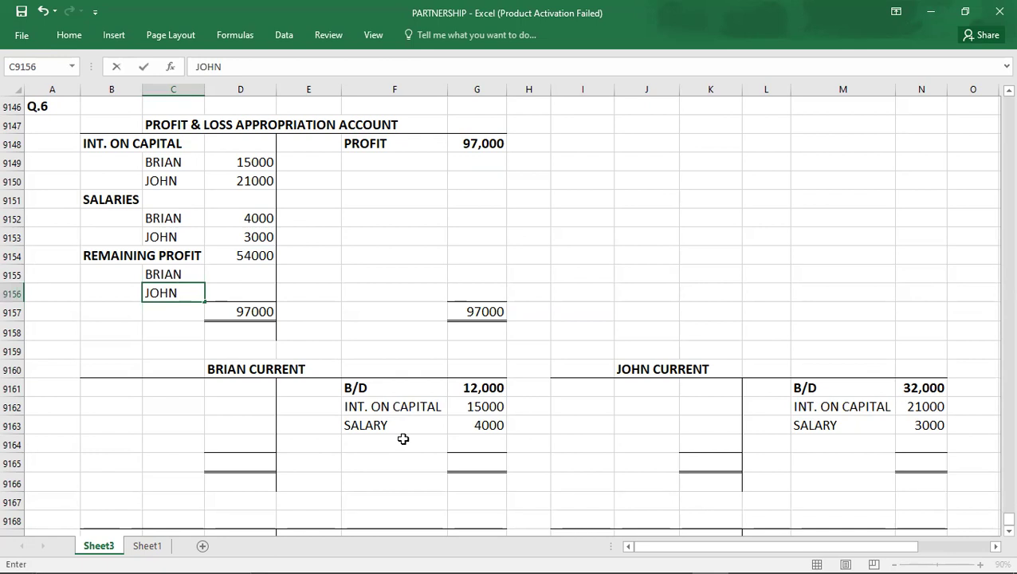
- Enter the partners' shares of remaining profit in the appropriation account: 33750 in D9155 and 20250 in D9156
key(Up)
key(Right)
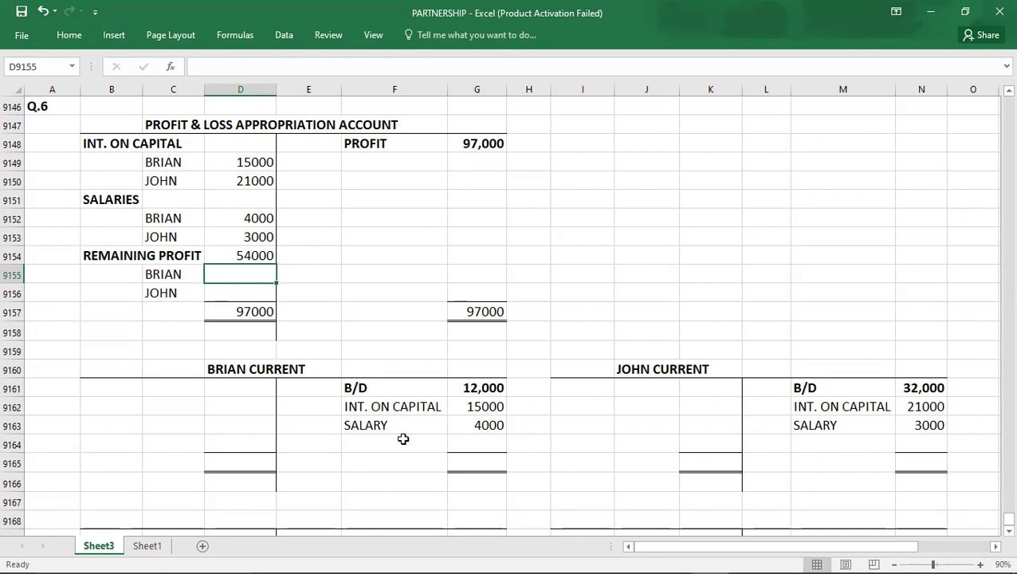
text(33)
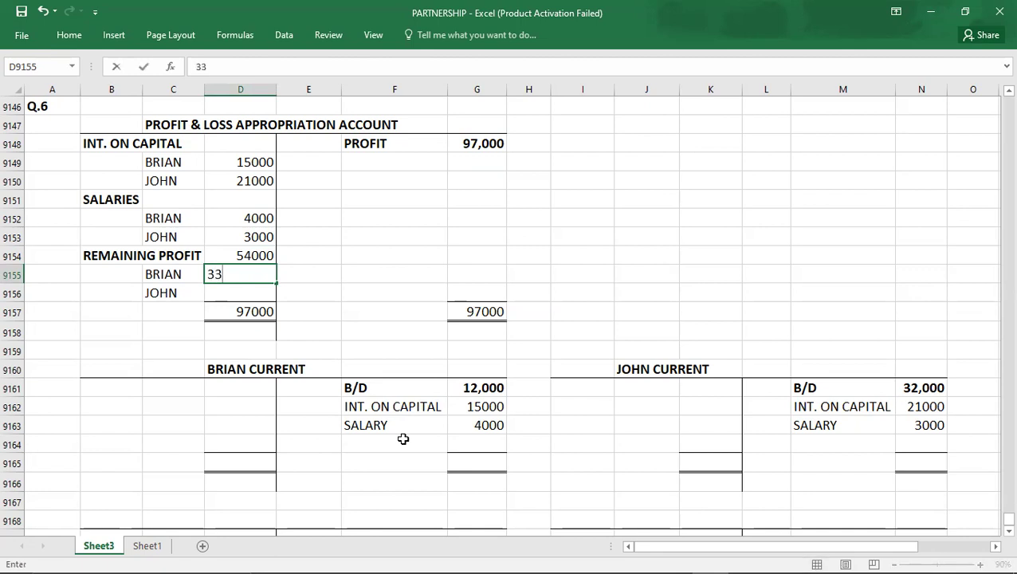
text(750)
key(Return)
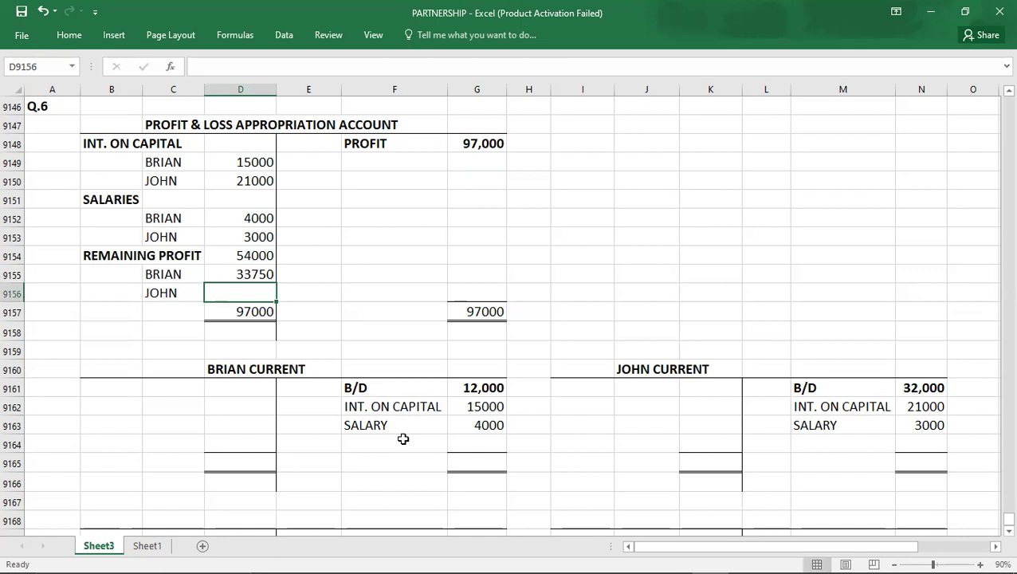
text(20250)
- Clear the amount beside the REMAINING PROFIT heading in D9154
key(Up)
key(Up)
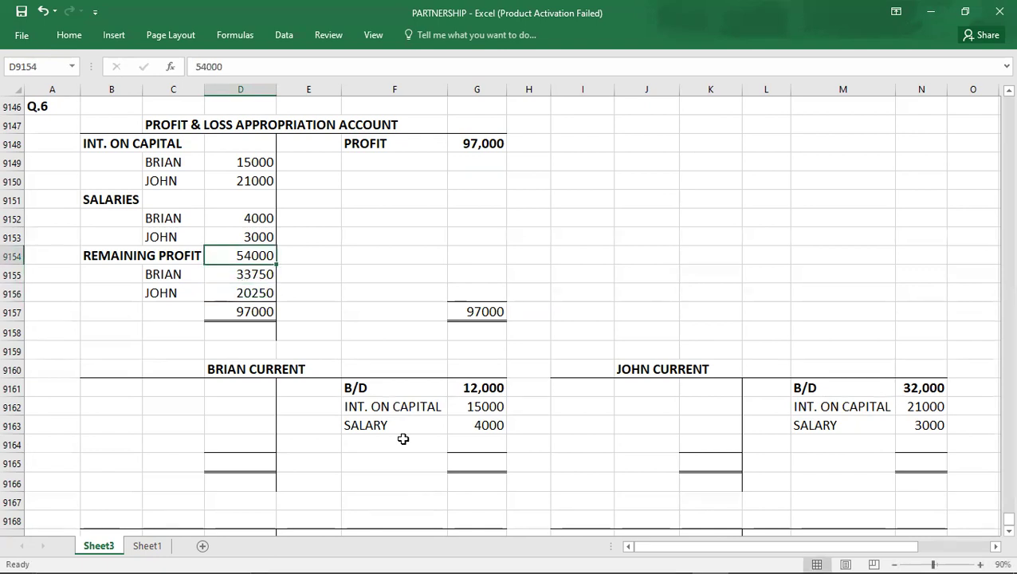
key(Delete)
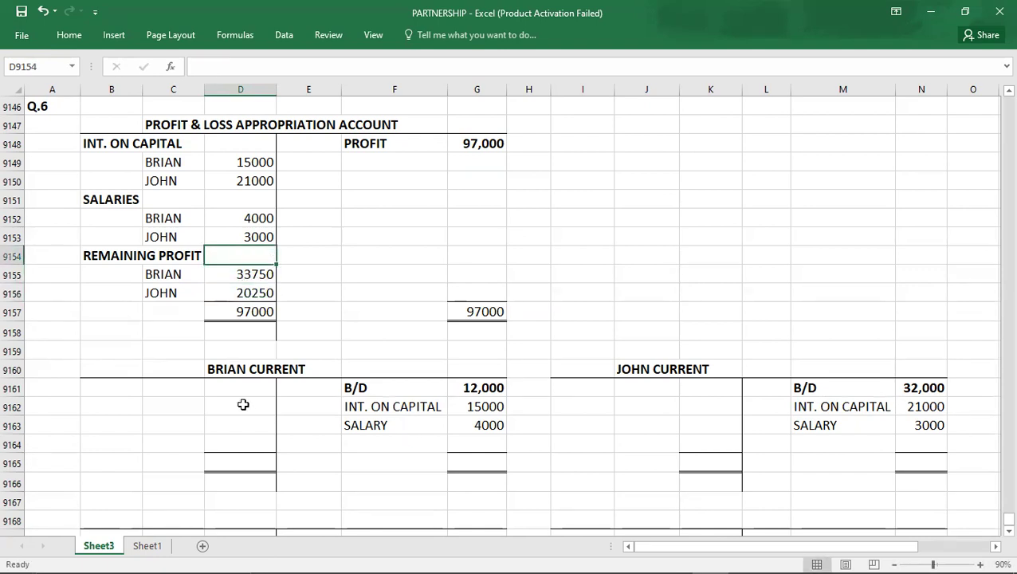
- Post the profit shares to the credit side of the current accounts: 33750 in G9164 and 20250 in N9164
click(488, 446)
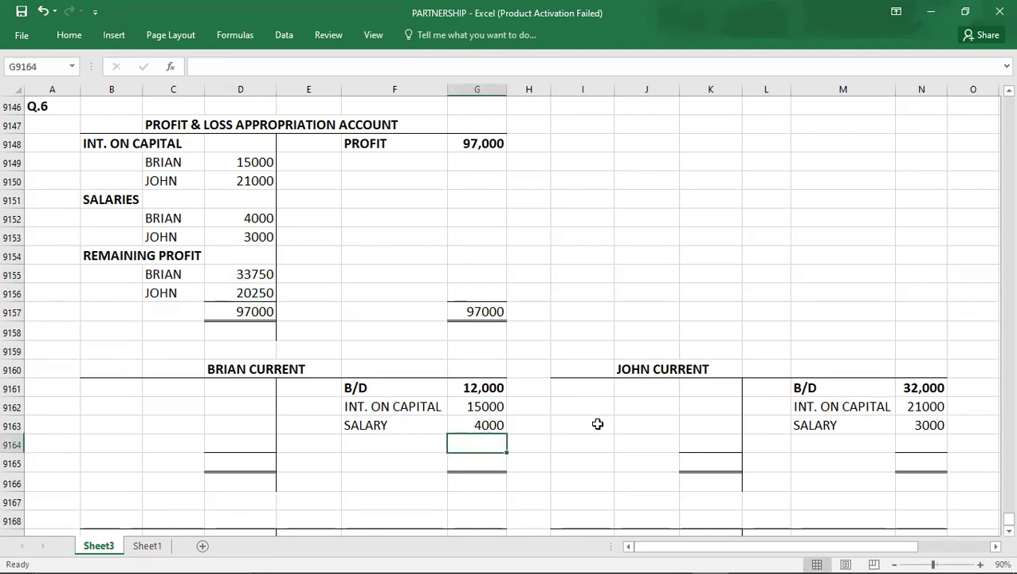
text(33750)
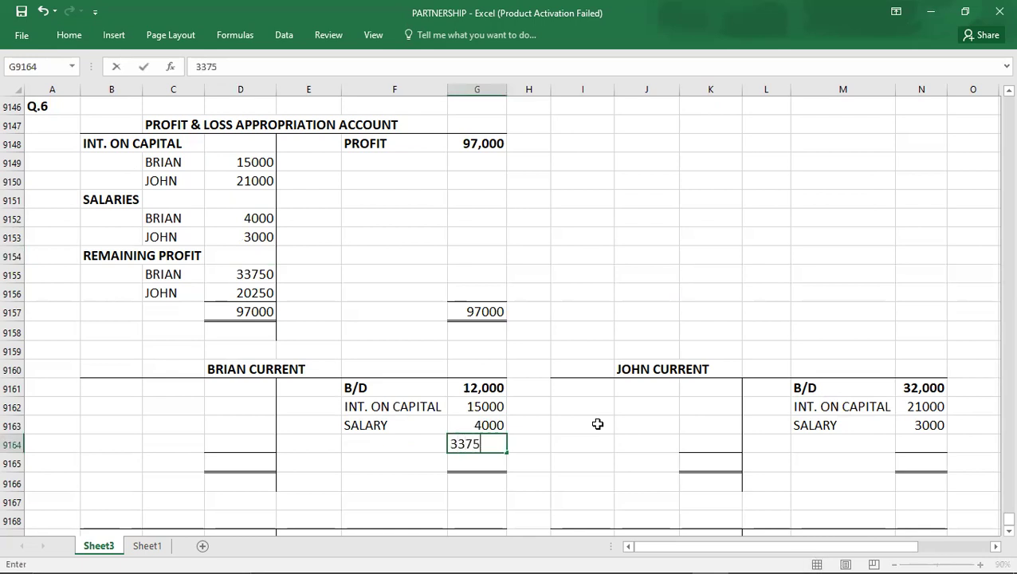
key(Right)
key(Right)
key(Right)
key(Right)
key(Right)
key(Right)
key(Right)
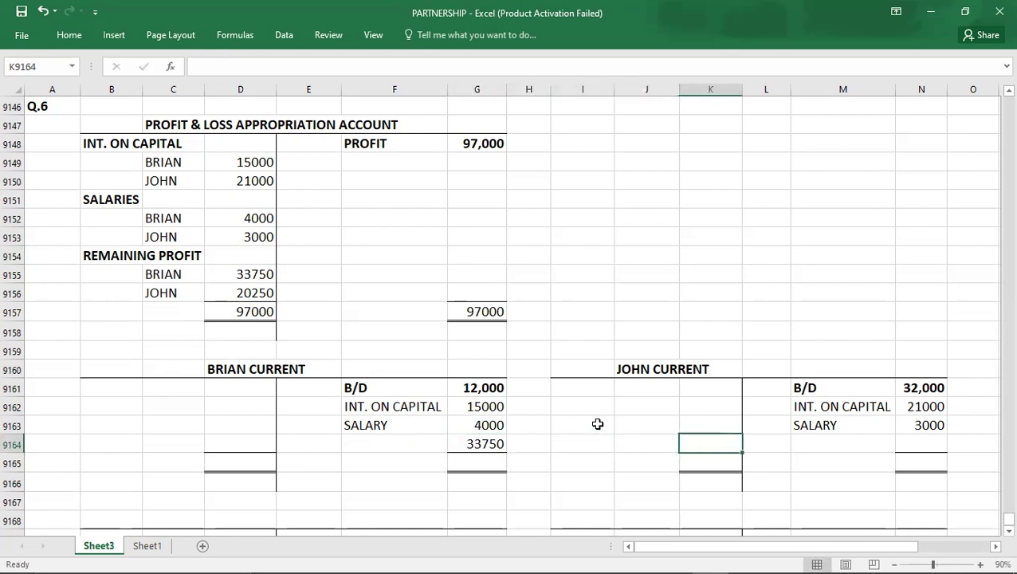
text(20250)
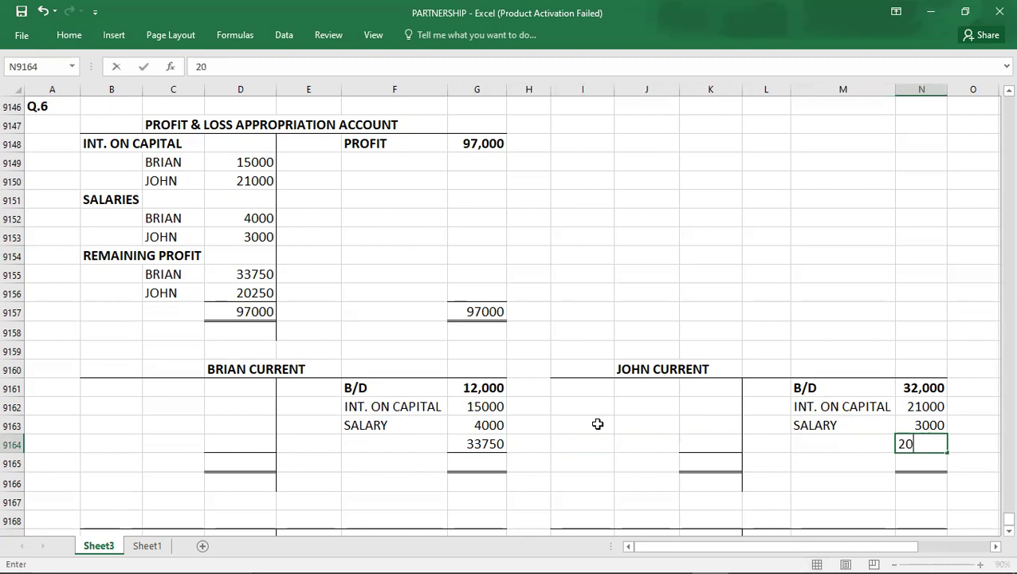
- Label the profit share in the first partner's current account as REMAINING PROFIT in F9164
key(Left)
key(Left)
key(Left)
key(Left)
key(Left)
key(Left)
key(Left)
key(Left)
key(Left)
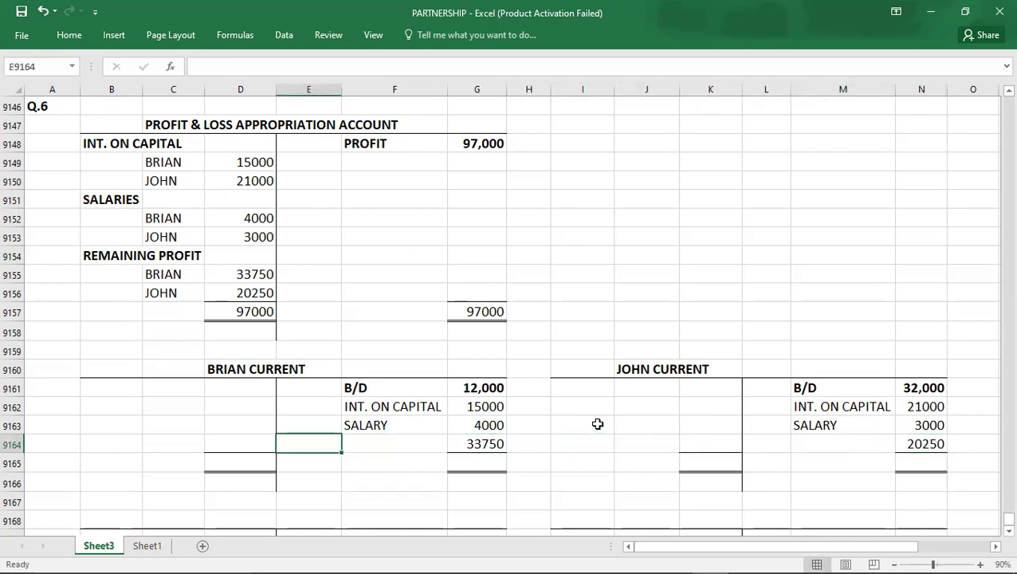
key(Right)
text(REMAINING P)
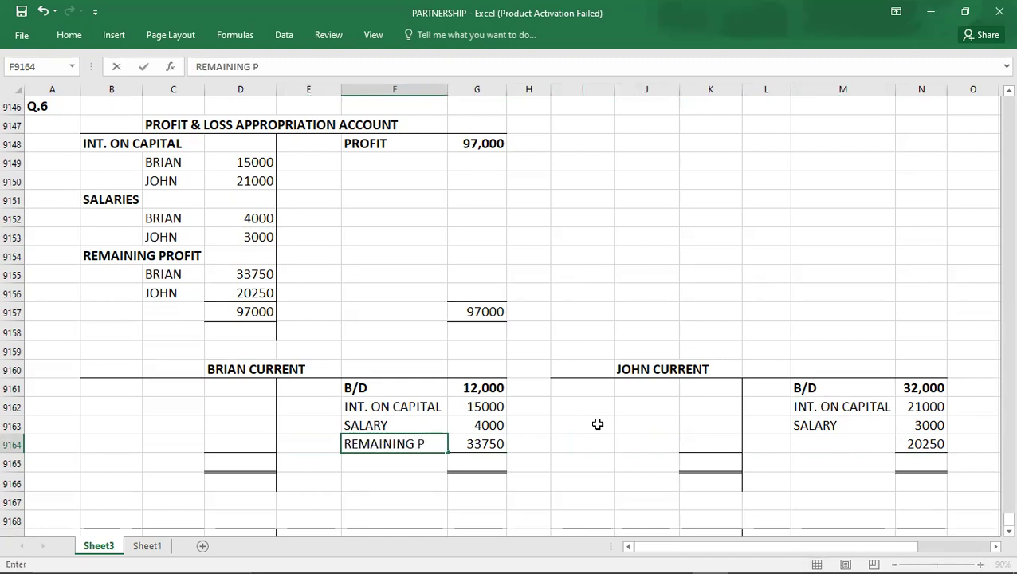
text(ROFIT)
- Label the profit share in the second partner's current account as REMAINING PROFIT in M9164
key(Right)
key(Right)
key(Right)
key(Right)
key(Right)
key(Right)
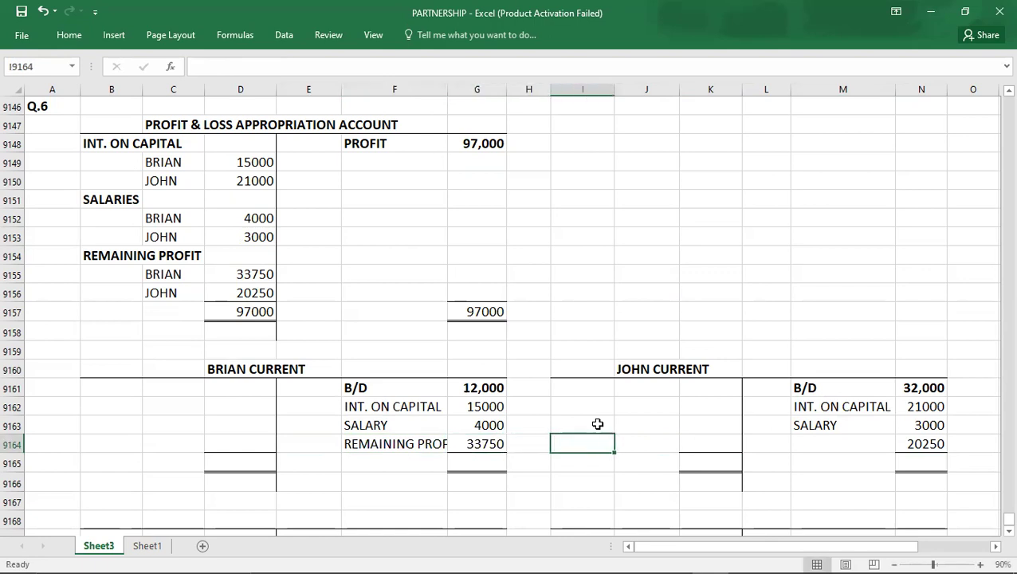
key(Right)
text(REMA)
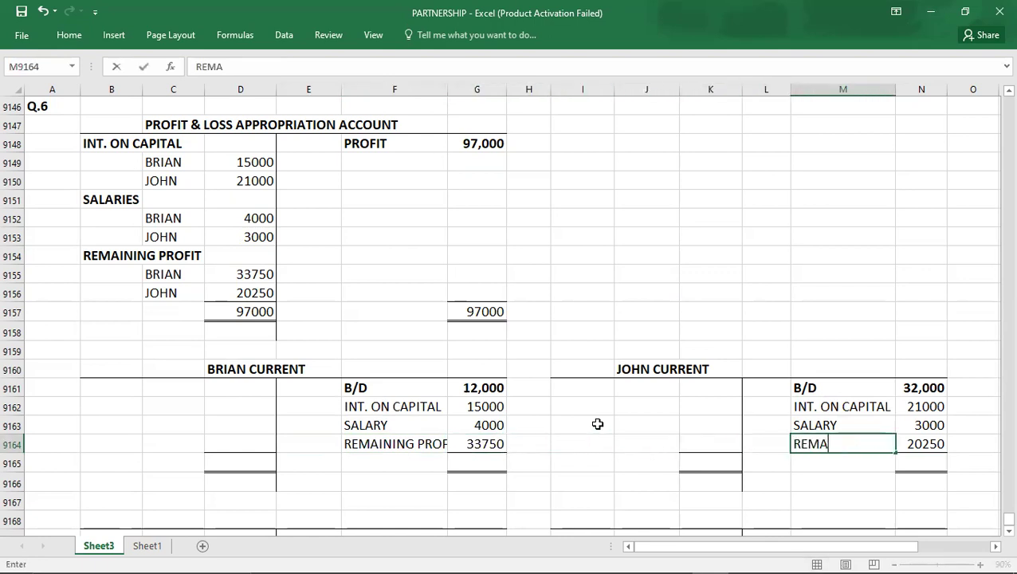
text(INING)
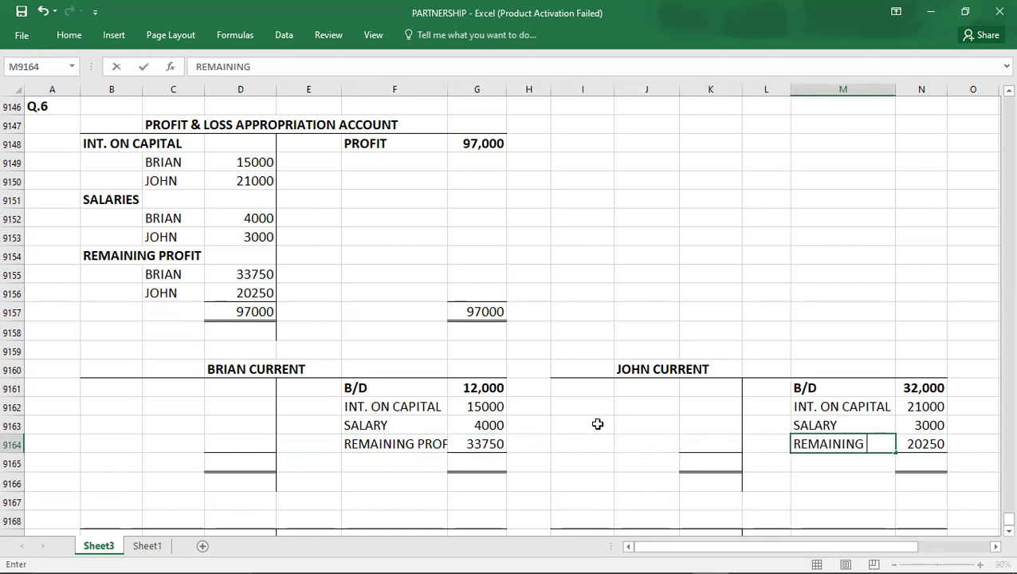
text( PROFIT)
key(Return)
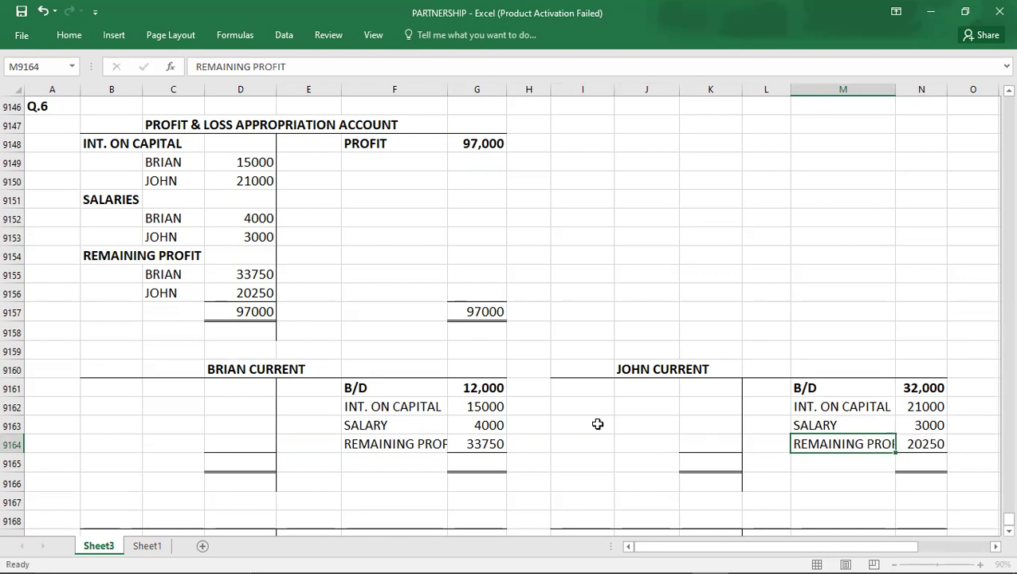
click(577, 343)
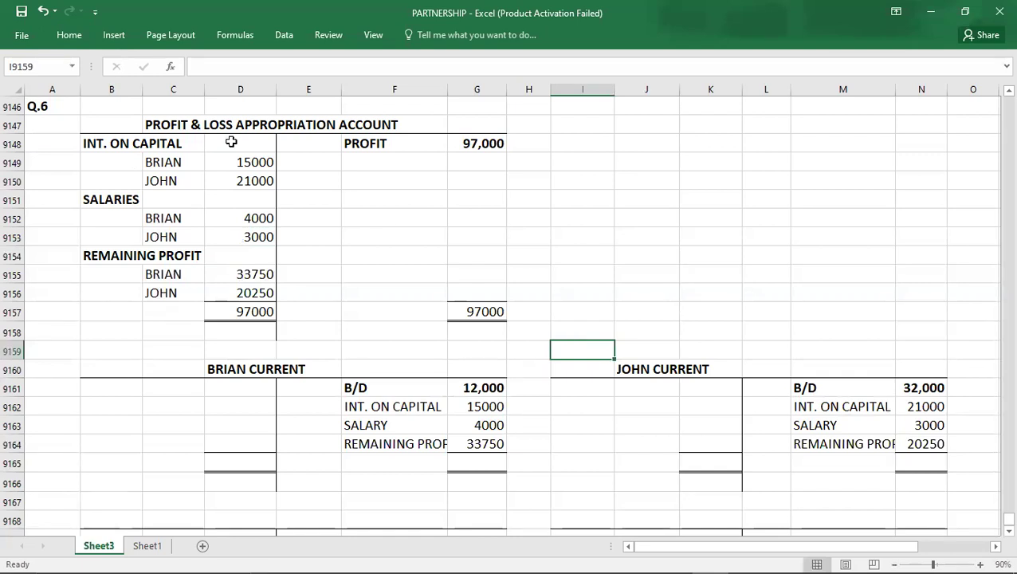
click(231, 141)
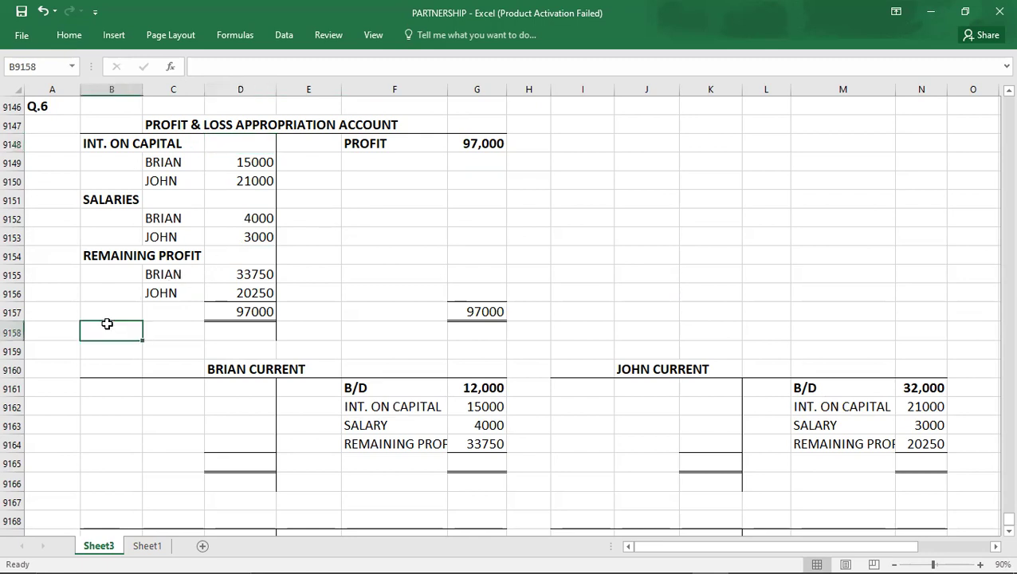
- Add up the credit entries of the first partner's current account and enter the total 64750 in G9165 and D9165
key(Down)
key(Down)
key(Down)
key(Down)
key(Down)
key(Down)
key(Down)
key(Down)
key(Down)
key(Down)
key(Down)
key(Down)
key(Down)
key(Down)
key(Down)
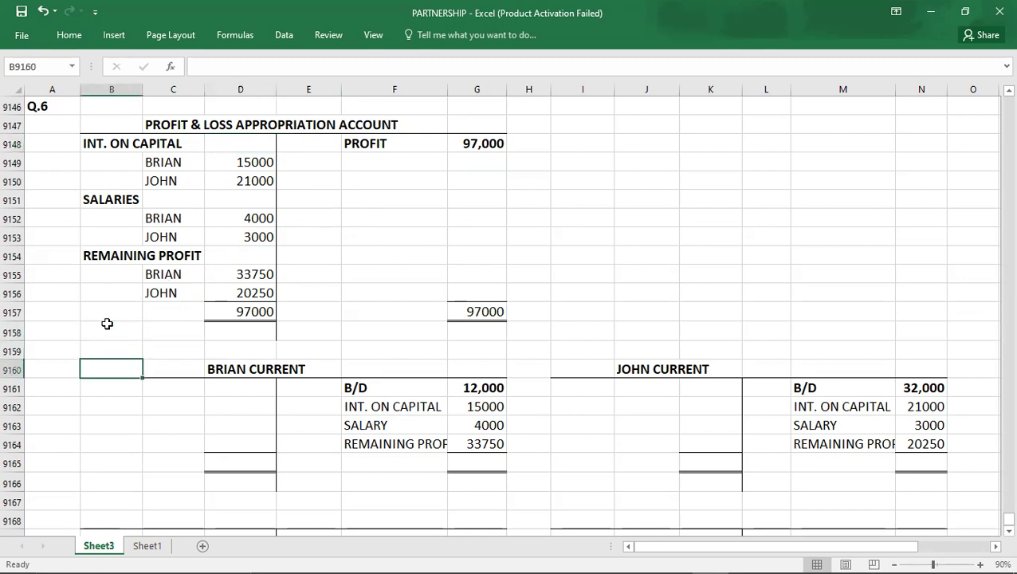
click(483, 313)
drag(483, 294, 493, 313)
key(shift+Down)
key(shift+Down)
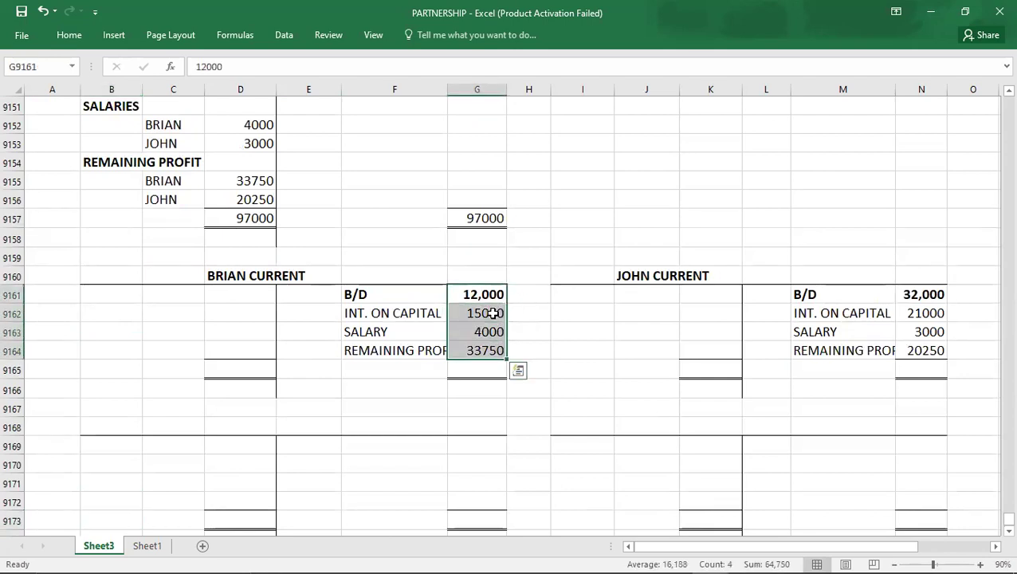
key(Down)
key(Down)
key(Down)
key(Down)
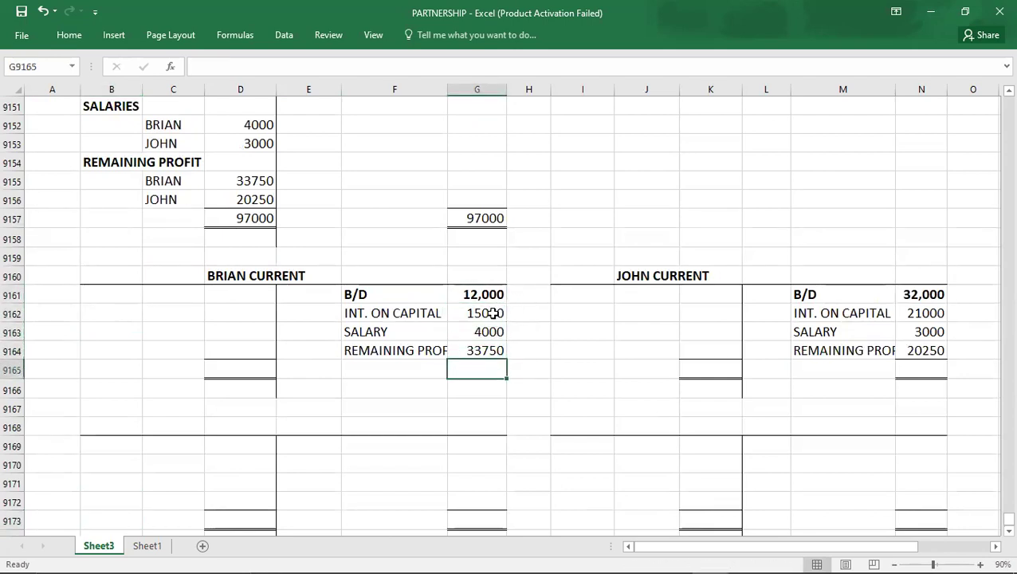
text(64750)
key(Left)
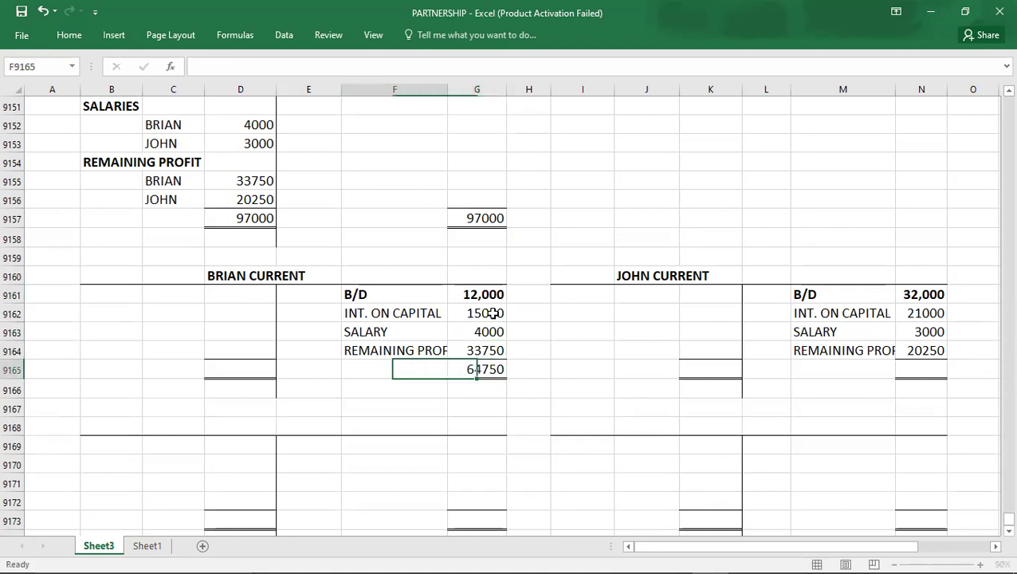
key(Left)
key(Left)
text(647)
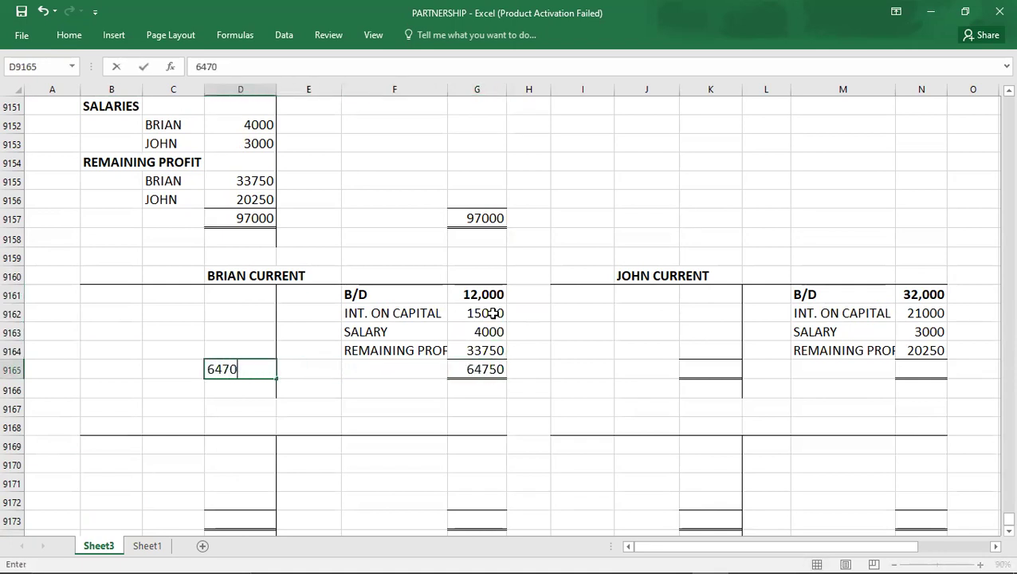
- Enter the closing balance on the first partner's debit side: C/D in C9164 with 64750 in D9164
key(Up)
key(Left)
text(C/D)
key(Right)
text(64)
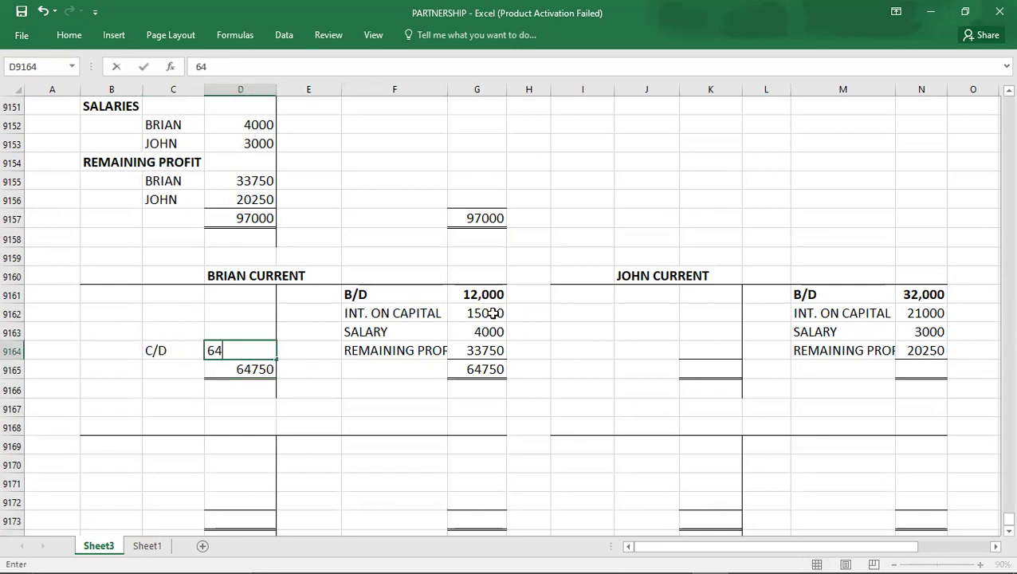
text(750)
key(Return)
- Add up the credit entries of the second partner's current account and enter the total 76250 in N9165 and K9165
key(Right)
key(Right)
key(Right)
key(Right)
key(Right)
key(Right)
key(Right)
key(Right)
key(Right)
key(Right)
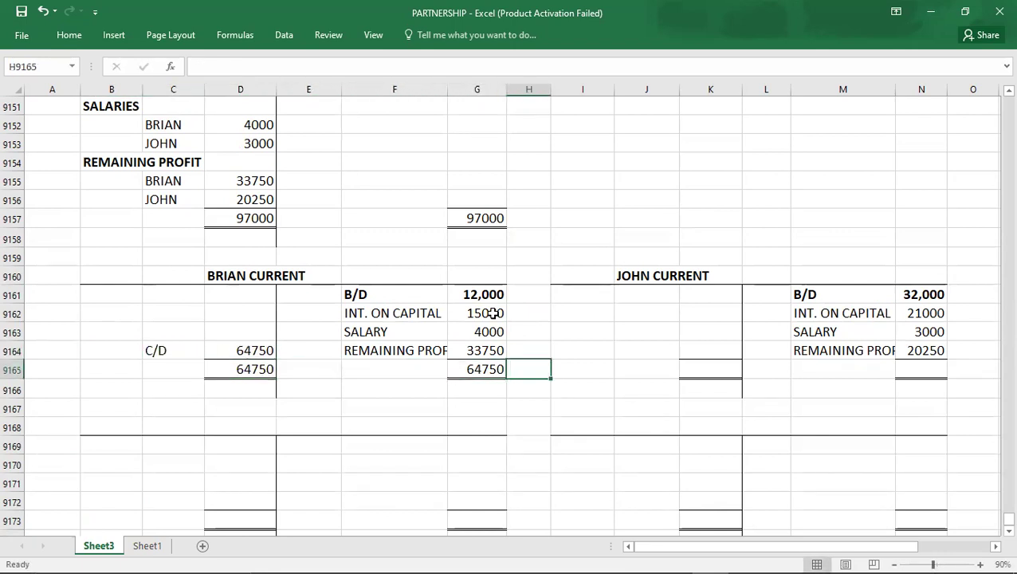
key(Up)
key(shift+Up)
key(shift+Up)
key(shift+Up)
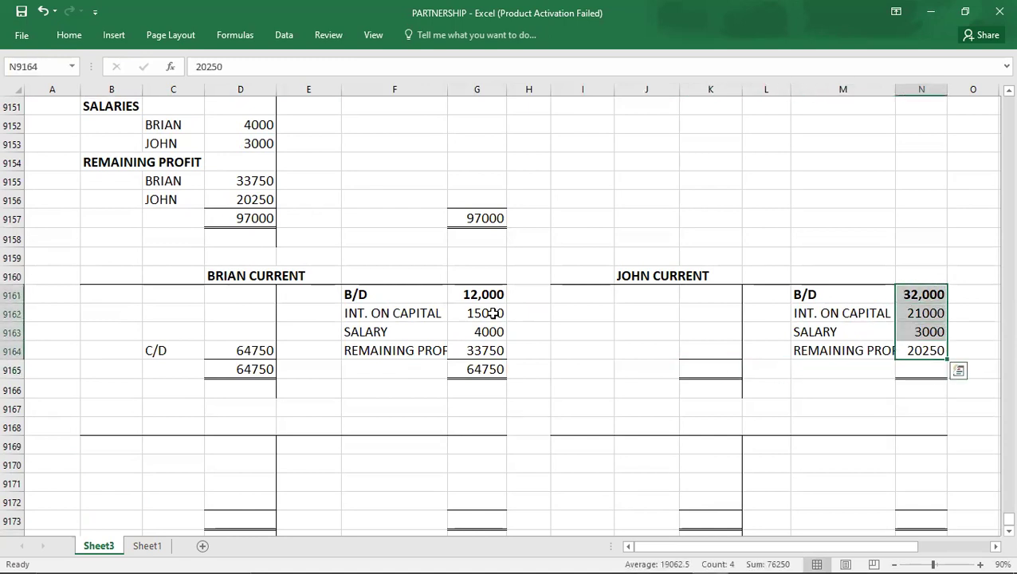
key(Down)
text(7625)
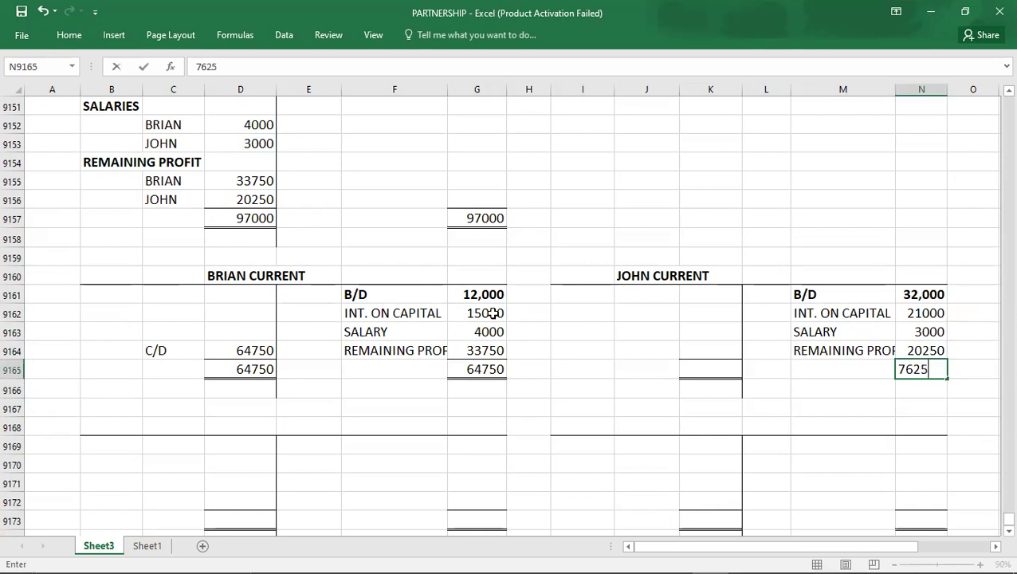
text(0)
key(Left)
key(Left)
key(Left)
text(76025)
key(BackSpace)
key(BackSpace)
key(BackSpace)
text(250)
- Enter the closing balance on the second partner's debit side: C/D in J9164 with 760250 in K9164
key(Up)
key(Left)
text(C/D)
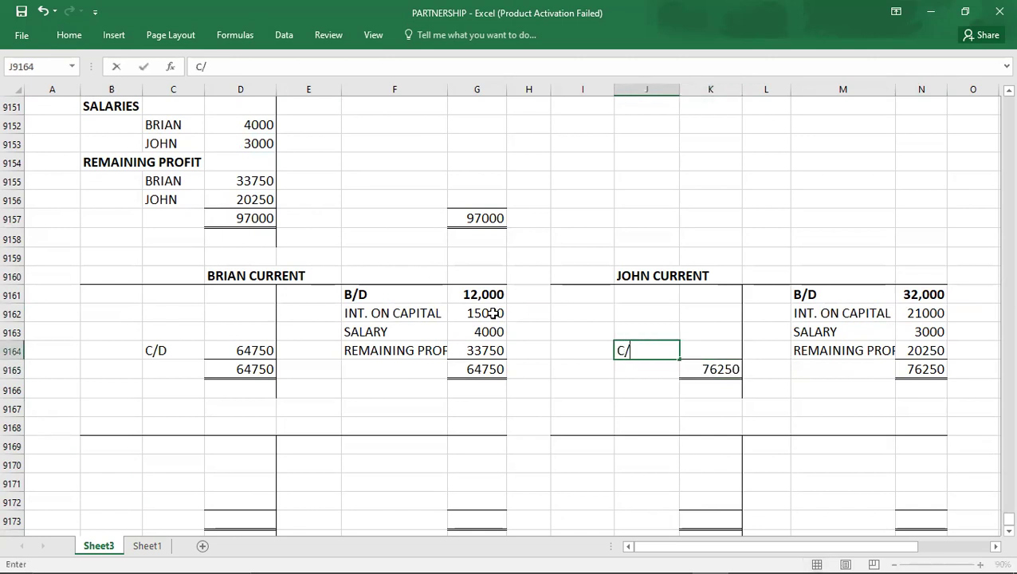
key(Right)
text(760250)
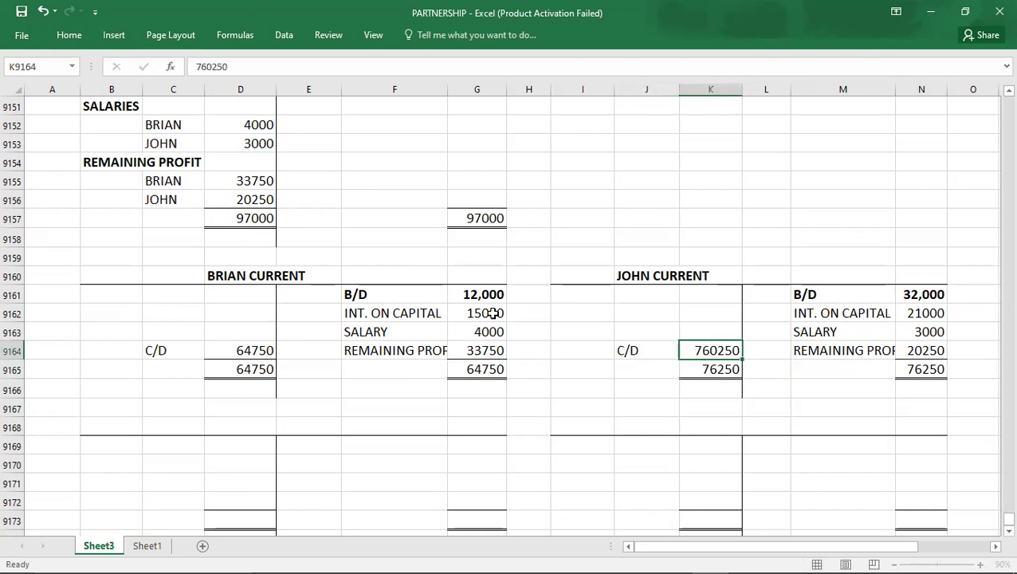
key(Return)
key(Left)
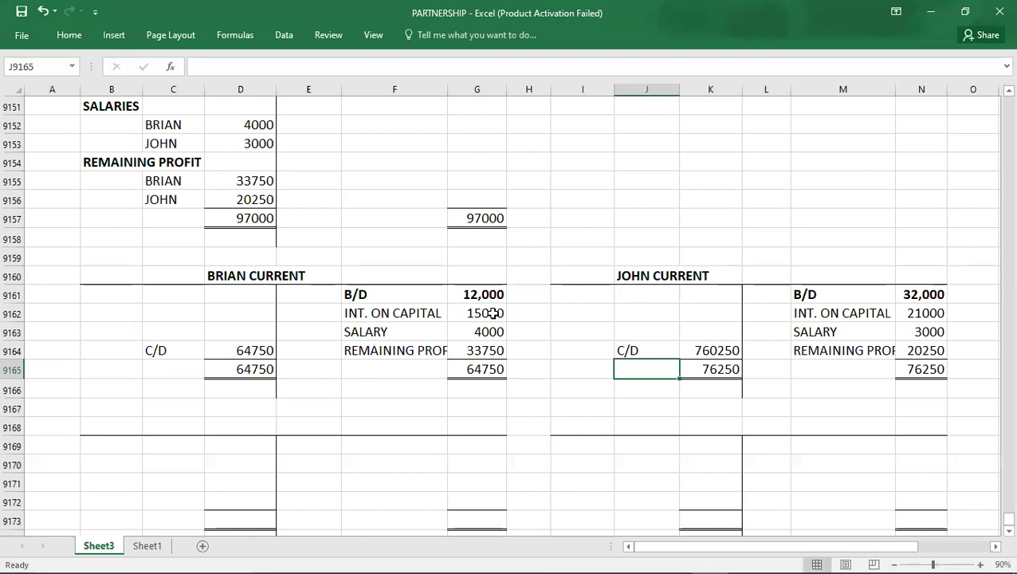
- Copy the Q.6 block A9146:N9166 containing the appropriation account and both current accounts
click(56, 271)
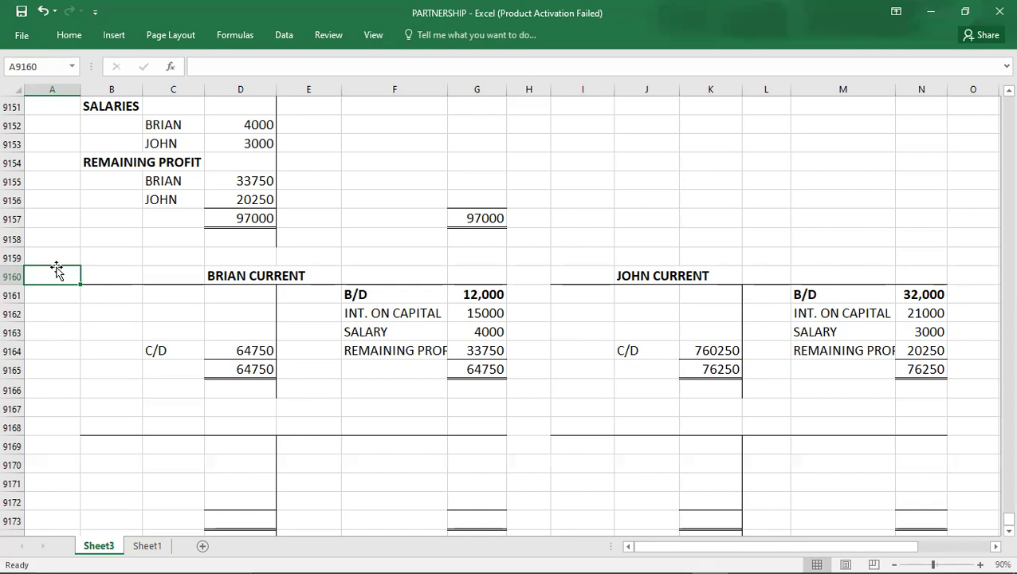
key(Up)
key(Up)
key(Up)
key(Up)
key(Up)
key(Up)
key(Up)
key(Up)
key(Up)
key(Up)
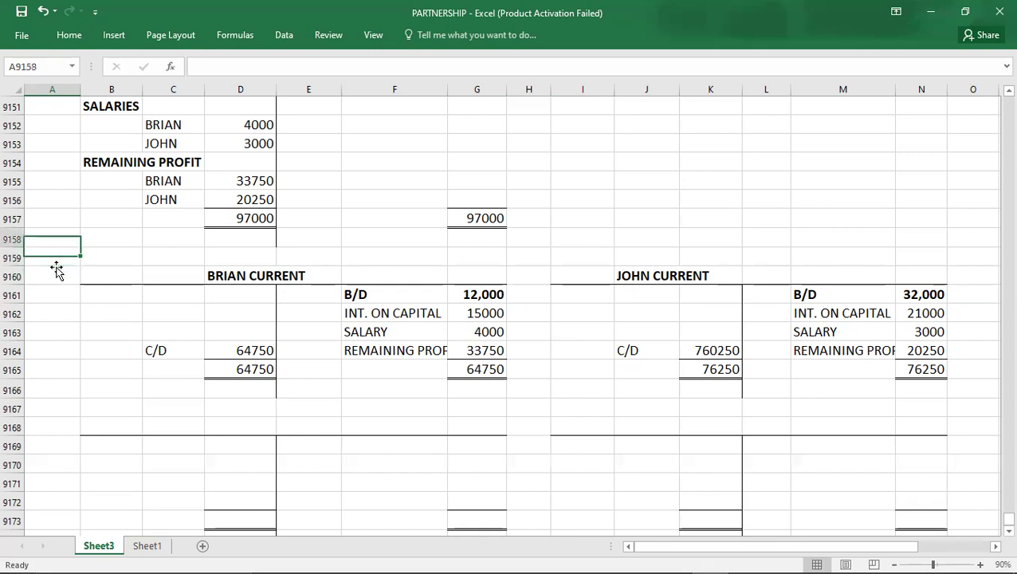
key(Up)
key(Up)
key(Up)
key(Up)
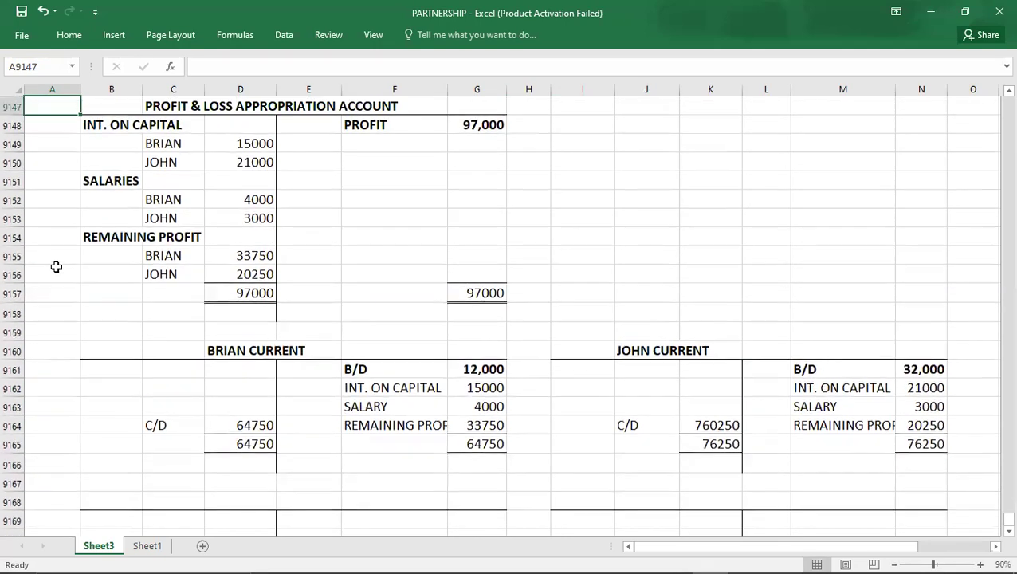
key(Down)
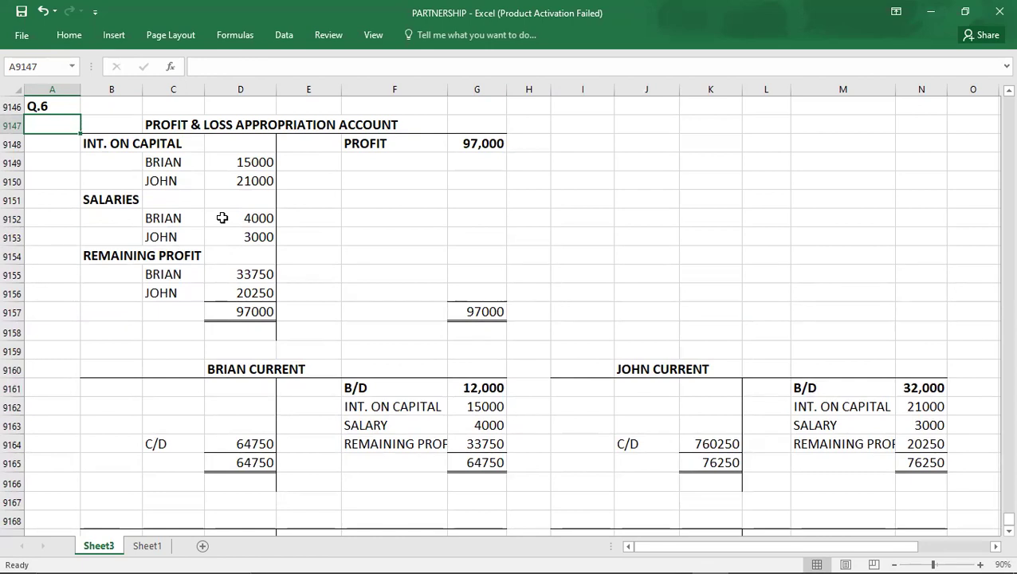
key(Up)
key(shift+Right)
key(shift+Right)
key(shift+Right)
key(shift+Right)
key(shift+Right)
key(shift+Right)
key(shift+Right)
key(shift+Right)
key(shift+Right)
key(shift+Right)
key(shift+Right)
key(shift+Right)
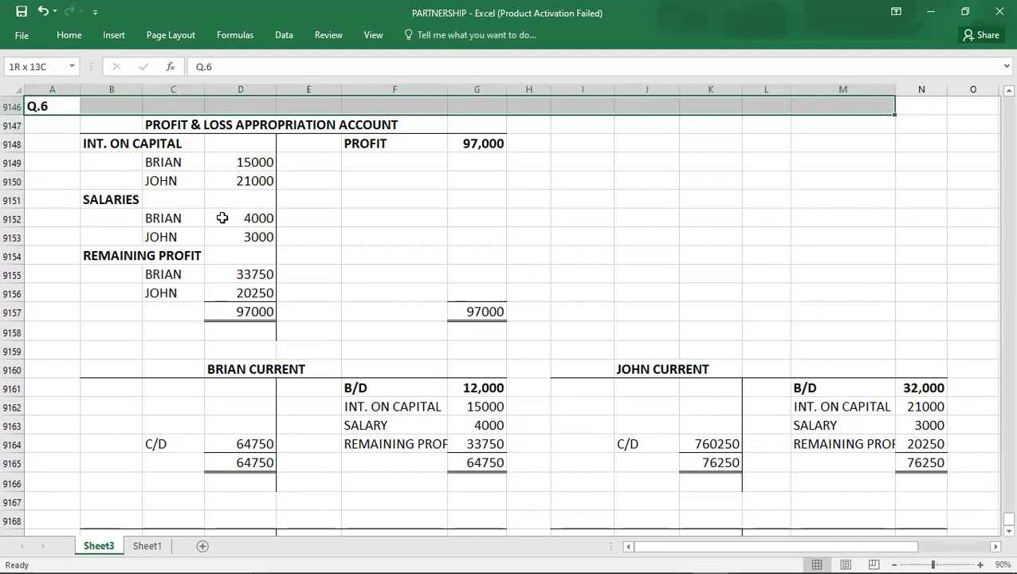
key(shift+Right)
key(shift+Down)
key(shift+Down)
key(shift+Down)
key(shift+Down)
key(shift+Down)
key(shift+Down)
key(shift+Down)
key(shift+Down)
key(shift+Down)
key(shift+Down)
key(shift+Down)
key(shift+Down)
key(shift+Down)
key(shift+Down)
key(shift+Down)
key(shift+Down)
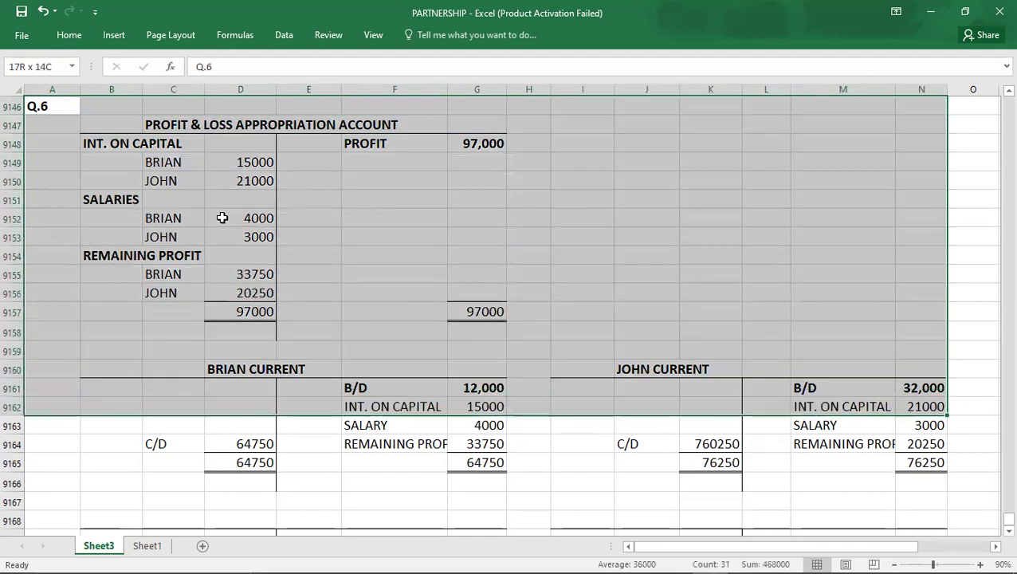
key(shift+Down)
key(shift+Down)
key(shift+Down)
key(shift+Down)
key(ctrl+c)
- Paste the copied Q.6 block of appropriation and current accounts further down the sheet, starting at A9176
key(Down)
key(Down)
key(Down)
key(Down)
key(Down)
key(Down)
key(Down)
key(Down)
key(Down)
key(Down)
key(Down)
key(Down)
key(Down)
key(Down)
key(Down)
key(Down)
key(Down)
key(Down)
key(Down)
key(Down)
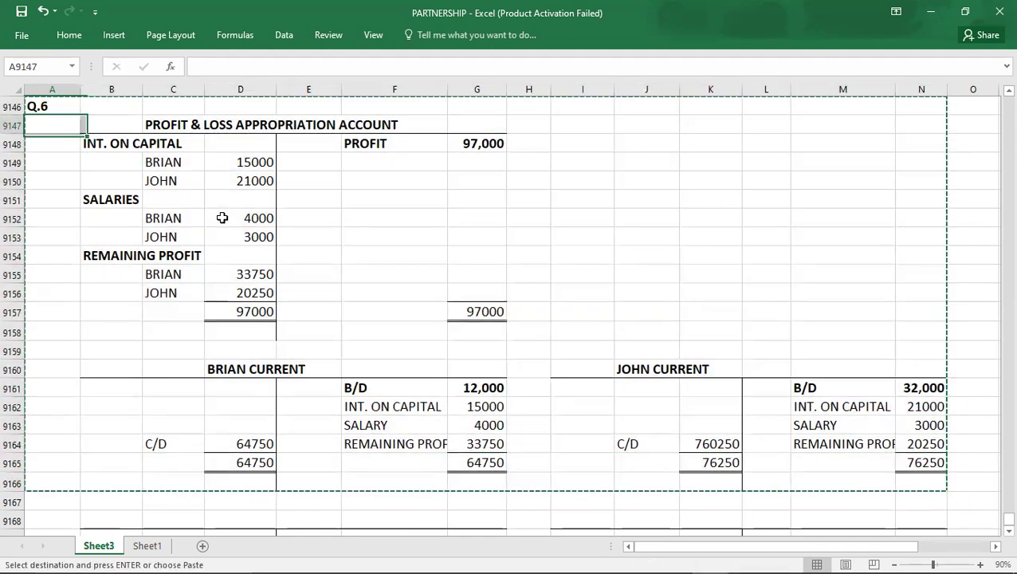
key(Down)
key(Down)
key(Down)
key(Down)
key(Down)
key(Down)
key(Down)
key(Down)
key(Down)
key(Down)
key(Down)
key(Down)
key(Down)
key(Down)
key(Down)
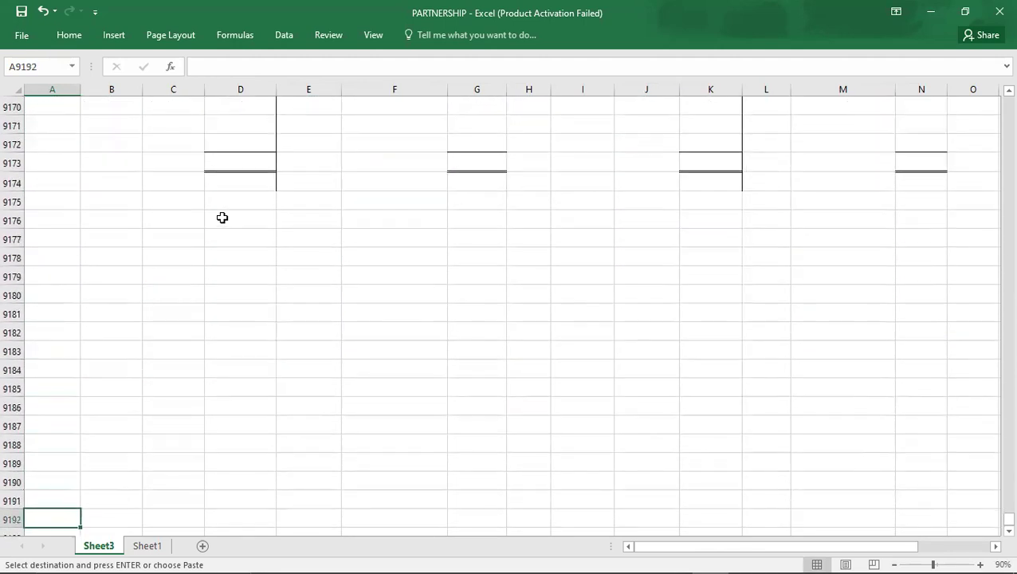
key(Up)
key(Up)
key(Up)
key(Up)
key(Up)
key(Up)
key(Up)
key(Up)
key(Up)
key(Up)
key(Up)
key(Up)
key(Up)
key(Up)
key(Up)
key(Up)
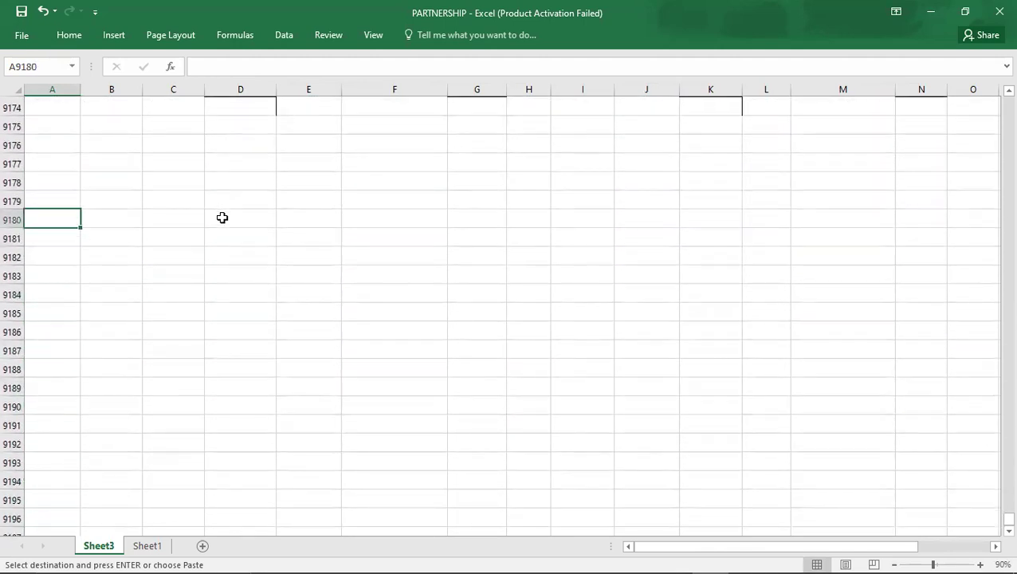
key(ctrl+v)
- Clear the remaining profit rows and the debit total in B9184:D9187 of the copied appropriation account
key(Down)
key(Down)
key(Down)
key(Down)
key(Down)
key(Down)
key(Down)
key(Down)
key(Right)
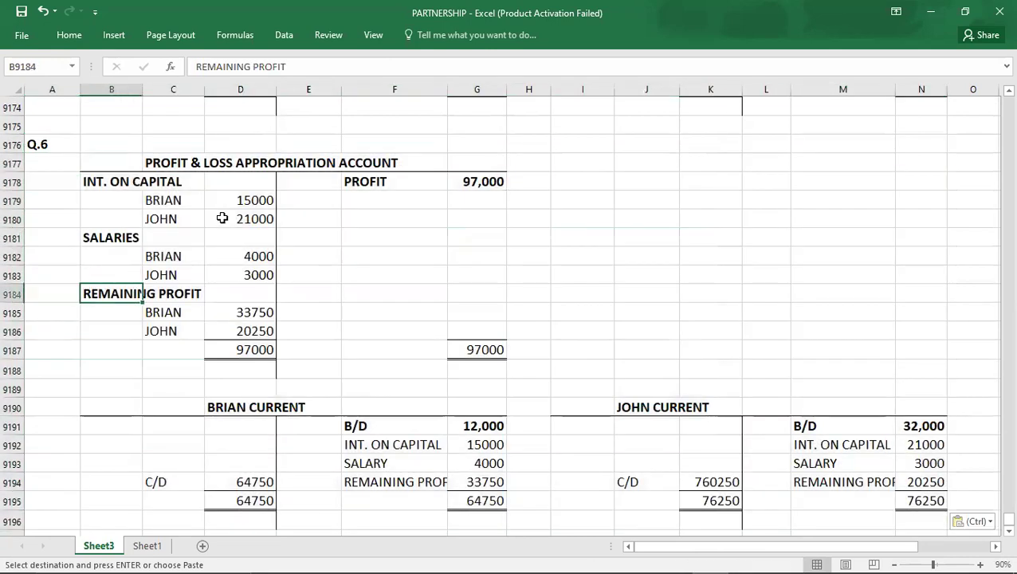
key(shift+Right)
key(shift+Right)
key(shift+Down)
key(shift+Down)
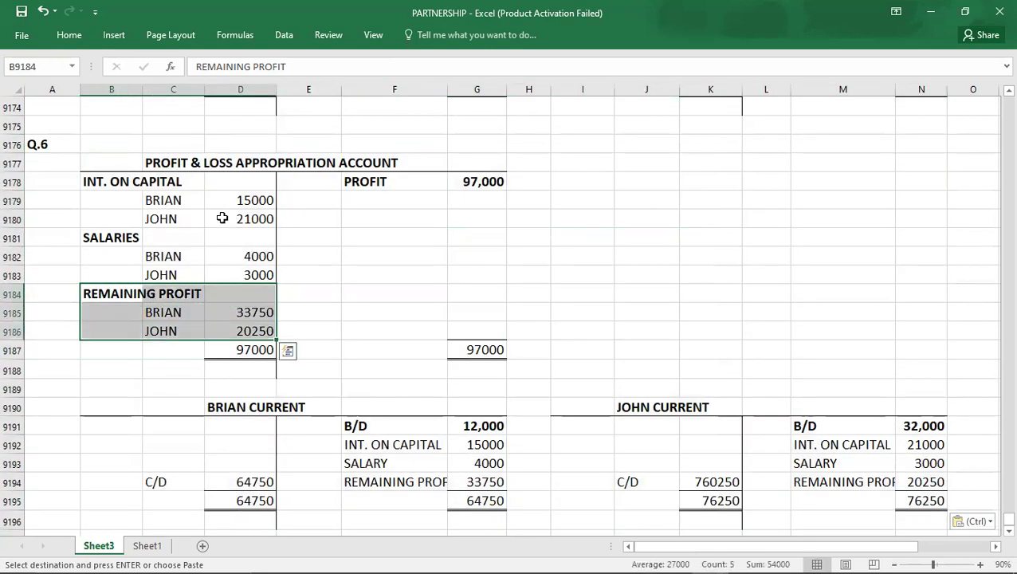
key(shift+Down)
key(Delete)
- Clear the credit total in G9187 of the copied appropriation account
key(Right)
key(Right)
key(Right)
key(Right)
key(Right)
key(Down)
key(Down)
key(Down)
key(Delete)
- Clear the salary, remaining profit, C/D and total entries in C9193:G9195 of the first partner's copied current account
key(Down)
key(Down)
key(Down)
key(Down)
key(Down)
key(Down)
key(Down)
key(Down)
key(Down)
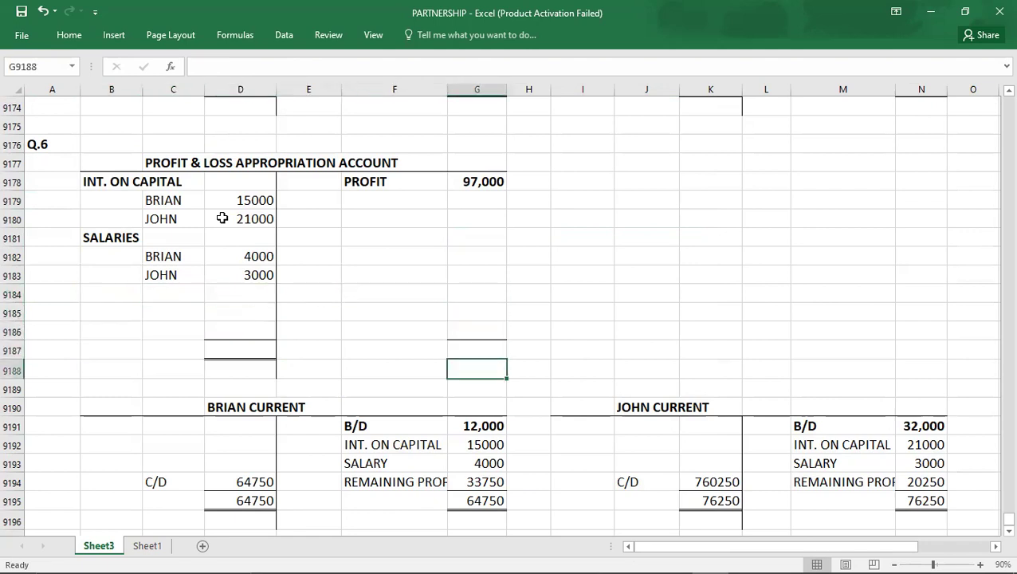
key(Down)
key(Up)
key(Up)
key(Up)
key(Up)
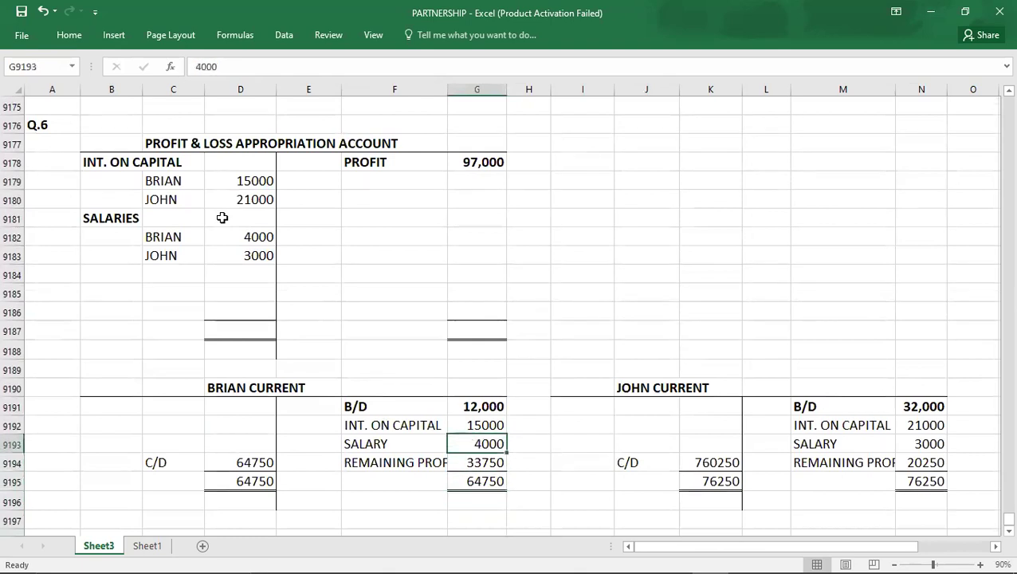
key(shift+Left)
key(shift+Left)
key(shift+Left)
key(shift+Left)
key(shift+Down)
key(shift+Down)
key(Delete)
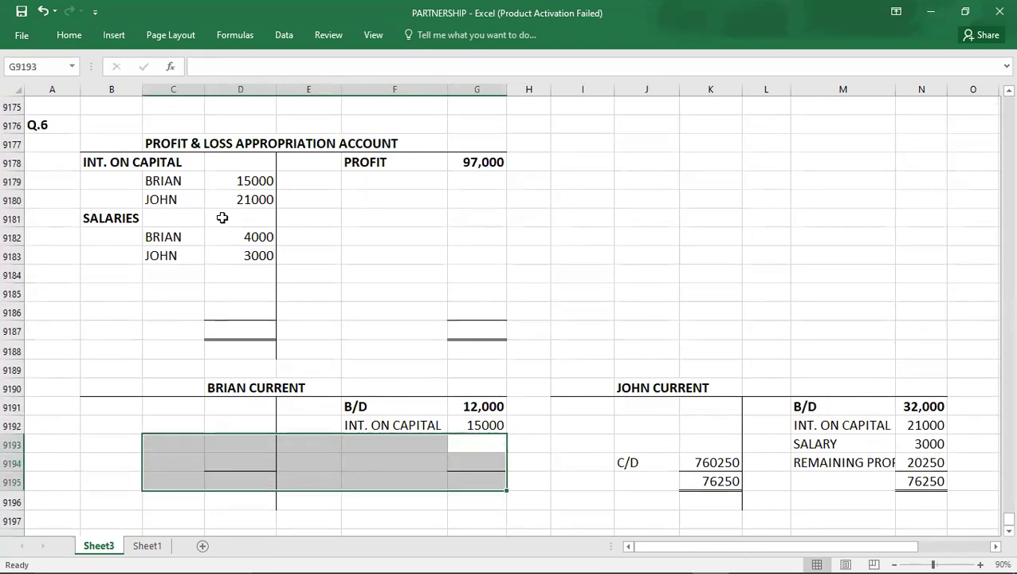
- Clear the salary, remaining profit, C/D and total entries in I9193:O9195 of the second partner's copied current account
key(Right)
key(Right)
key(shift+Right)
key(shift+Right)
key(shift+Right)
key(shift+Right)
key(shift+Right)
key(shift+Right)
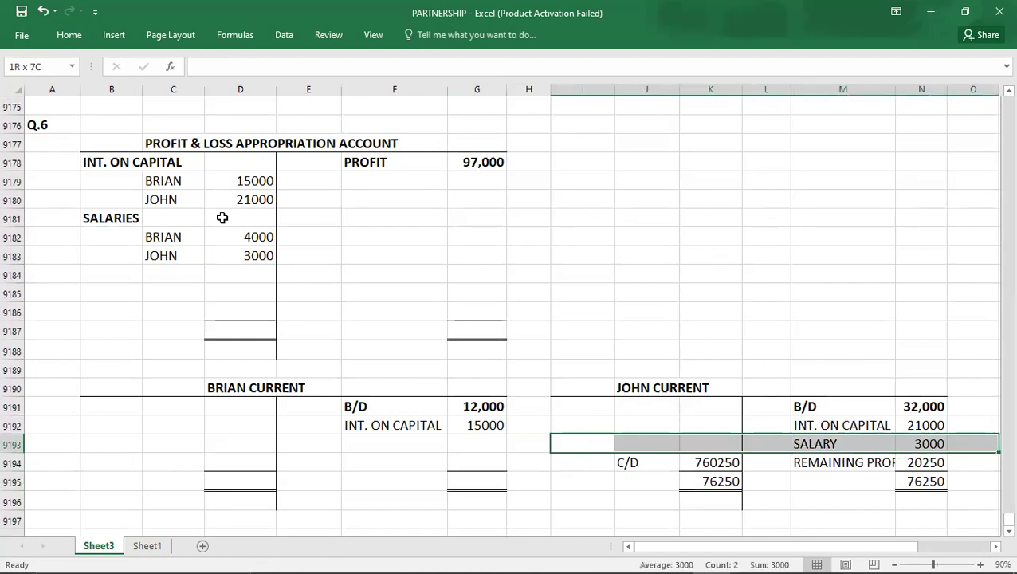
key(shift+Down)
key(shift+Down)
key(Delete)
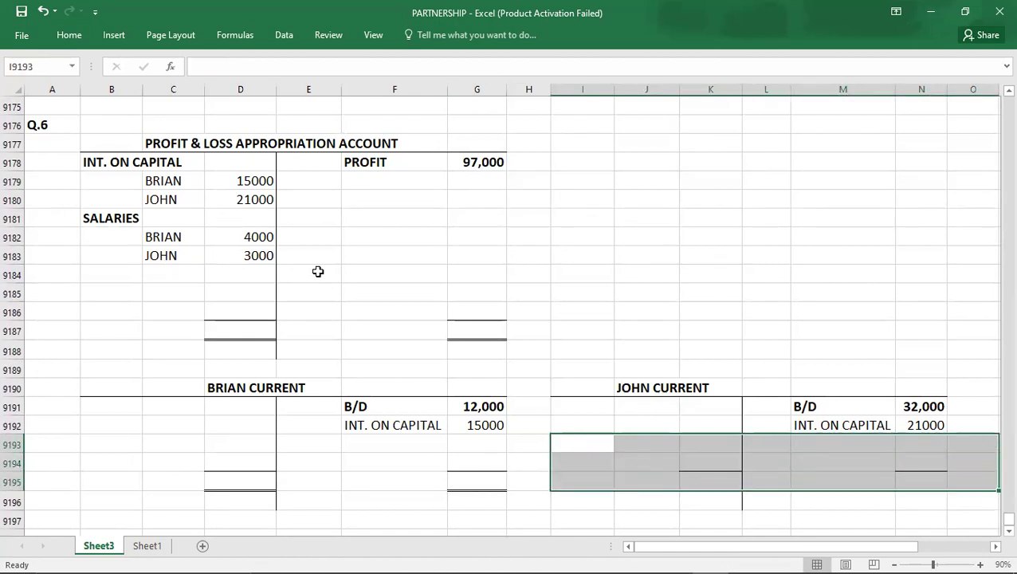
- Set the partners' salaries in the copied appropriation account to 44000 in D9182 and 33000 in D9183
click(226, 234)
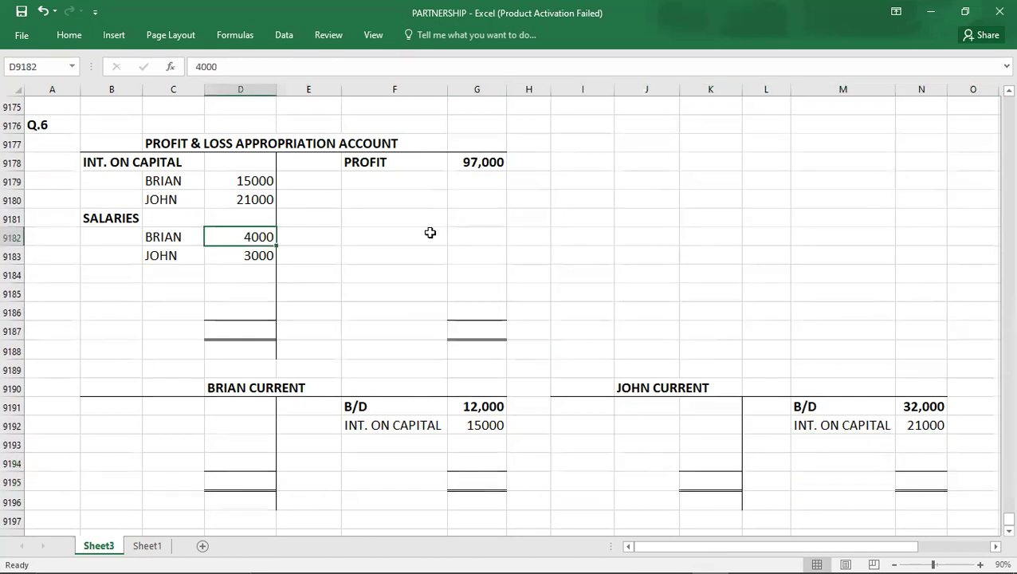
text(44000)
key(Return)
text(33)
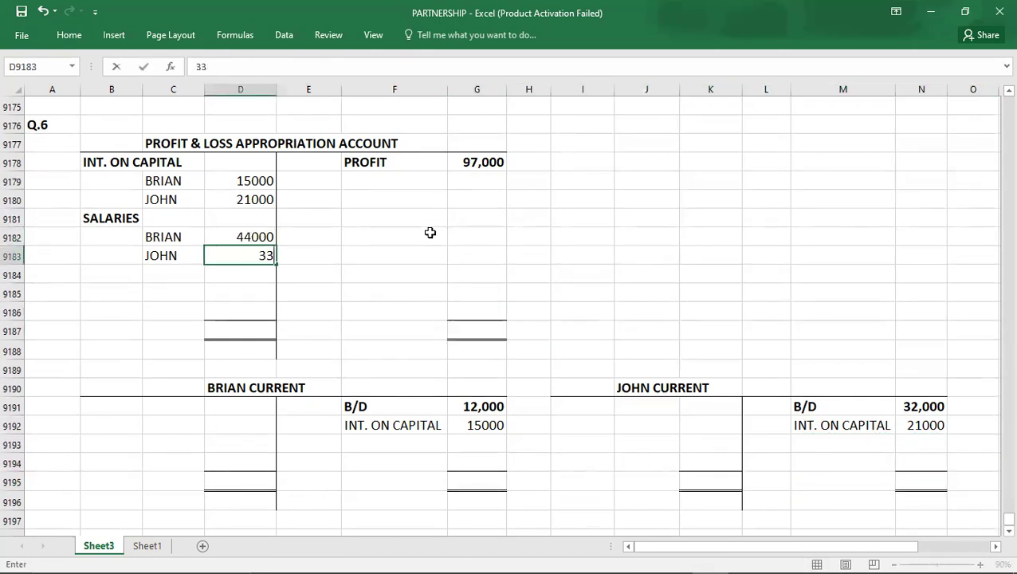
text(0000)
key(Return)
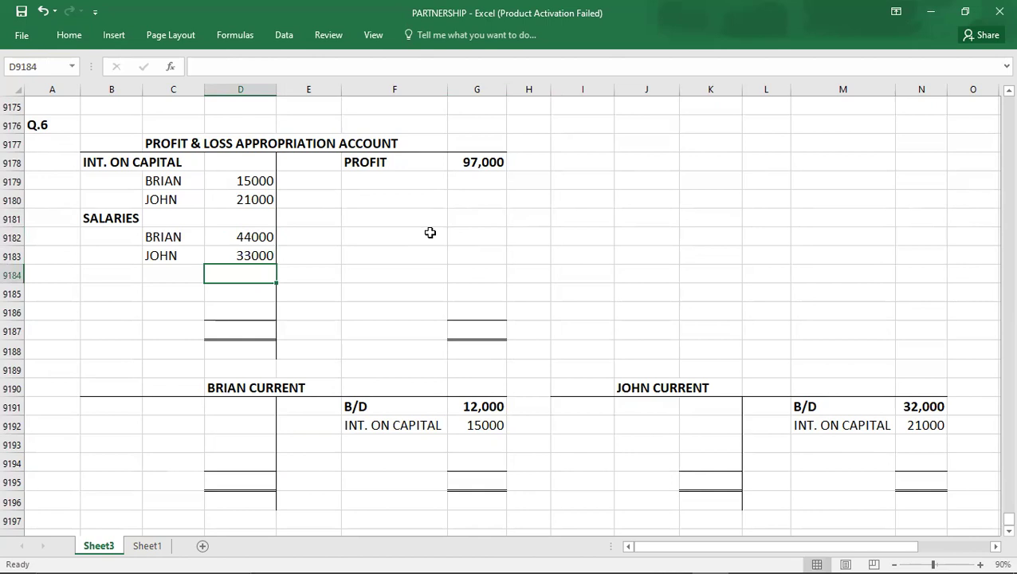
- Add up the appropriation entries in D9179:D9183 and enter the total 113000 in D9187 and G9187
click(224, 184)
key(shift+Down)
key(shift+Down)
key(shift+Down)
key(shift+Down)
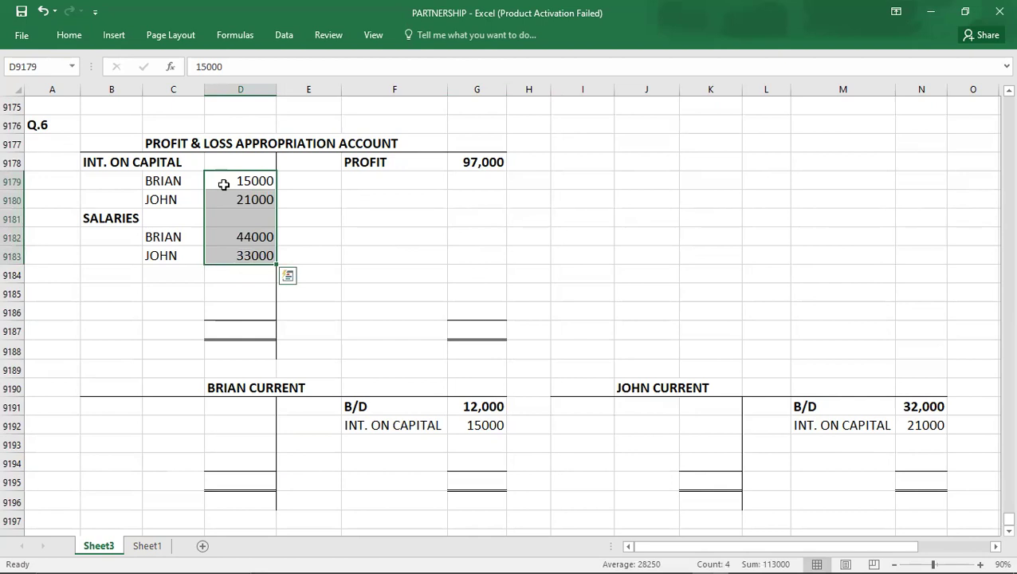
key(Down)
key(Down)
key(Down)
key(Down)
key(Down)
key(Down)
key(Down)
key(Down)
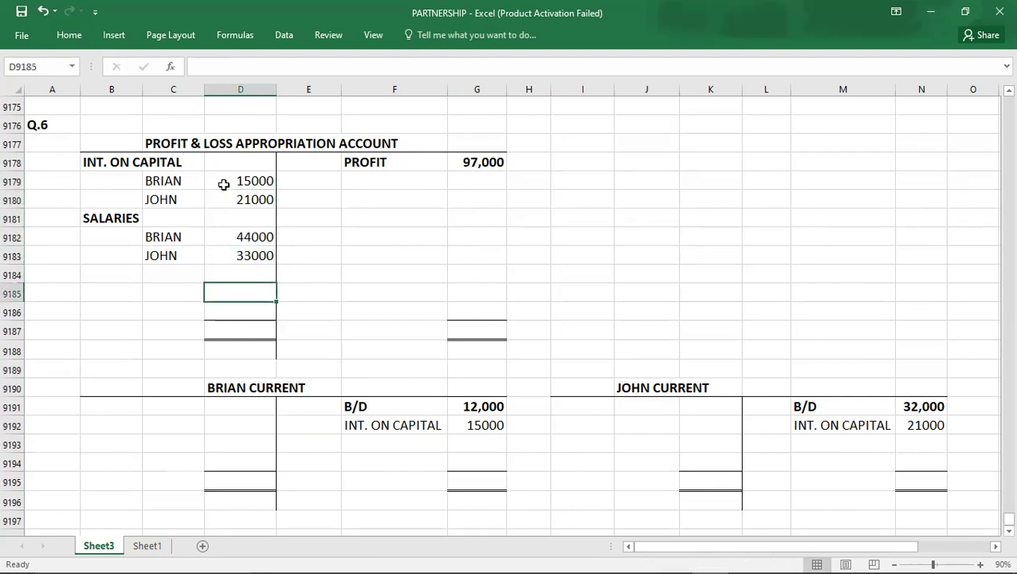
text(113000)
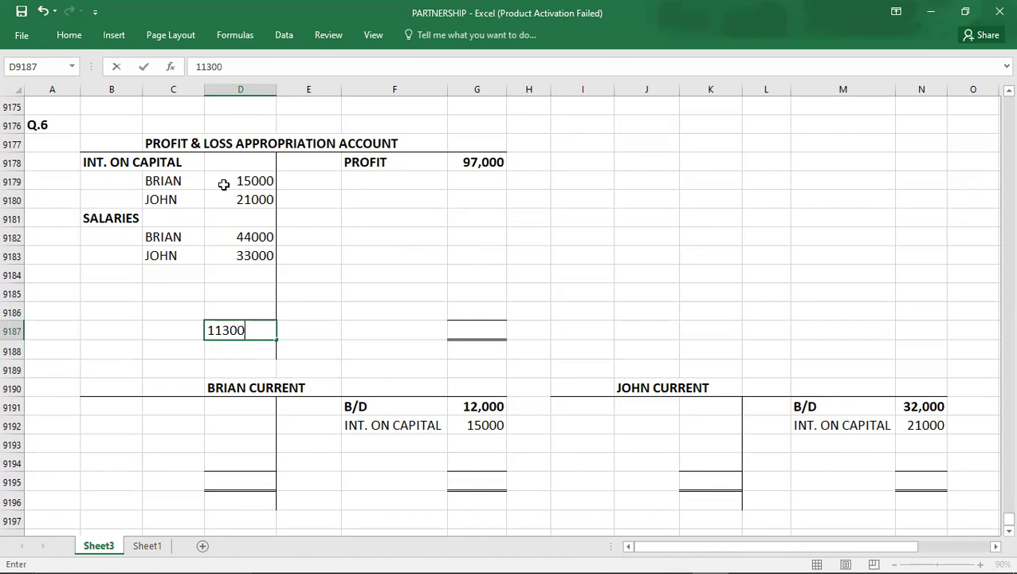
key(Right)
key(Right)
key(Right)
text(1130)
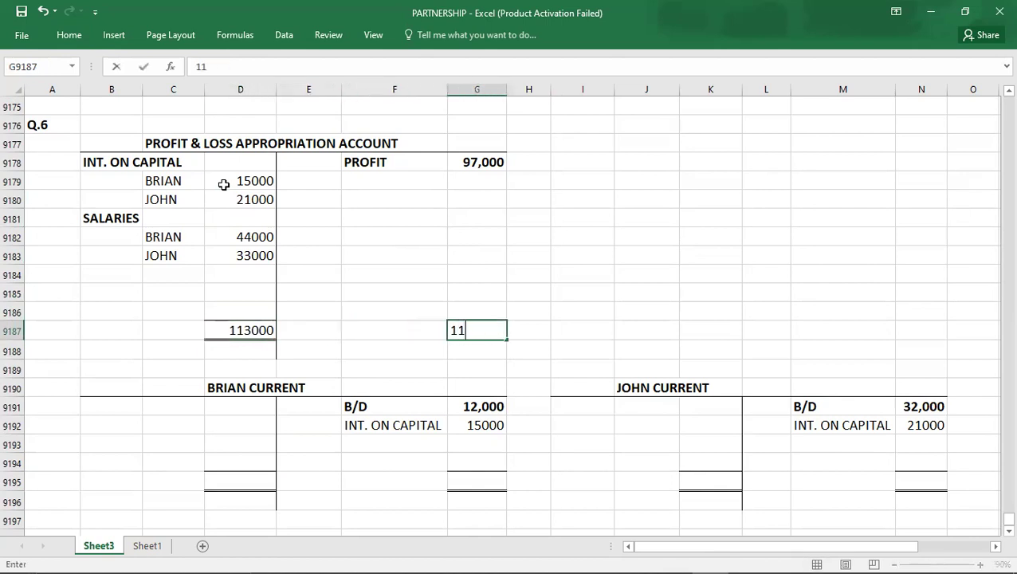
text(00)
- Enter REMAINING LOSS in F9183 on the credit side of the appropriation account, with 16000 in G9183
key(Up)
key(Up)
key(Up)
key(Up)
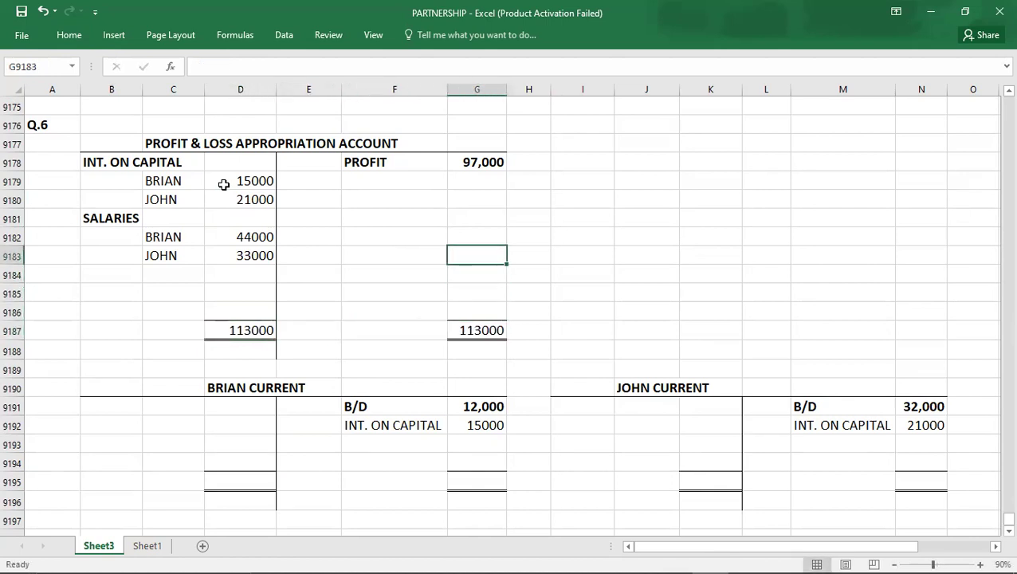
key(Left)
text(REMAI)
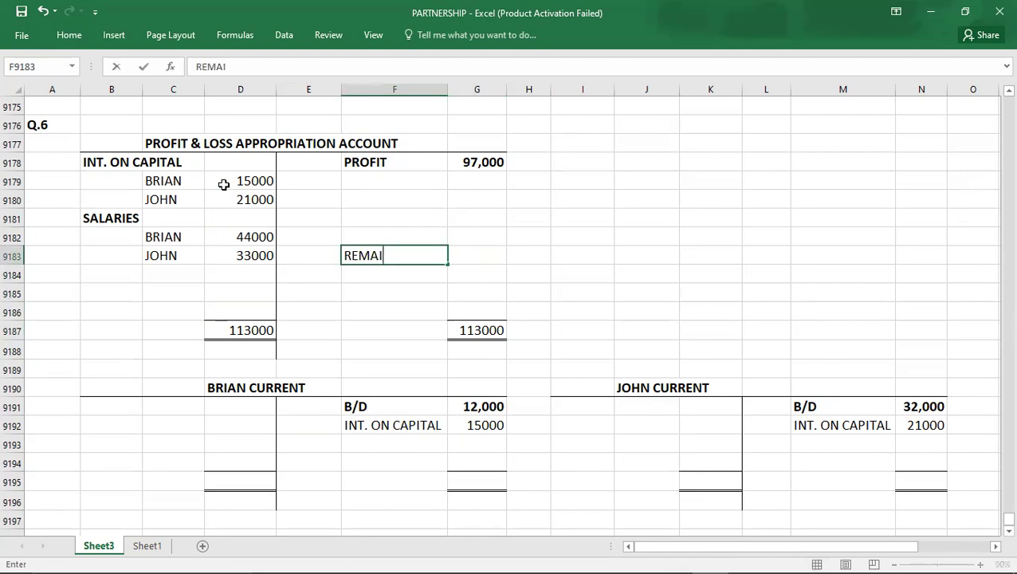
text(NING LOSS)
key(Right)
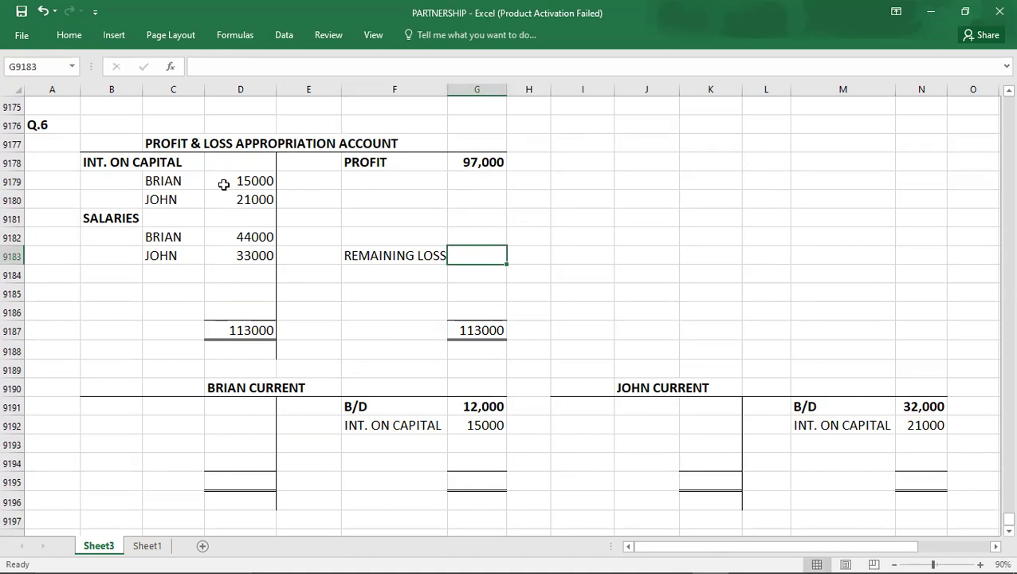
text(16000)
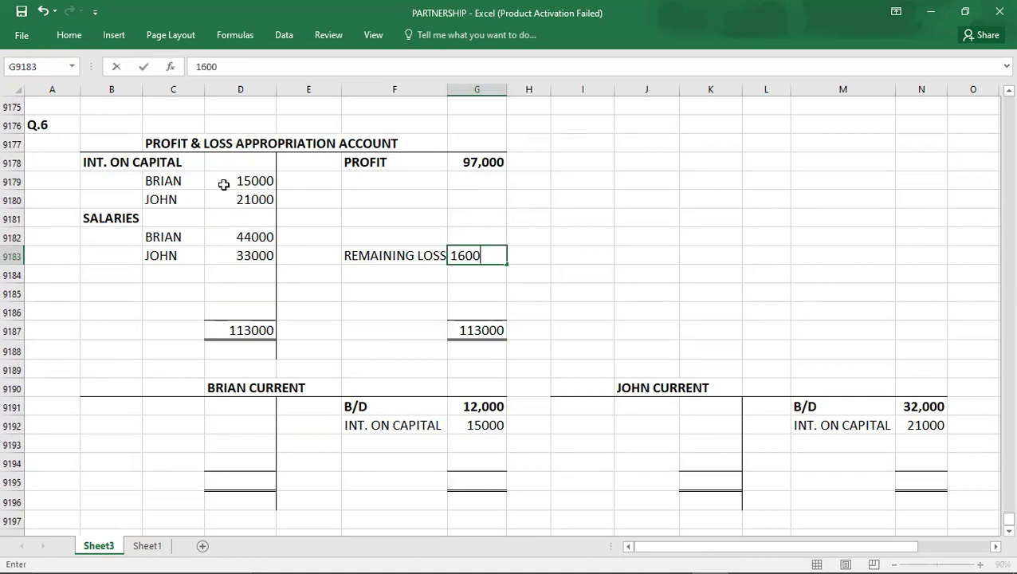
key(Return)
- List both partners under REMAINING LOSS in F9184:F9185, with loss shares of 10000 in G9184 and 6000 in G9185
text(BRIAN)
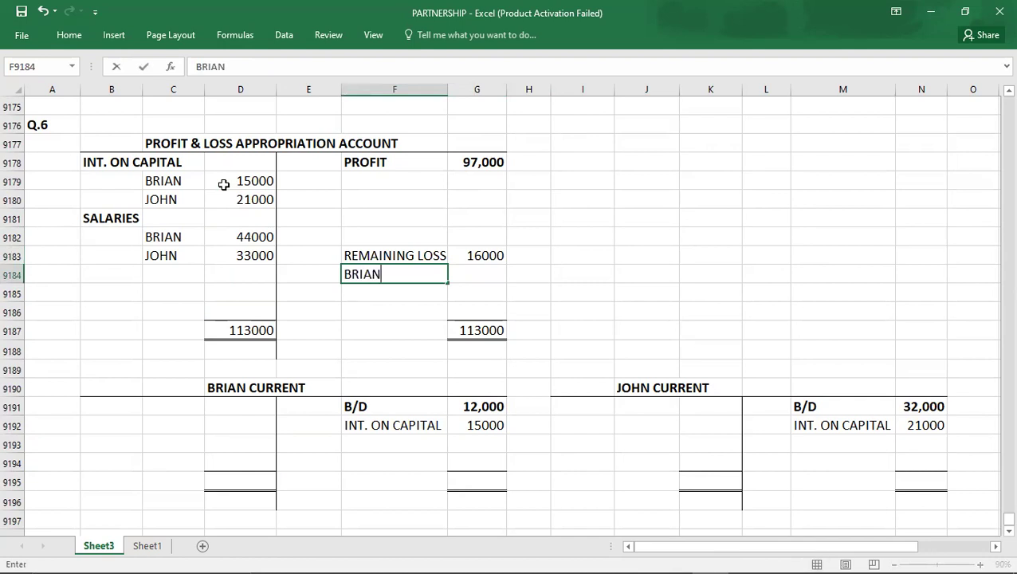
key(Return)
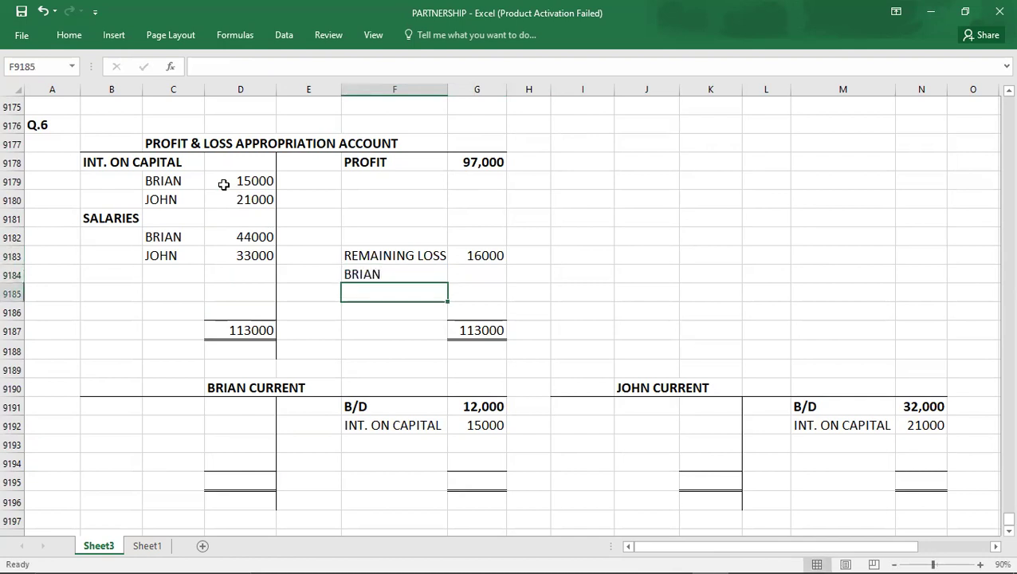
key(alt+Tab)
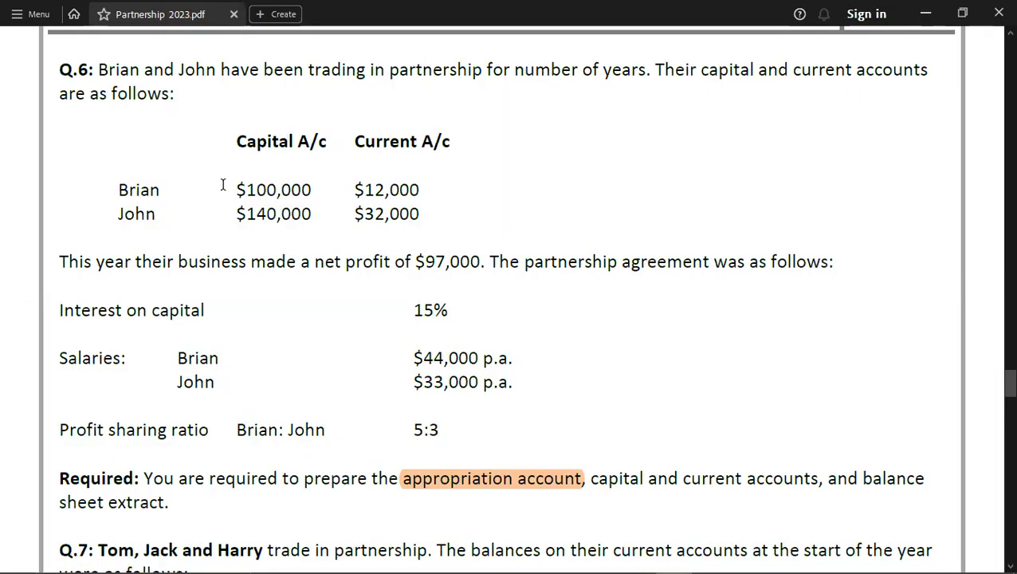
key(alt+Tab)
text(JOHN)
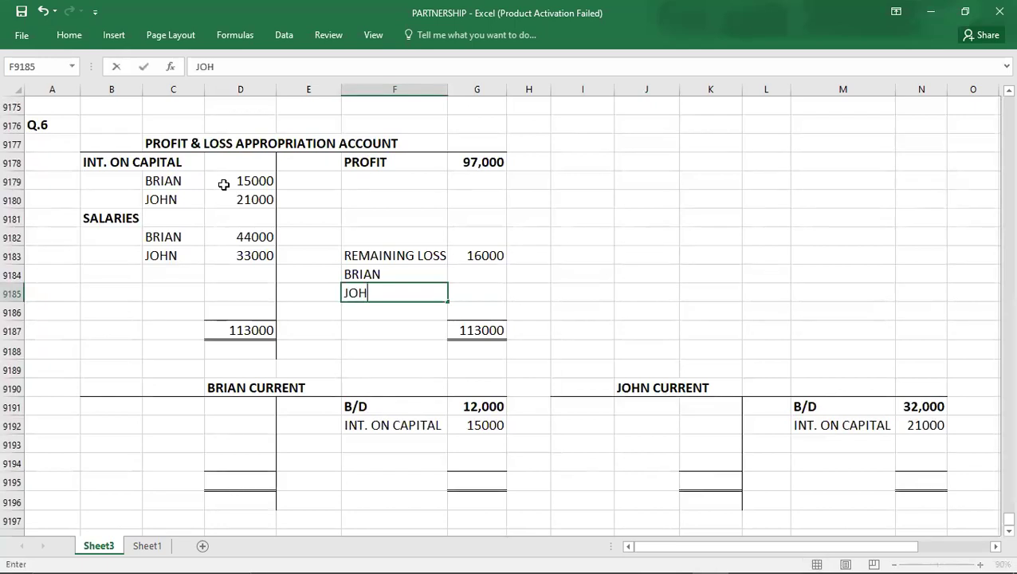
key(Tab)
key(Up)
text(10000)
key(Return)
text(6000)
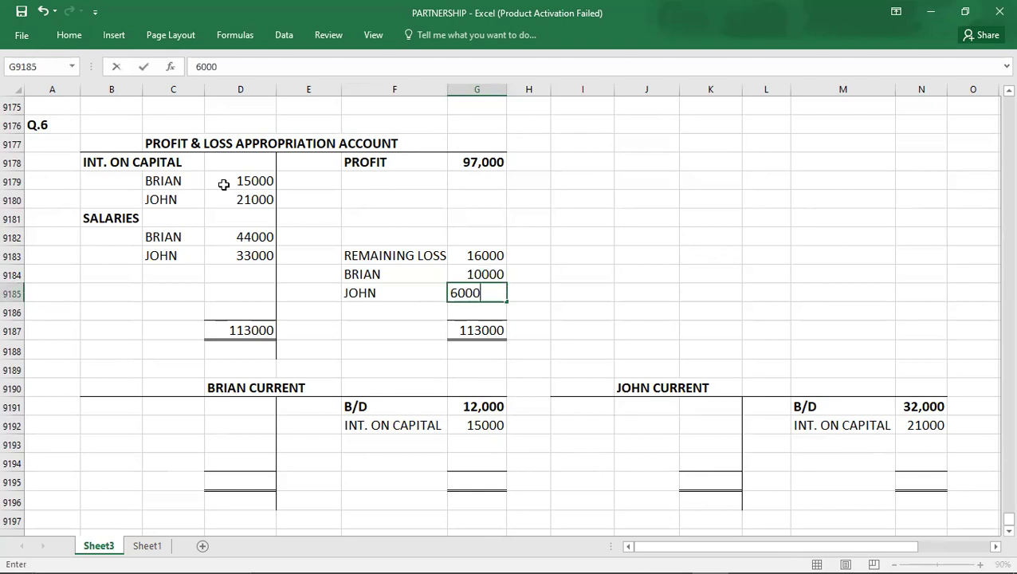
key(Return)
- Clear the amount beside the REMAINING LOSS heading in G9183
key(Up)
key(Up)
key(Up)
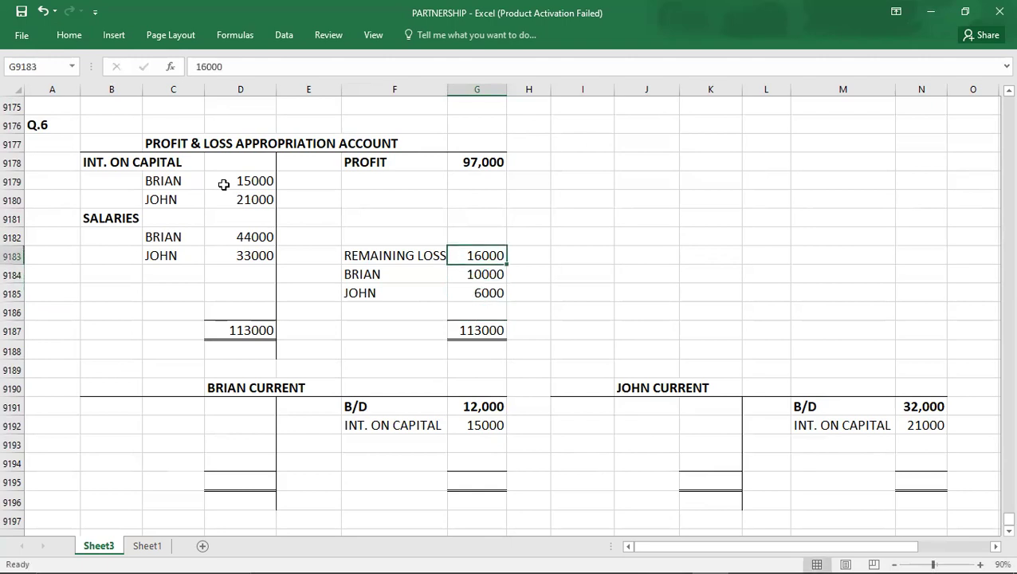
key(Delete)
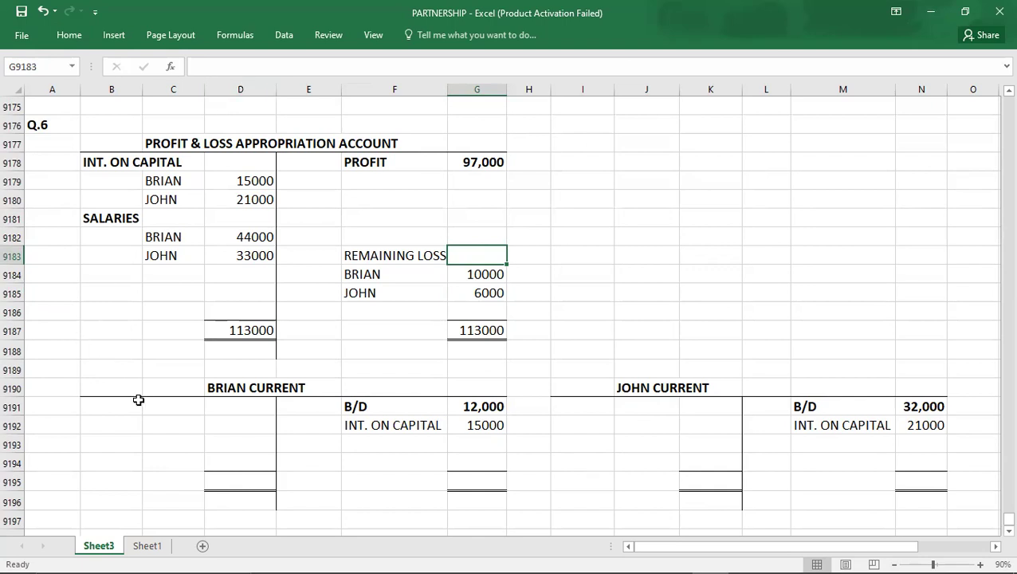
- Enter SALARIES in F9193 on the credit side of the first partner's current account, with 44000 in G9193
click(358, 449)
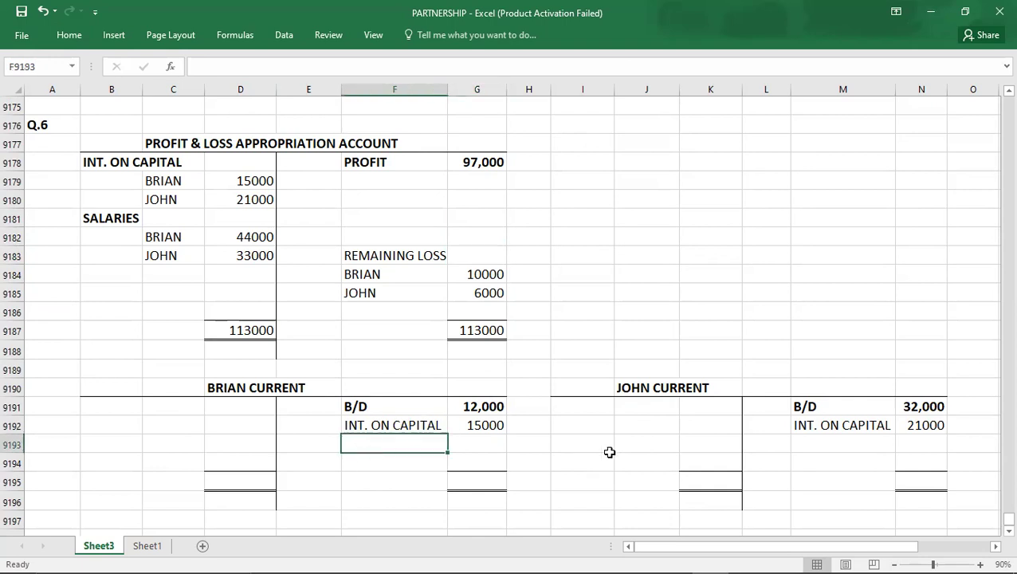
text(SALARIES)
key(Tab)
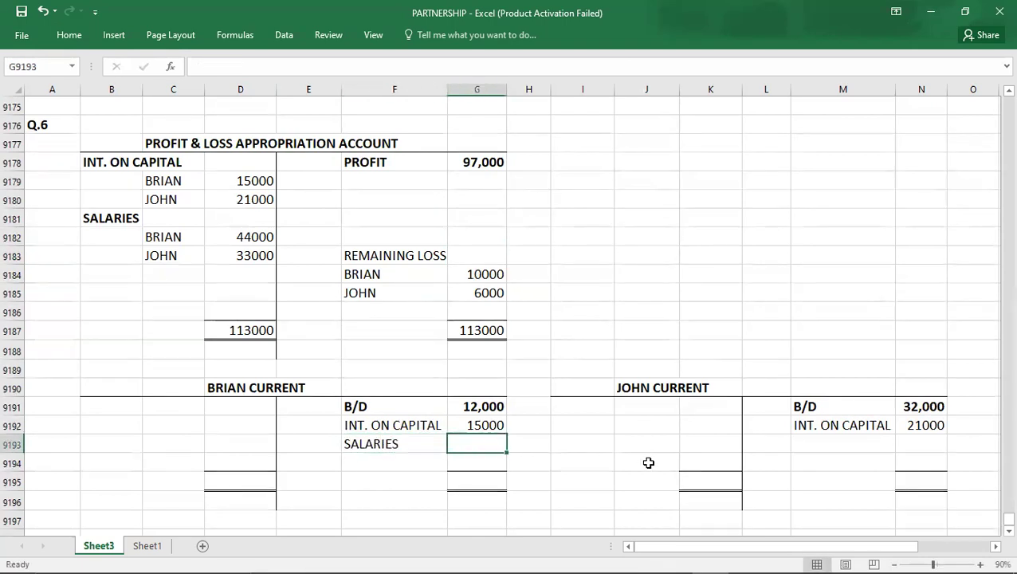
text(44000)
- Enter SALARIE in M9193 on the credit side of the second partner's current account, with 33000 in N9193
key(Tab)
key(Tab)
key(Tab)
key(Tab)
key(Tab)
key(Tab)
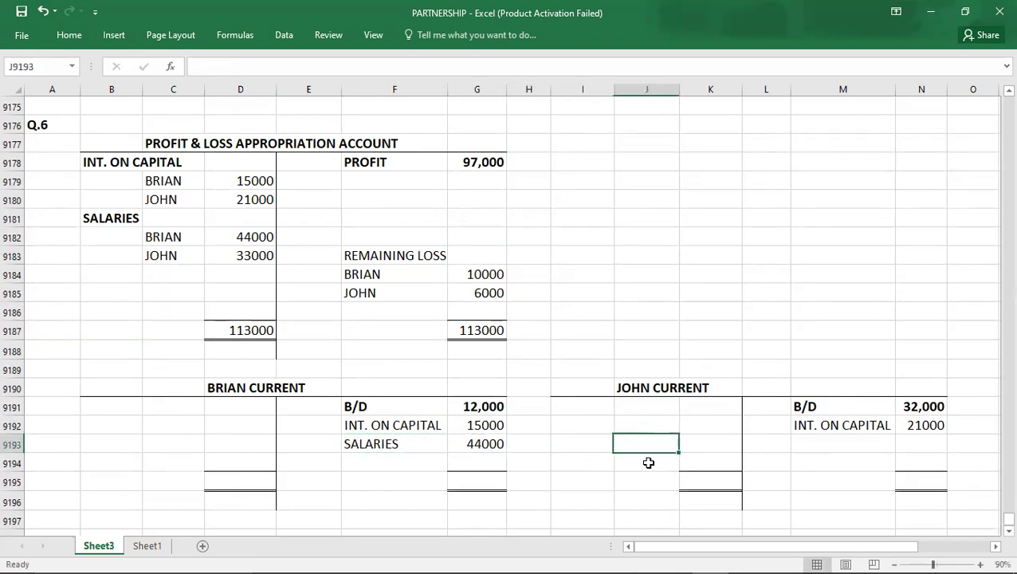
text(SALARIE)
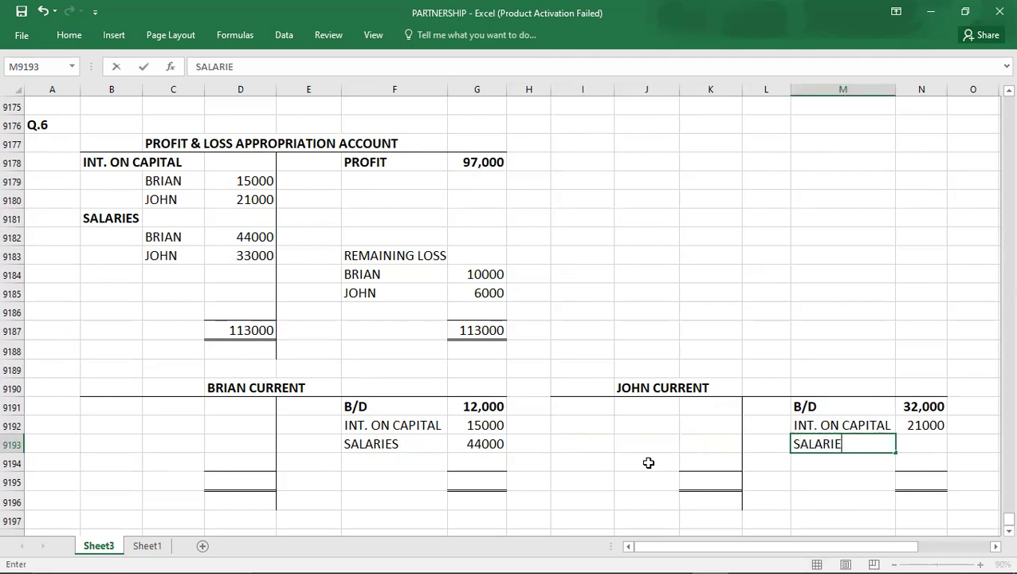
key(Tab)
text(33000)
key(Return)
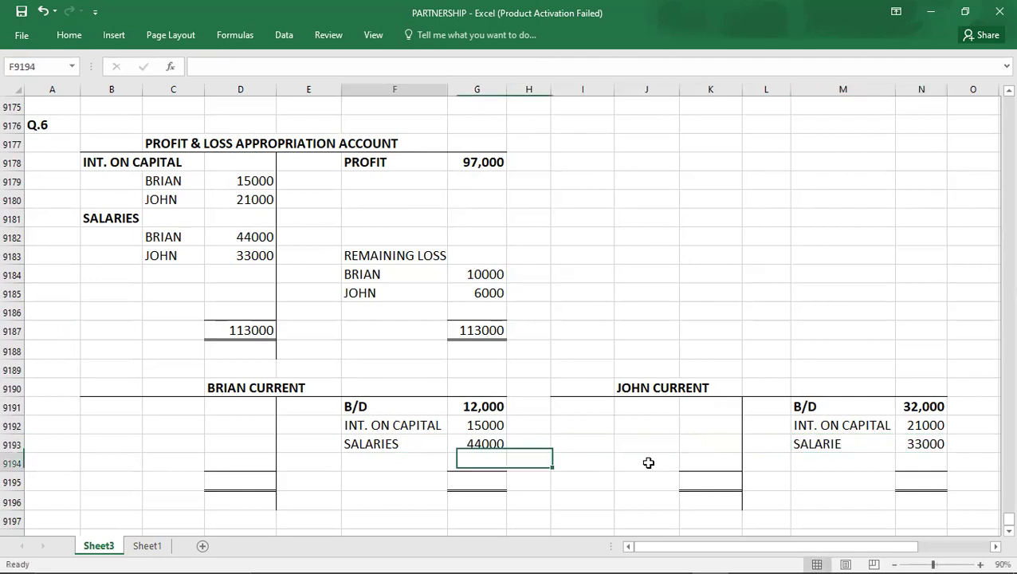
- Enter REMAINING LOSS in B9191 on the debit side of the first partner's current account, with 10000 in D9191
click(123, 406)
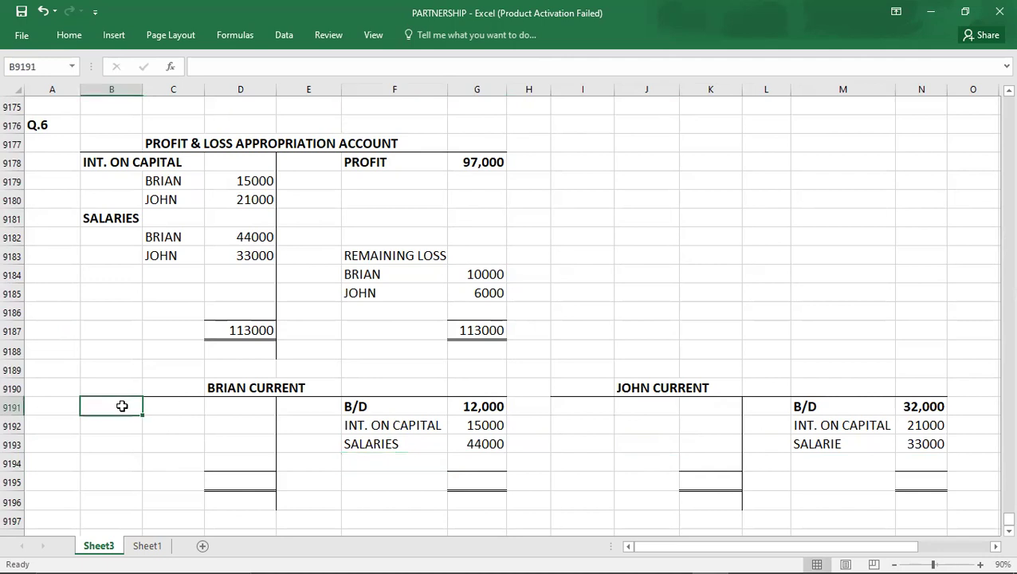
text(REMAINING)
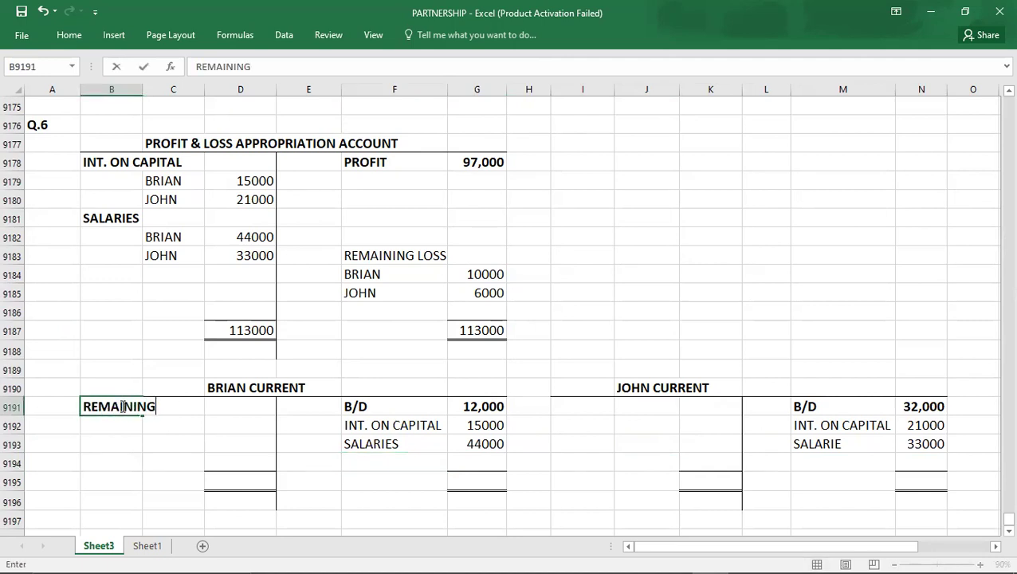
text( LOSS)
key(Tab)
key(Tab)
text(10000)
- Enter REMAINING LOSS in I9191 on the debit side of the second partner's current account, with 6000 in K9191
key(Tab)
key(Tab)
key(Tab)
key(Tab)
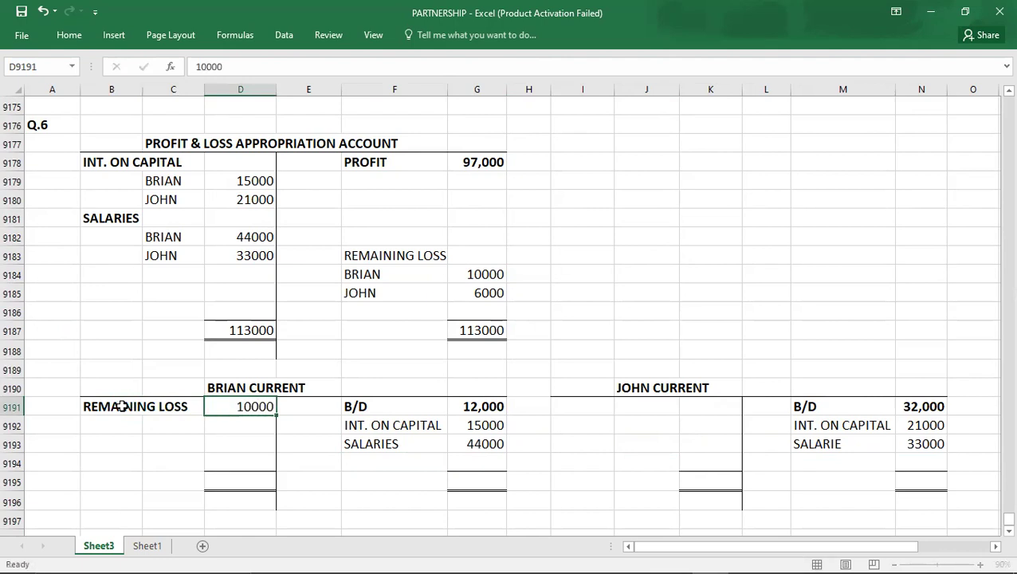
key(Tab)
text(REM)
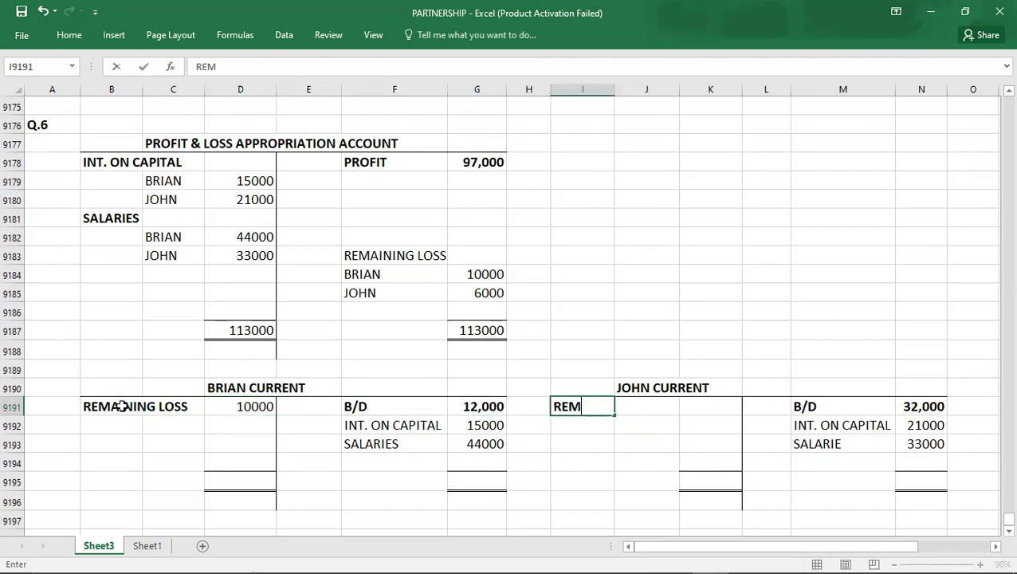
text(AINING LOSS)
key(Tab)
key(Tab)
text(6000)
key(Return)
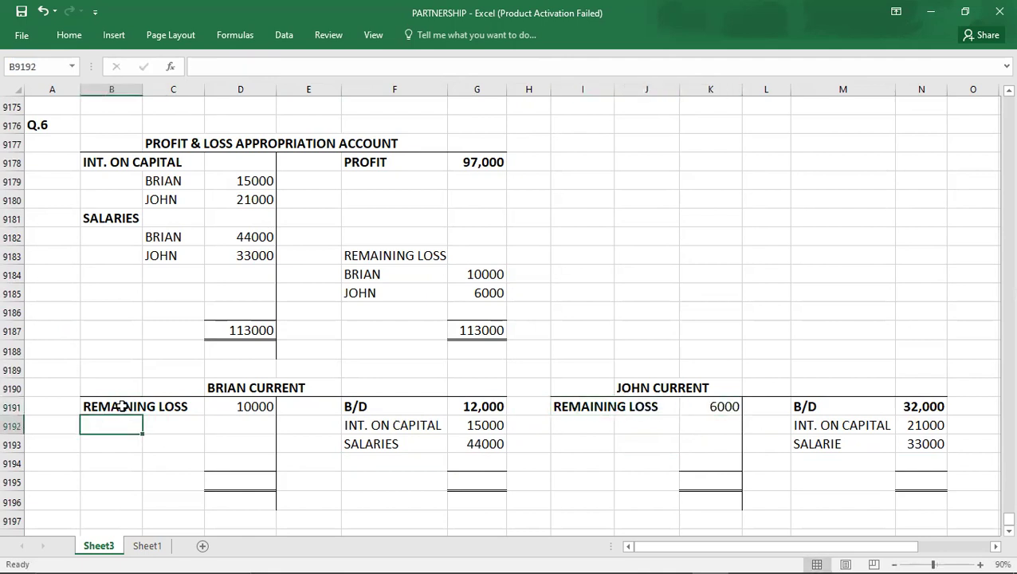
- Add up the first partner's credit entries in G9191:G9193 and enter the total 71000 in G9195 and D9195
key(Right)
key(Right)
key(Right)
key(Right)
key(Right)
key(Up)
key(shift+Down)
key(shift+Down)
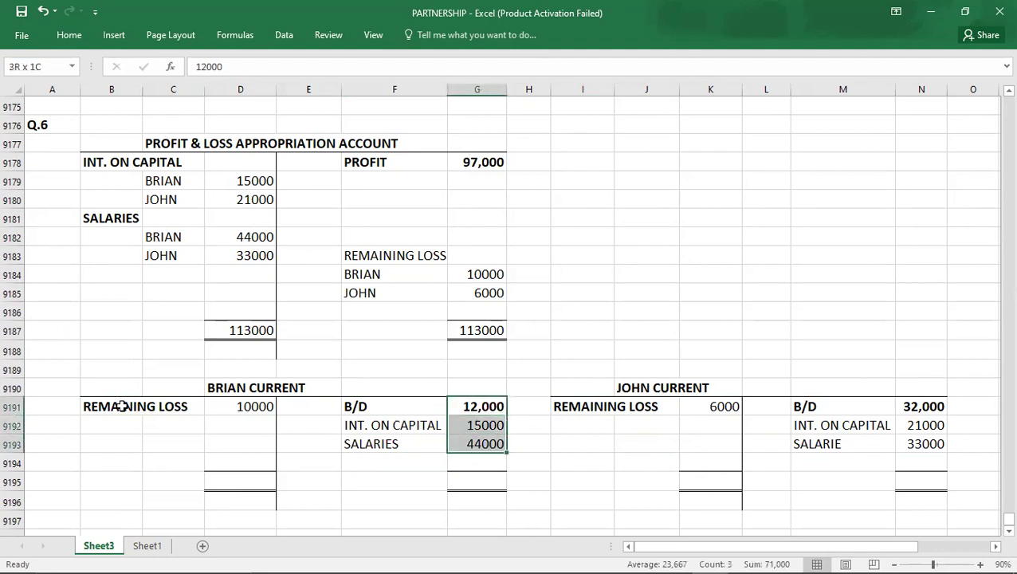
key(Down)
key(Down)
key(Down)
key(Down)
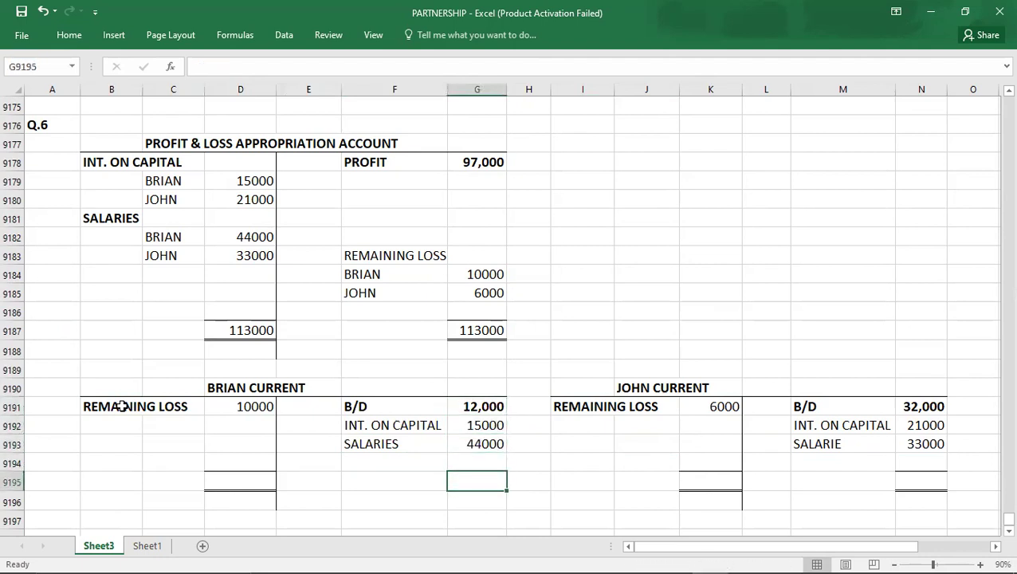
text(71000)
key(Left)
key(Left)
key(Left)
key(shift+Left)
text(71000)
- Balance the first partner's current account with C/D in C9194 and 61000 in D9194
key(Up)
key(Left)
text(C/D)
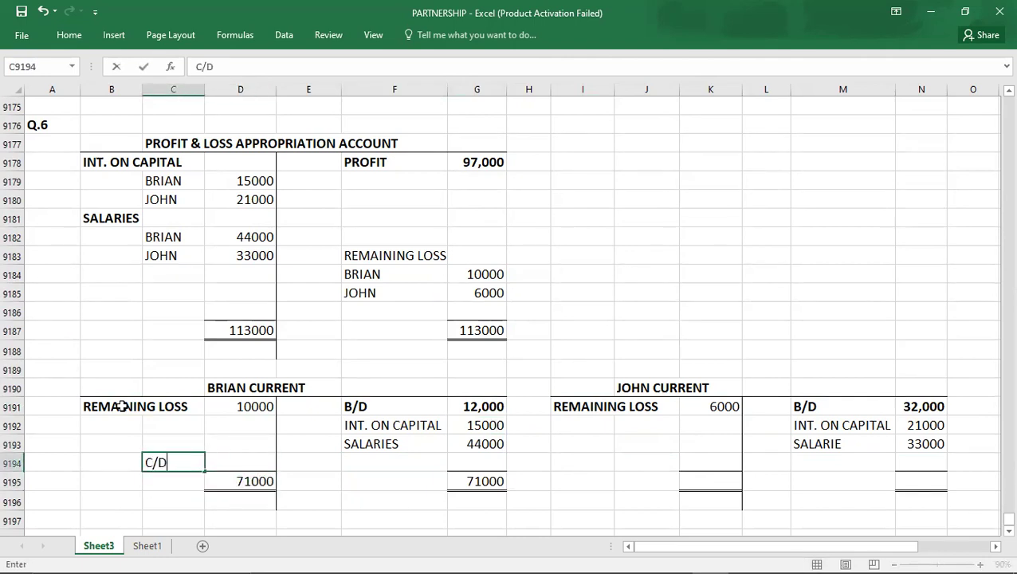
key(Right)
text(610)
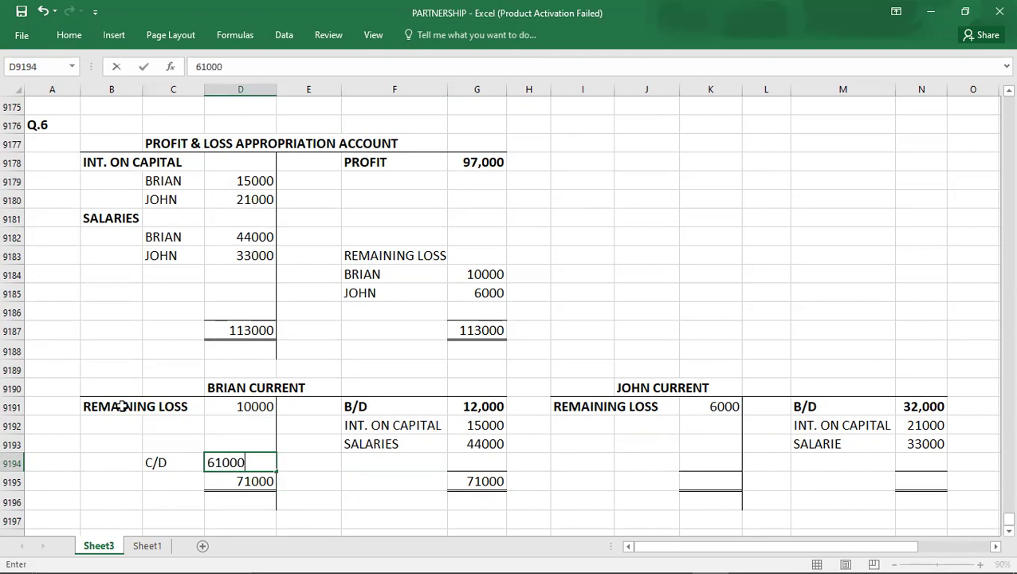
text(00)
- Add up the second partner's credit entries in N9191:N9193 and enter the total 86000 in N9195 and K9195
key(Right)
key(Right)
key(Right)
key(Right)
key(Right)
key(Right)
key(Right)
key(Right)
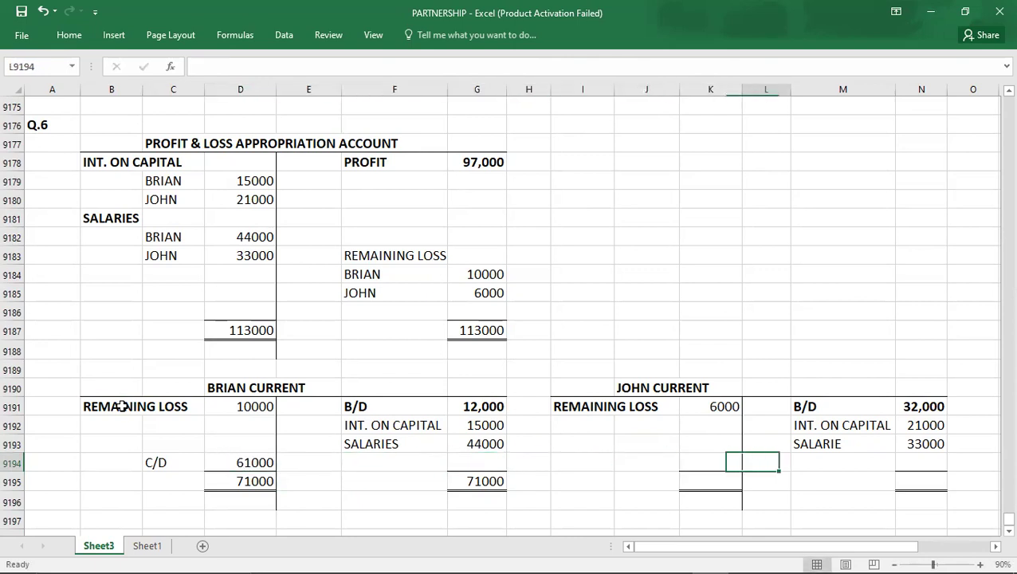
key(Right)
key(Right)
key(Up)
key(shift+Up)
key(shift+Up)
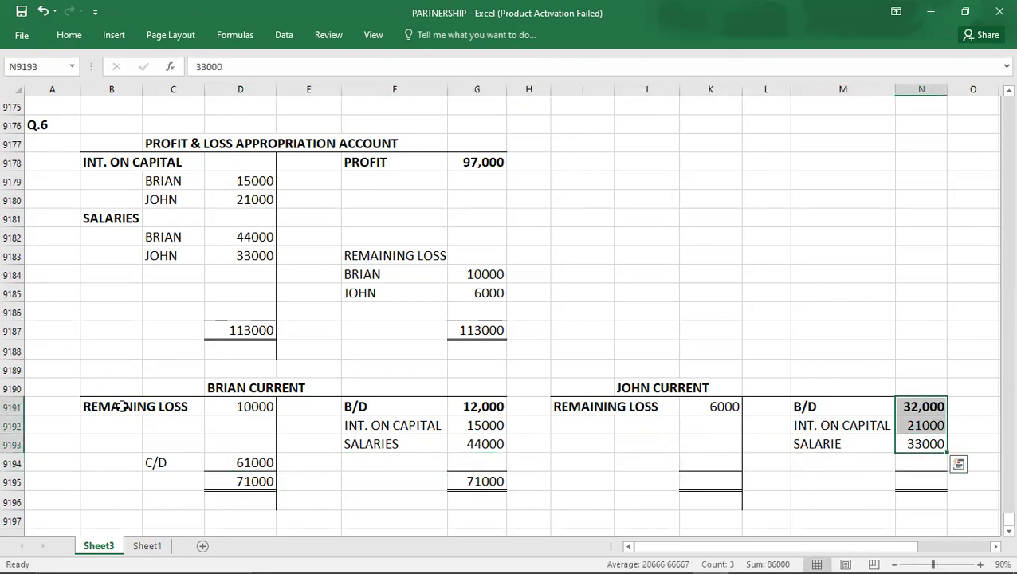
key(Down)
key(Down)
text(86000)
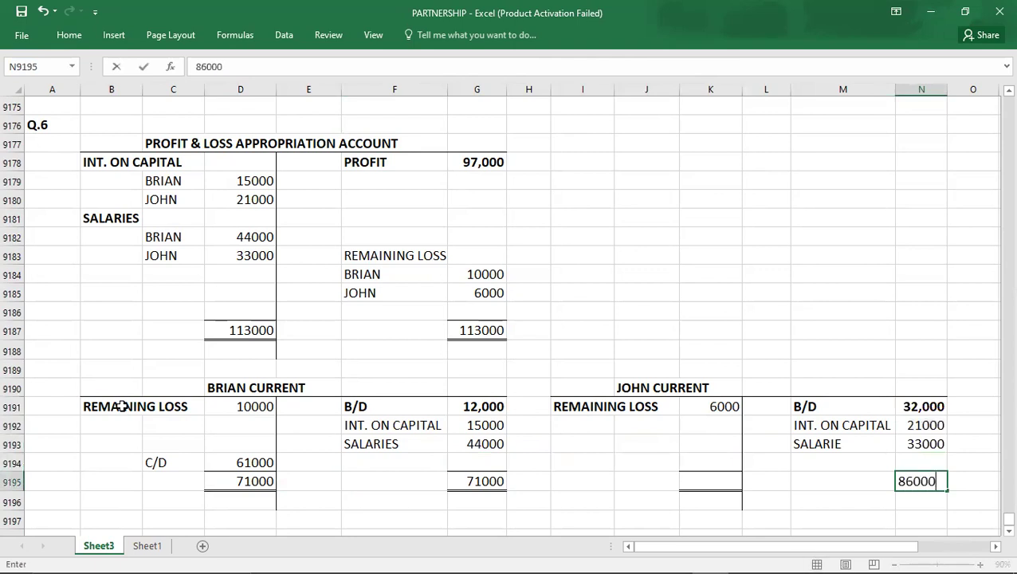
key(Left)
key(Left)
key(Left)
text(86000)
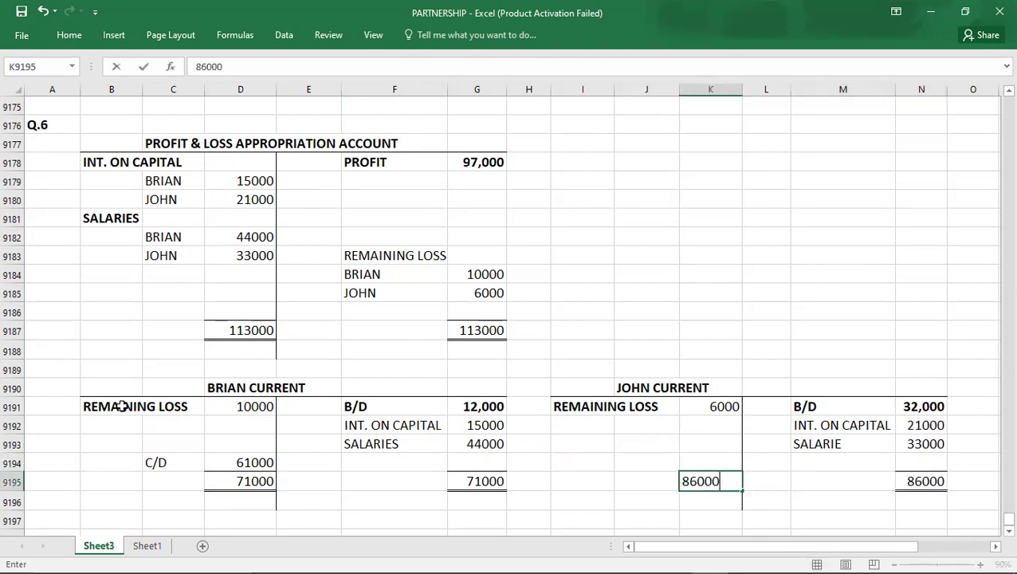
- Balance the second partner's current account with C/D in J9194 and 80000 in K9194
key(Up)
key(Left)
text(C/D)
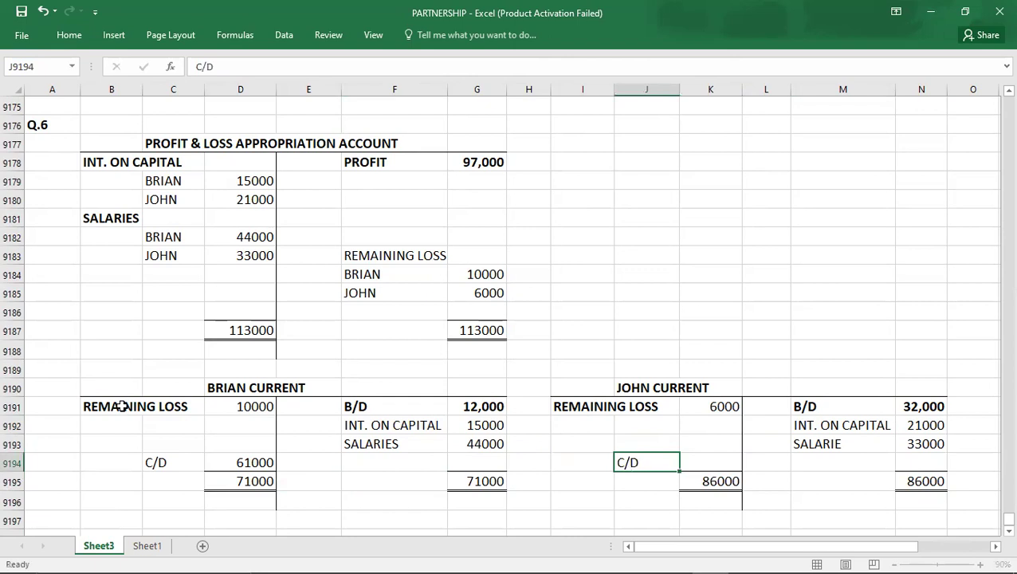
key(Right)
text(800)
text(0)
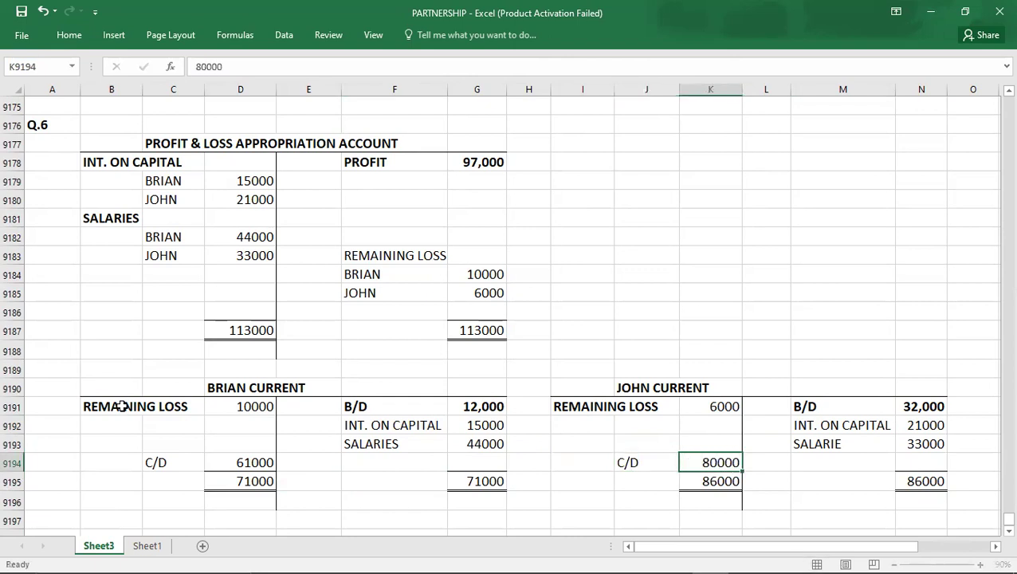
key(Down)
key(Down)
key(Left)
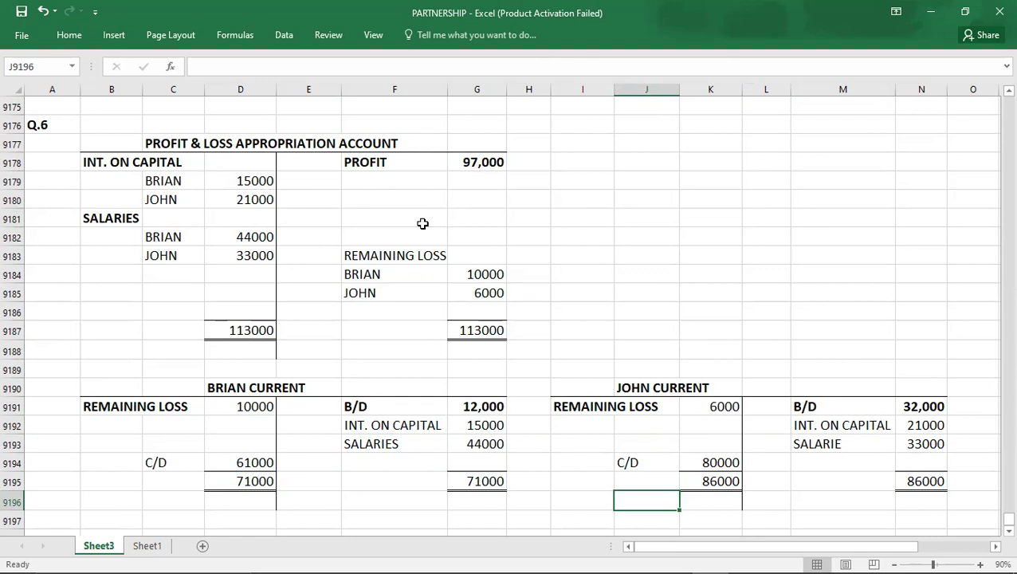
- Start a journal entry beside the appropriation account with APPROPRIATION ACC. as the debit line in J9178
click(653, 163)
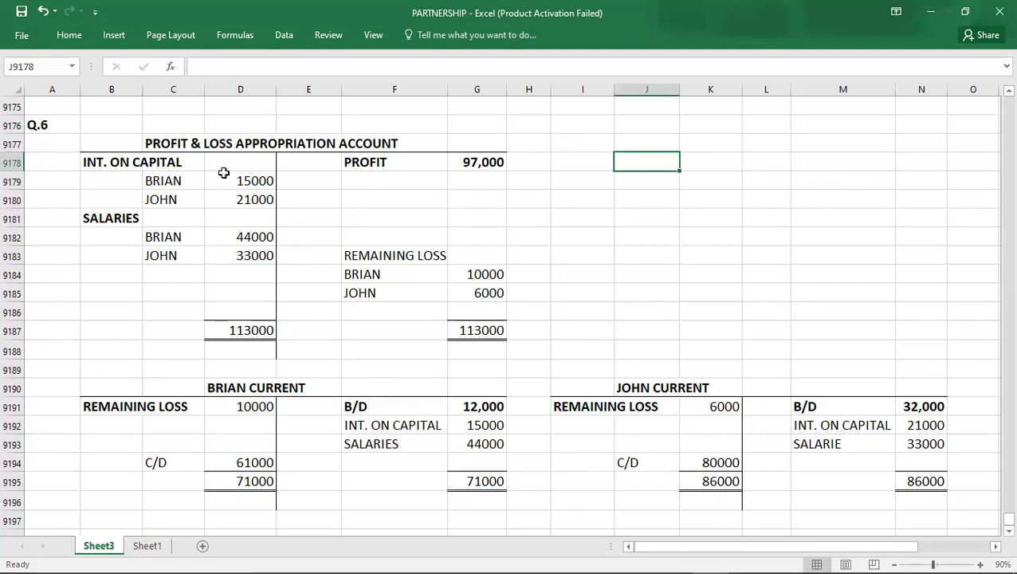
text(APPROPRIATION)
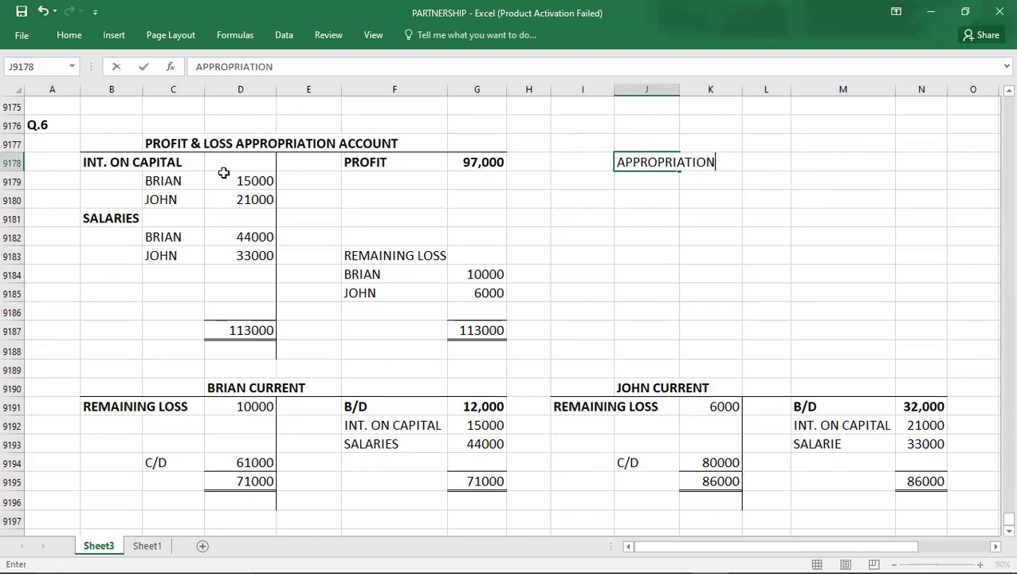
text( ACC.)
key(Return)
- Add the two partners' current accounts as the journal entry's indented credit lines in K9179 and K9180
key(Right)
text(BR)
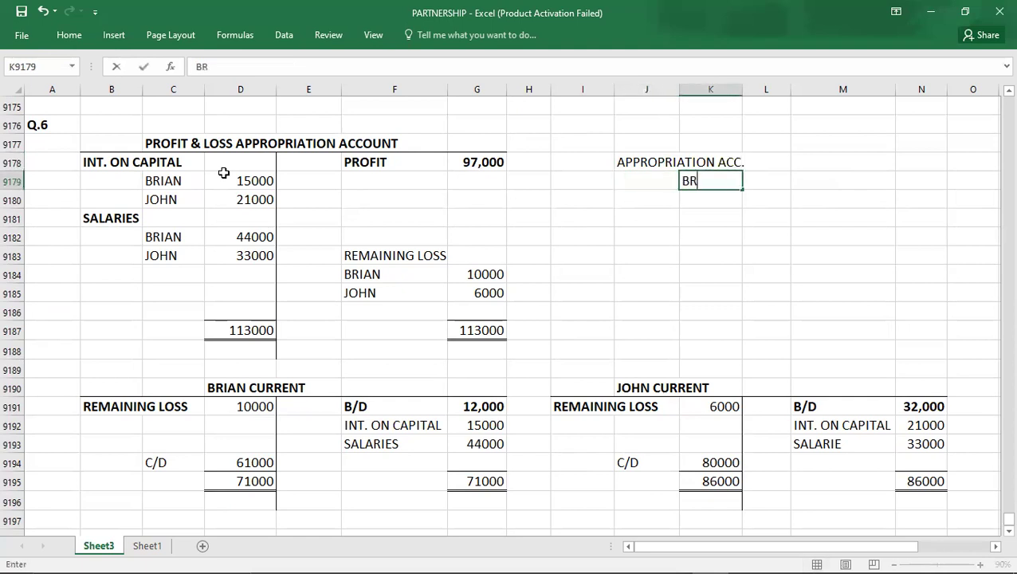
text(IAN CUREN)
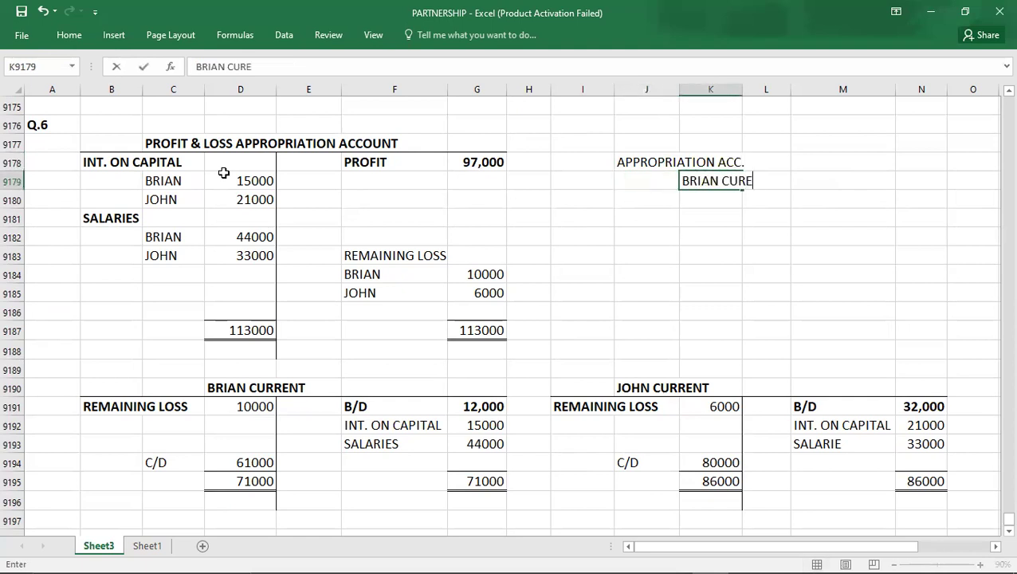
key(BackSpace)
key(BackSpace)
text(RENT)
key(Return)
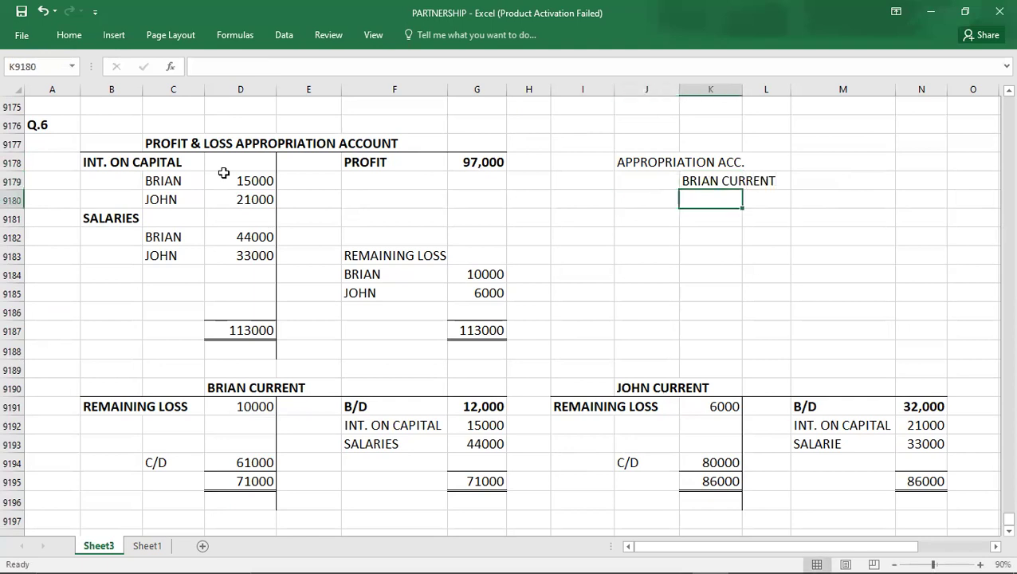
text(JOHN CURRENT)
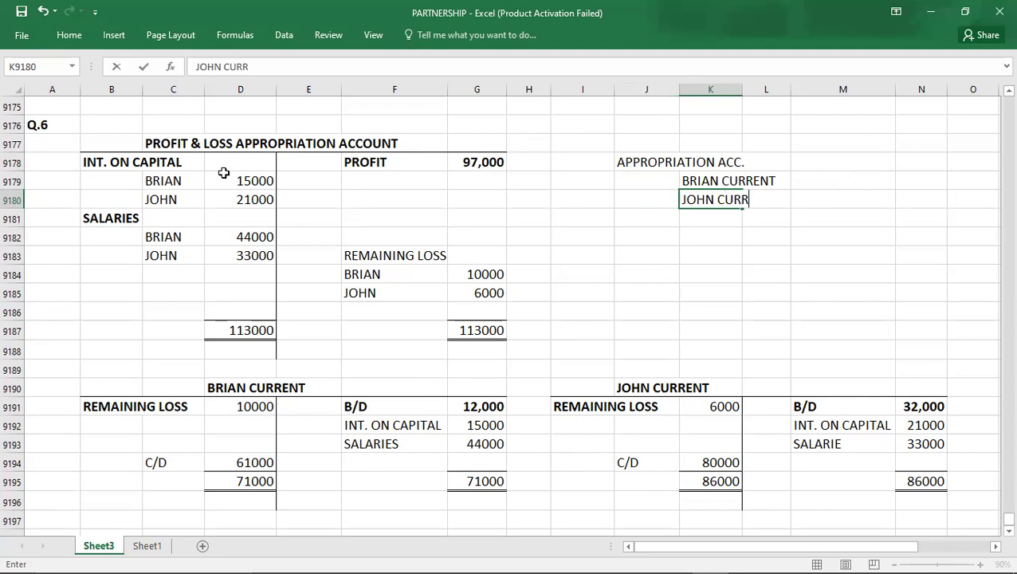
key(Up)
key(Up)
key(Right)
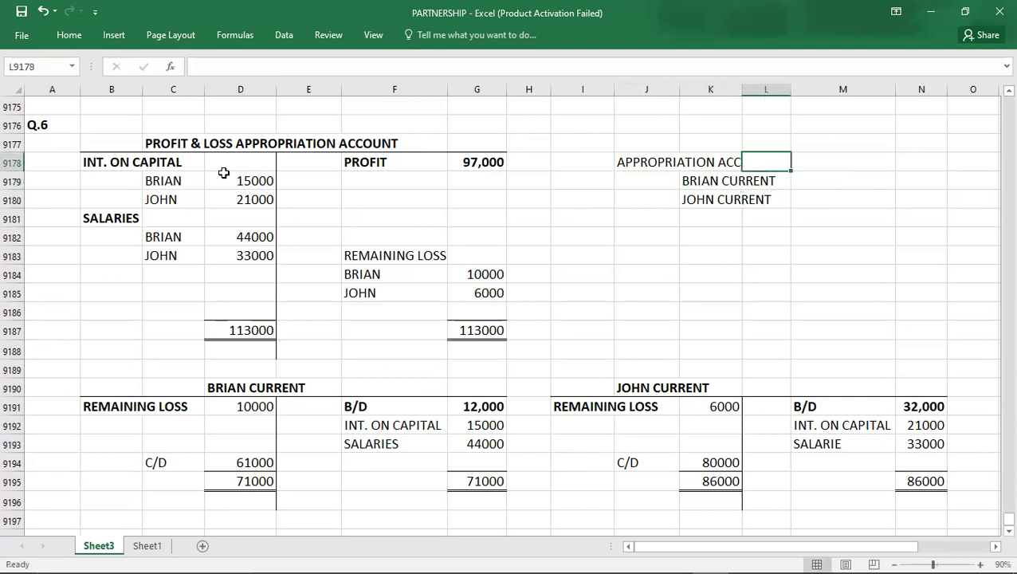
- Enter the first journal entry's credit amounts for the partners' current accounts, 15000 in N9179 and 21000 in N9180
key(Right)
text(15)
key(BackSpace)
key(BackSpace)
key(Escape)
key(Down)
key(Right)
text(15000)
key(Return)
text(21000)
- Enter 36000 in M9178 as the first journal entry's debit to the appropriation account
key(Up)
key(Left)
key(Up)
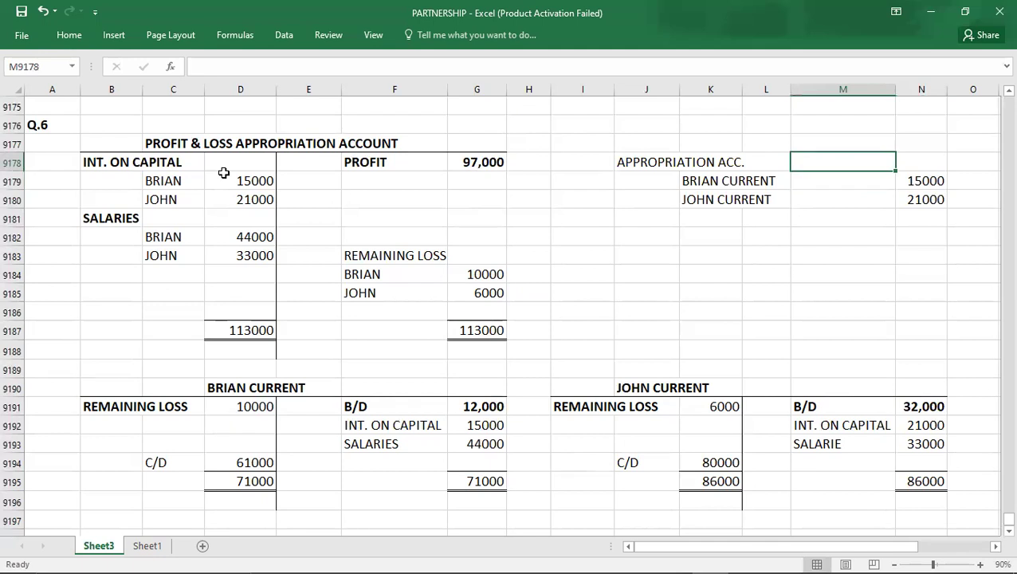
text(36000)
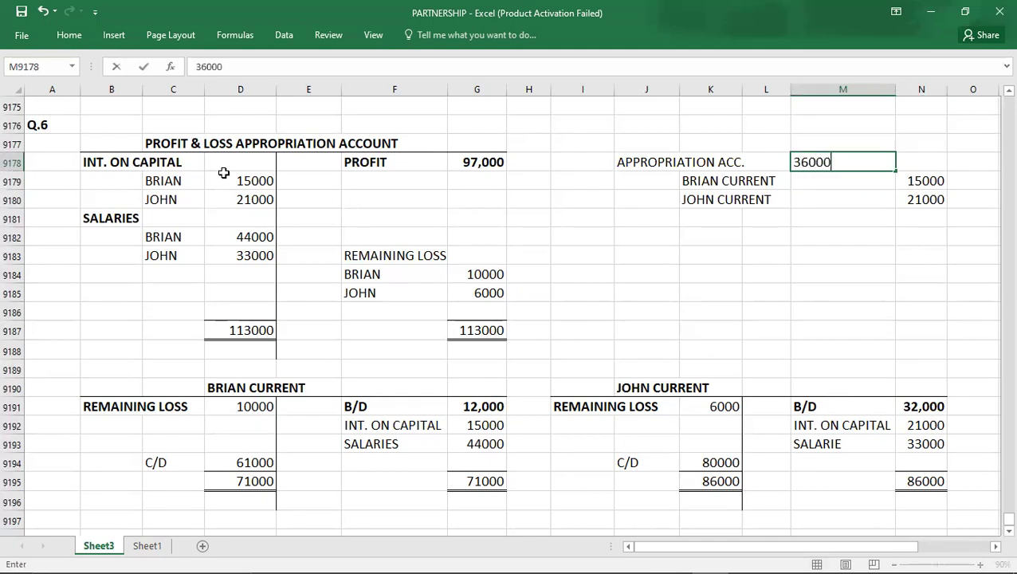
key(Return)
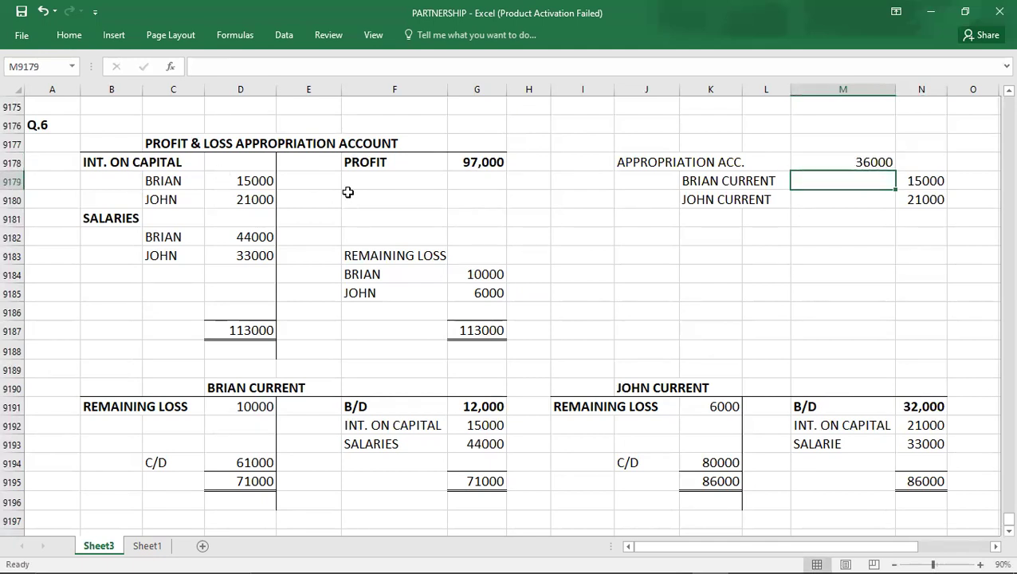
- Close off the first journal entry with a dashed separator line in J9181
click(624, 216)
text(-----------------)
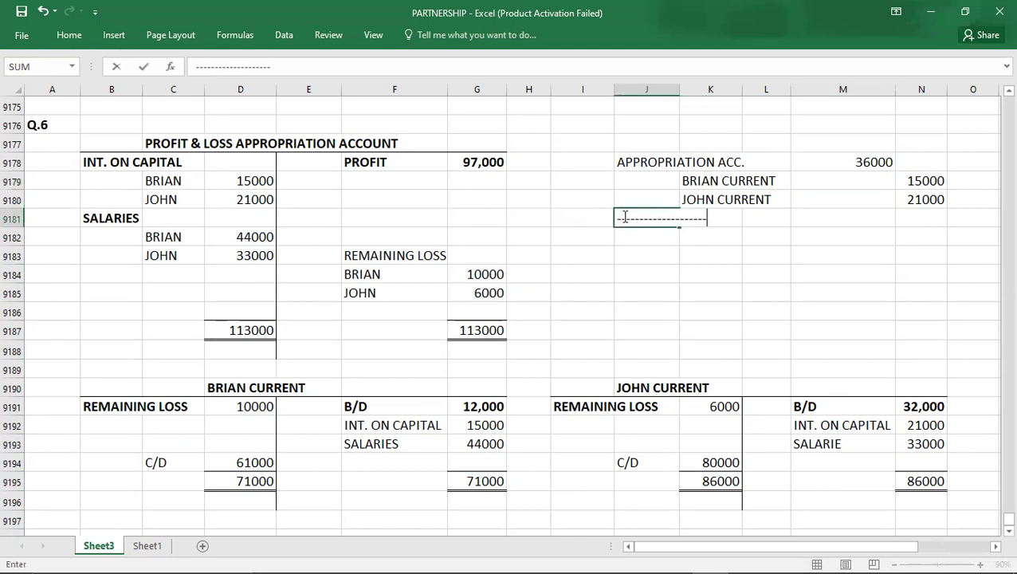
key(Return)
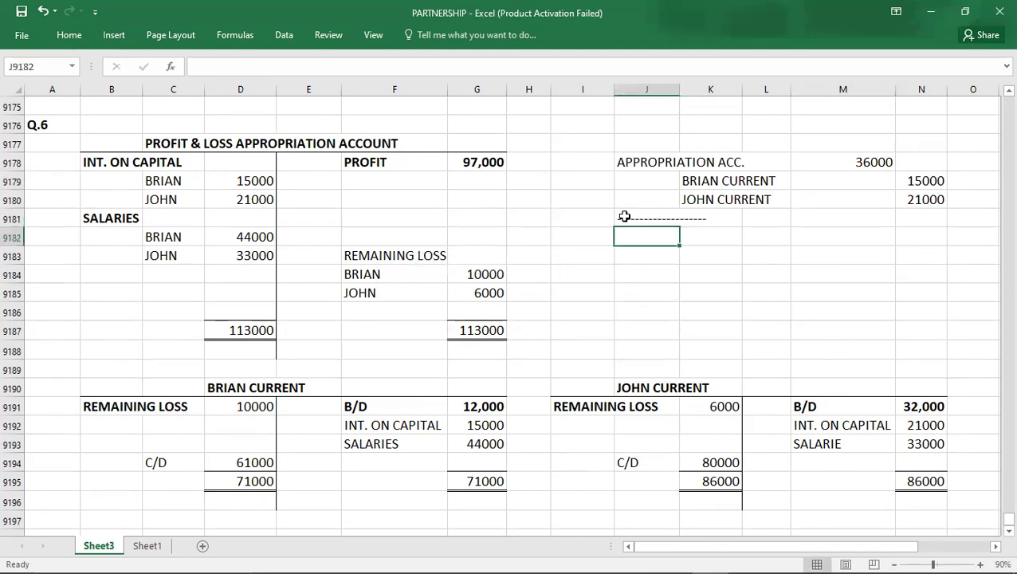
- Copy APPROPRIATION ACC. from J9178 to J9182 as the debit line of a second journal entry
key(Up)
key(Up)
key(Up)
key(Up)
key(ctrl+c)
key(Down)
key(Down)
key(Down)
key(Down)
key(ctrl+v)
- Copy the two partners' current account lines from K9179:K9180 to K9183:K9184 as the second entry's credit lines
key(Up)
key(Up)
key(Up)
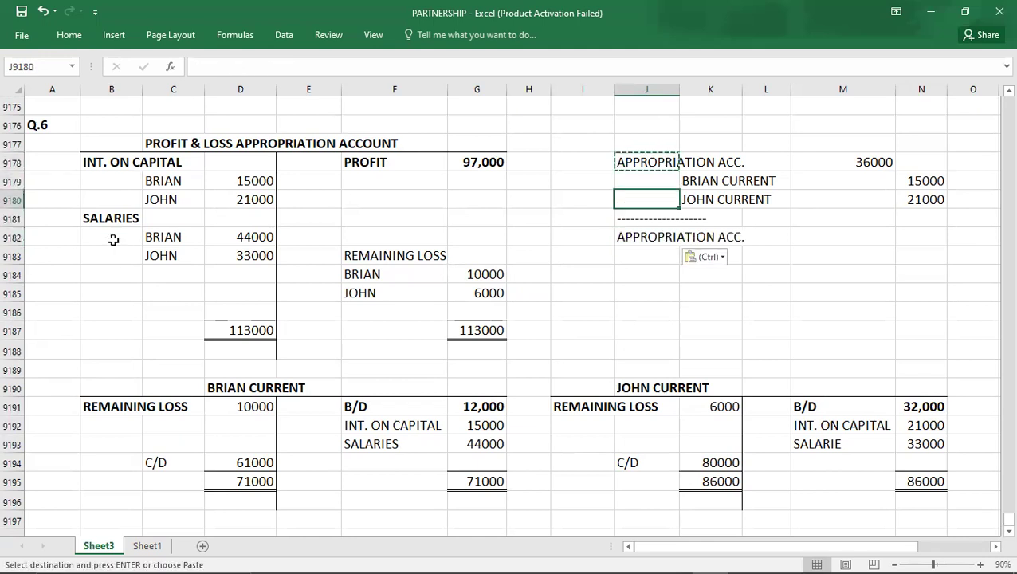
key(Right)
key(shift+Down)
key(ctrl+c)
key(Down)
key(Down)
key(Down)
key(Down)
key(ctrl+v)
- Enter the salary credits for the second journal entry, 44000 in N9183 and 33000 in N9184
key(Up)
key(Right)
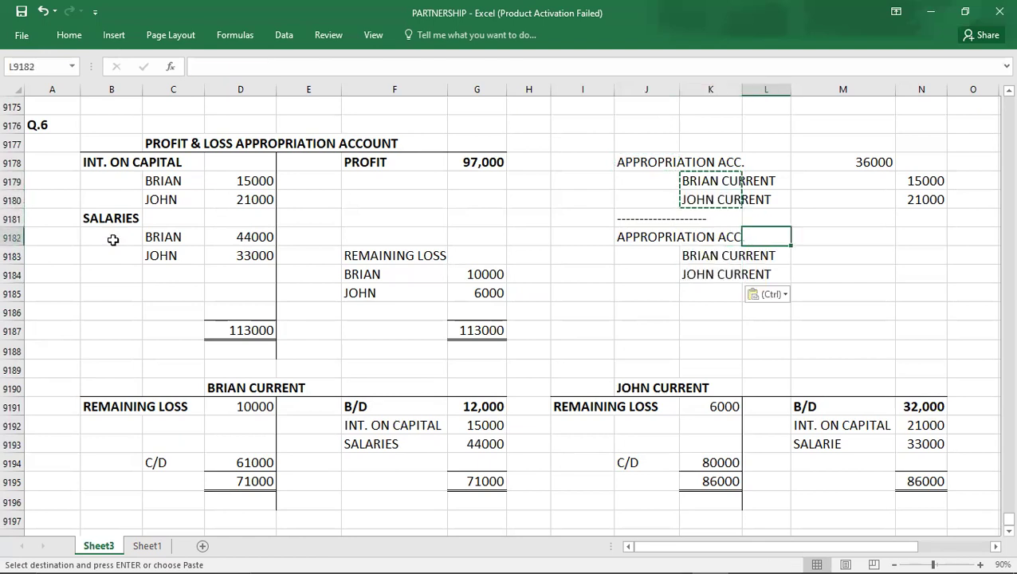
key(Right)
key(Right)
key(Down)
text(44000)
key(Return)
text(33000)
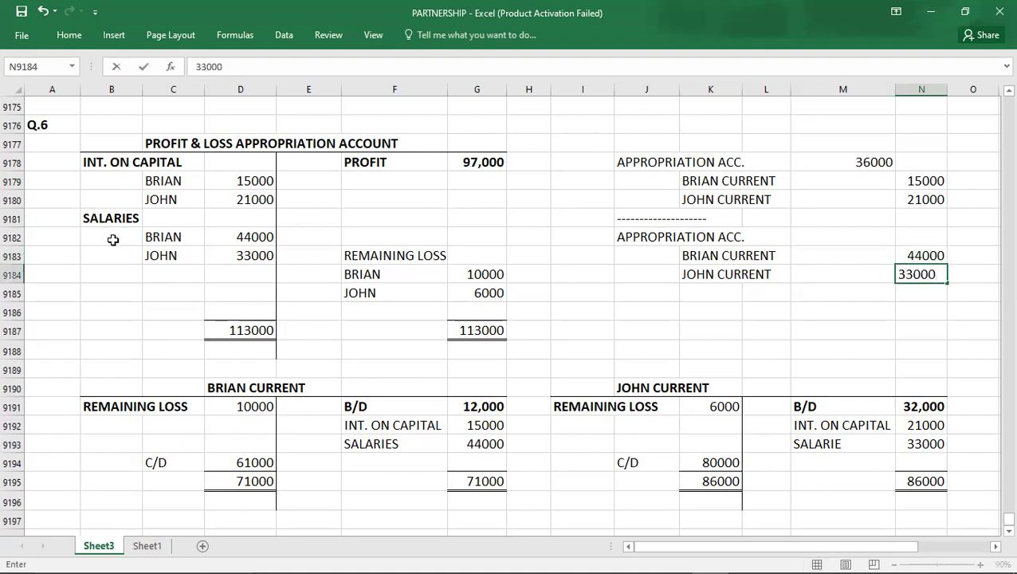
- Enter 77000 in M9182 as the second journal entry's debit to the appropriation account
key(Up)
key(Left)
key(Left)
key(Up)
key(Right)
text(77000)
key(Return)
- Close off the salaries journal entry with a dashed separator line in J9185
key(Down)
key(Down)
key(Left)
key(Left)
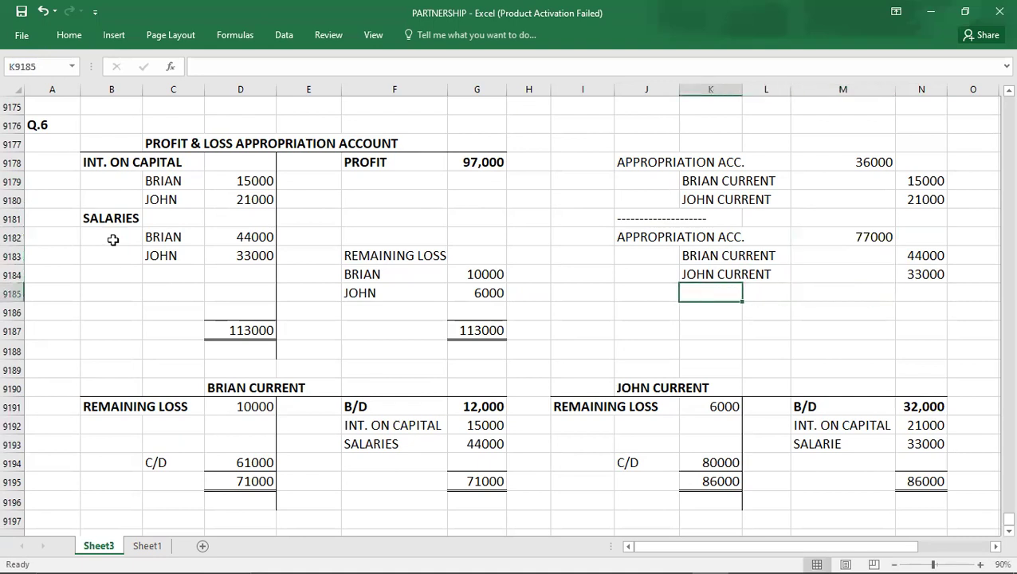
key(Left)
text(--------------)
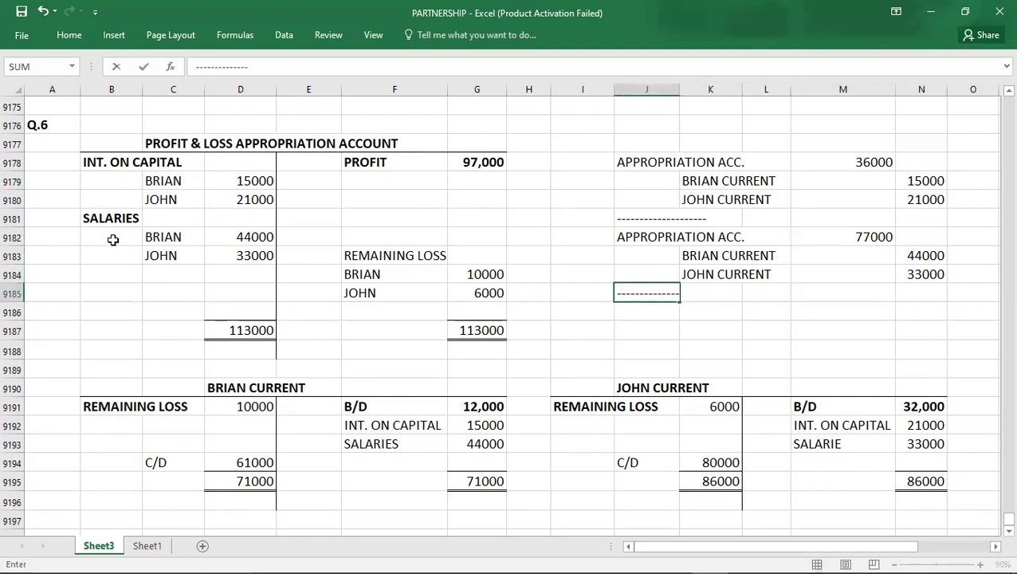
key(Return)
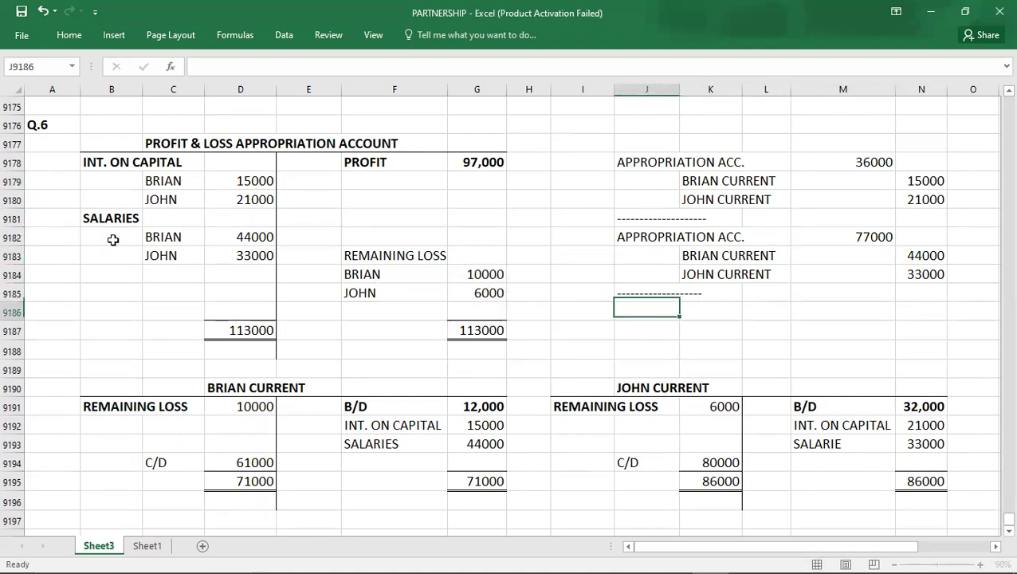
key(Left)
key(Left)
key(Left)
key(Up)
key(Up)
key(Left)
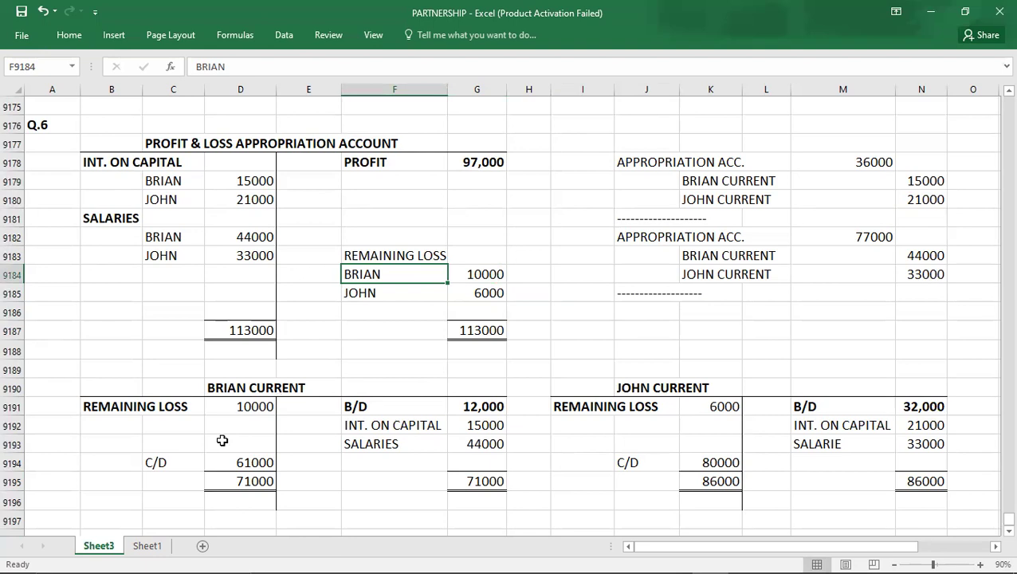
- Copy APPROPRIATION ACC. from J9182 to K9188 as the indented credit line of the remaining loss entry
click(648, 240)
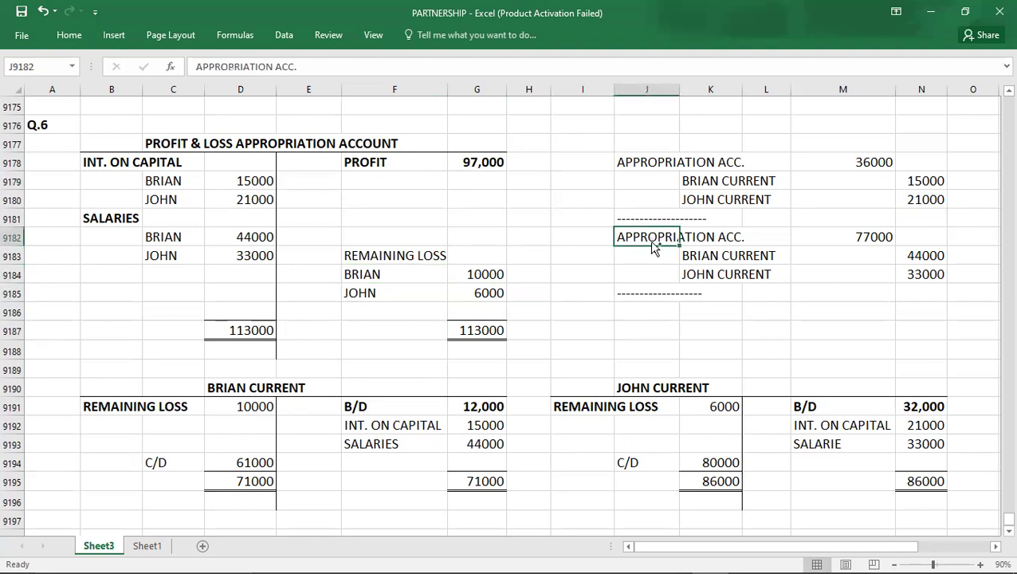
key(ctrl+c)
key(Down)
key(Down)
key(Down)
key(Down)
key(Down)
key(Down)
key(Right)
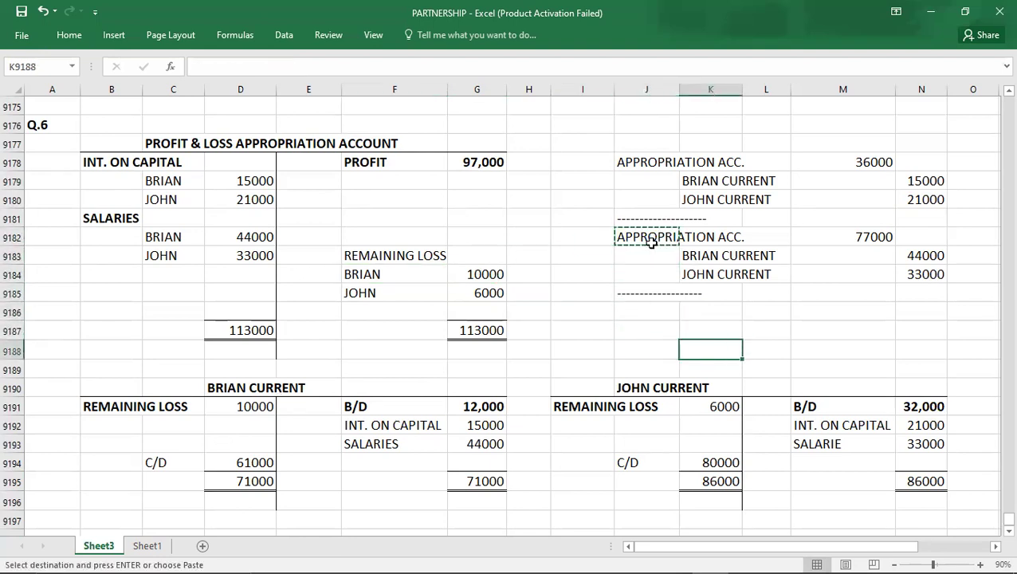
key(ctrl+v)
- Copy the two partners' current account lines from K9183:K9184 to J9186:J9187 as the loss entry's debit lines
key(Up)
key(Up)
key(Up)
key(Up)
key(shift+Up)
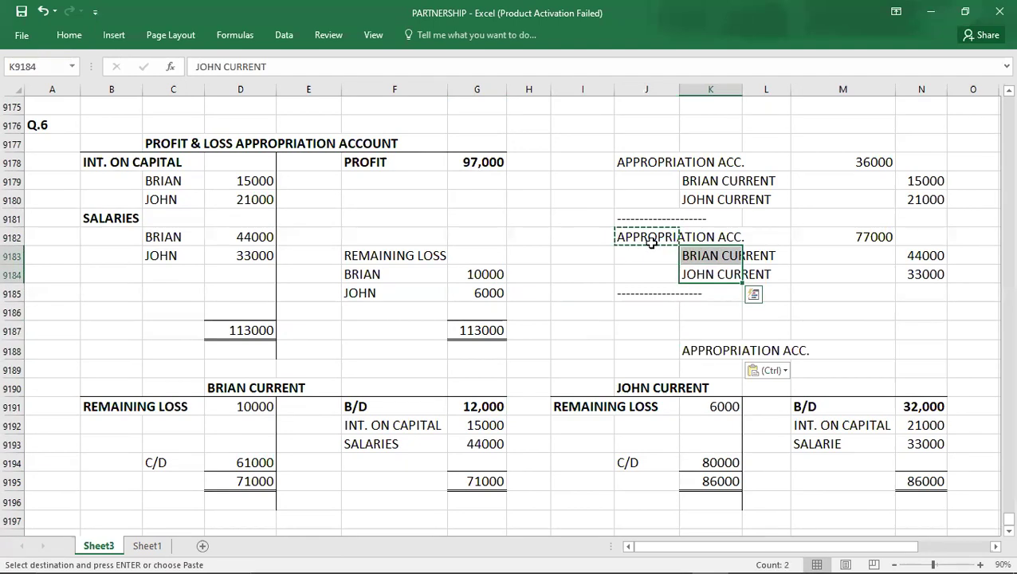
key(ctrl+c)
key(Left)
key(Down)
key(Down)
key(ctrl+v)
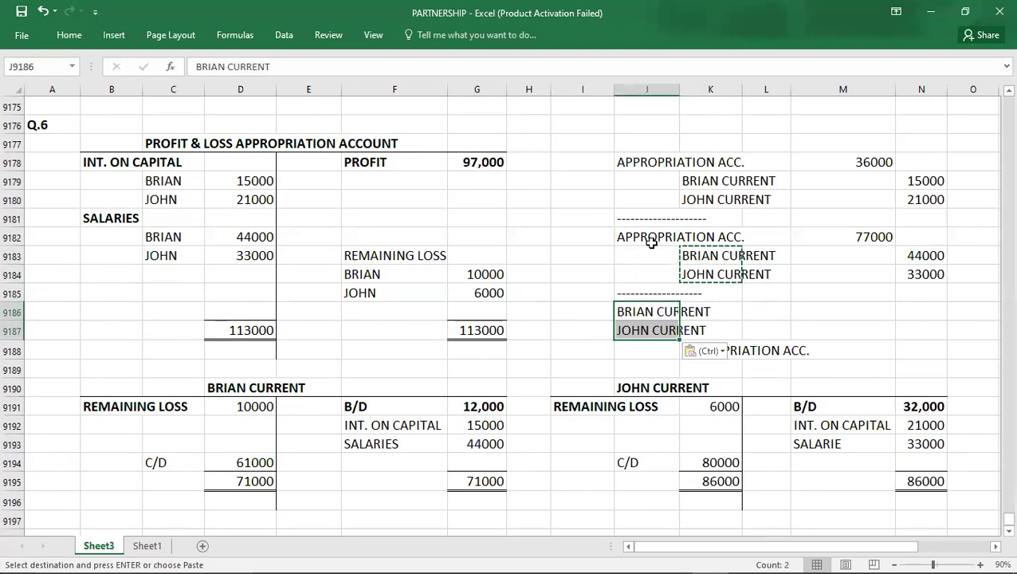
- Enter the partners' debit shares of the remaining loss, 10000 in M9186 and 6000 in M9187
key(Right)
key(Right)
key(Right)
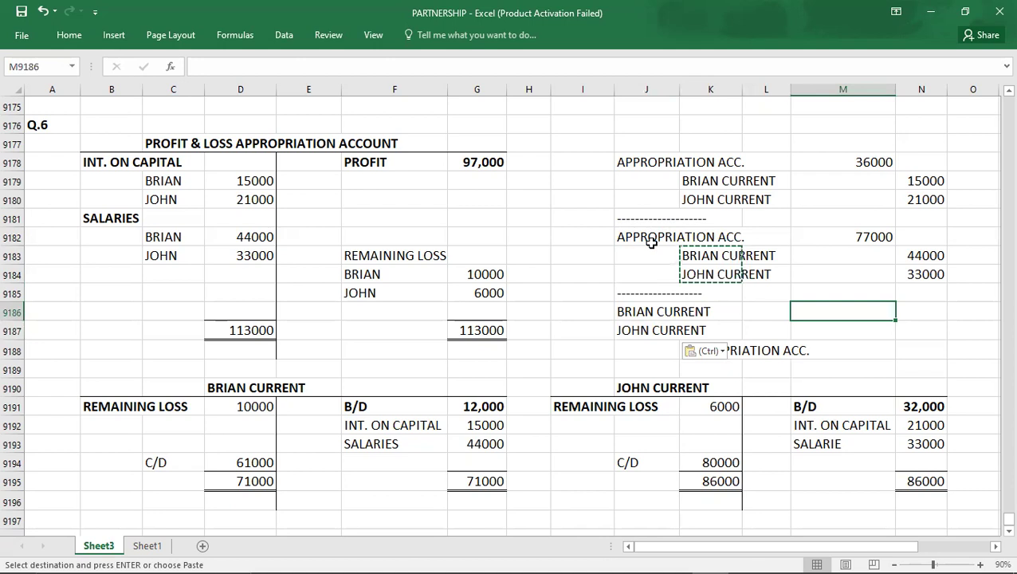
text(10000)
key(Return)
text(6000)
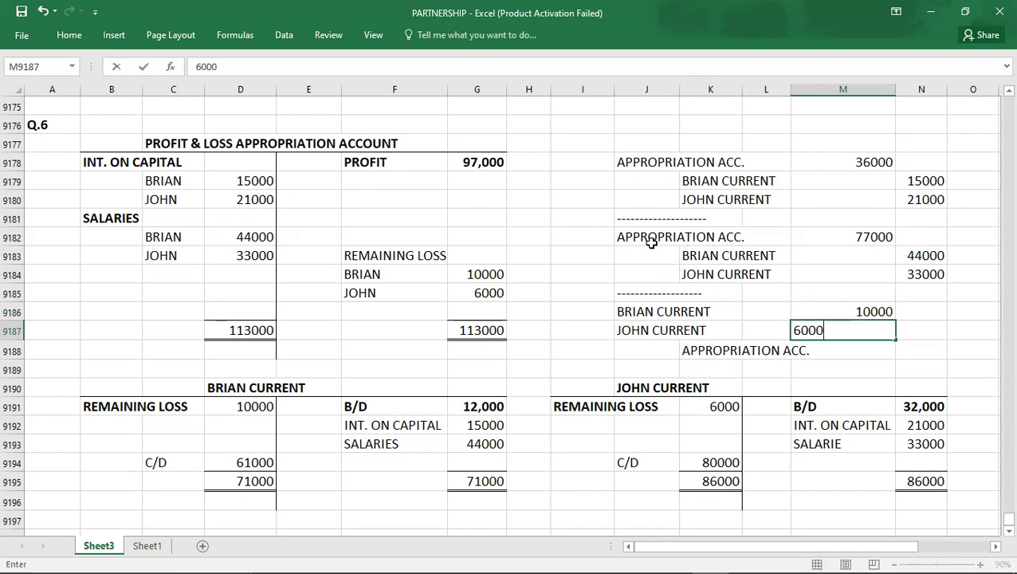
- Enter 16000 in N9188 as the loss entry's credit to the appropriation account
key(Right)
text(0)
key(BackSpace)
key(Down)
text(16000)
key(Return)
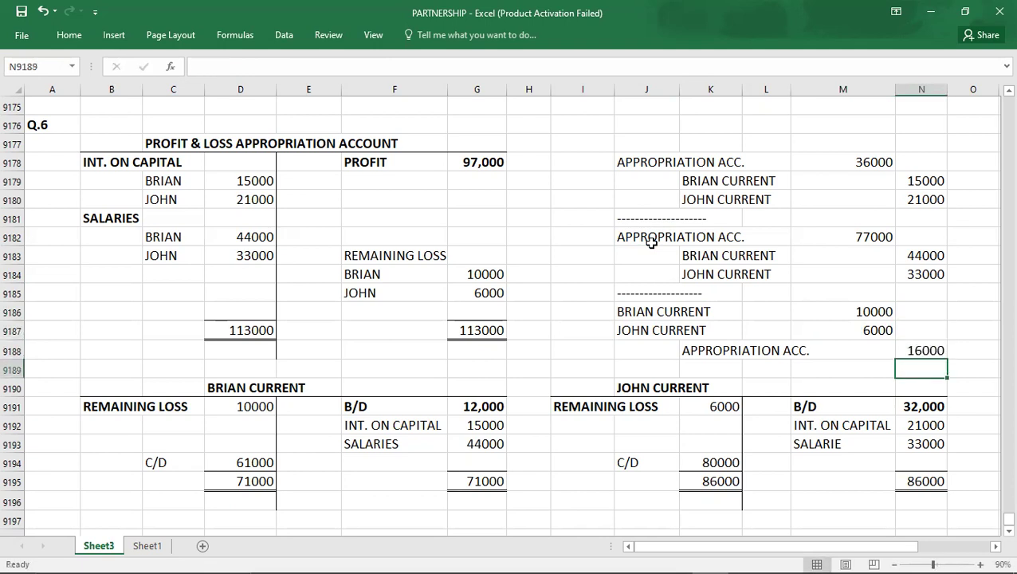
key(Left)
key(Left)
key(Left)
key(Left)
key(Left)
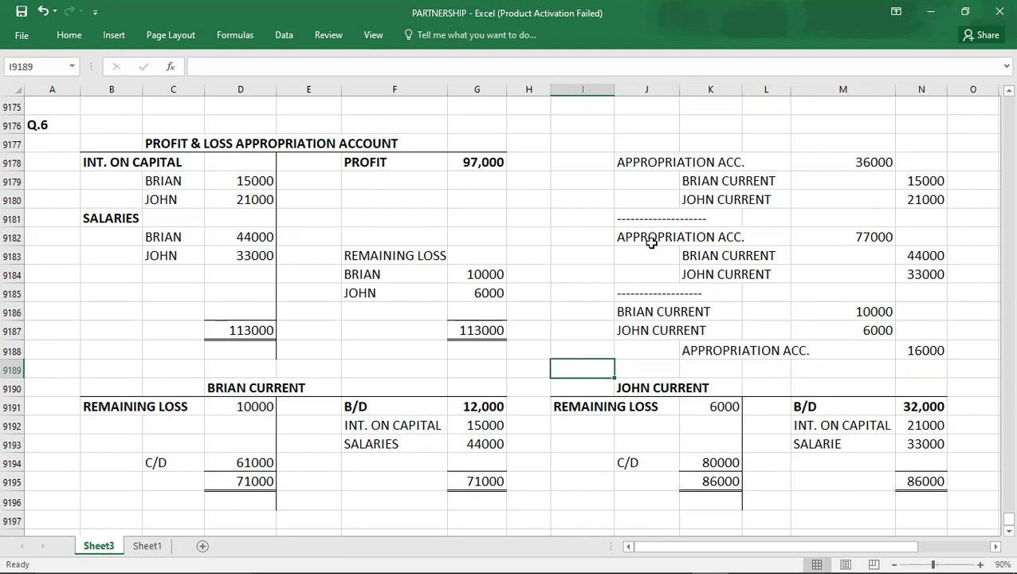
key(Right)
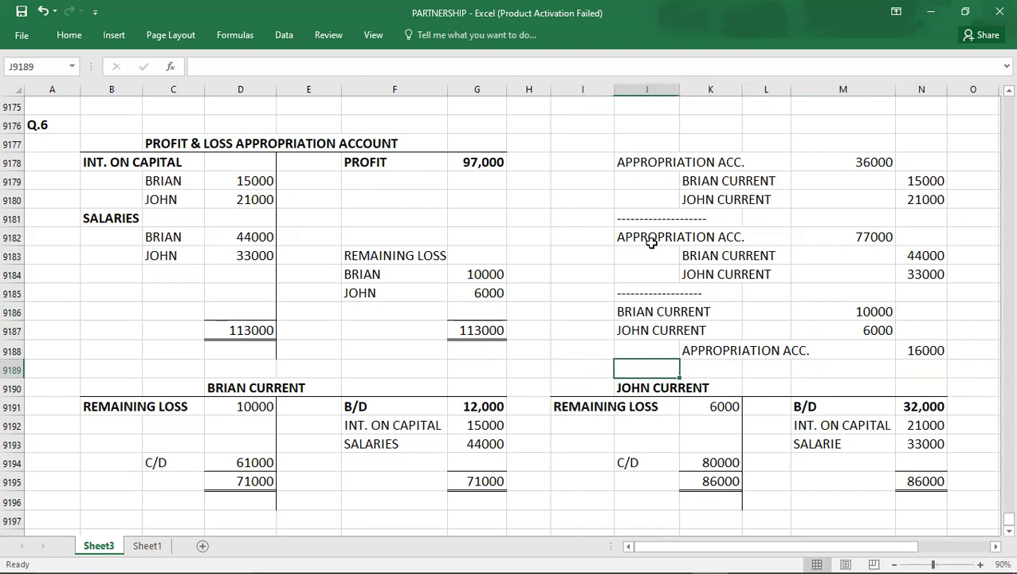
- Save the workbook and switch to the slide show displaying the Current Account layout
key(ctrl+s)
key(alt+Tab)
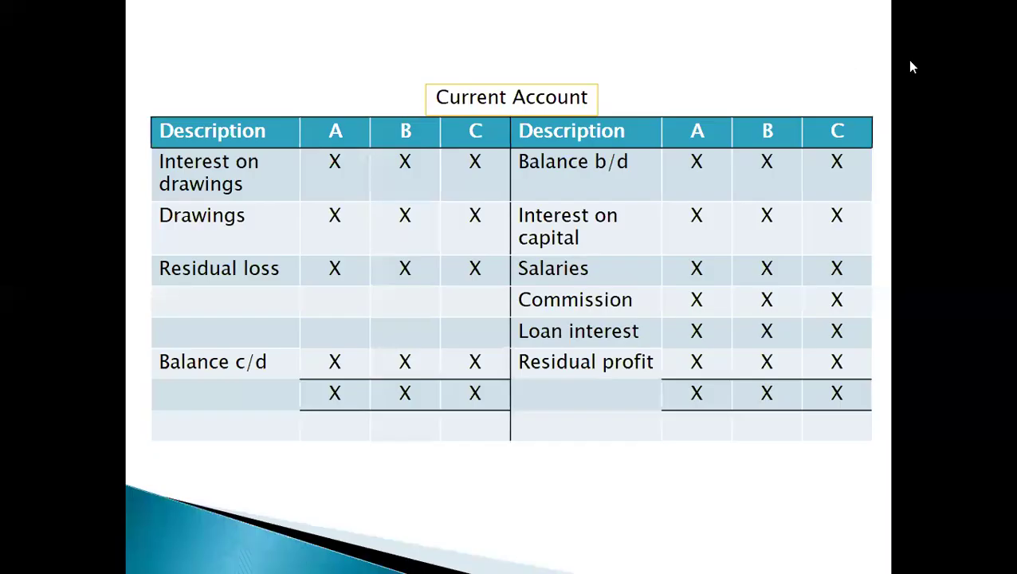